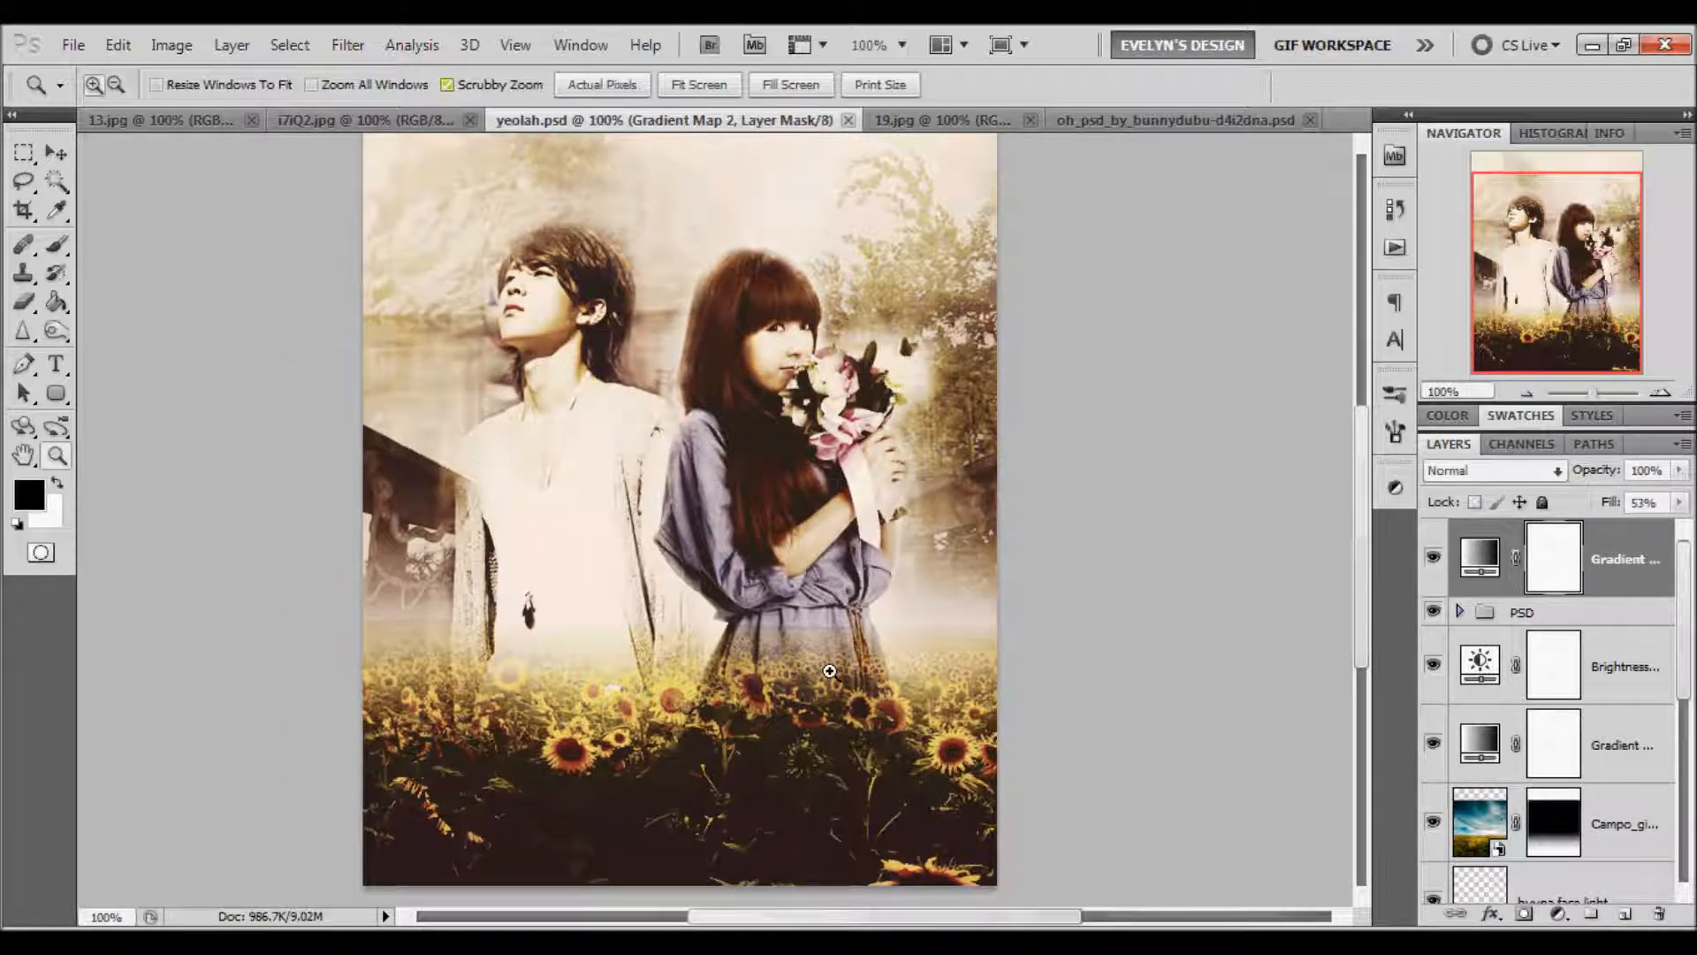
# Step: Look over the finished sunflower poster, and close yeolah.psd and oh_psd_by_bunnydubu-d4i2dna.psd while keeping the source photos open
pyautogui.scroll(5, 829, 671)
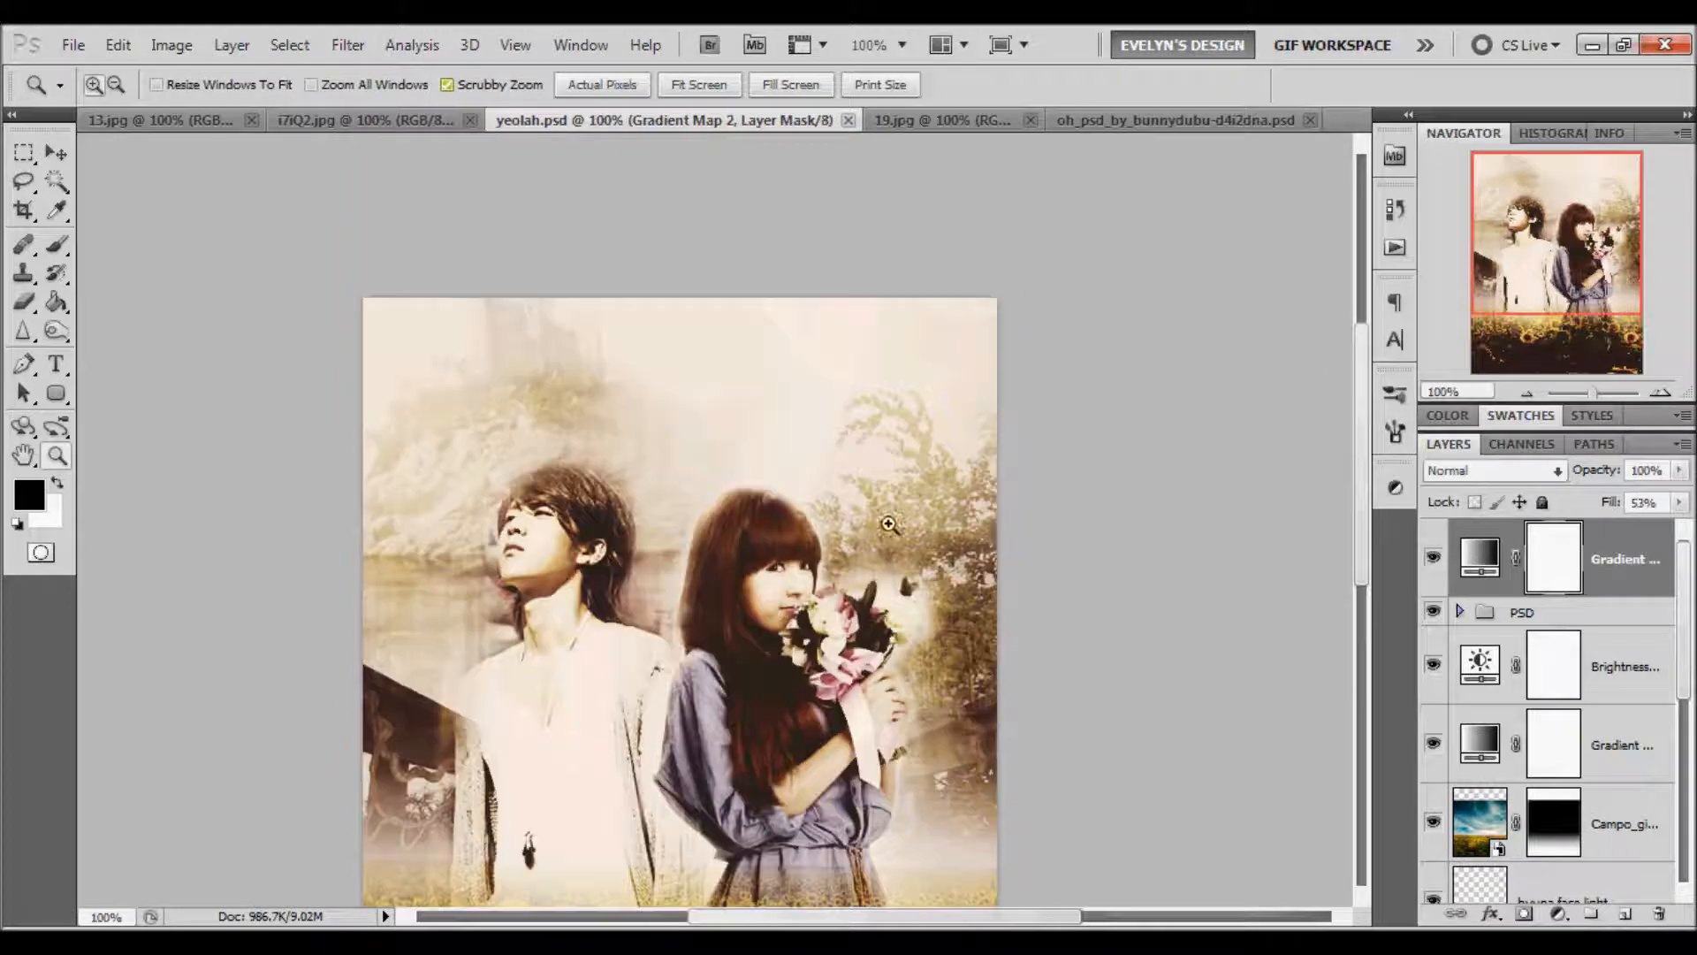
pyautogui.click(1112, 115)
pyautogui.click(669, 125)
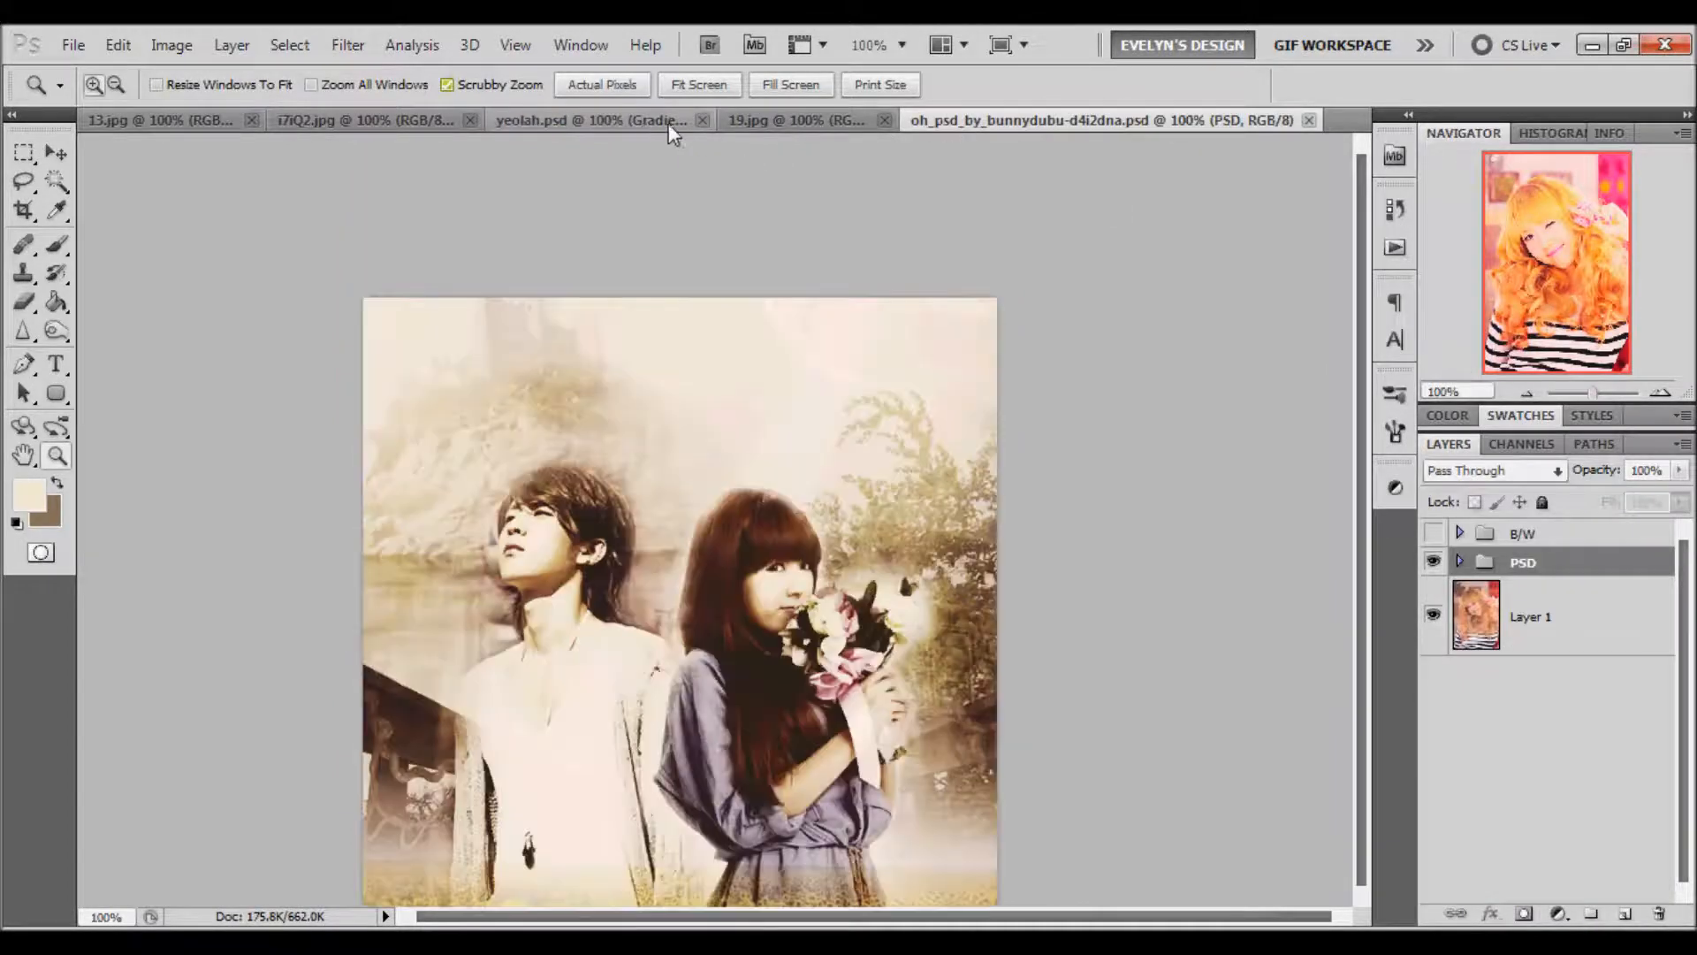
pyautogui.click(848, 120)
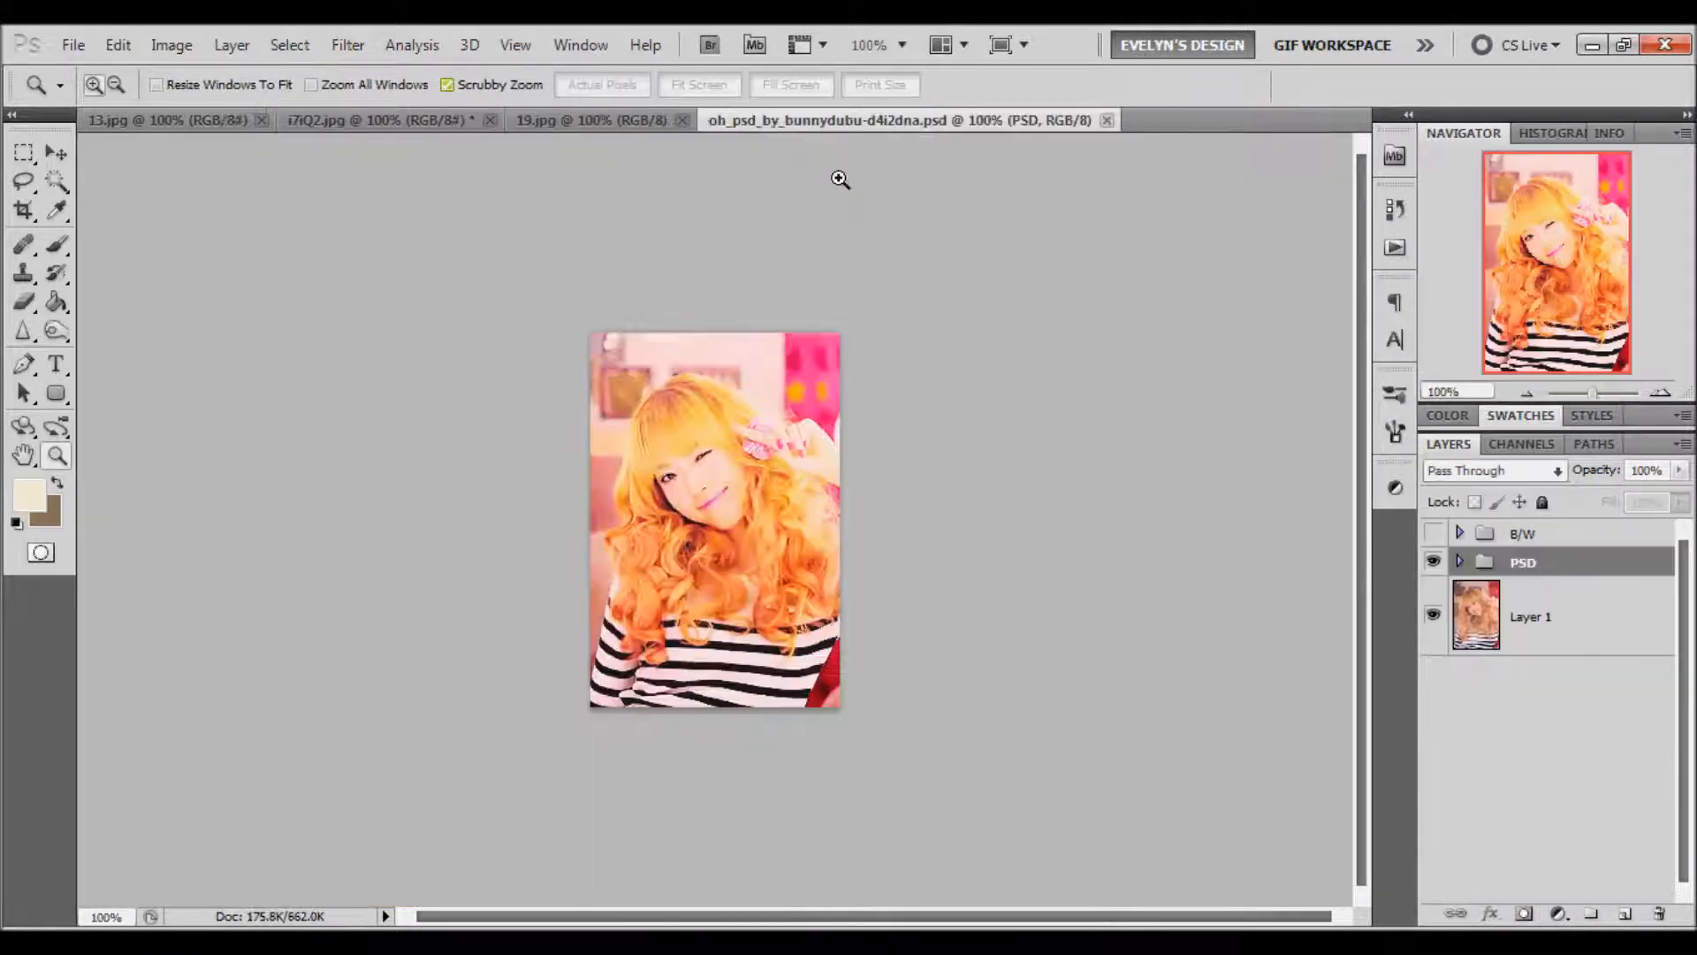
pyautogui.click(637, 126)
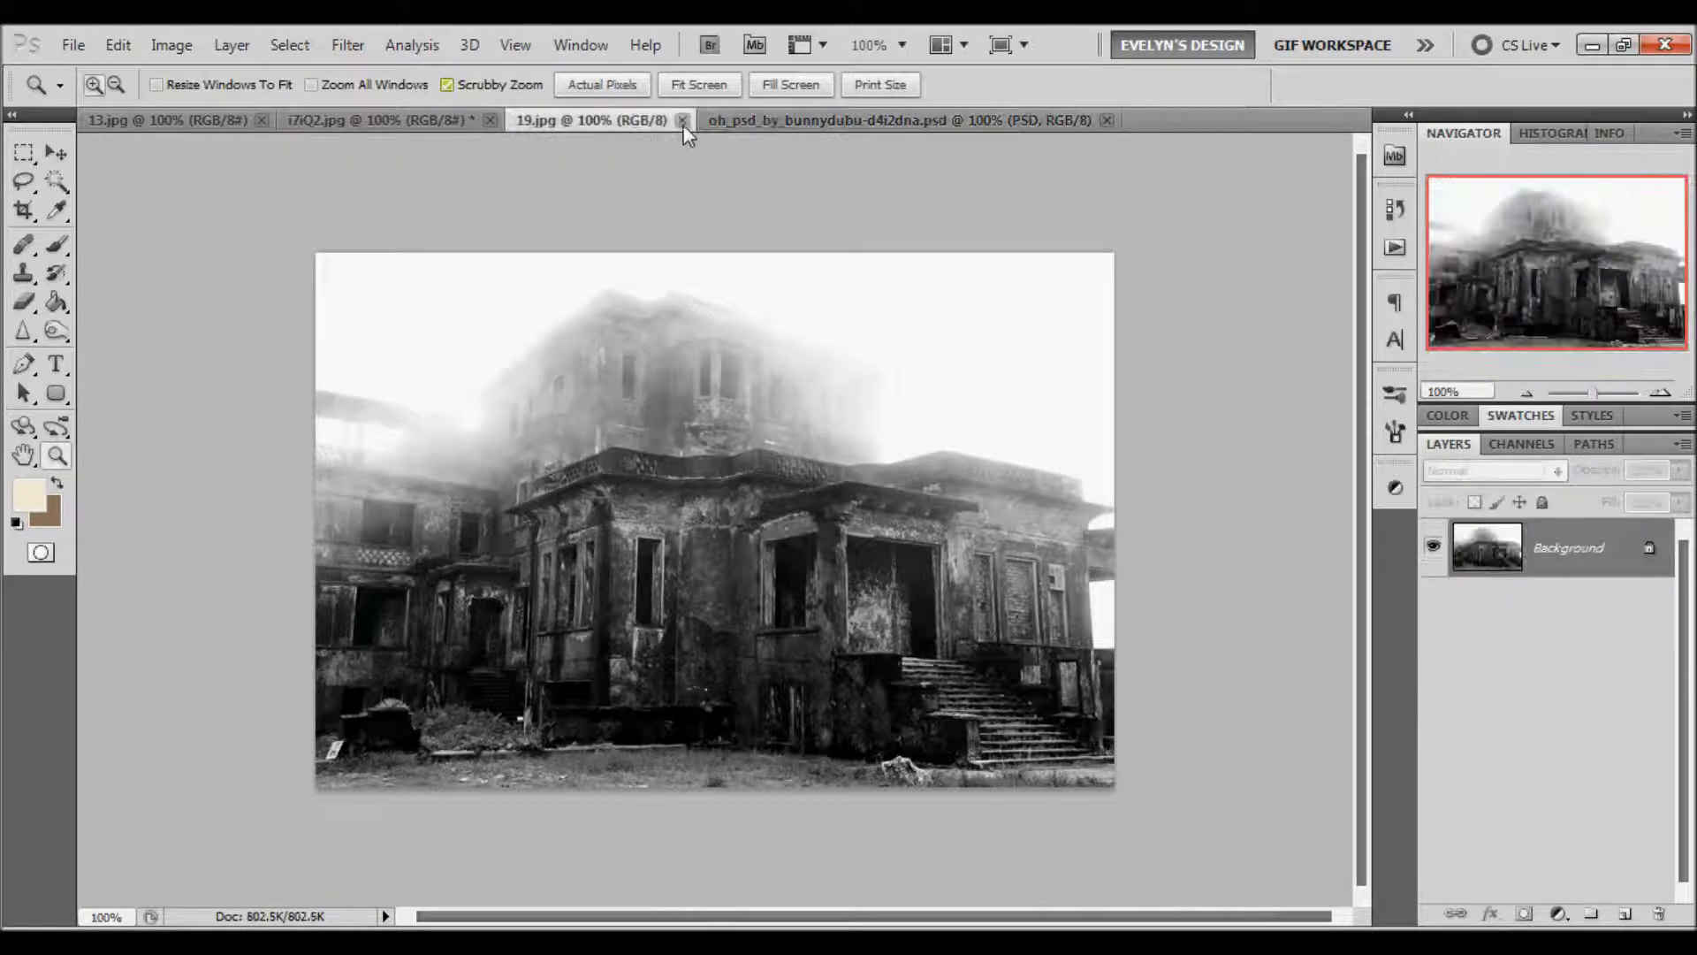
pyautogui.click(778, 123)
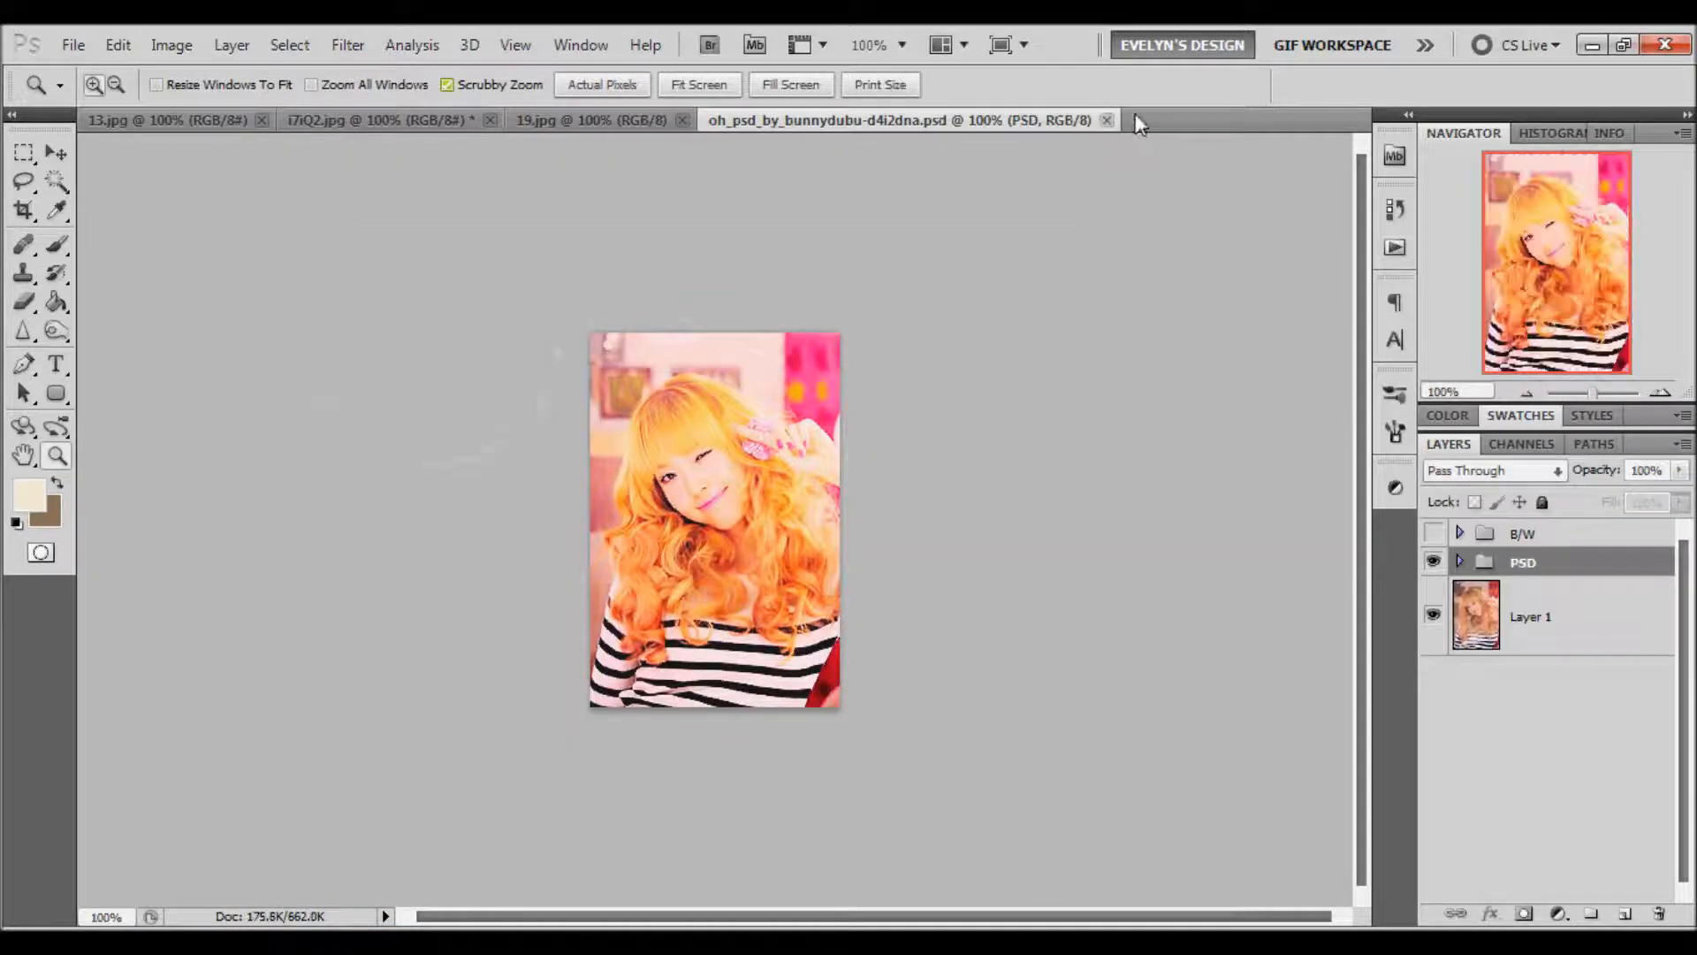
pyautogui.click(1106, 120)
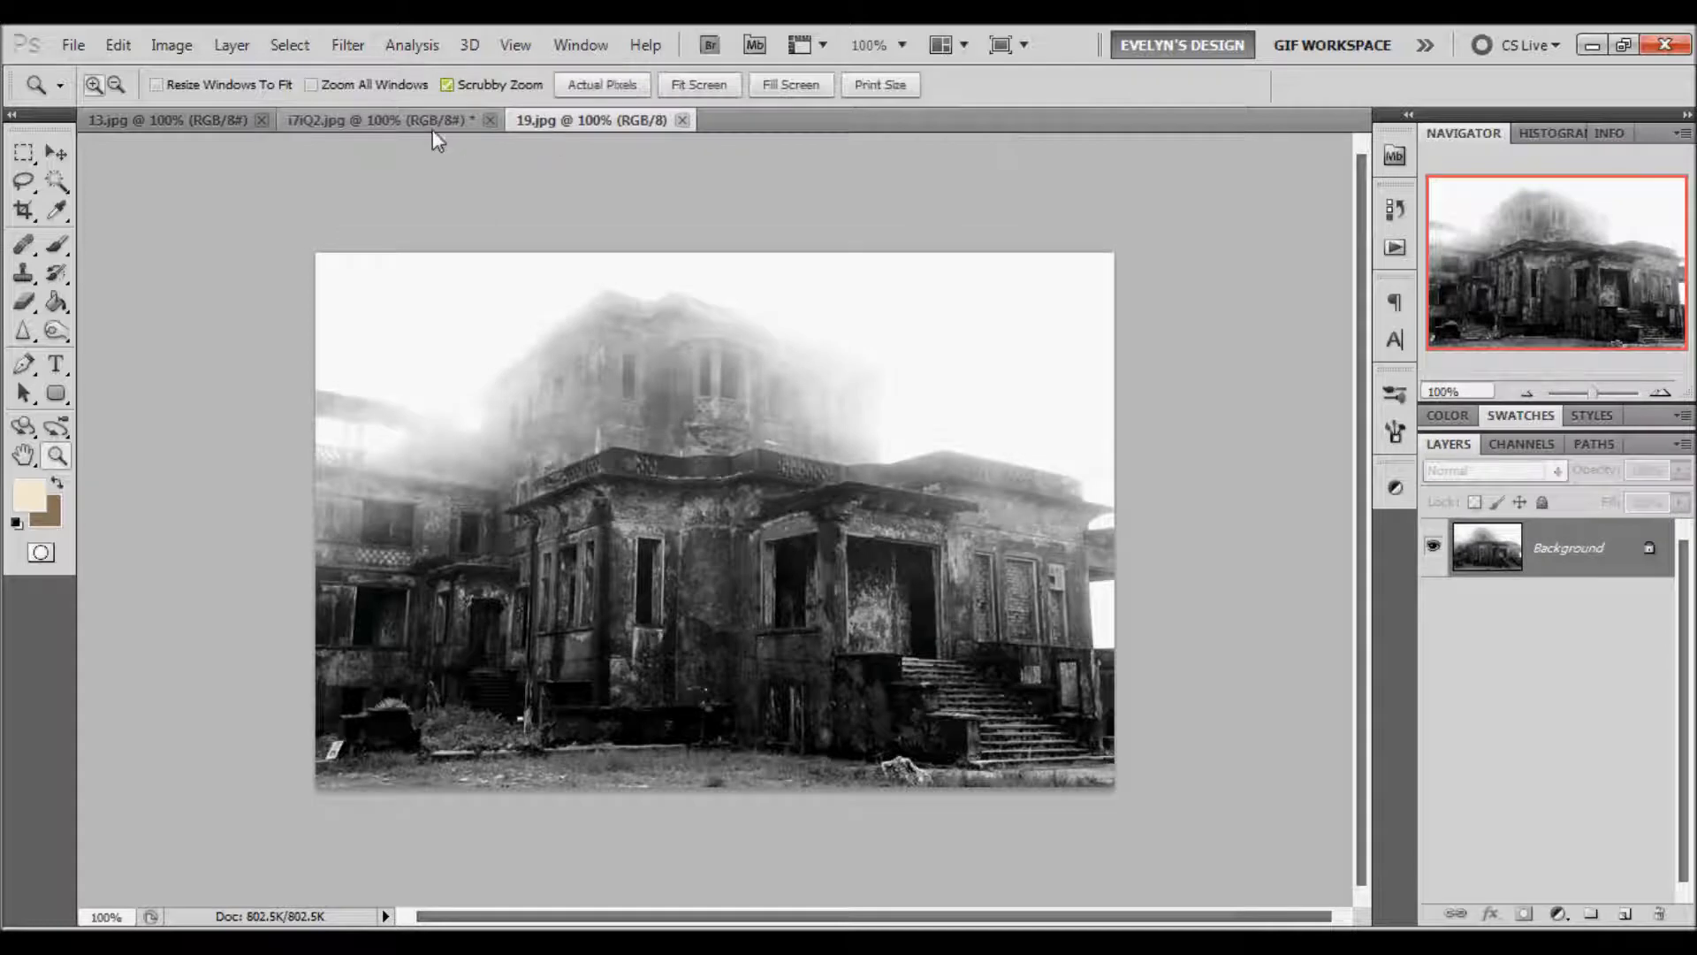
# Step: Review the source photos i7iQ2.jpg and 13.jpg, and browse the TEXTURES folder on drive F: in Windows Explorer
pyautogui.click(351, 122)
pyautogui.click(203, 123)
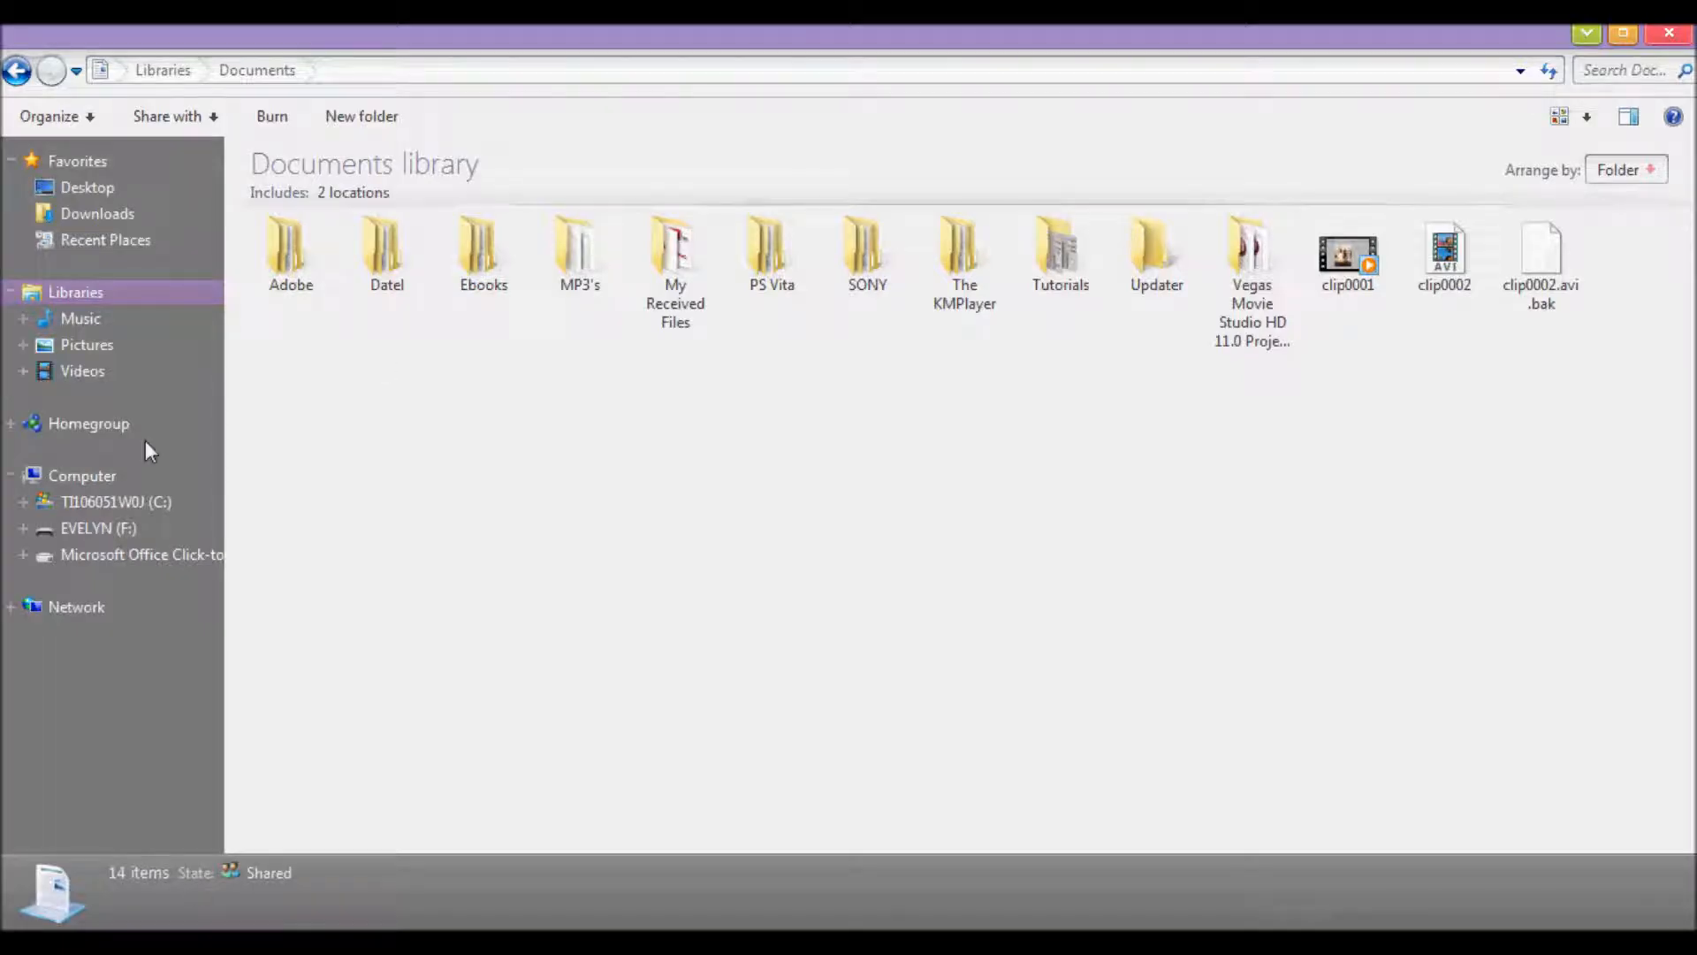
pyautogui.click(106, 502)
pyautogui.click(97, 527)
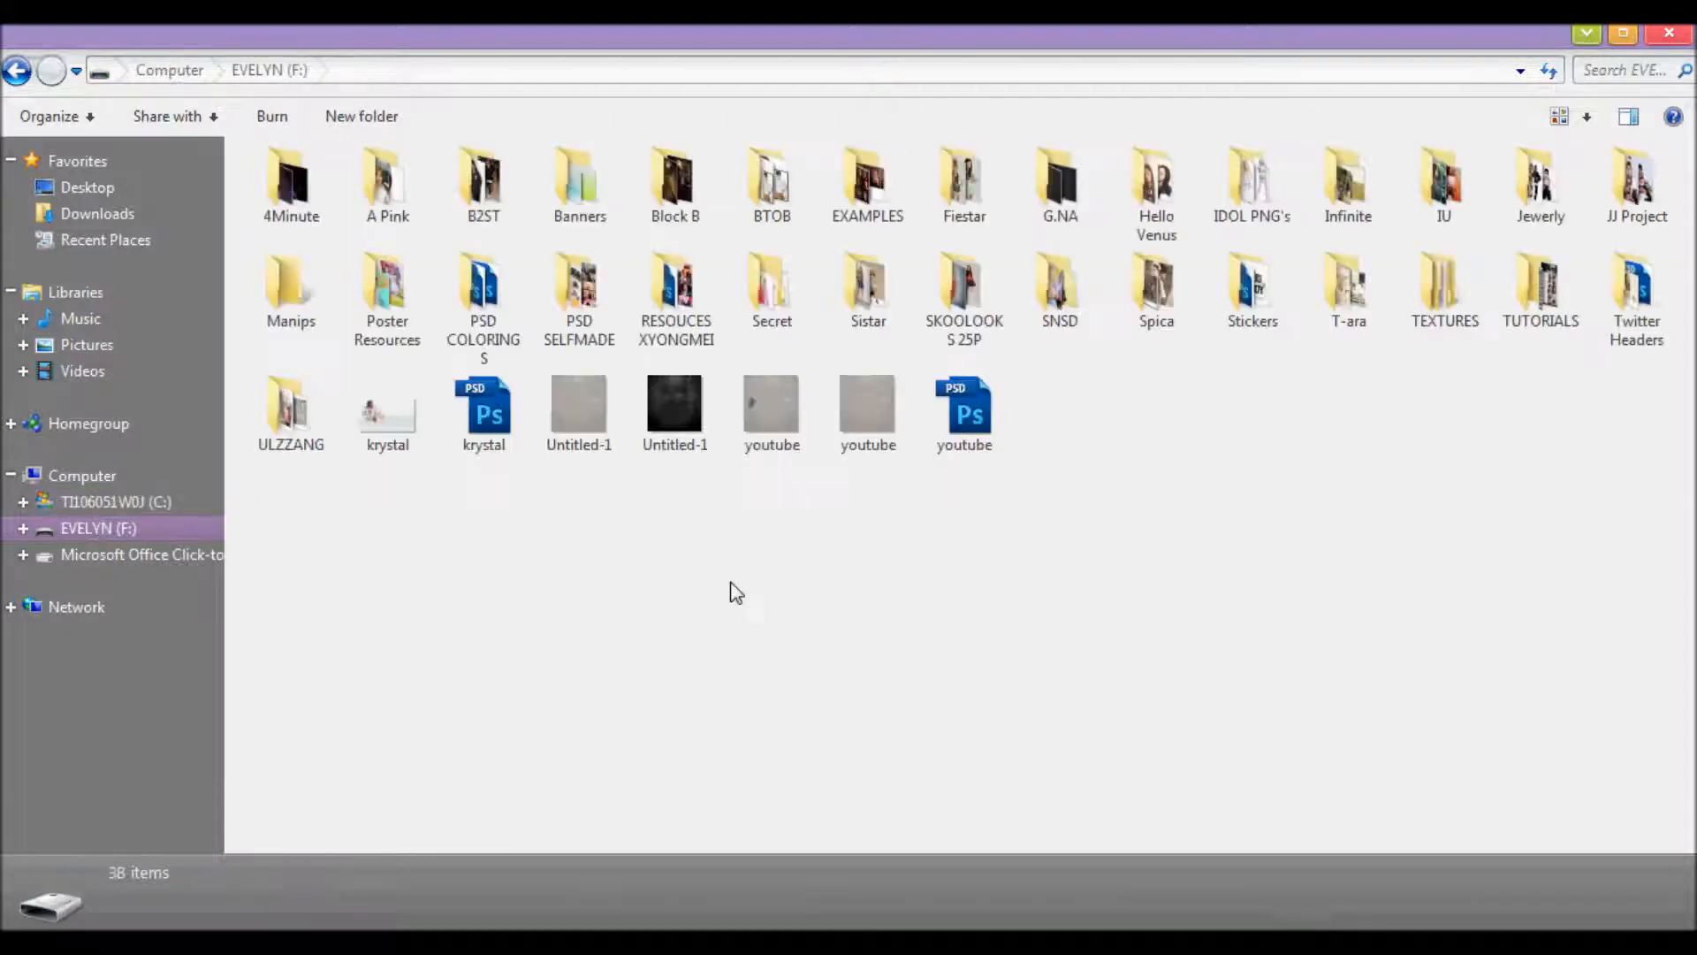
pyautogui.doubleClick(1413, 307)
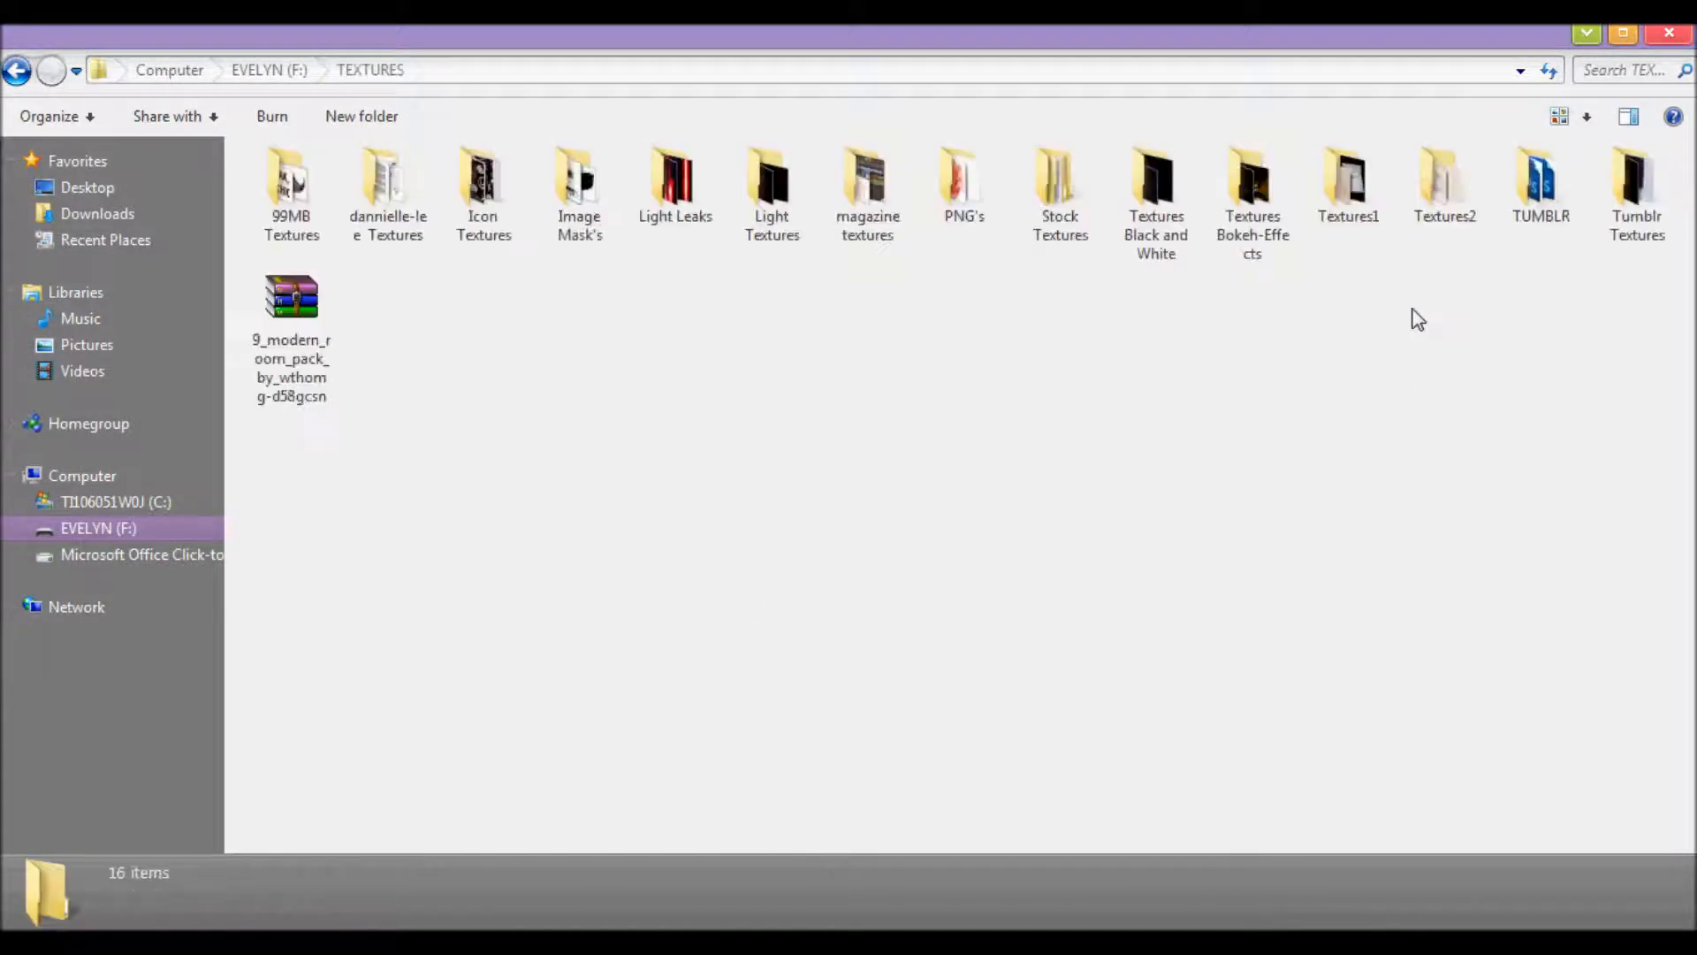
pyautogui.click(1602, 29)
# Step: Create a new RGB document of 1000 x 1000 pixels at 72 pixels/inch with a white background
pyautogui.click(87, 46)
pyautogui.click(91, 70)
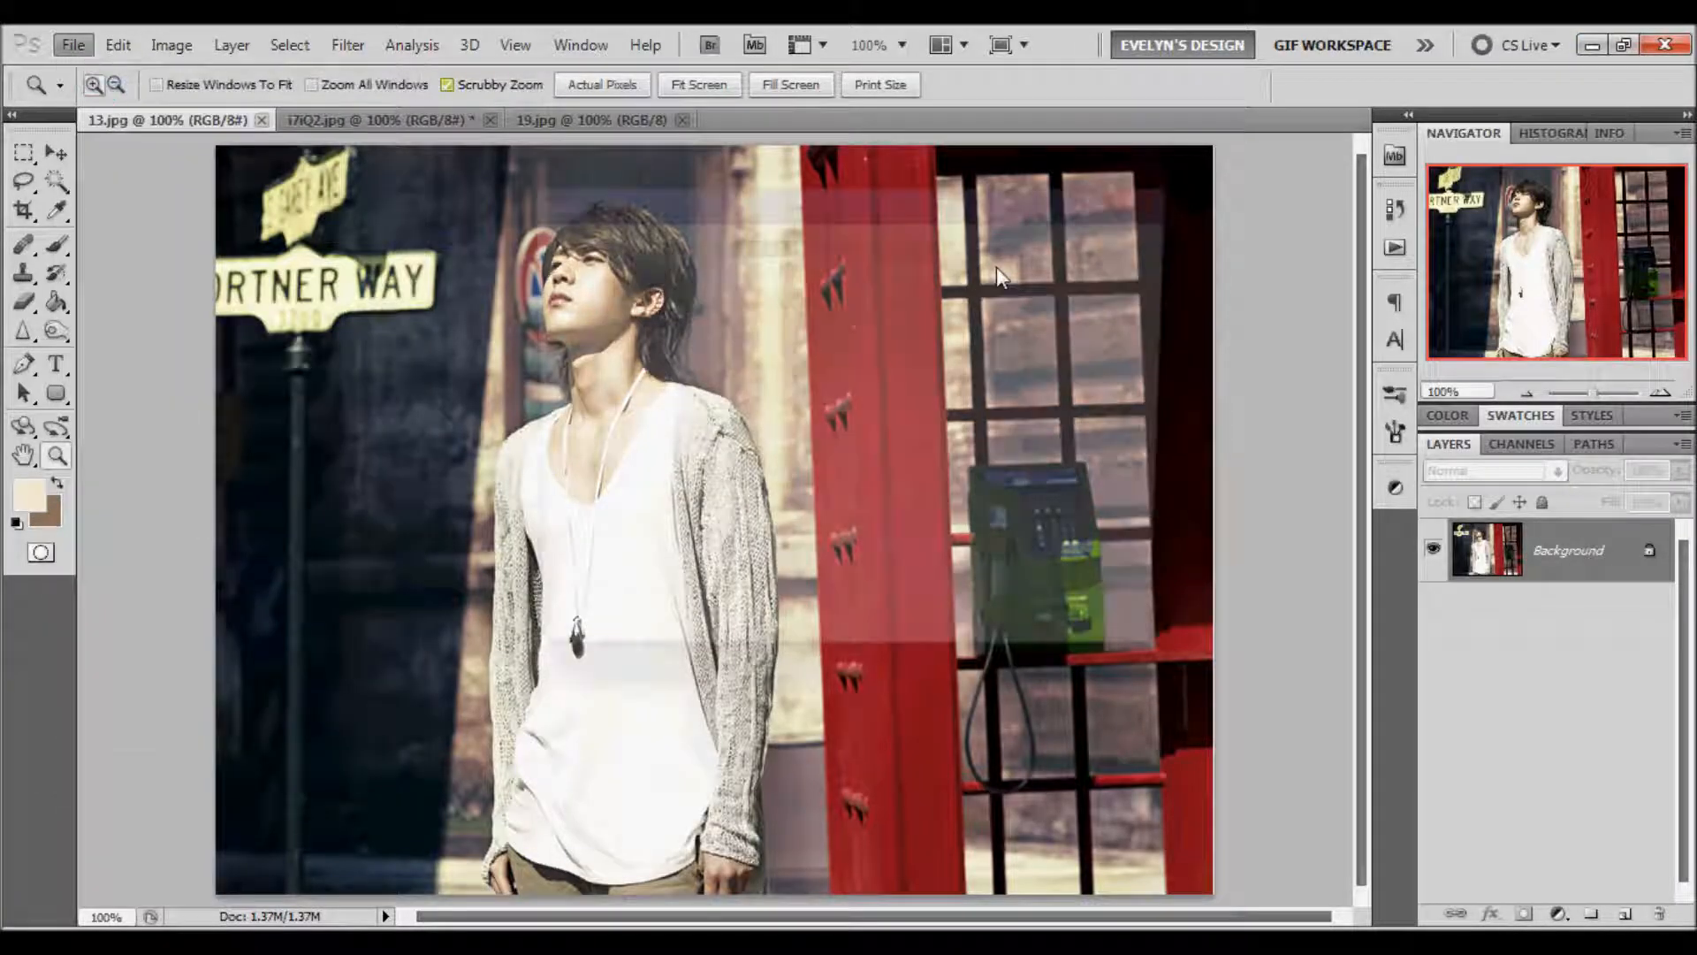
pyautogui.doubleClick(776, 352)
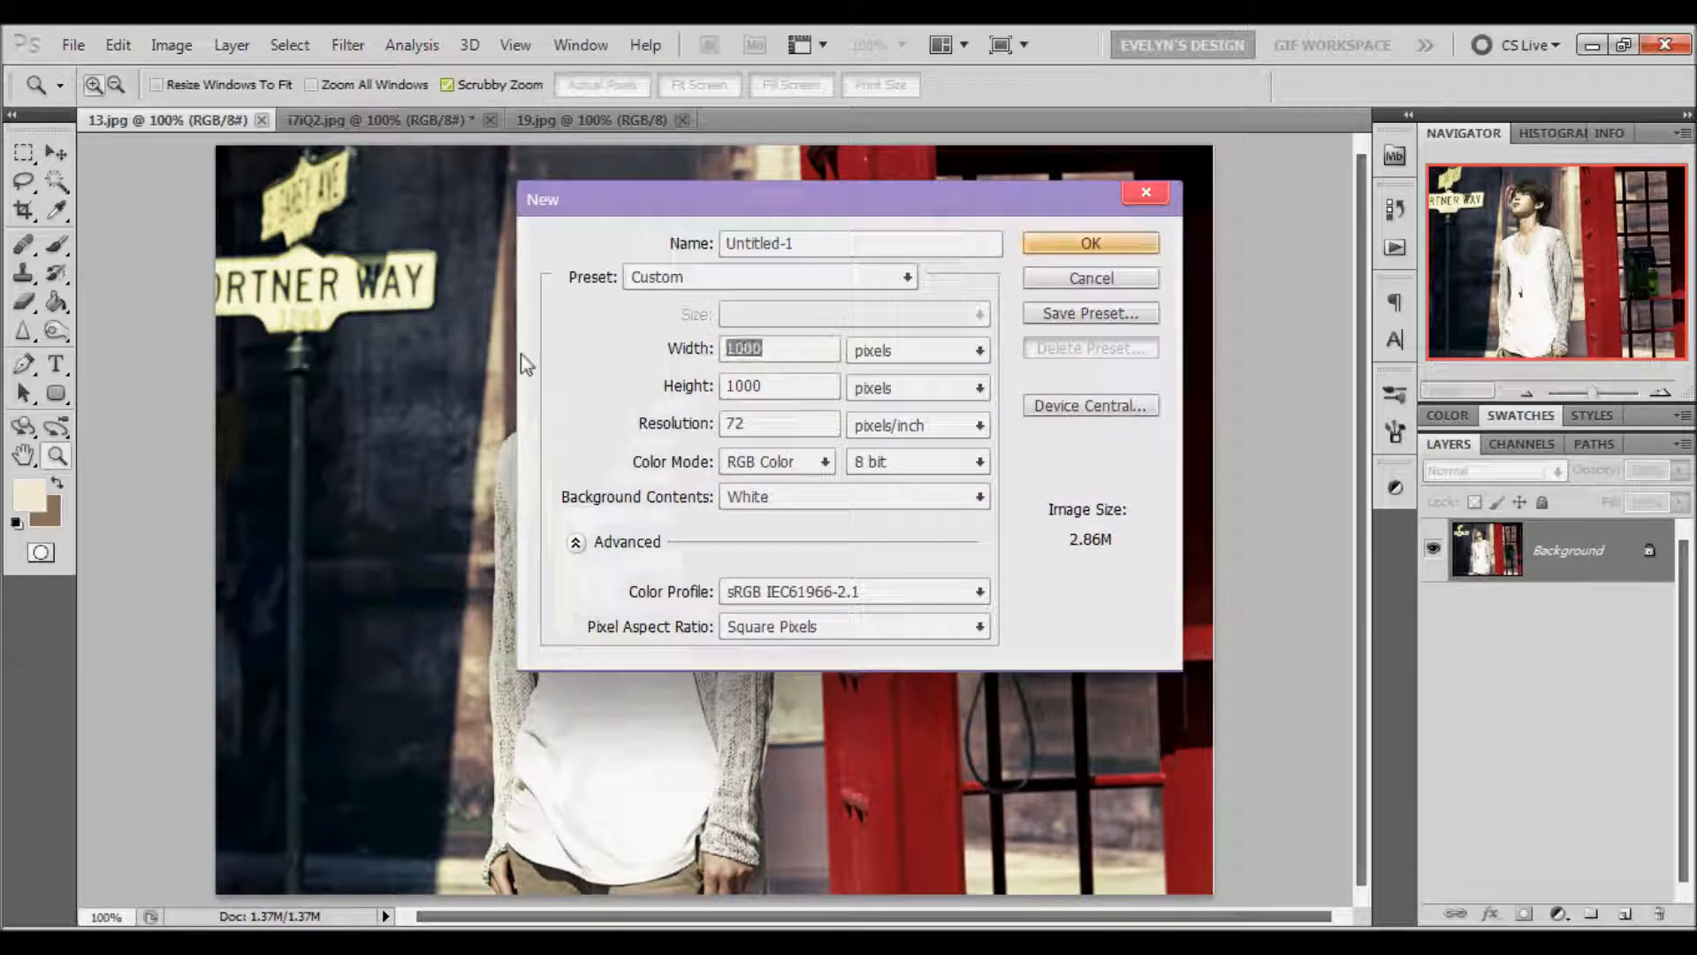
pyautogui.click(1143, 252)
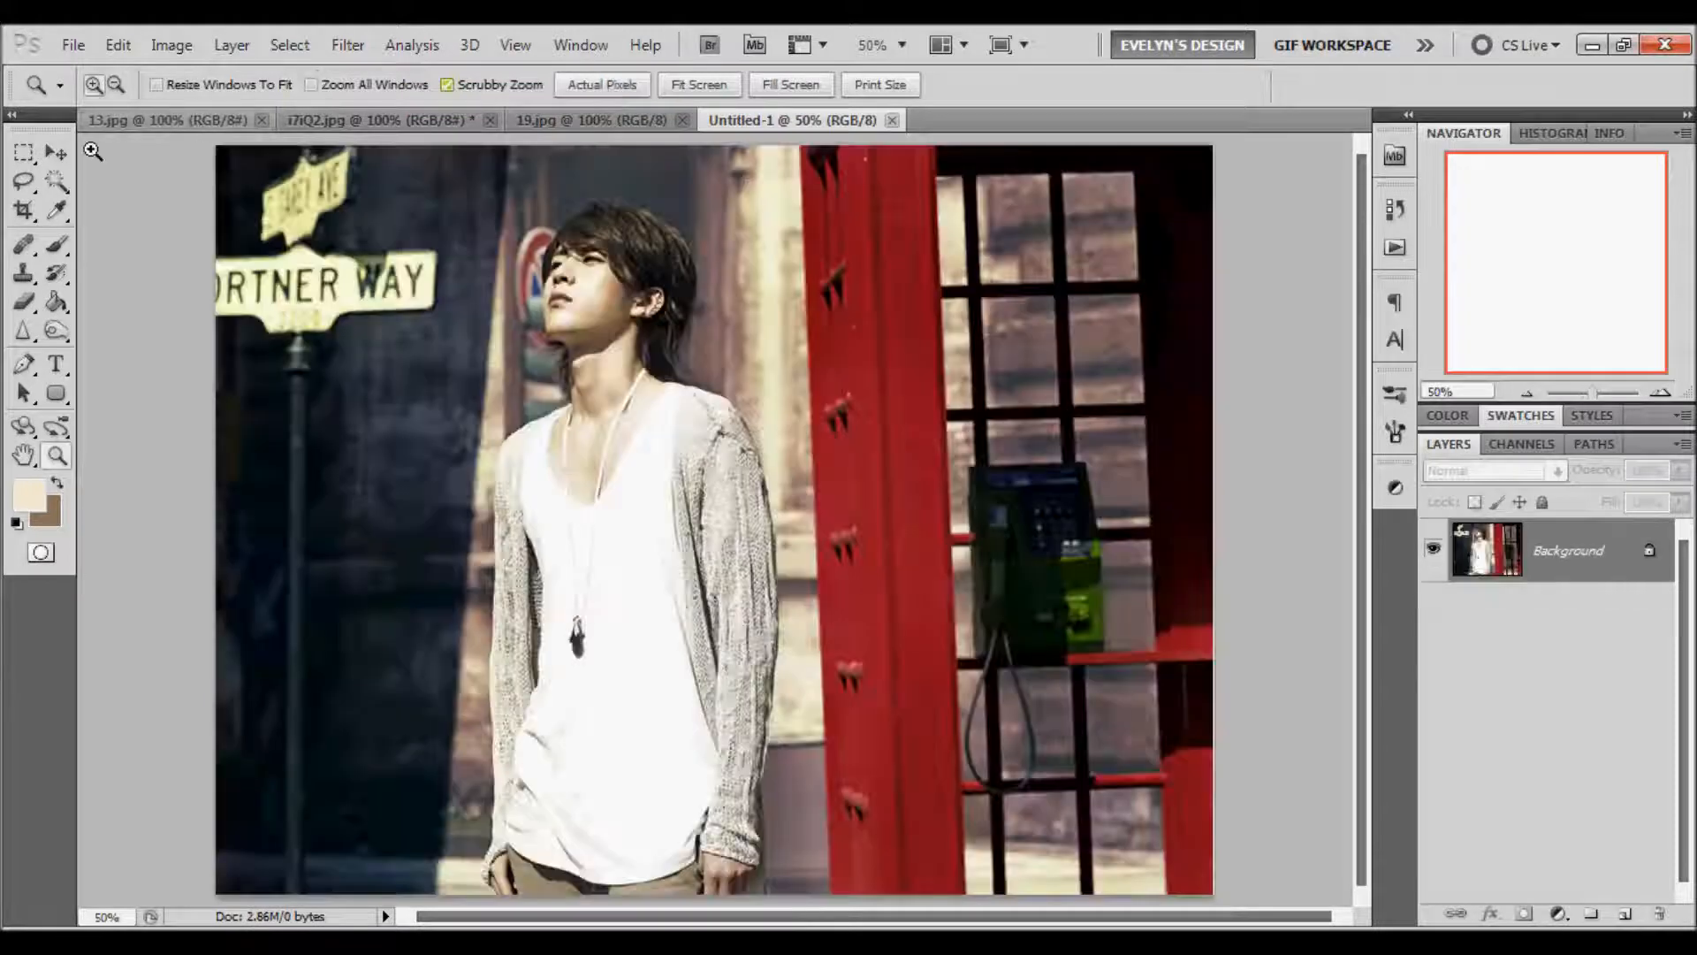
# Step: Copy the 13.jpg photo of the man into the new blank document as its own layer near the upper-left corner
pyautogui.click(189, 118)
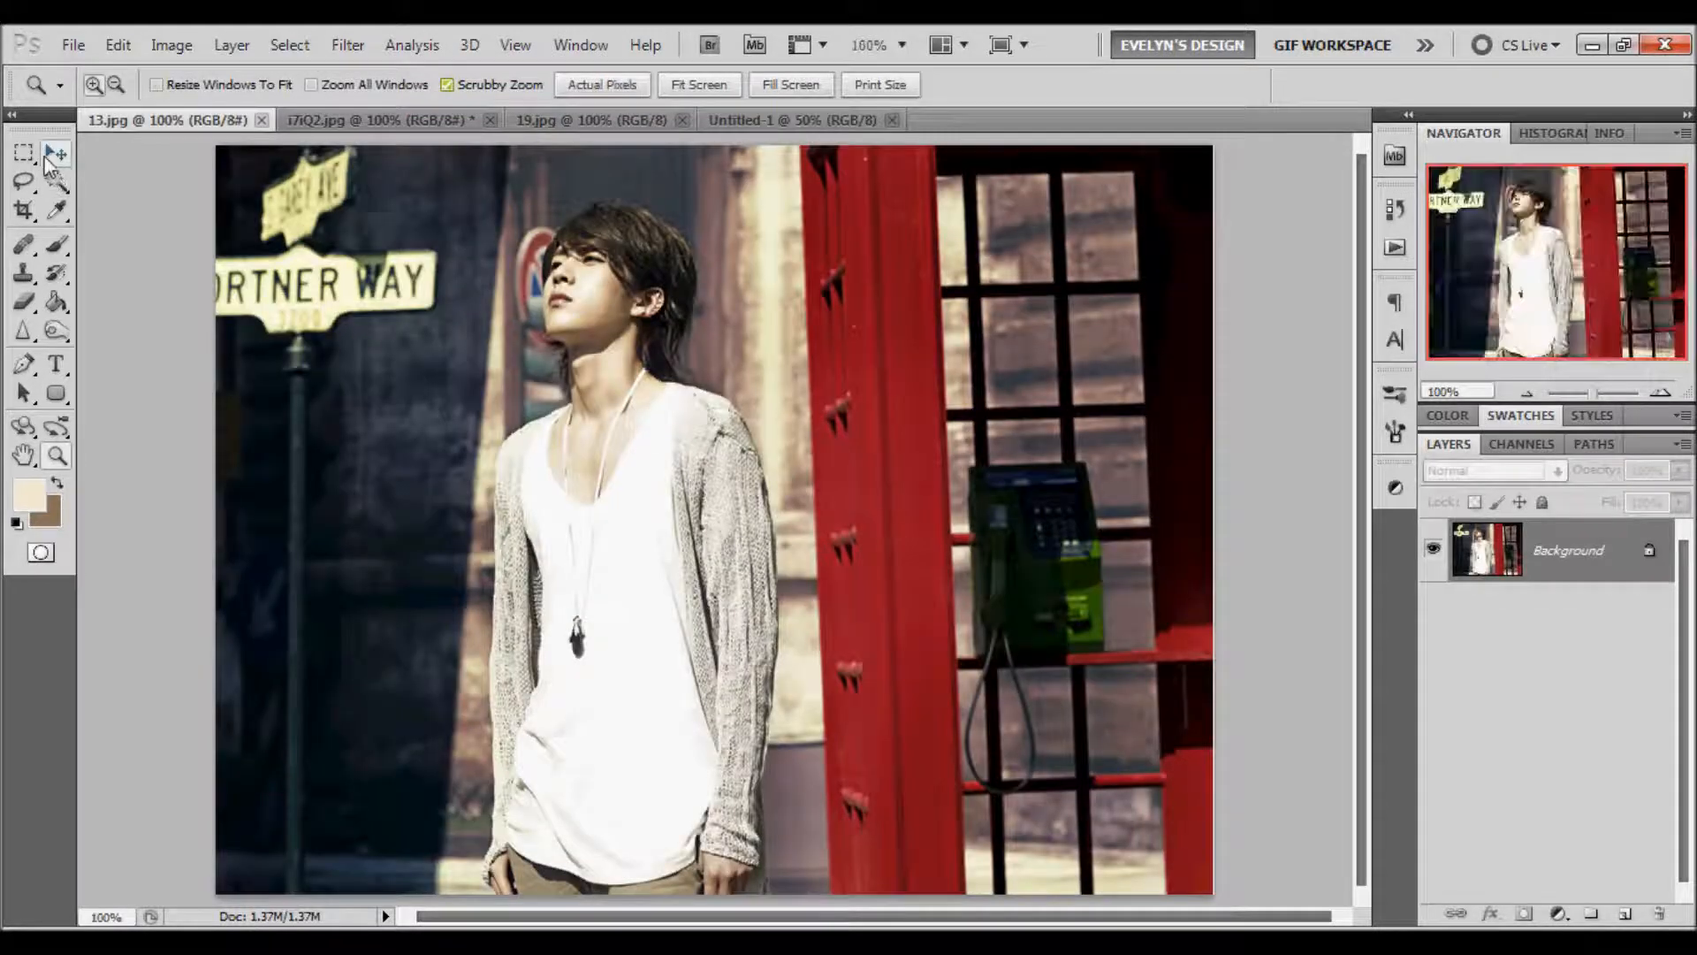
pyautogui.click(50, 154)
pyautogui.moveTo(777, 118); pyautogui.dragTo(623, 339)
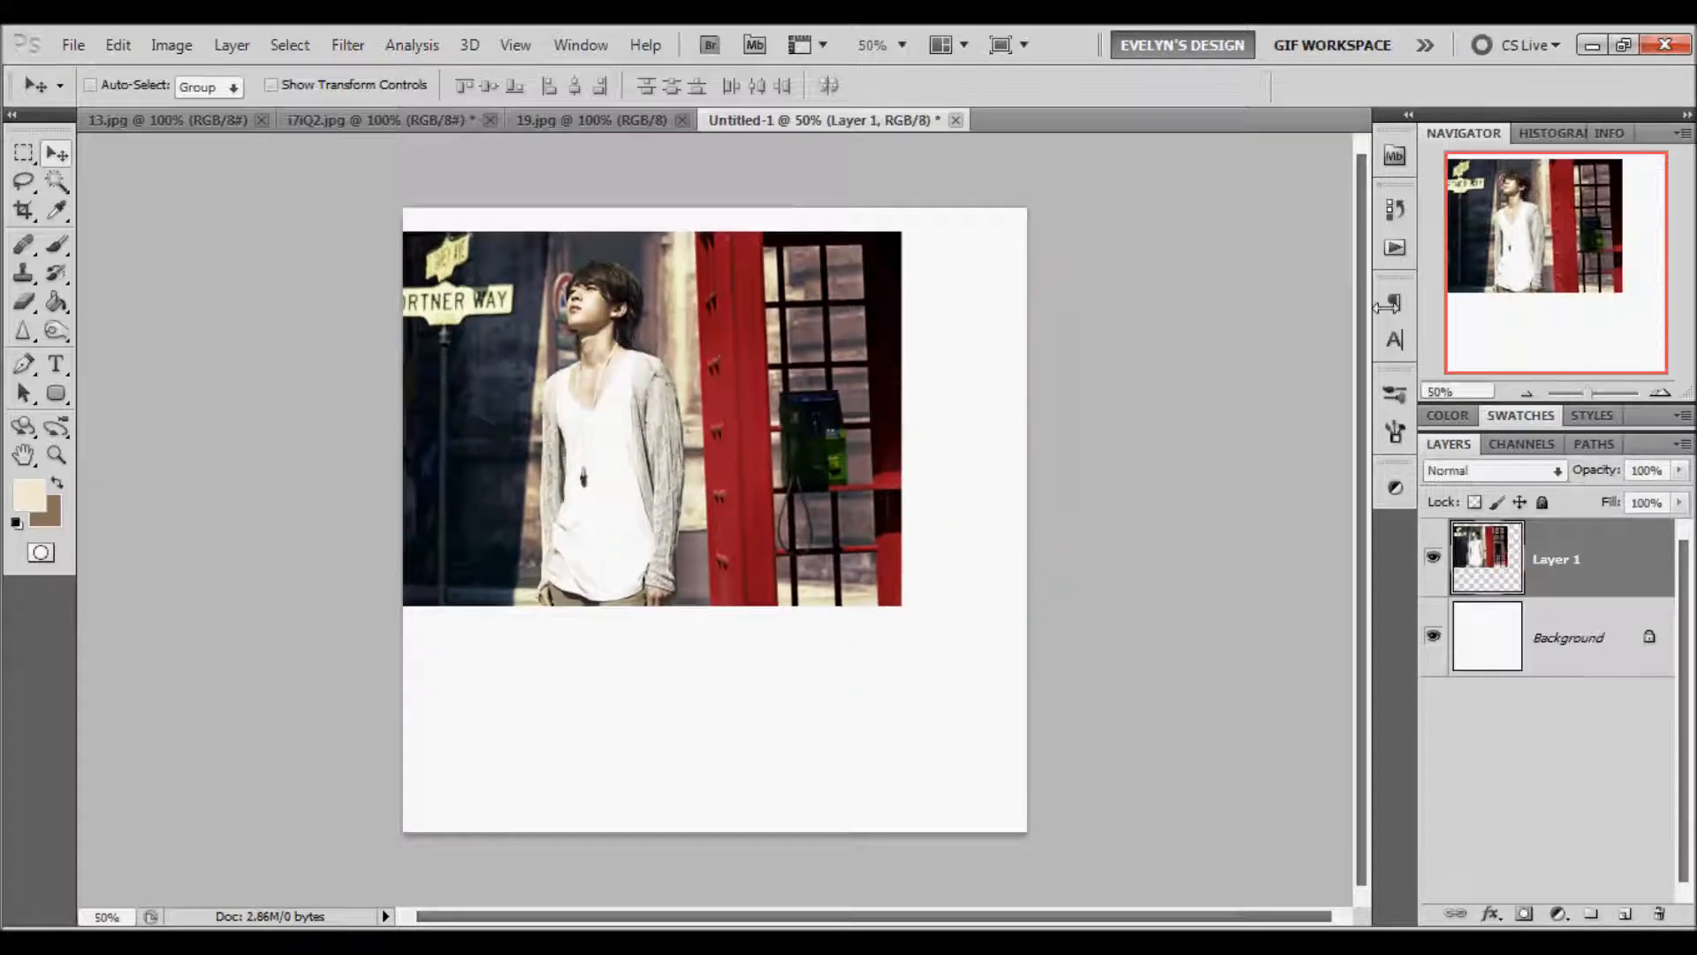
# Step: Add a layer mask to the photo layer and reset the colours to the default black and white
pyautogui.click(16, 184)
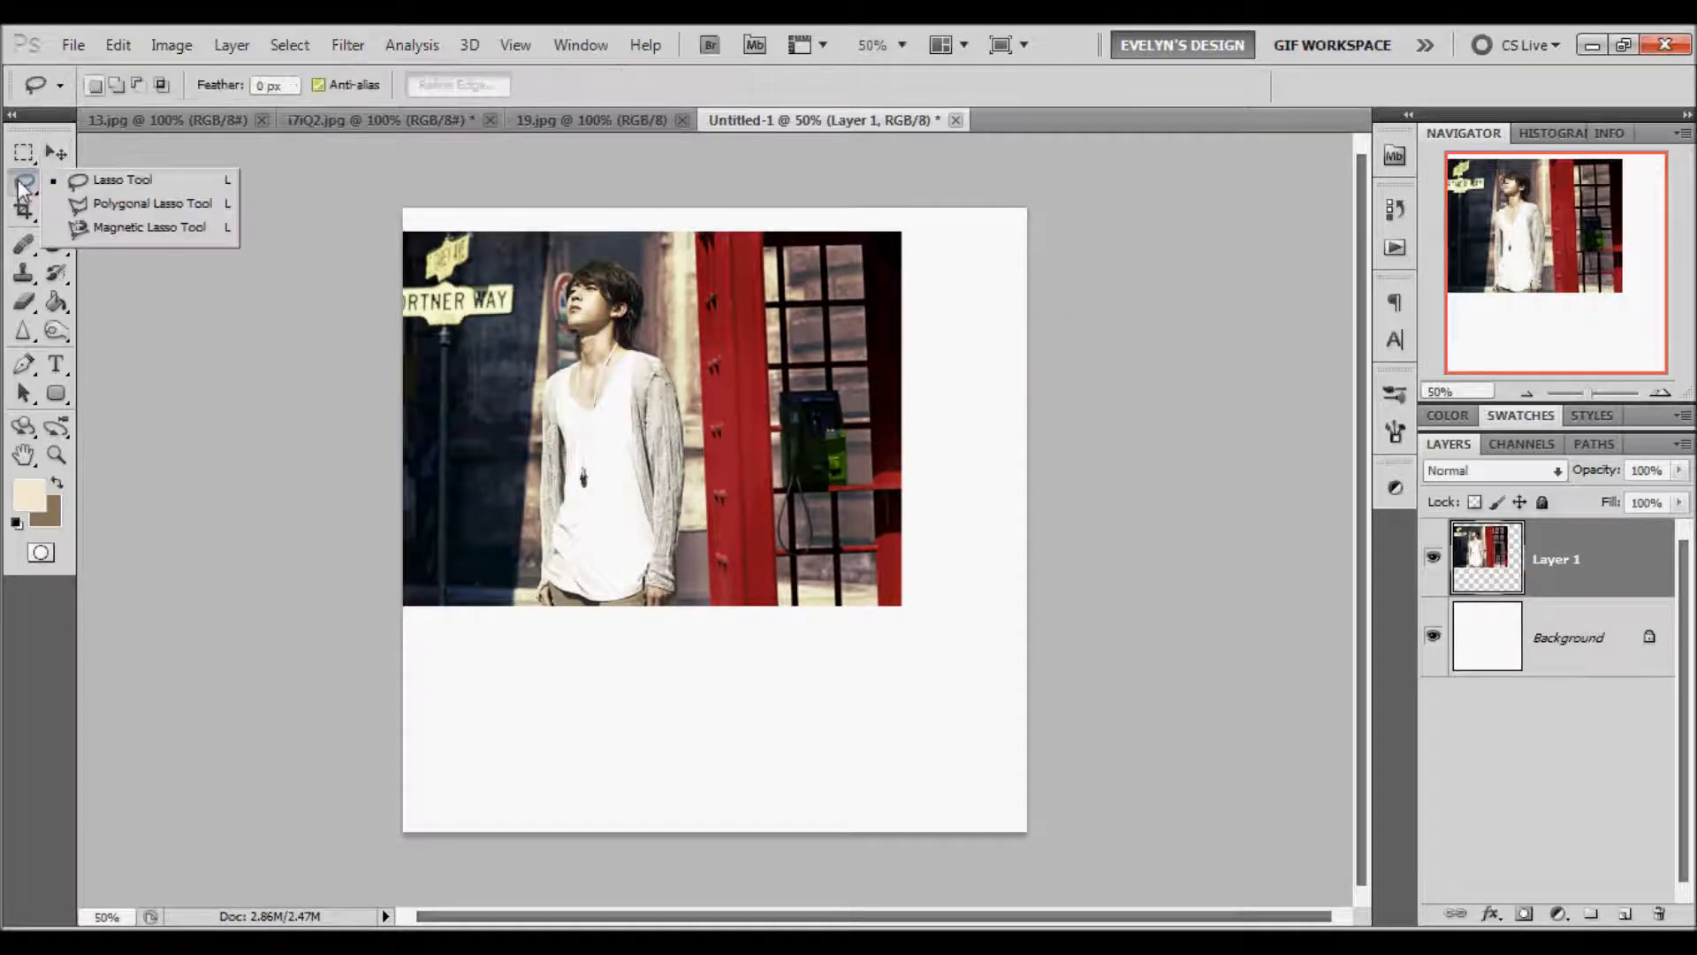
pyautogui.click(55, 244)
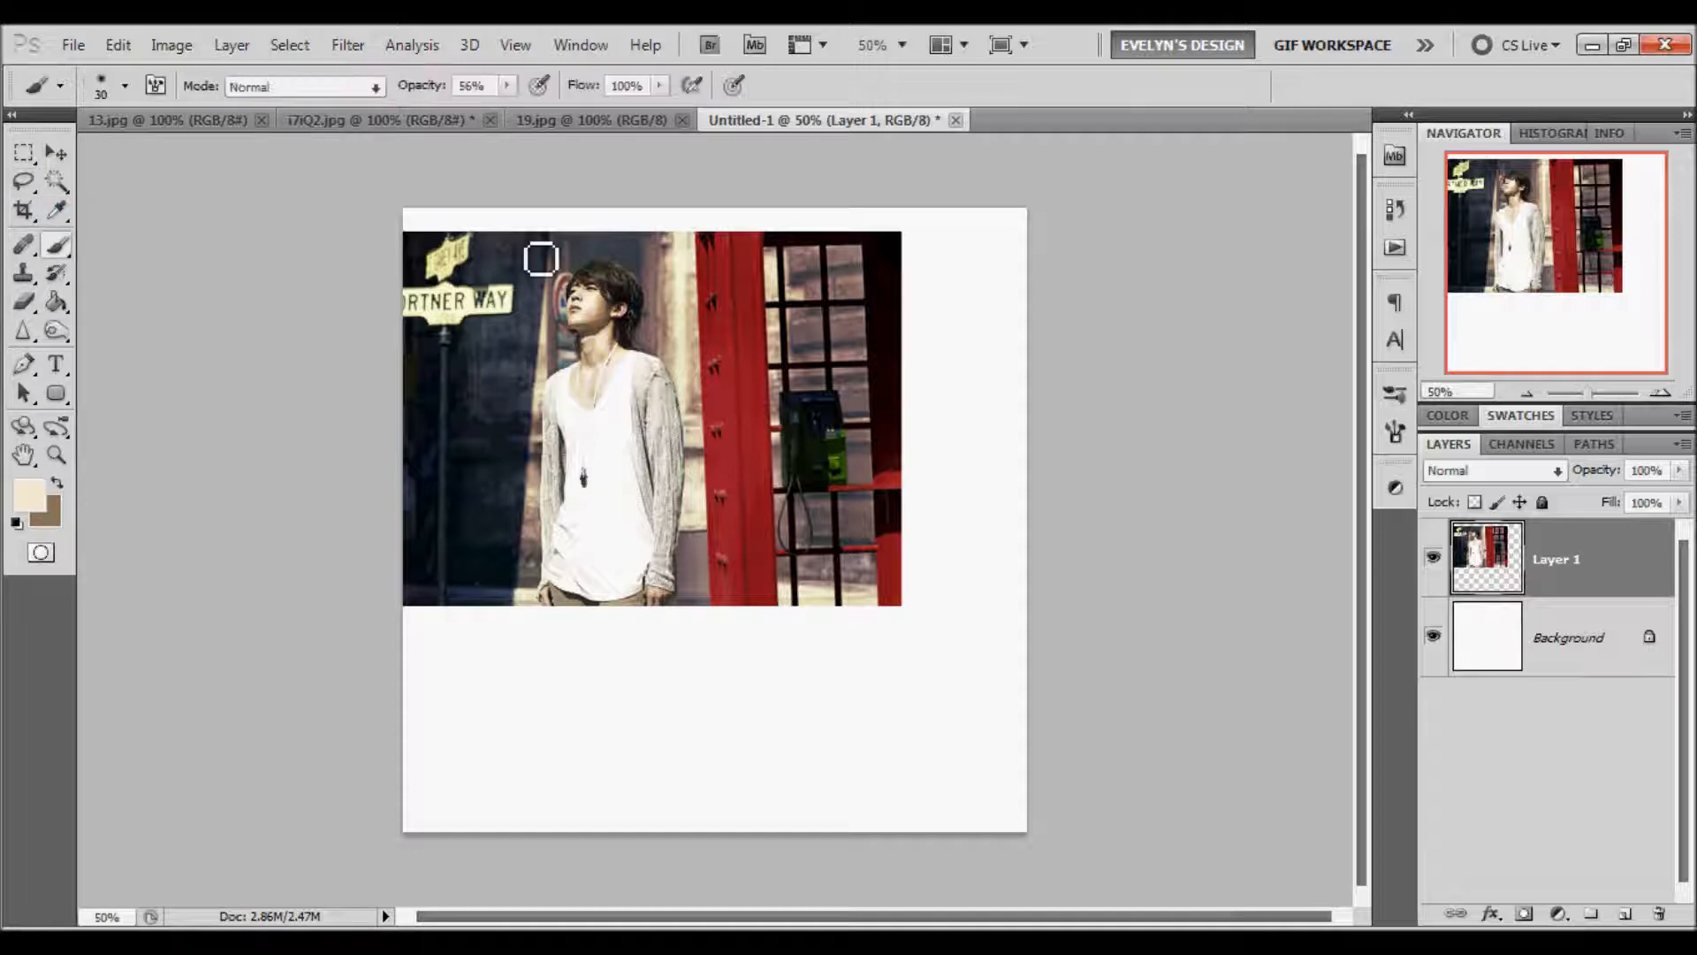
pyautogui.click(1525, 913)
pyautogui.press('d')
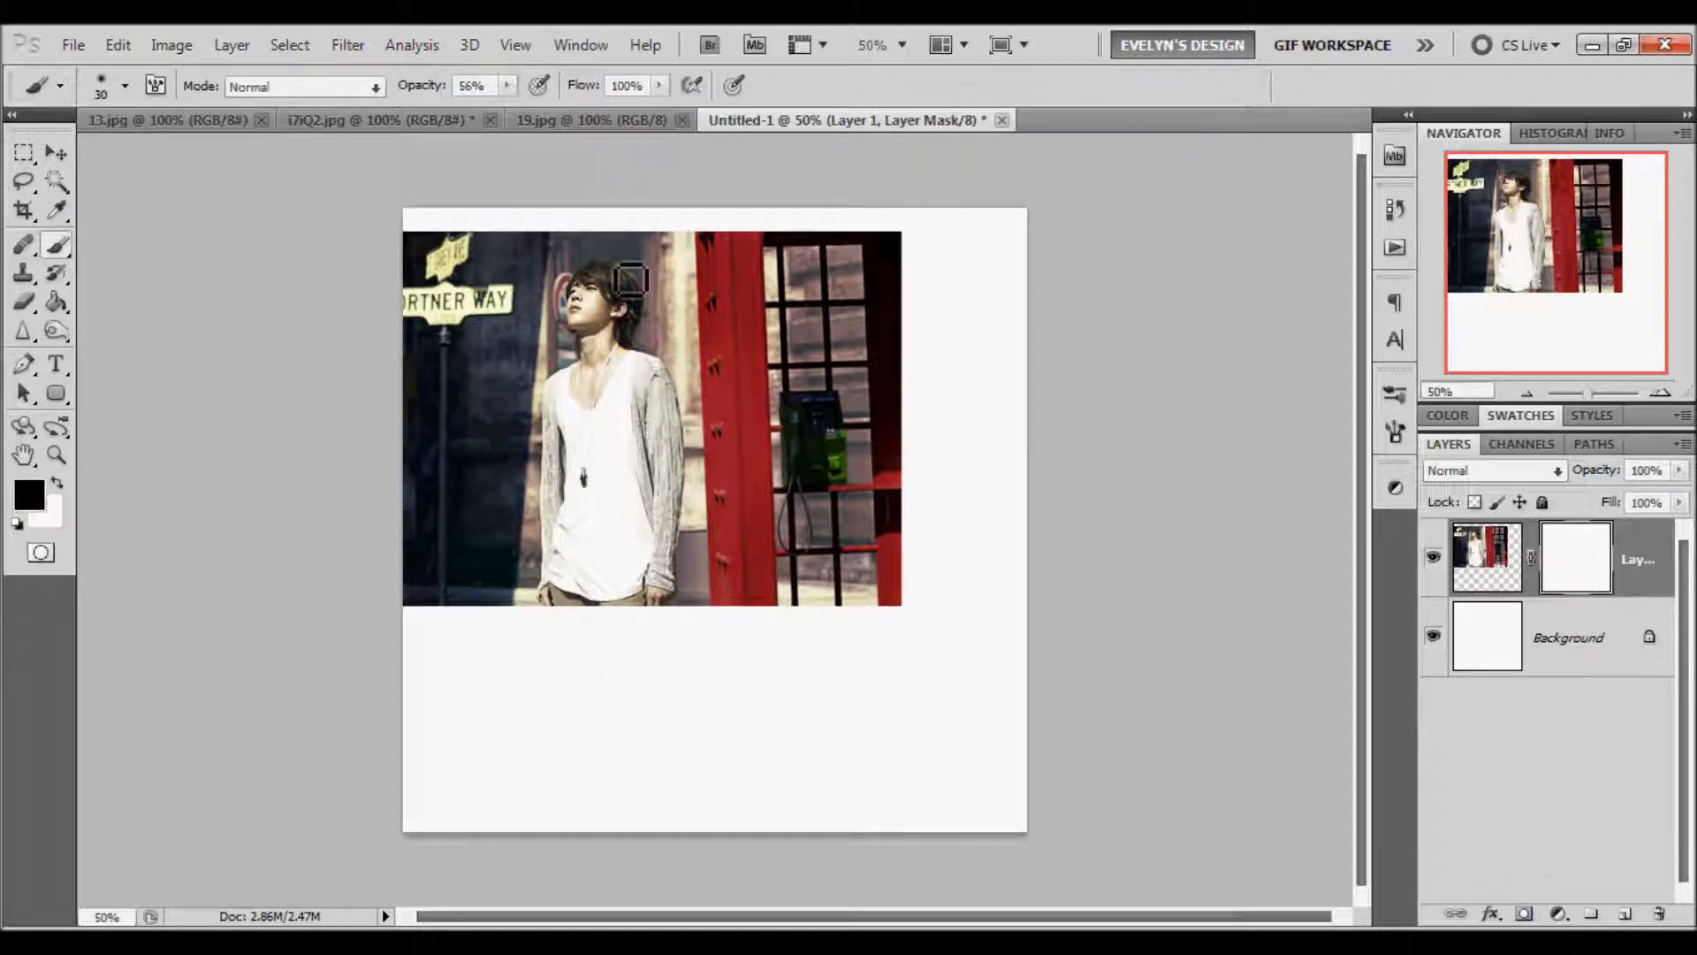
# Step: Draw a loose Lasso selection around the man and feather it by 50 pixels
pyautogui.click(23, 181)
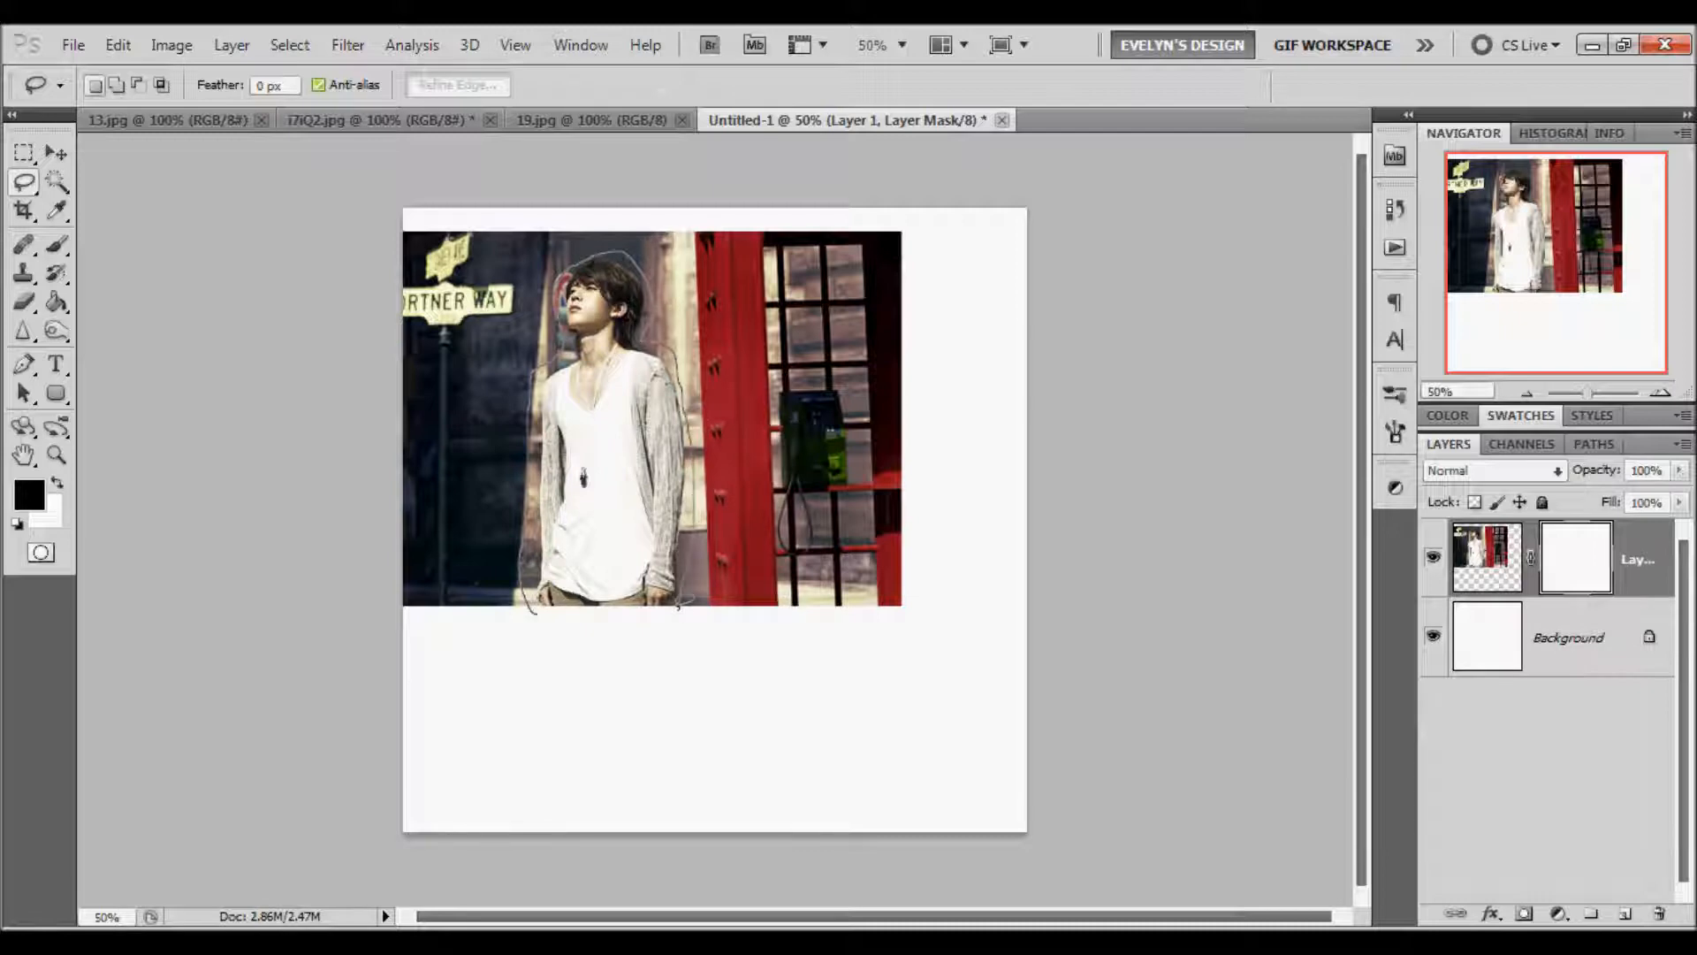
pyautogui.moveTo(545, 613); pyautogui.dragTo(541, 619)
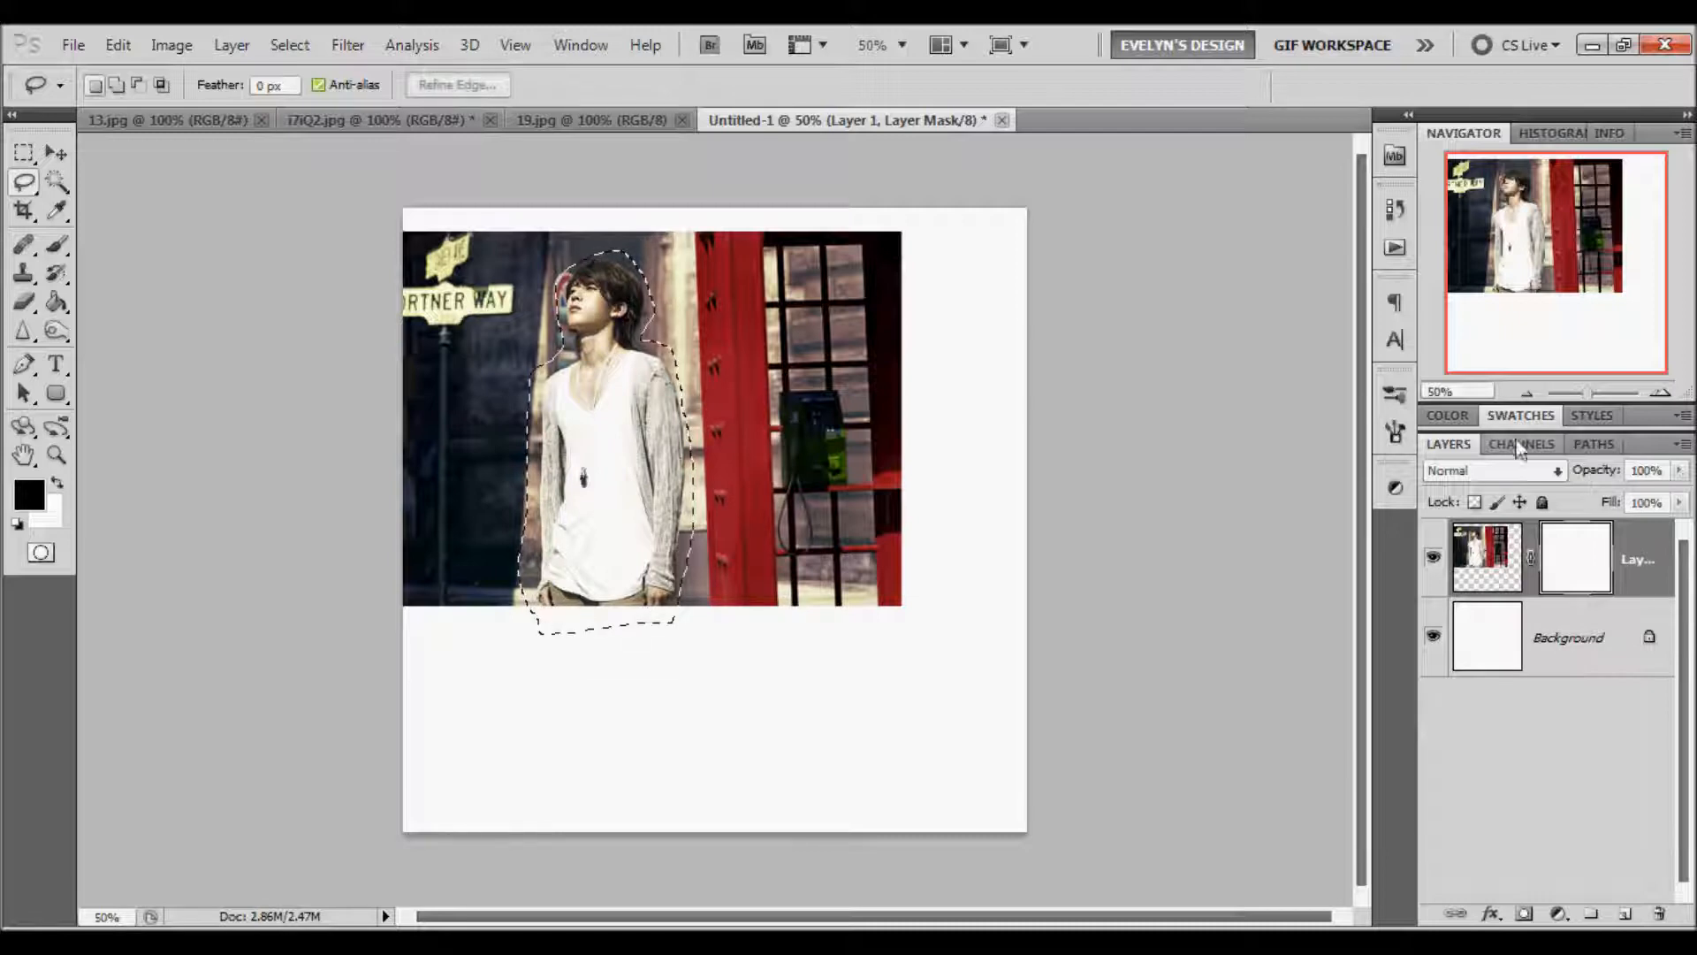
pyautogui.click(1660, 393)
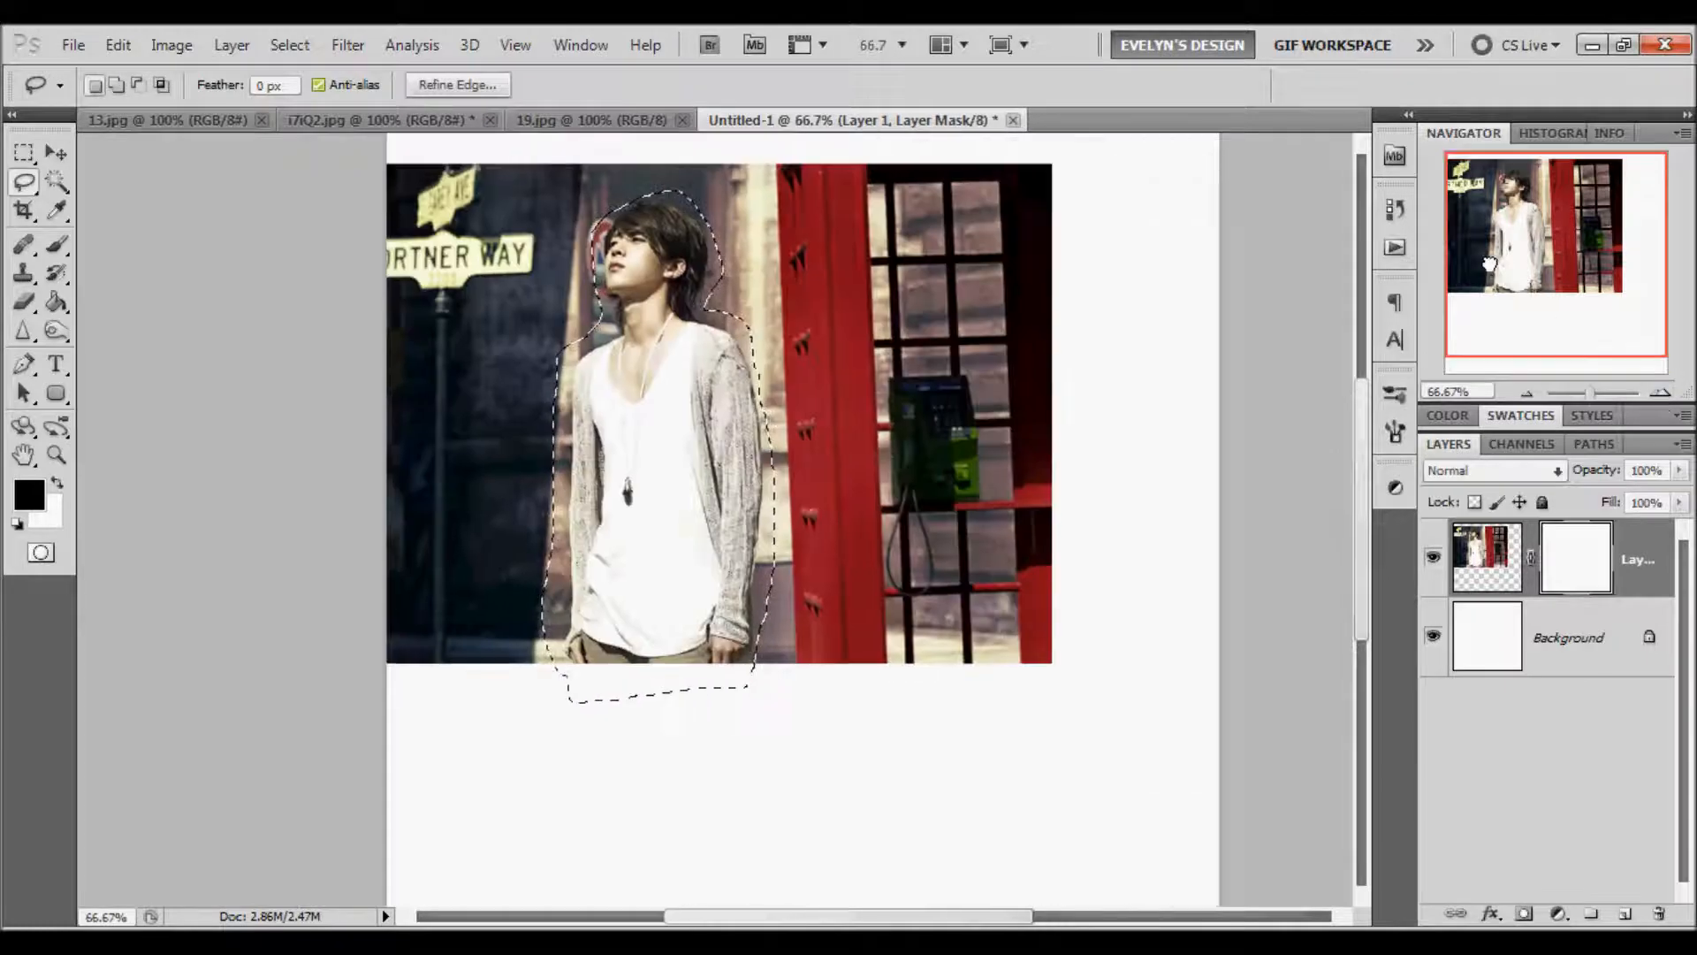
pyautogui.rightClick(633, 250)
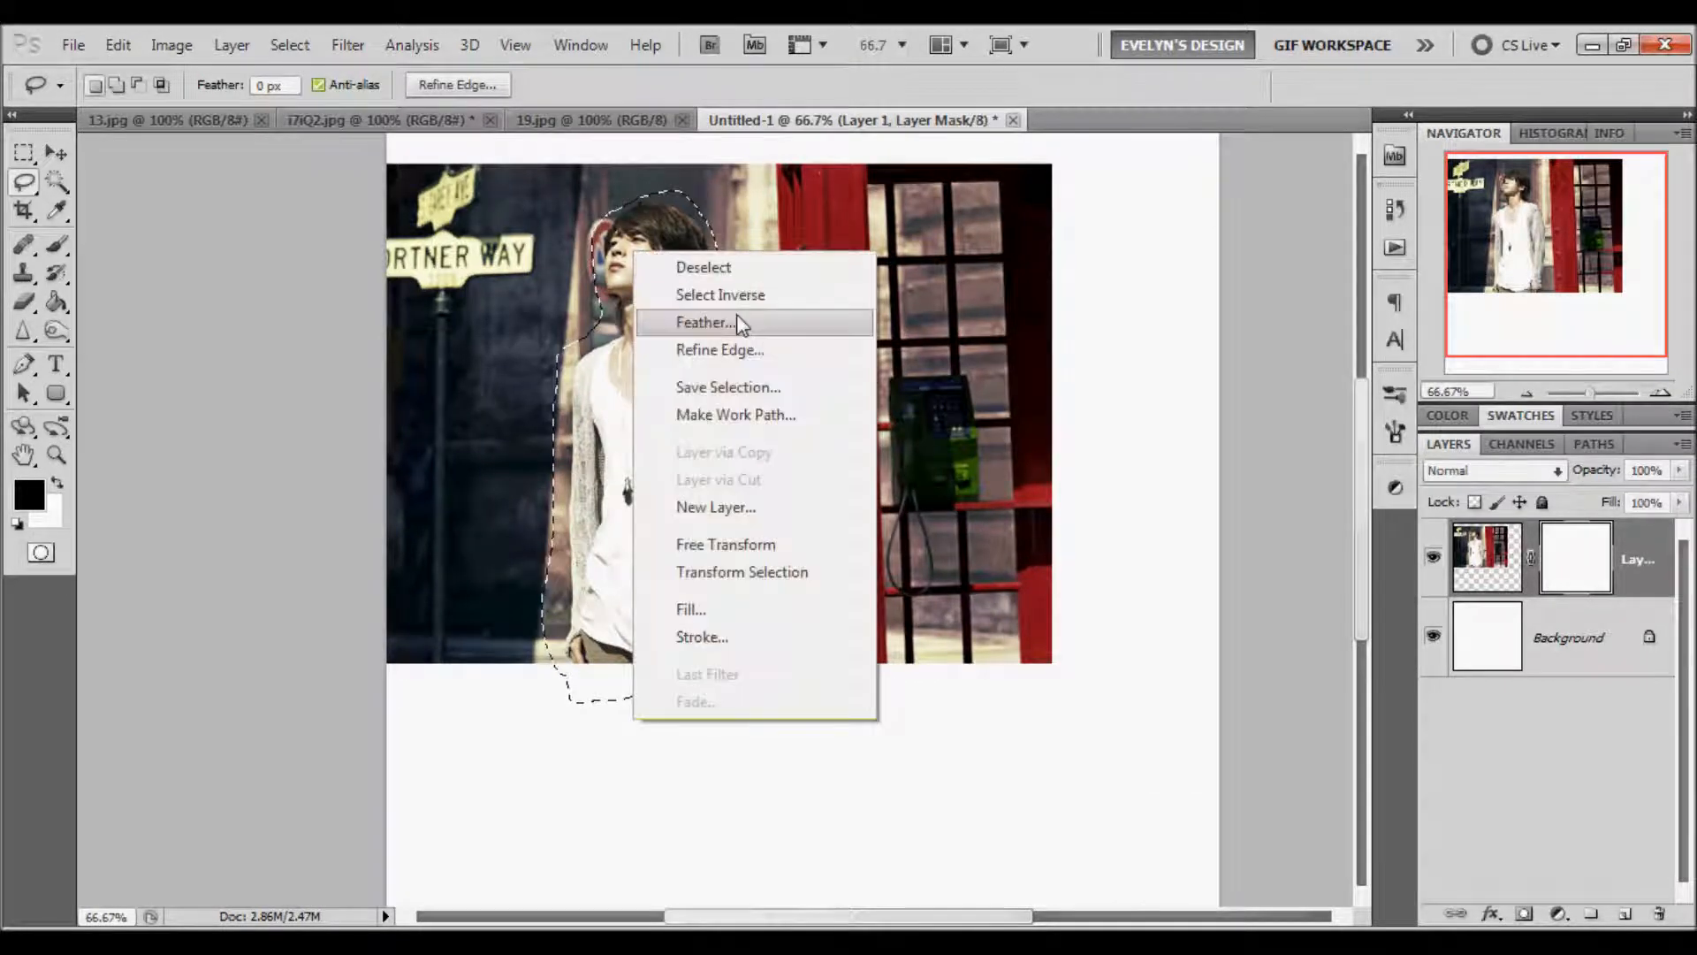
pyautogui.click(757, 325)
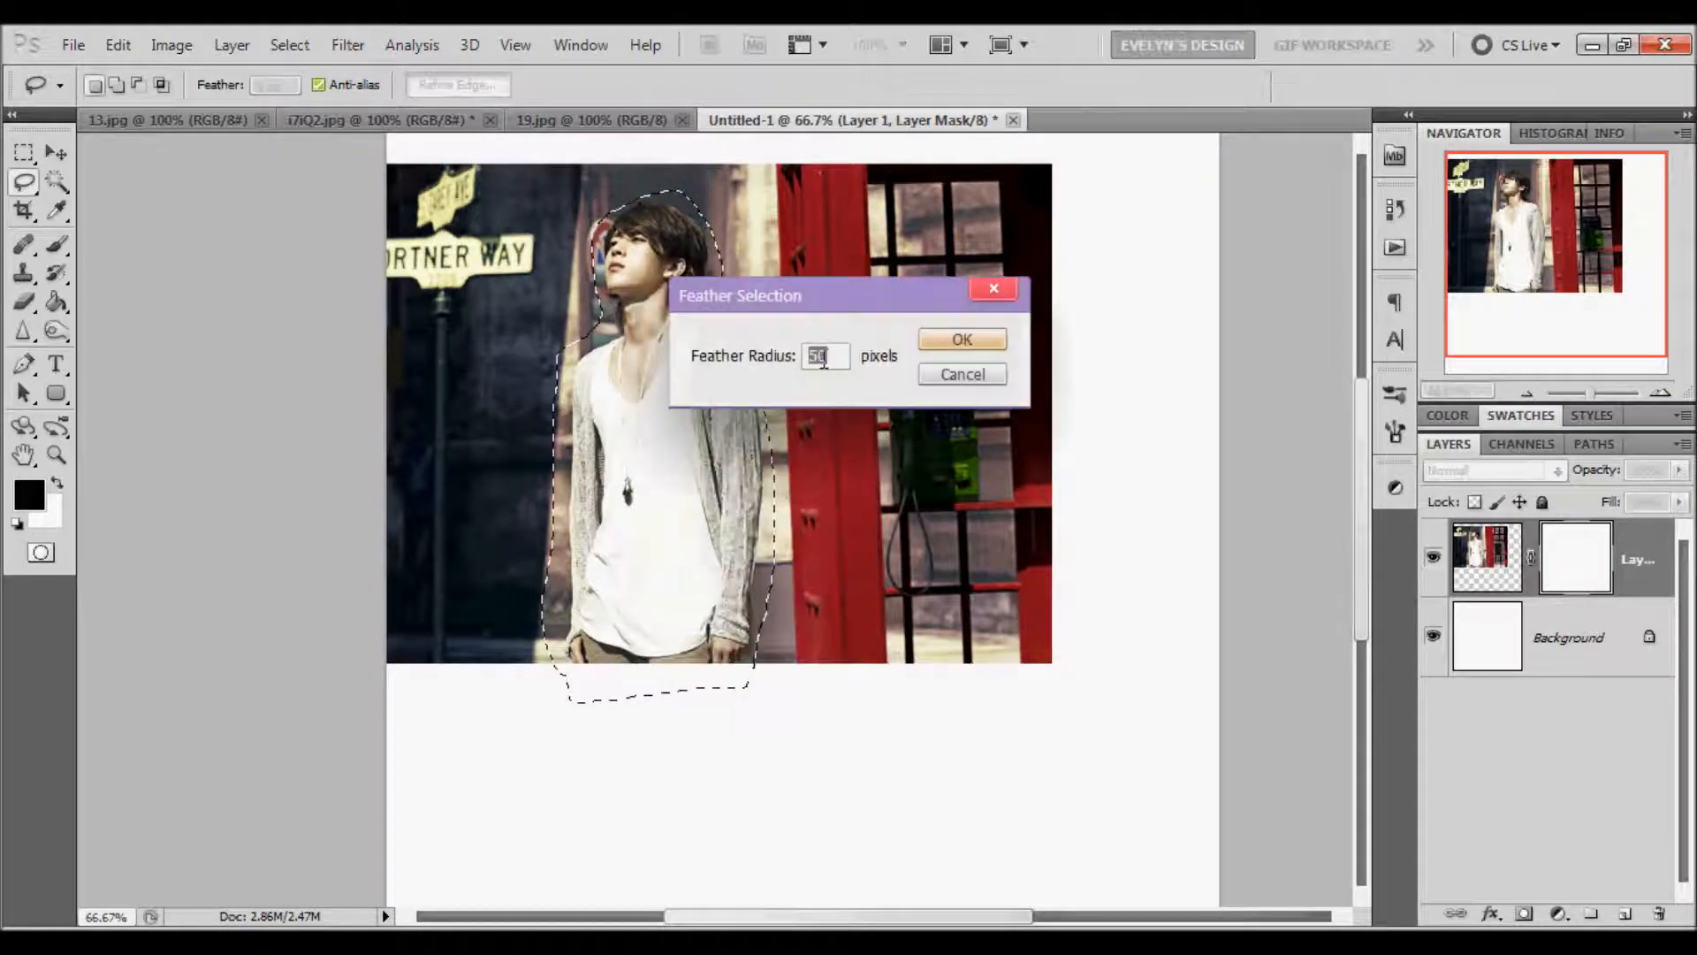
pyautogui.click(961, 338)
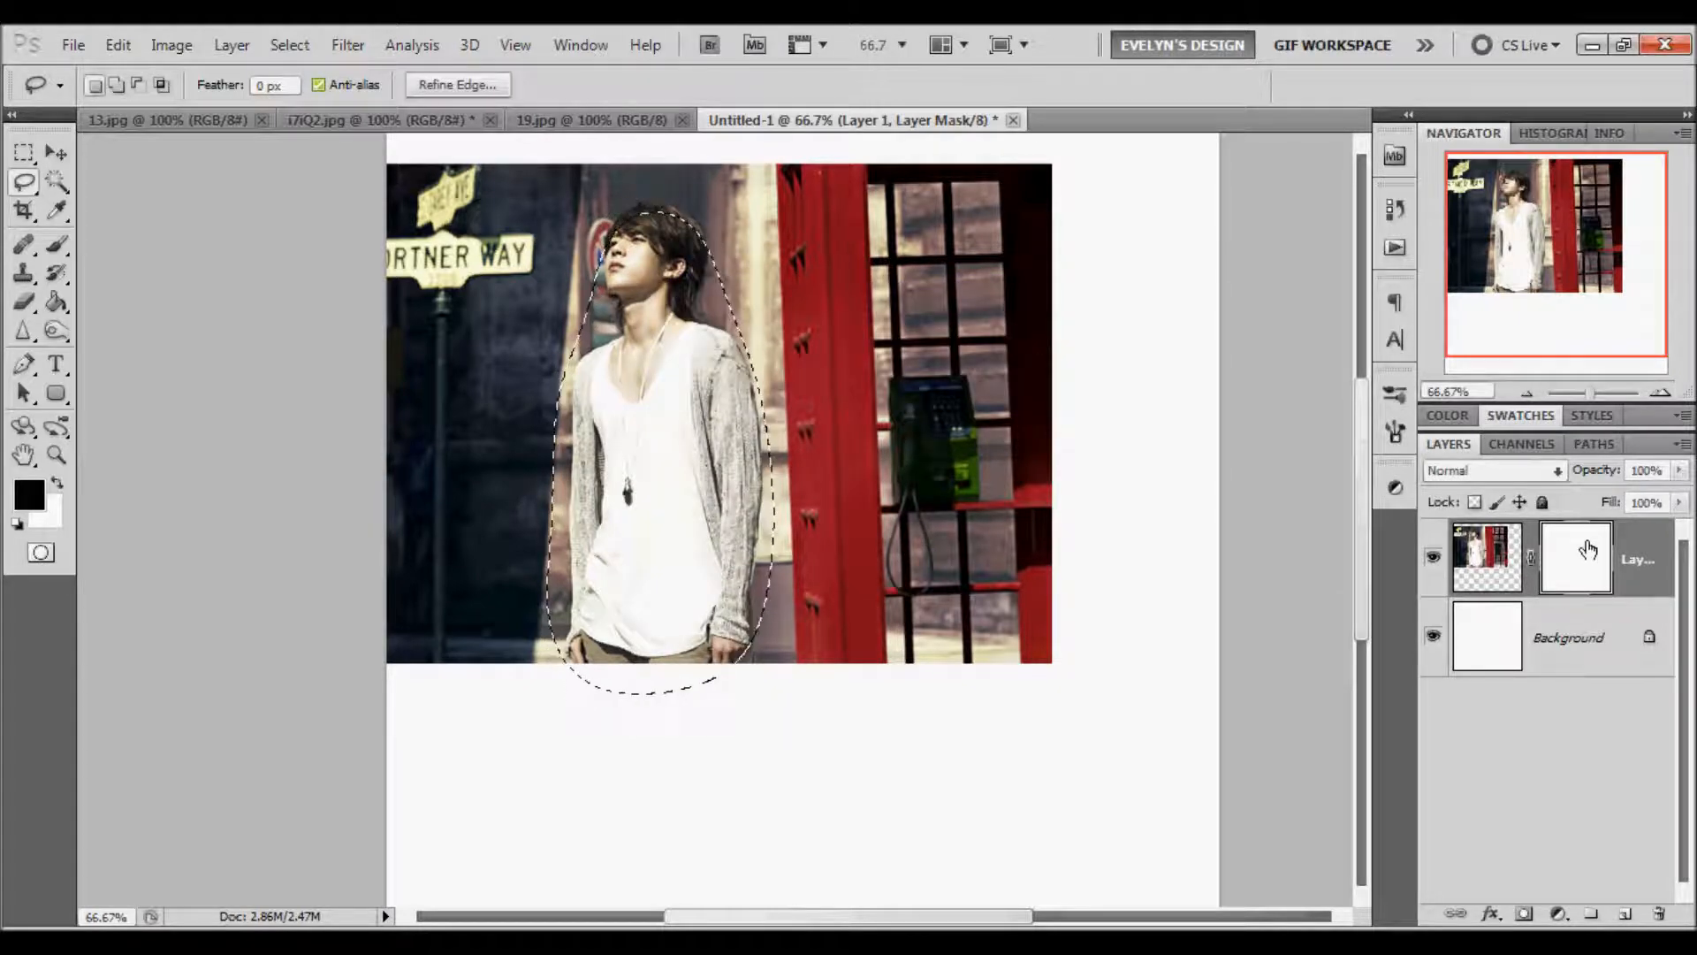
# Step: Invert the selection, fill the layer mask twice with black to fade out the background, and deselect
pyautogui.rightClick(802, 335)
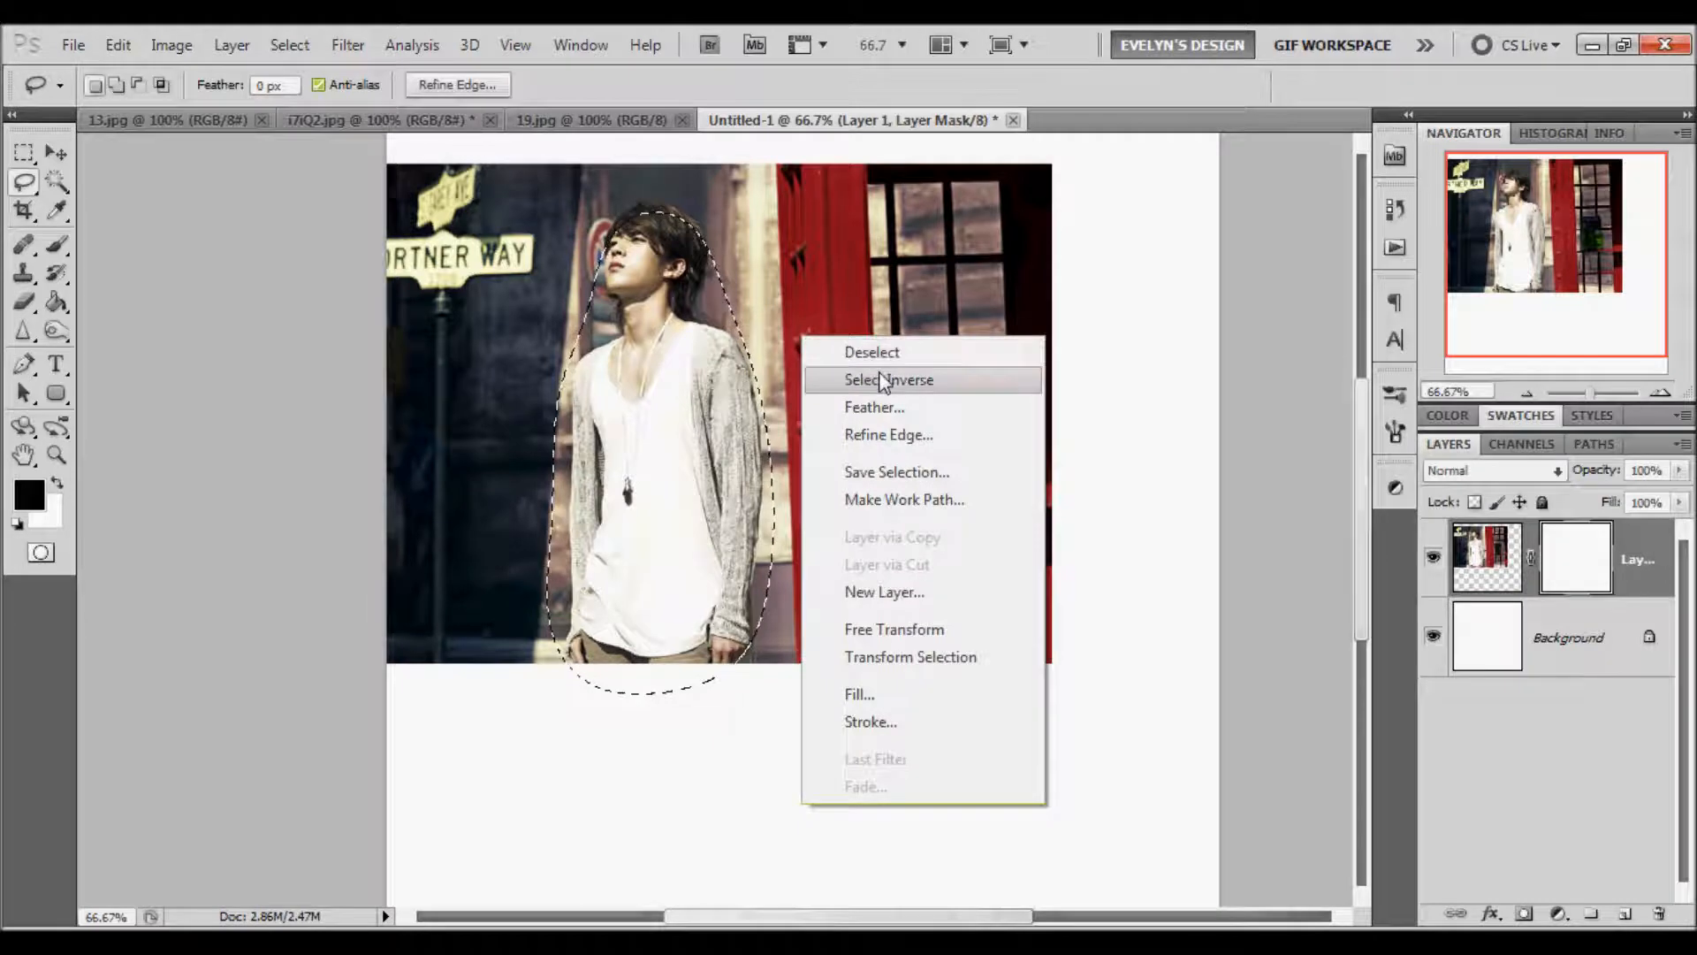
pyautogui.click(880, 380)
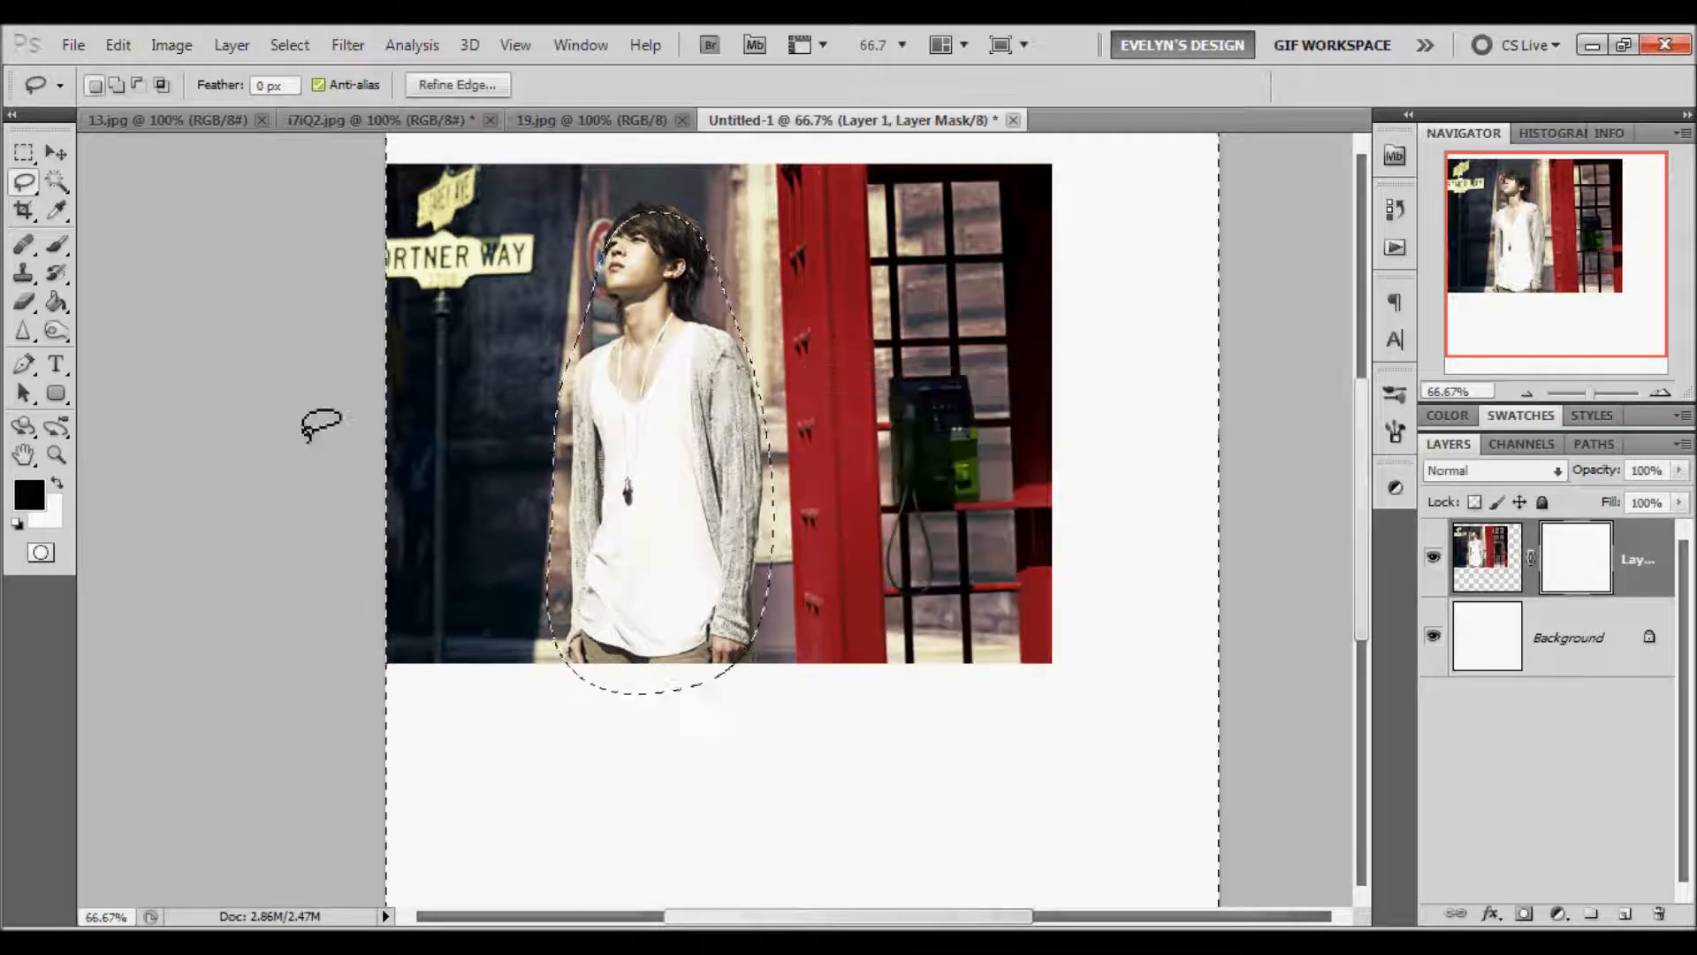
pyautogui.click(57, 483)
pyautogui.press('Delete')
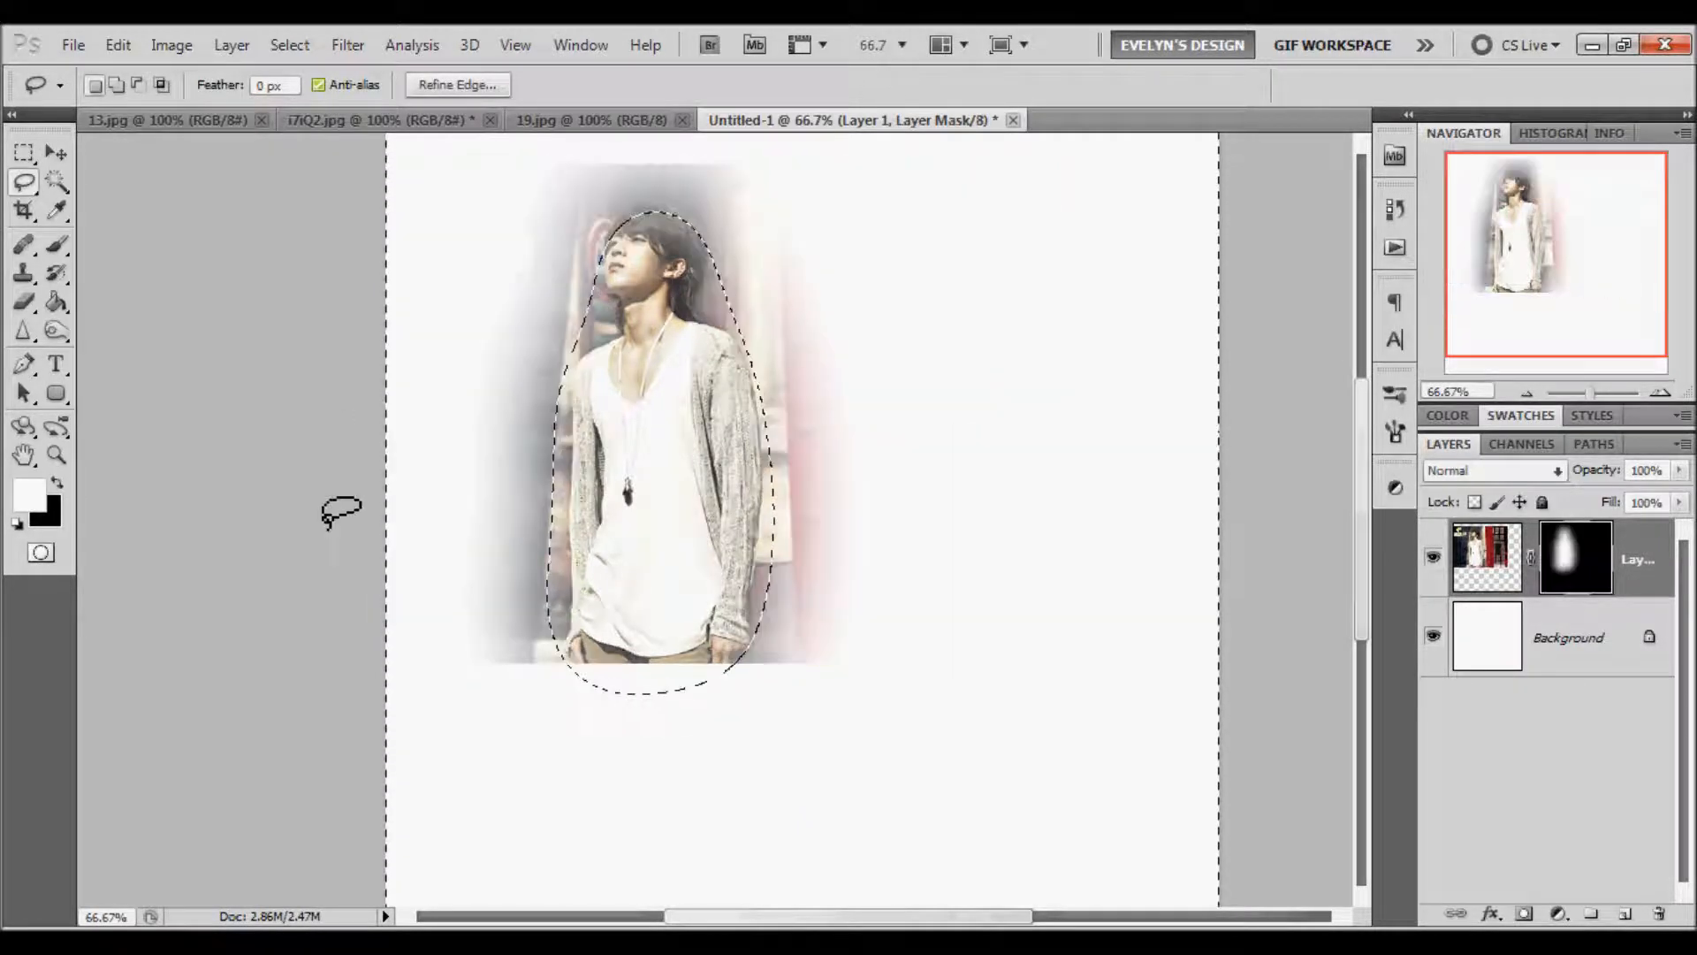
pyautogui.press('Delete')
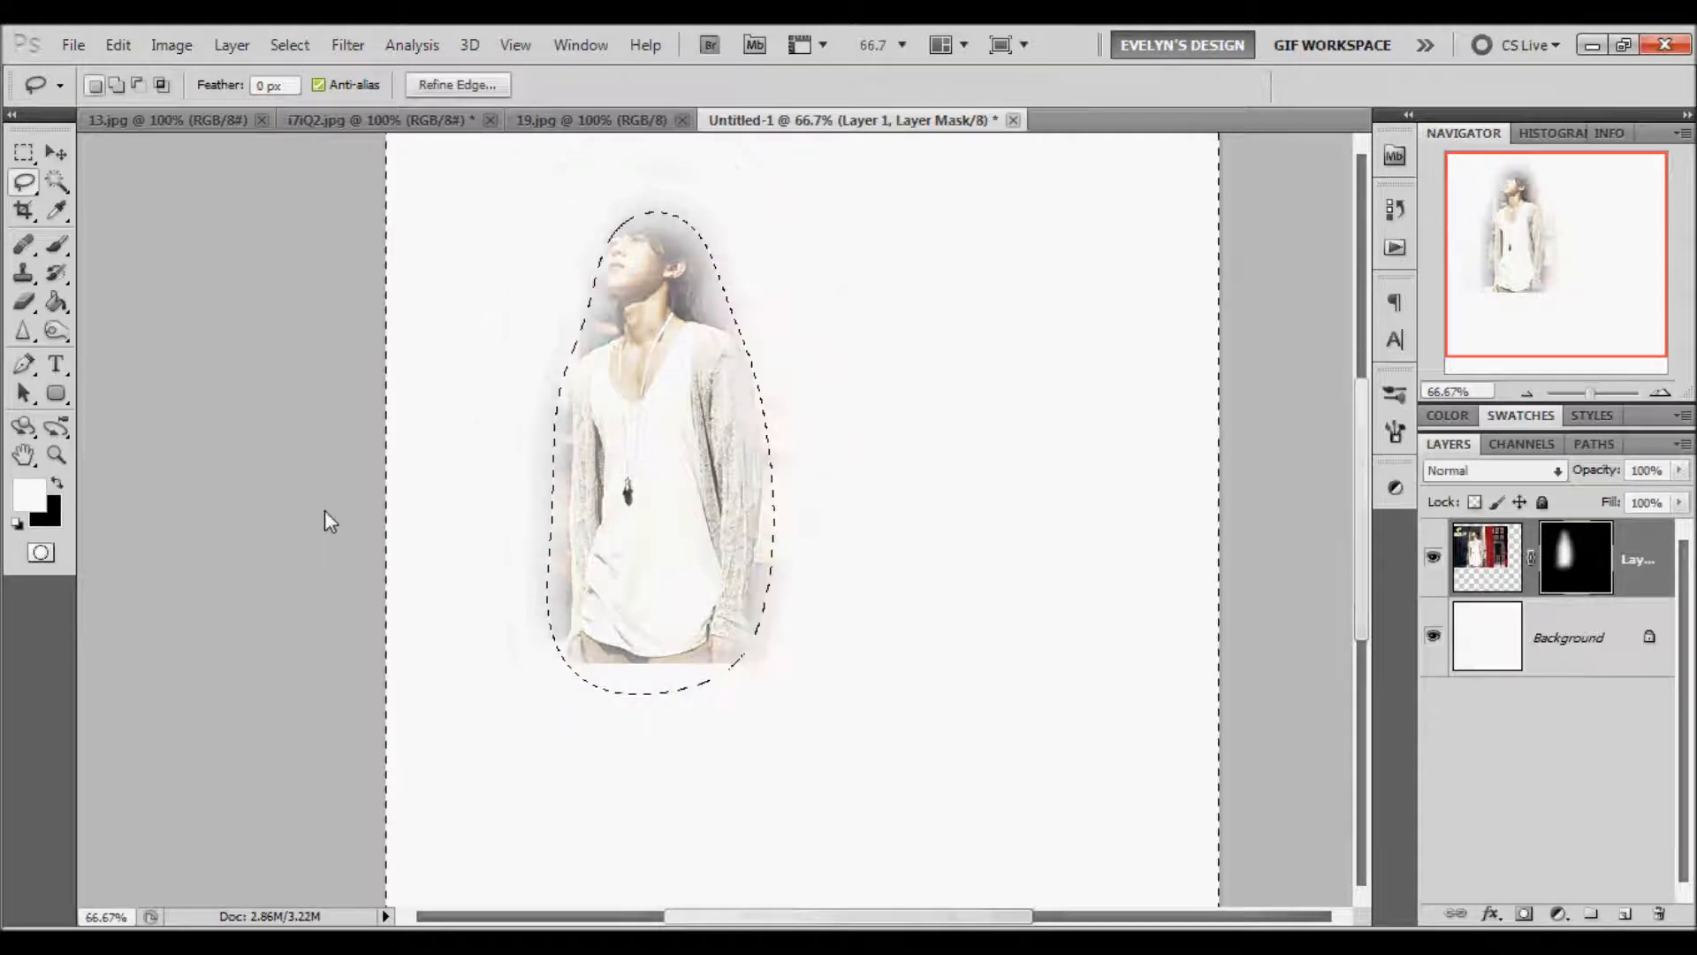
pyautogui.hotkey('ctrl', 'd')
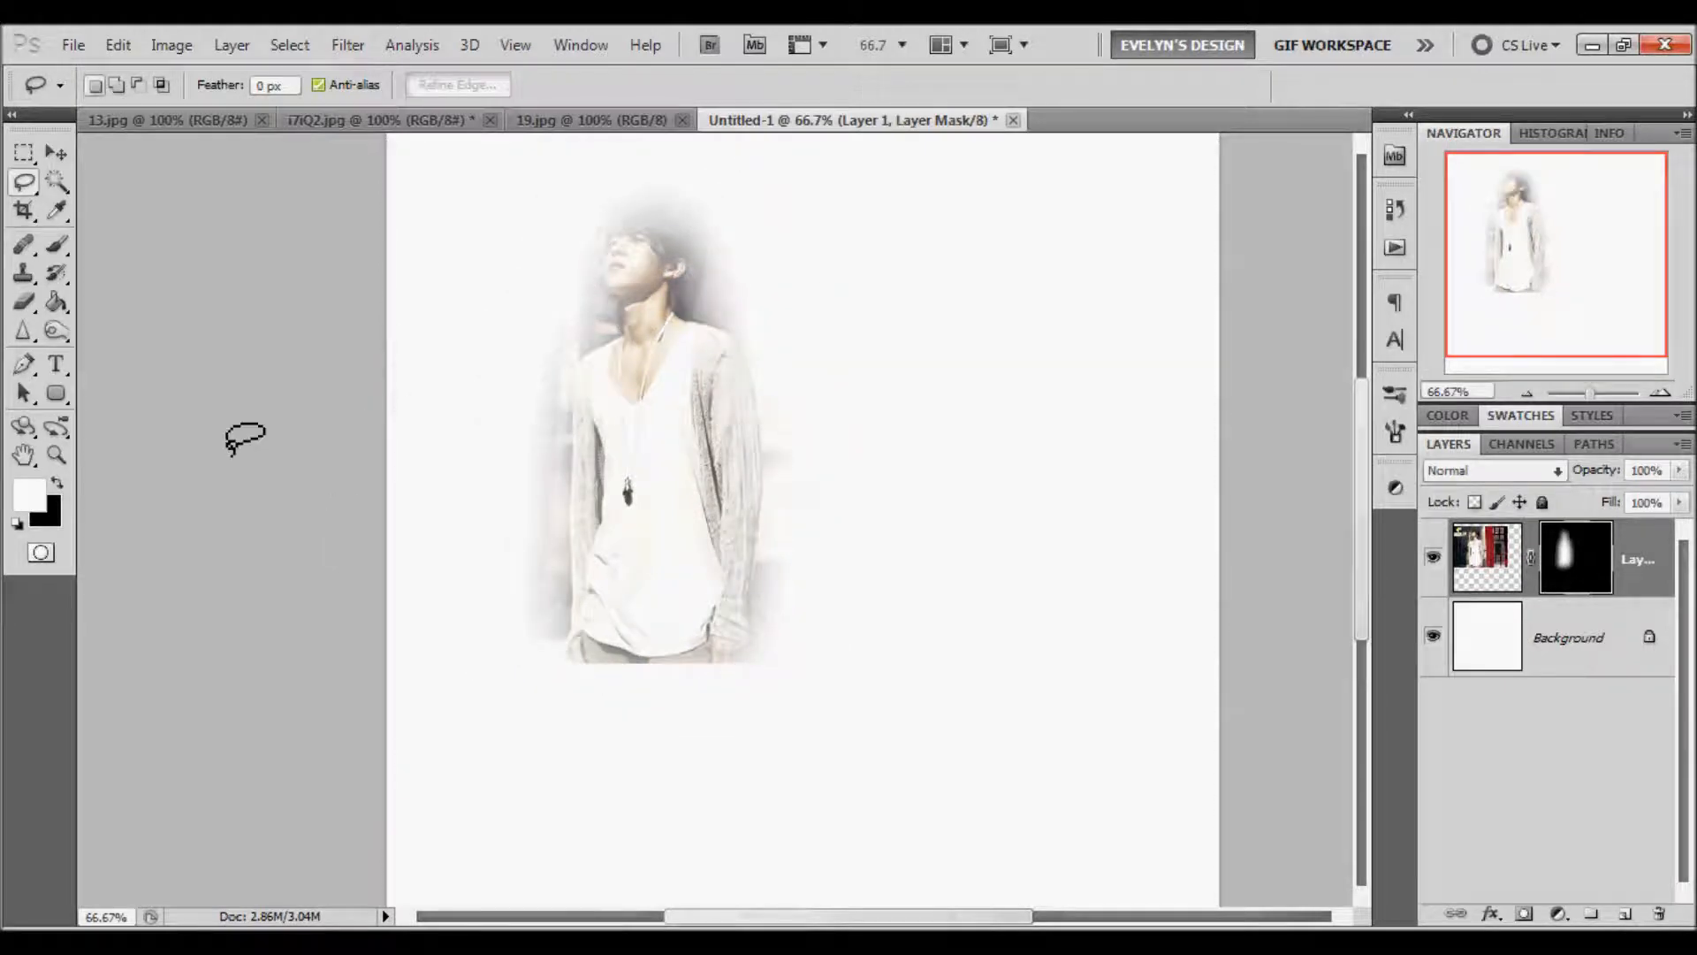
# Step: Paint white on the layer mask with a soft 45 px brush at 56% opacity to restore the man's hair, face and neck
pyautogui.click(56, 454)
pyautogui.click(636, 265)
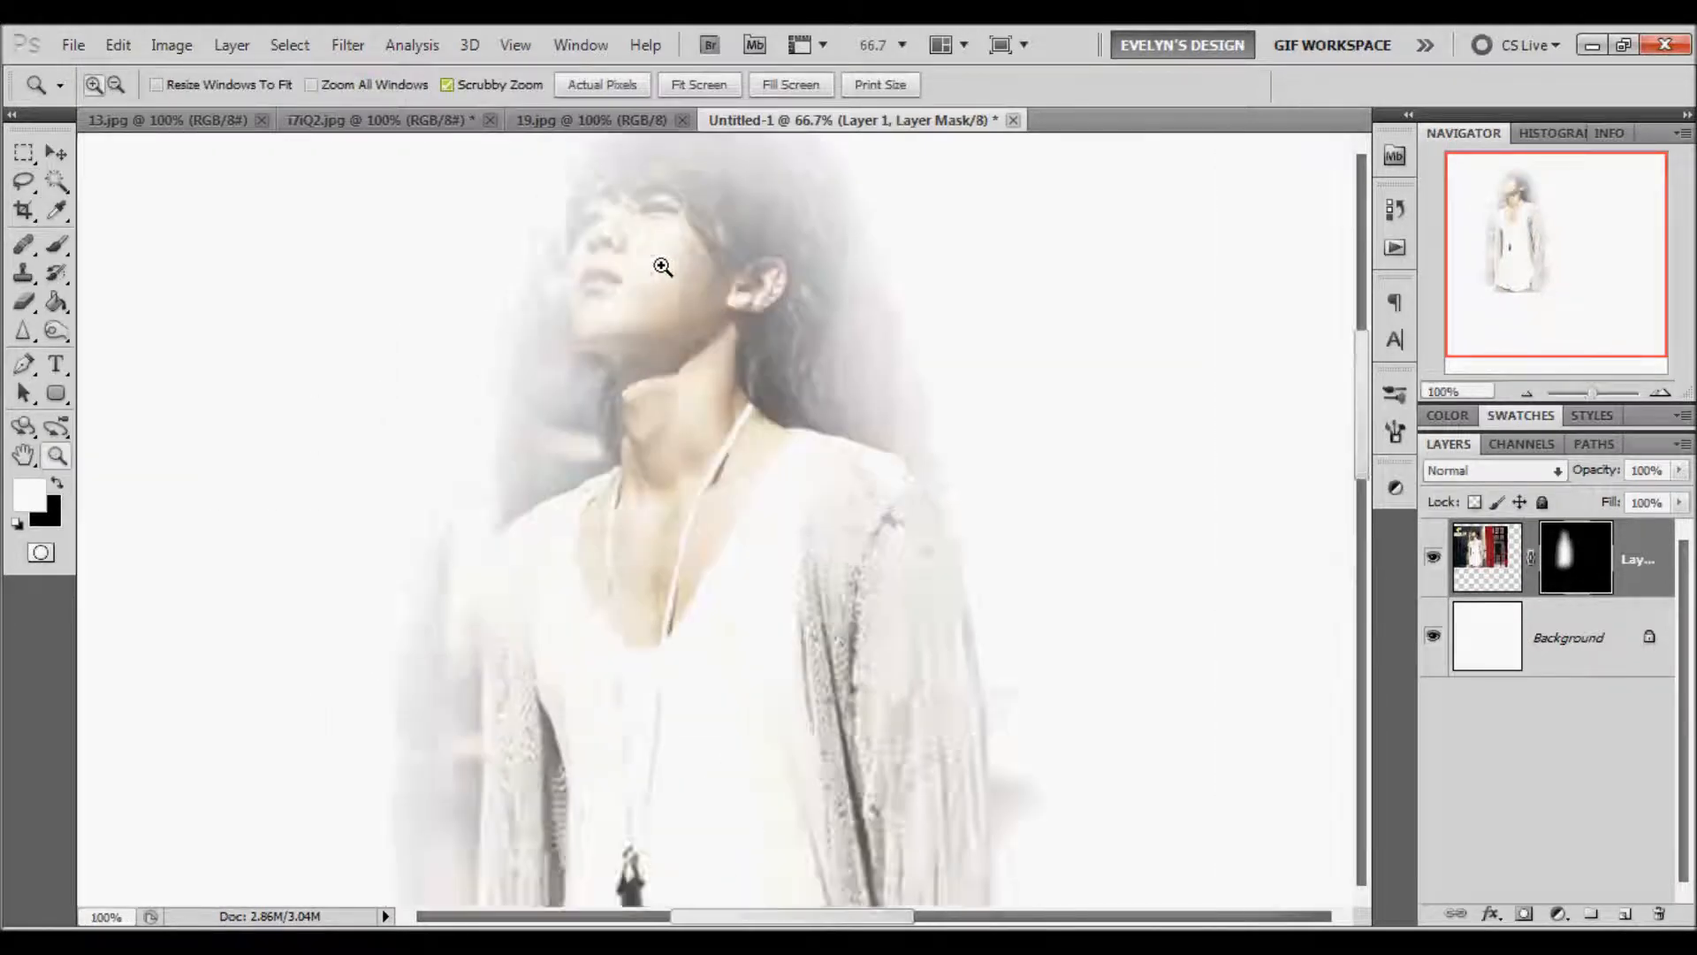
pyautogui.click(652, 265)
pyautogui.click(56, 244)
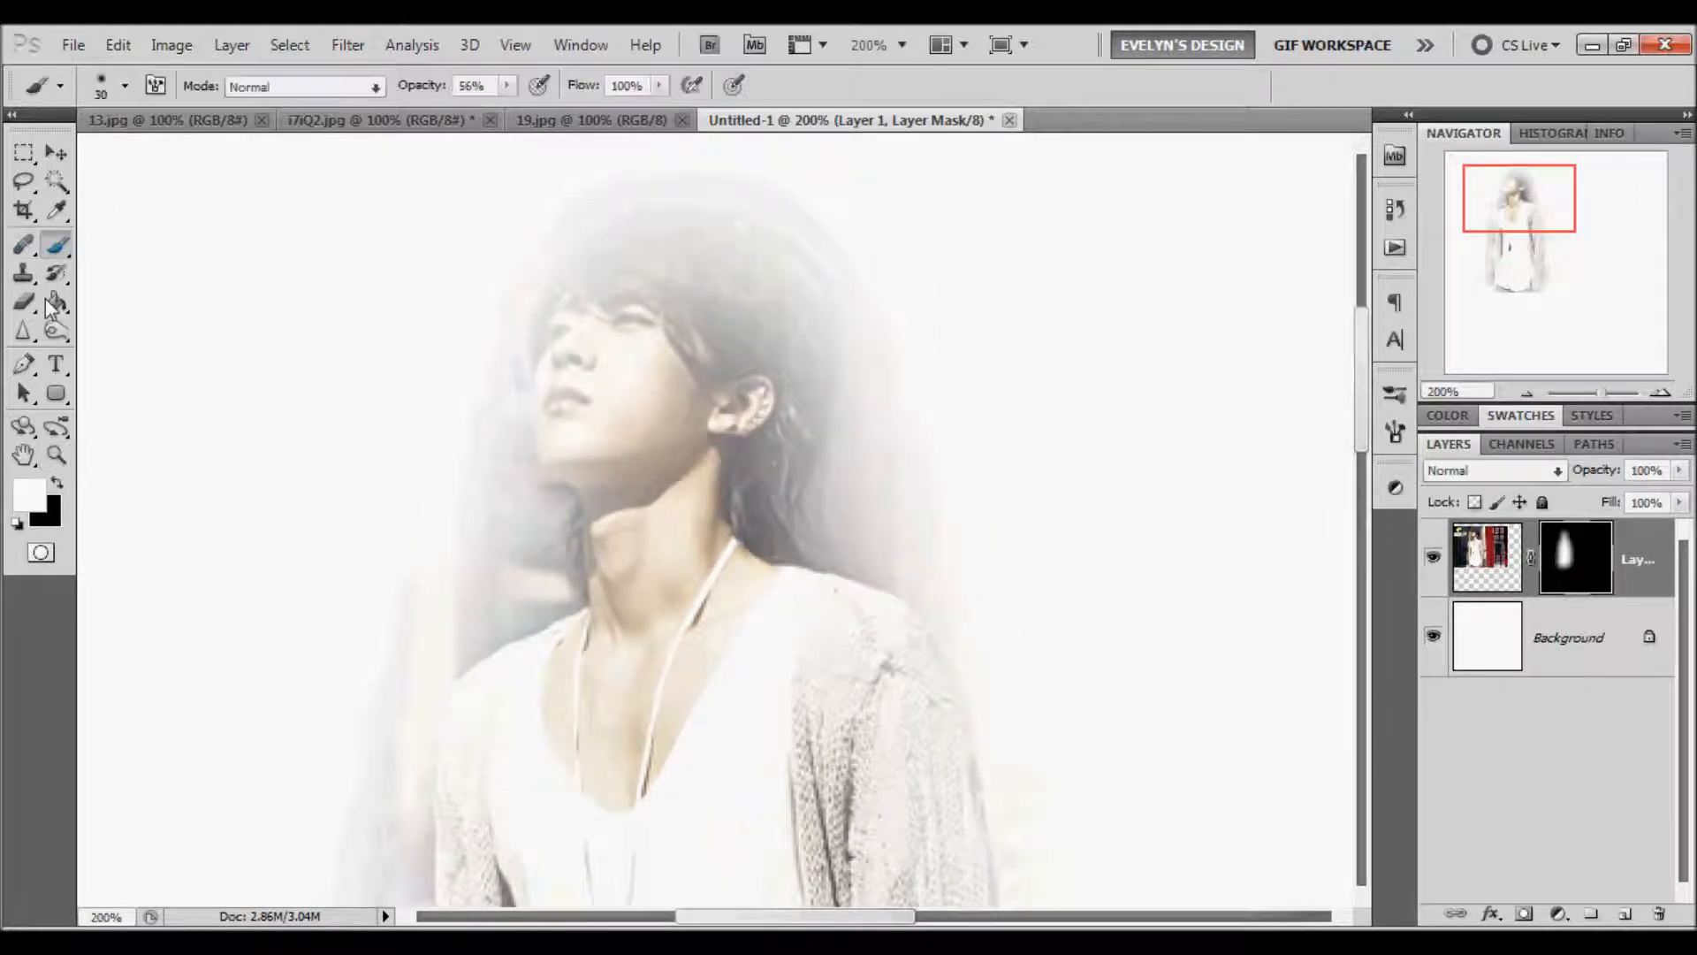
pyautogui.rightClick(586, 378)
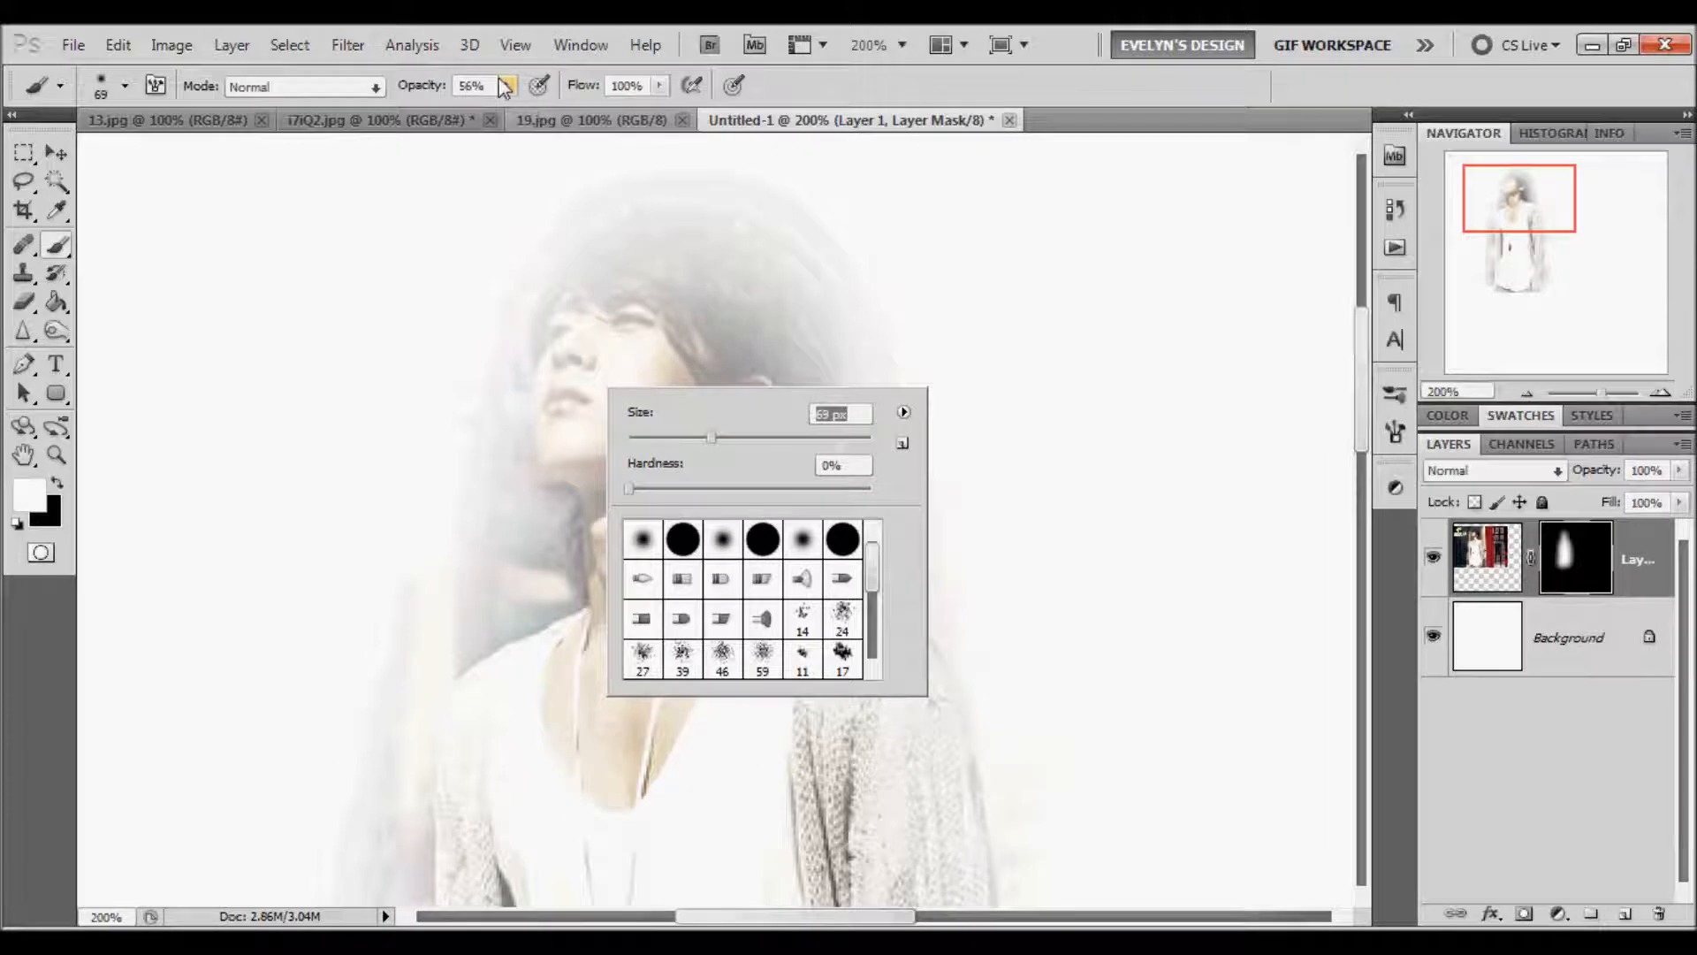
pyautogui.moveTo(575, 280)
pyautogui.mouseDown()
pyautogui.moveTo(627, 351)
pyautogui.moveTo(546, 328)
pyautogui.moveTo(755, 304)
pyautogui.moveTo(634, 336)
pyautogui.moveTo(598, 374)
pyautogui.mouseUp()
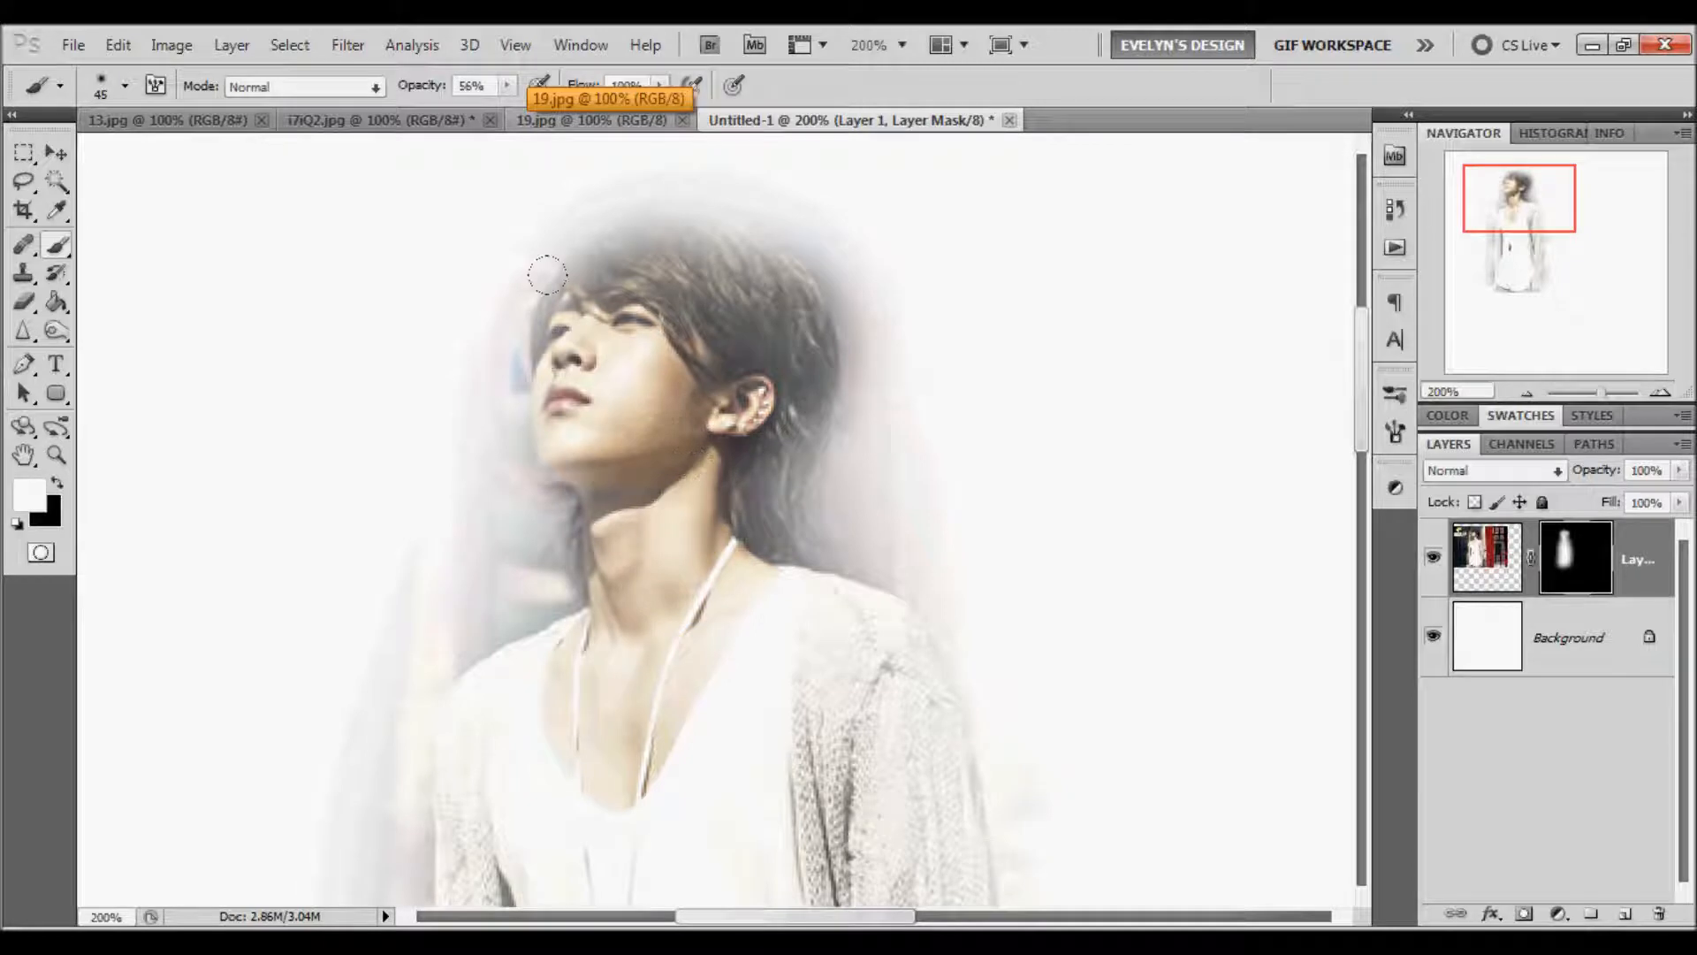
pyautogui.moveTo(547, 275); pyautogui.dragTo(580, 308)
pyautogui.moveTo(565, 389)
pyautogui.mouseDown()
pyautogui.moveTo(672, 318)
pyautogui.moveTo(795, 353)
pyautogui.moveTo(575, 265)
pyautogui.moveTo(707, 424)
pyautogui.moveTo(796, 424)
pyautogui.moveTo(705, 481)
pyautogui.mouseUp()
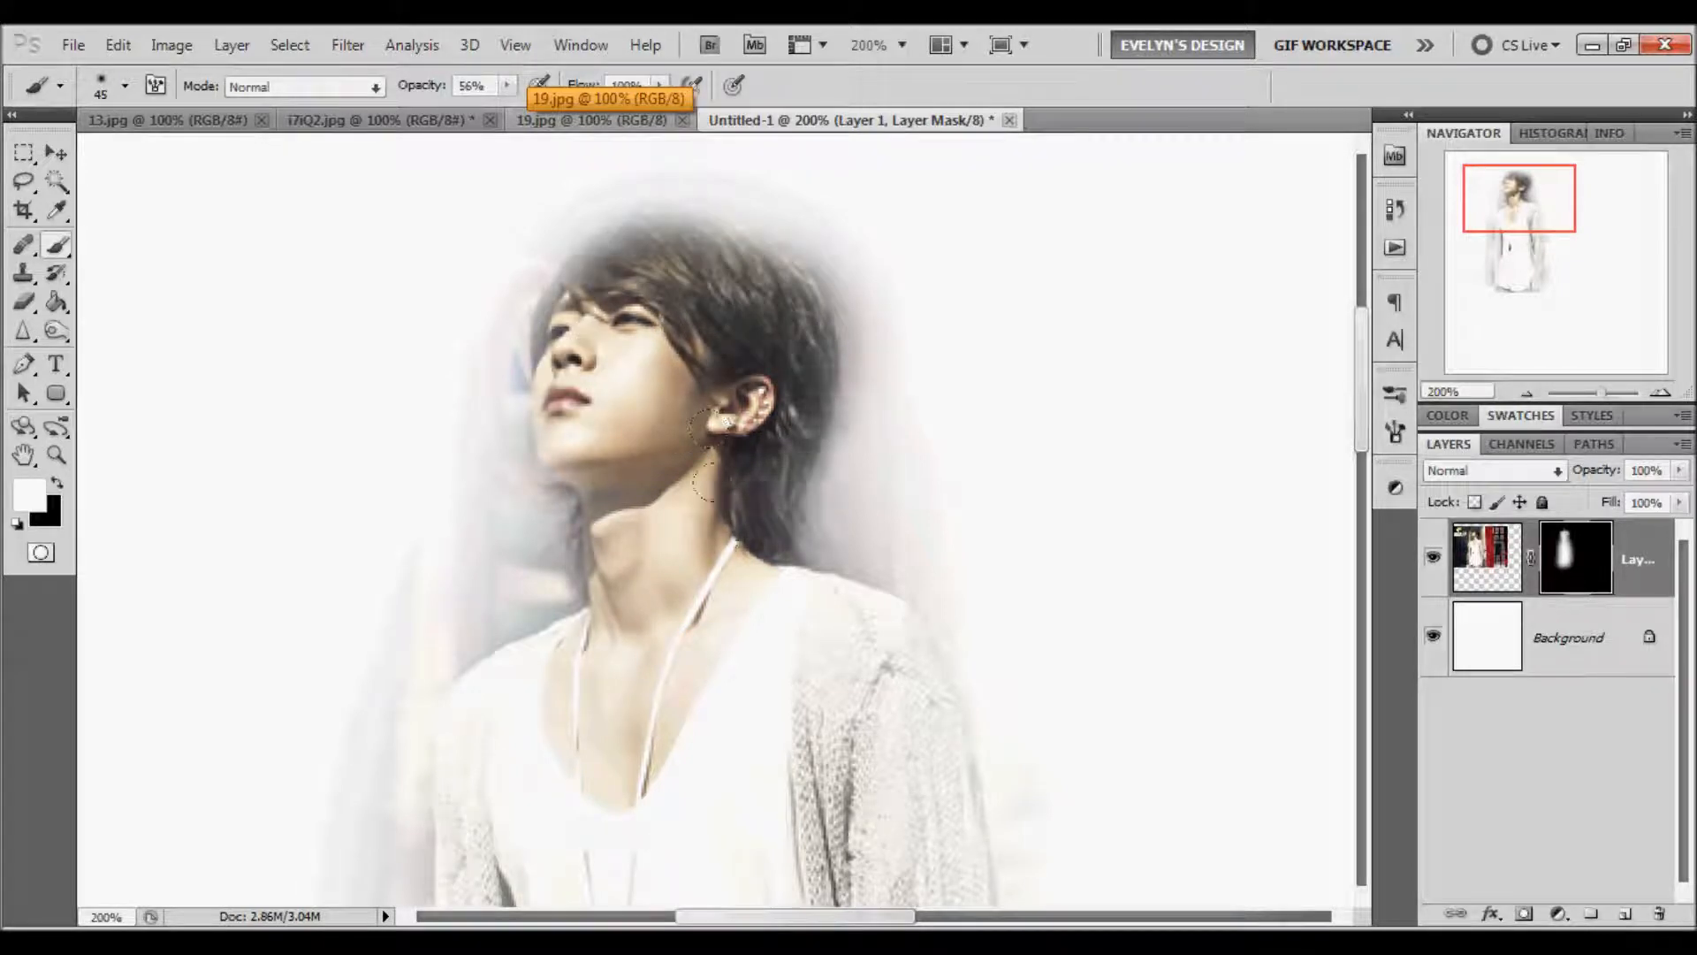
# Step: Paint white on the man's layer mask over his cardigan, sleeves, shirt and pendant to restore their full detail
pyautogui.moveTo(452, 760)
pyautogui.mouseDown()
pyautogui.moveTo(492, 834)
pyautogui.moveTo(493, 886)
pyautogui.mouseUp()
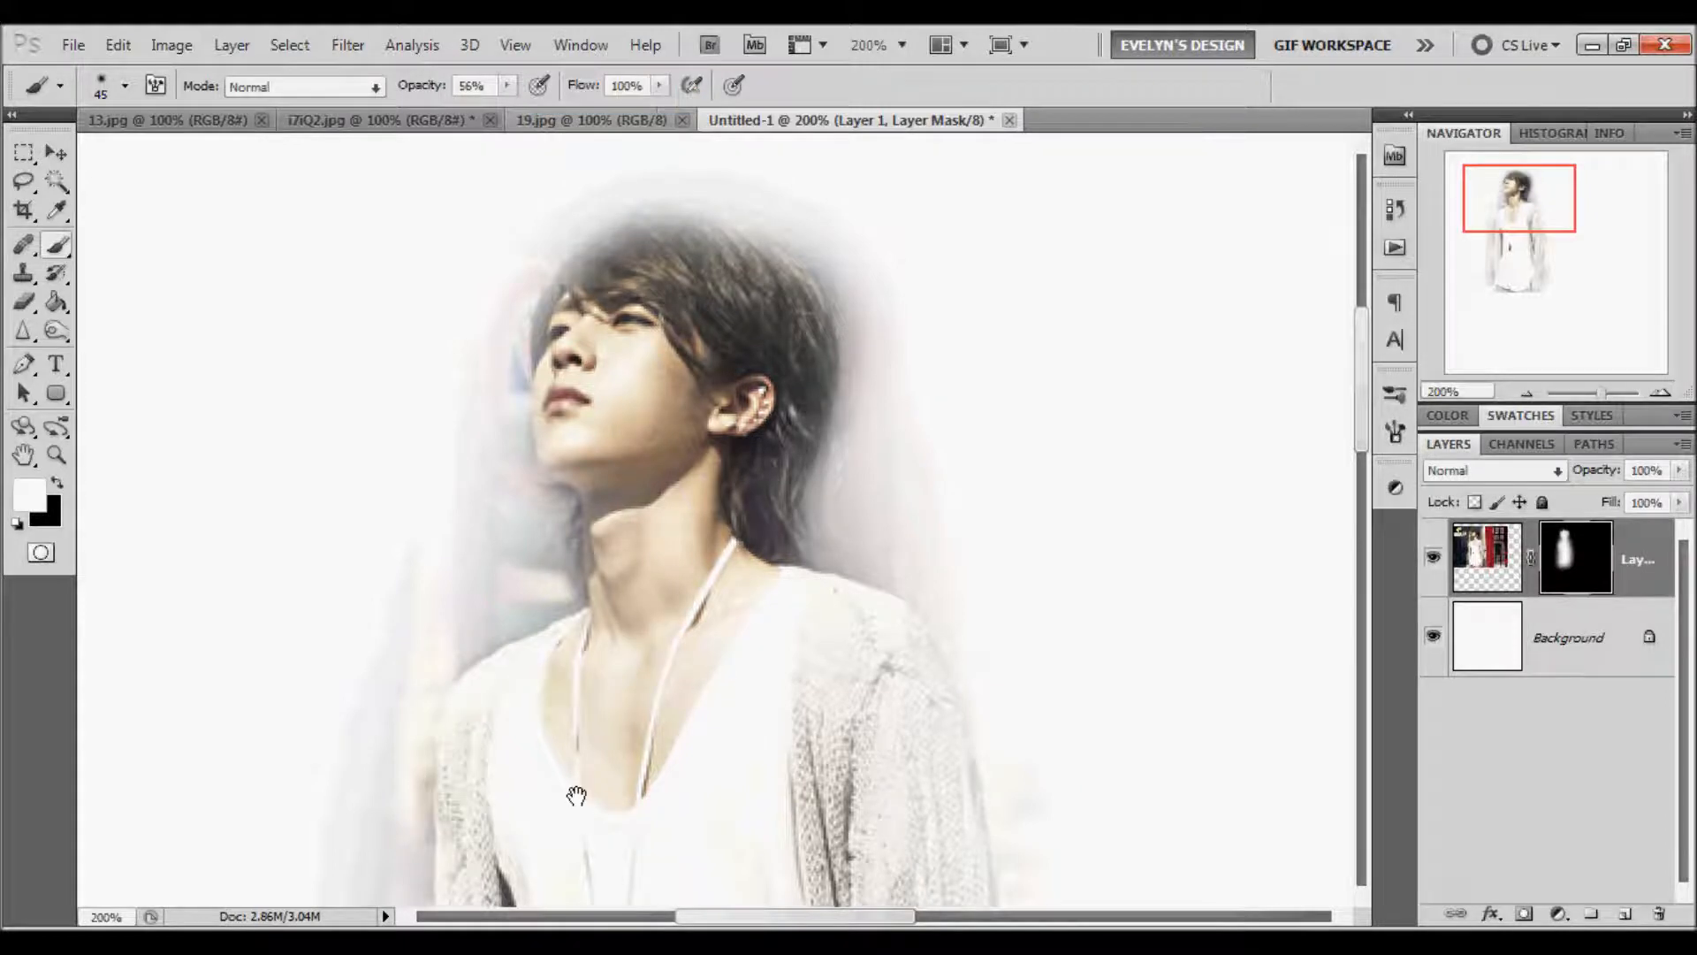
pyautogui.moveTo(576, 794); pyautogui.dragTo(584, 495)
pyautogui.moveTo(515, 581); pyautogui.dragTo(496, 843)
pyautogui.moveTo(853, 610)
pyautogui.mouseDown()
pyautogui.moveTo(875, 734)
pyautogui.moveTo(844, 487)
pyautogui.mouseUp()
pyautogui.moveTo(875, 371)
pyautogui.mouseDown()
pyautogui.moveTo(909, 754)
pyautogui.moveTo(953, 880)
pyautogui.mouseUp()
pyautogui.moveTo(756, 614); pyautogui.dragTo(766, 306)
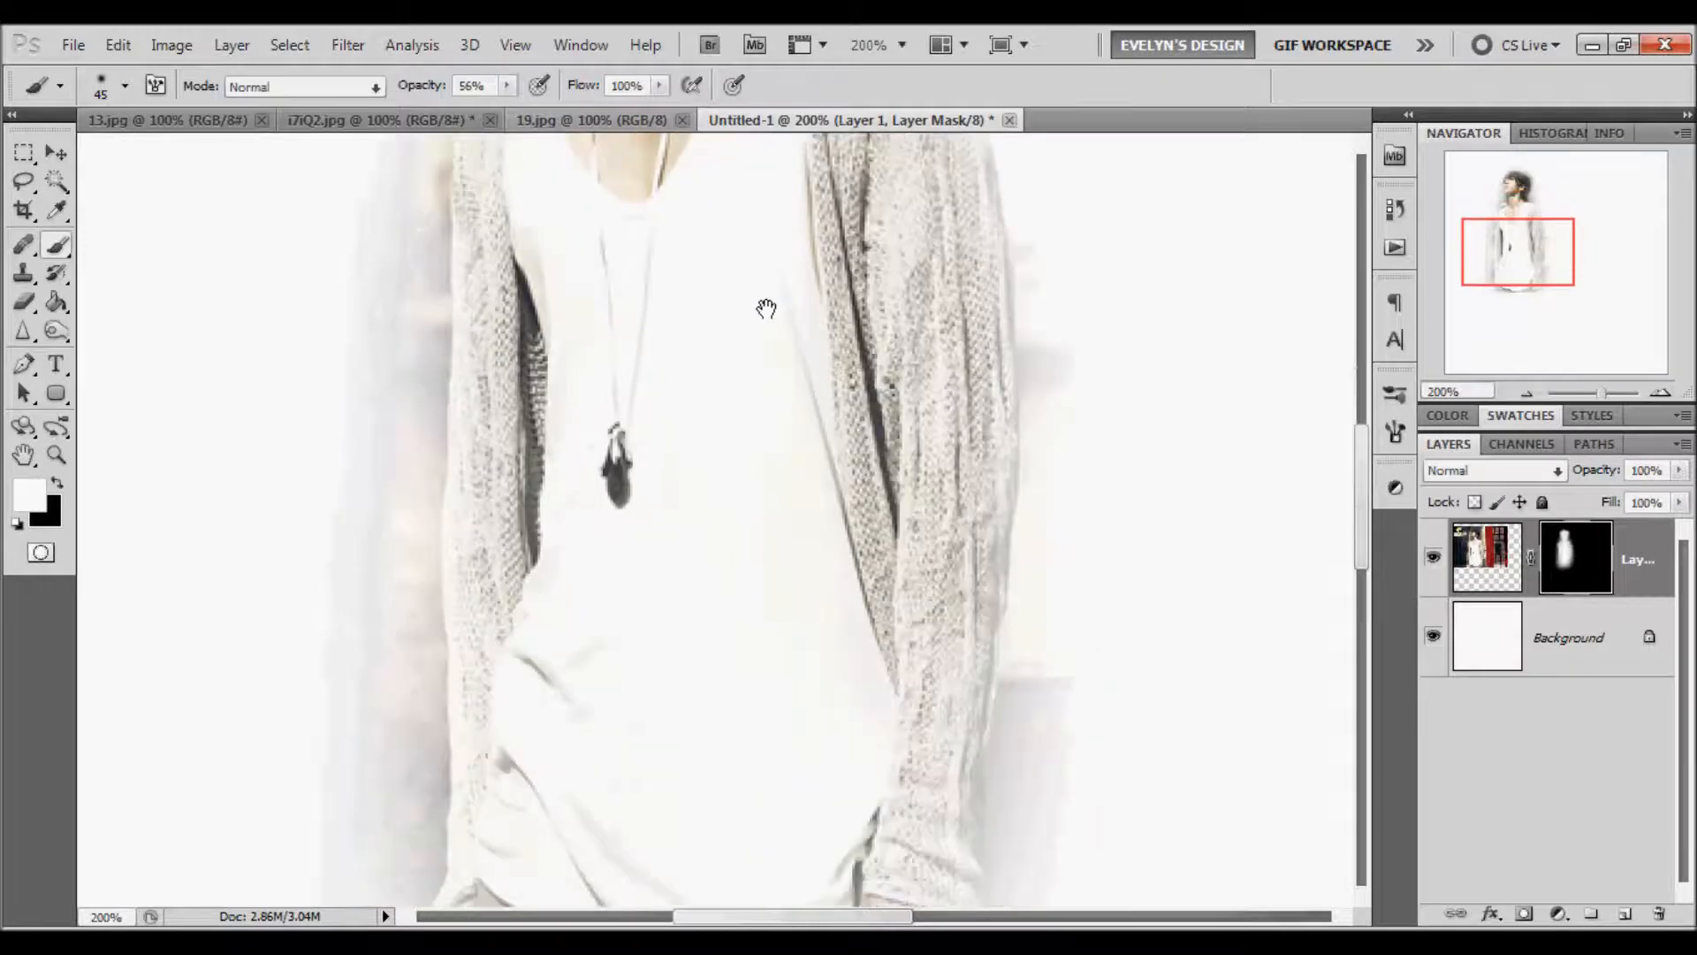
pyautogui.moveTo(868, 862); pyautogui.dragTo(889, 492)
pyautogui.moveTo(712, 466); pyautogui.dragTo(710, 123)
pyautogui.moveTo(860, 458); pyautogui.dragTo(664, 535)
pyautogui.moveTo(617, 610)
pyautogui.mouseDown()
pyautogui.moveTo(458, 573)
pyautogui.moveTo(507, 414)
pyautogui.mouseUp()
pyautogui.moveTo(598, 274); pyautogui.dragTo(585, 807)
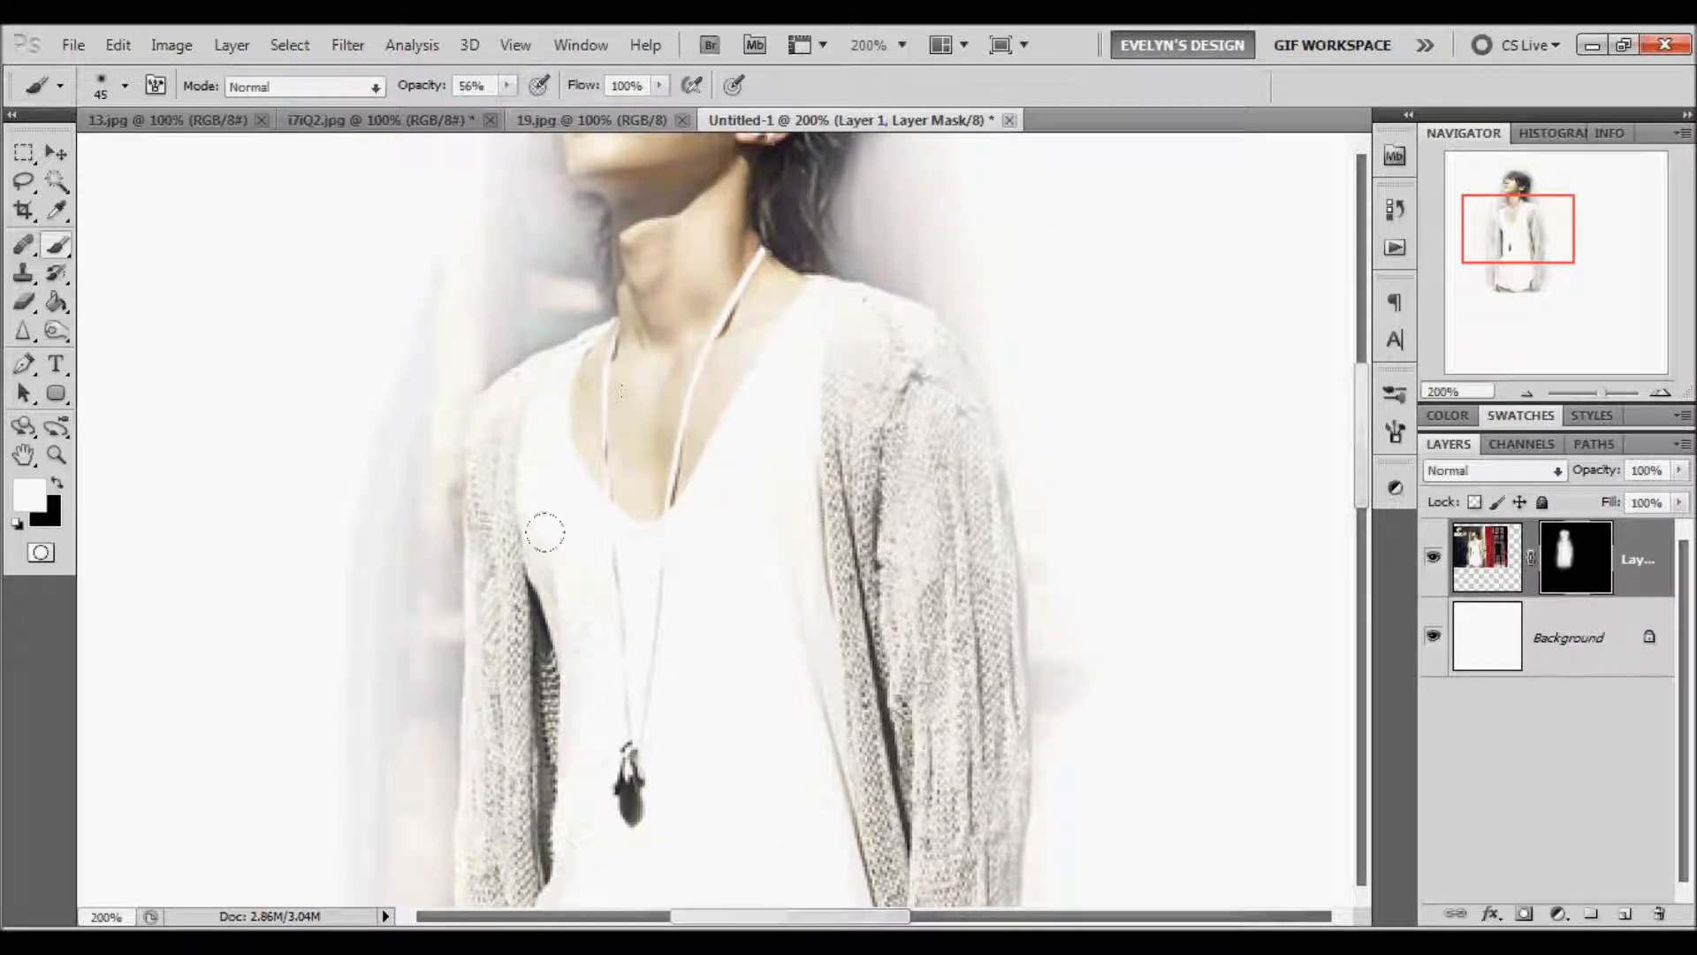
pyautogui.moveTo(711, 472)
pyautogui.mouseDown()
pyautogui.moveTo(724, 823)
pyautogui.moveTo(751, 872)
pyautogui.mouseUp()
pyautogui.moveTo(677, 594)
pyautogui.mouseDown()
pyautogui.moveTo(649, 378)
pyautogui.moveTo(756, 371)
pyautogui.moveTo(823, 406)
pyautogui.moveTo(786, 732)
pyautogui.mouseUp()
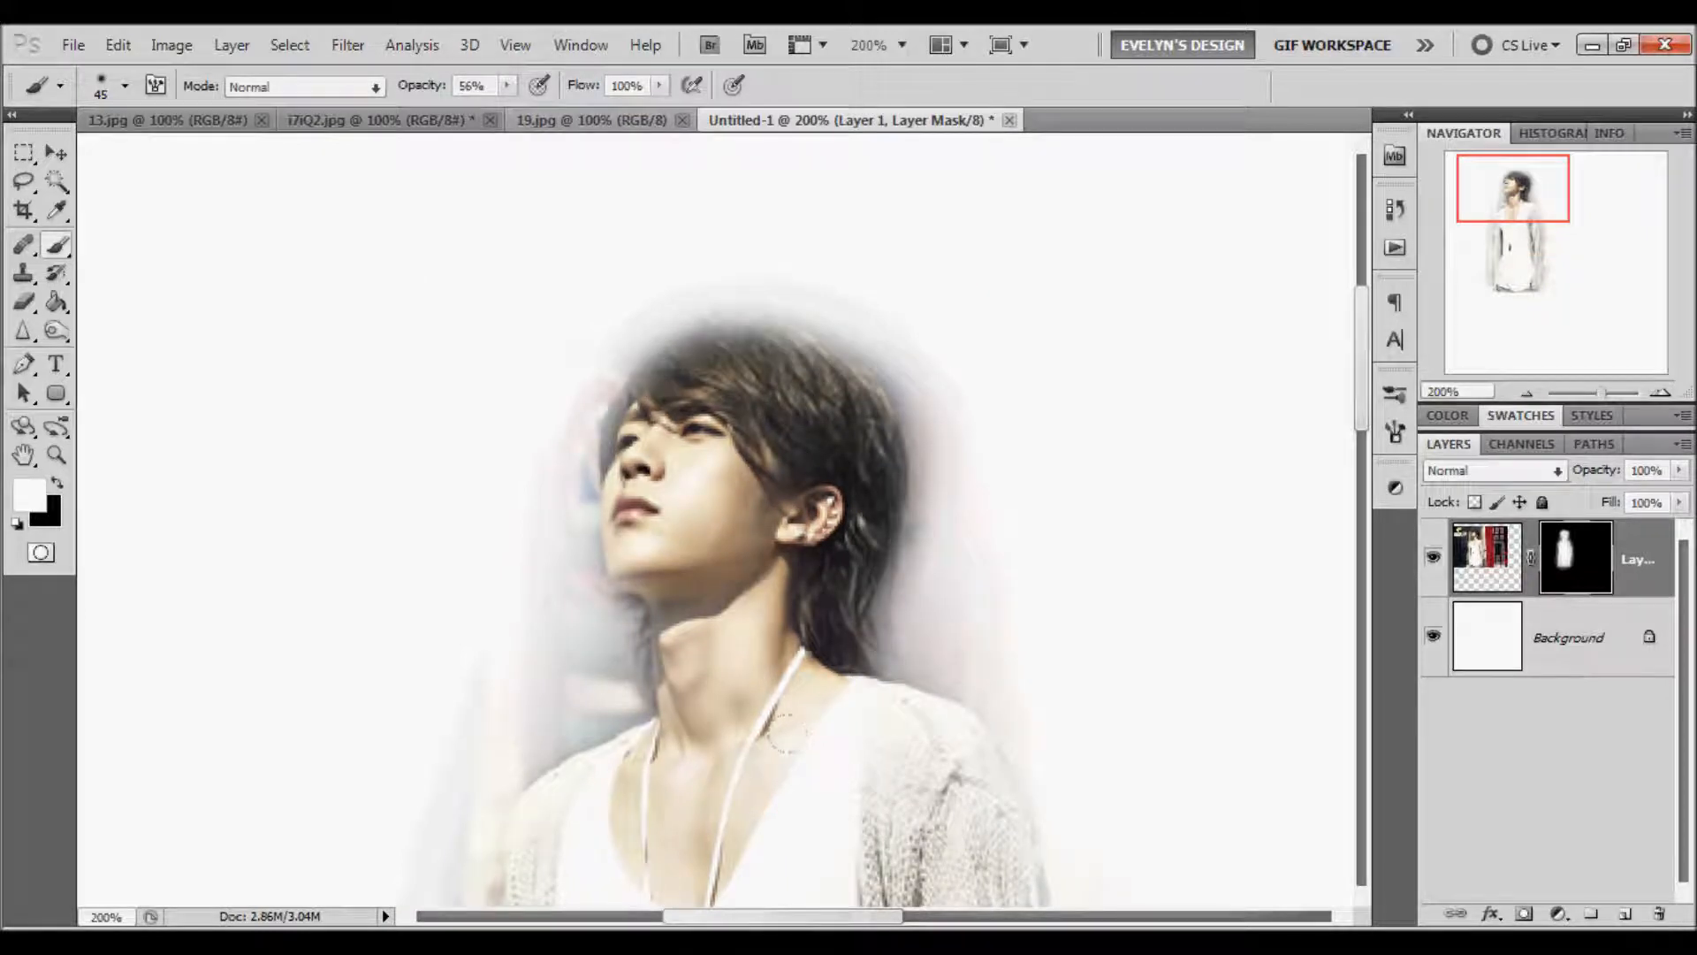
# Step: Paint black on the man's layer mask to erase the leftover background around his head, neck, shoulders and sleeves
pyautogui.press('x')
pyautogui.moveTo(480, 710)
pyautogui.mouseDown()
pyautogui.moveTo(541, 633)
pyautogui.moveTo(566, 482)
pyautogui.mouseUp()
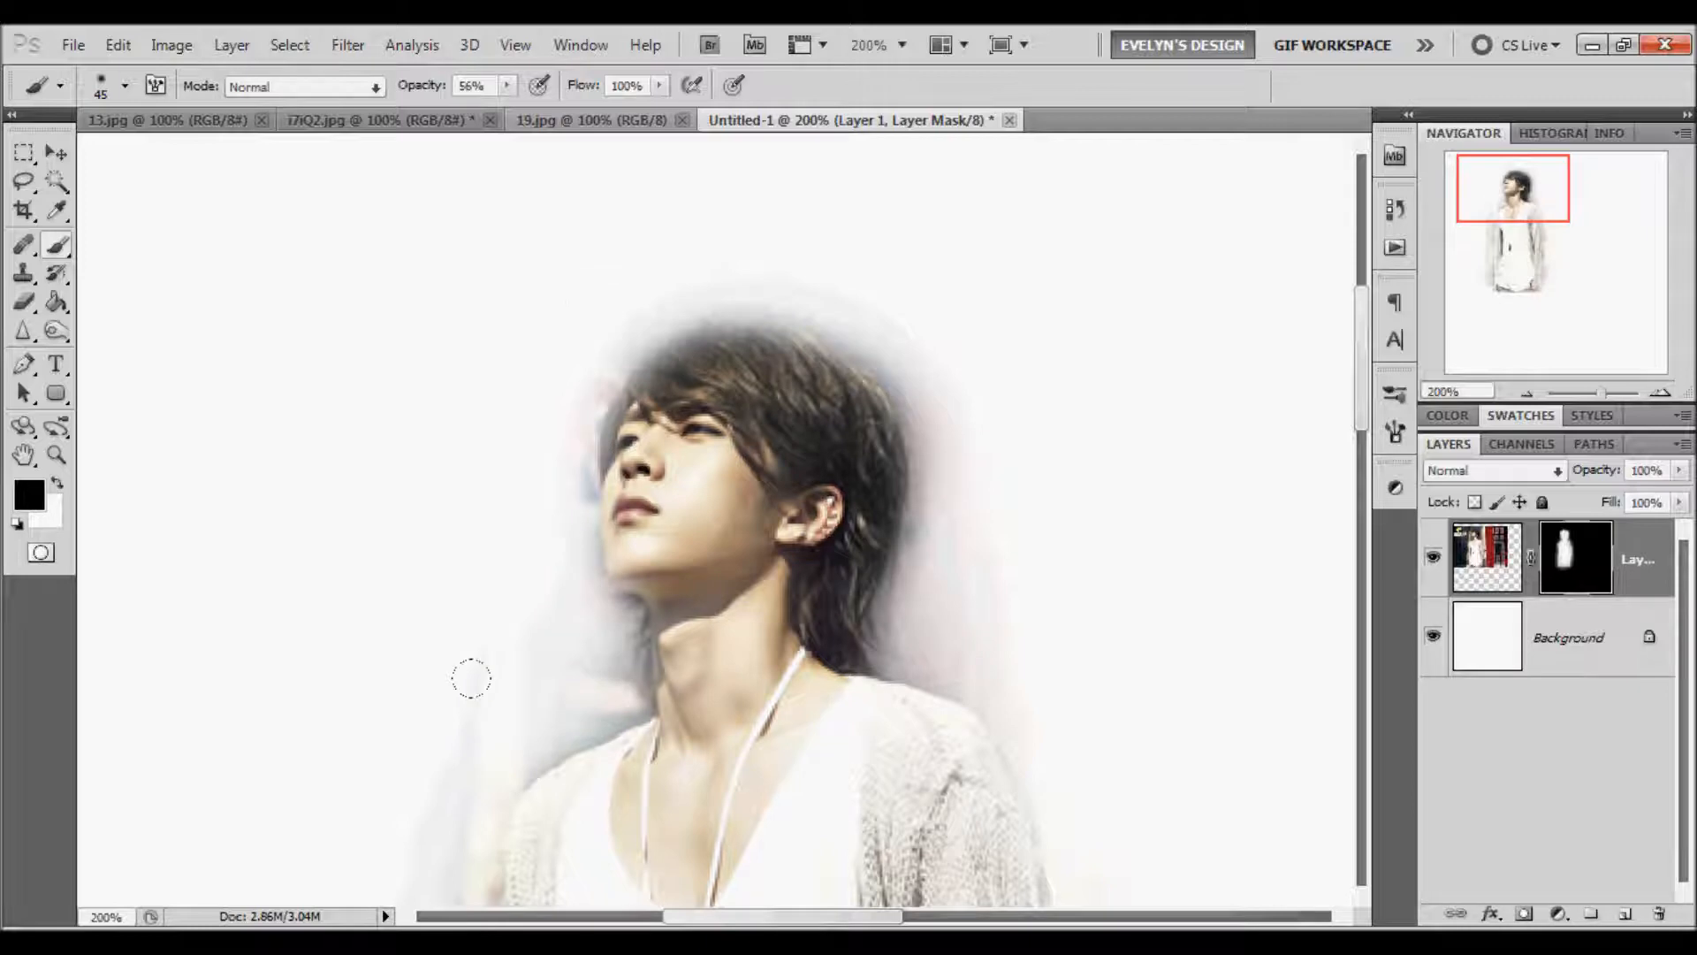
pyautogui.moveTo(559, 661); pyautogui.dragTo(379, 753)
pyautogui.moveTo(896, 621)
pyautogui.mouseDown()
pyautogui.moveTo(919, 565)
pyautogui.moveTo(920, 390)
pyautogui.moveTo(858, 327)
pyautogui.mouseUp()
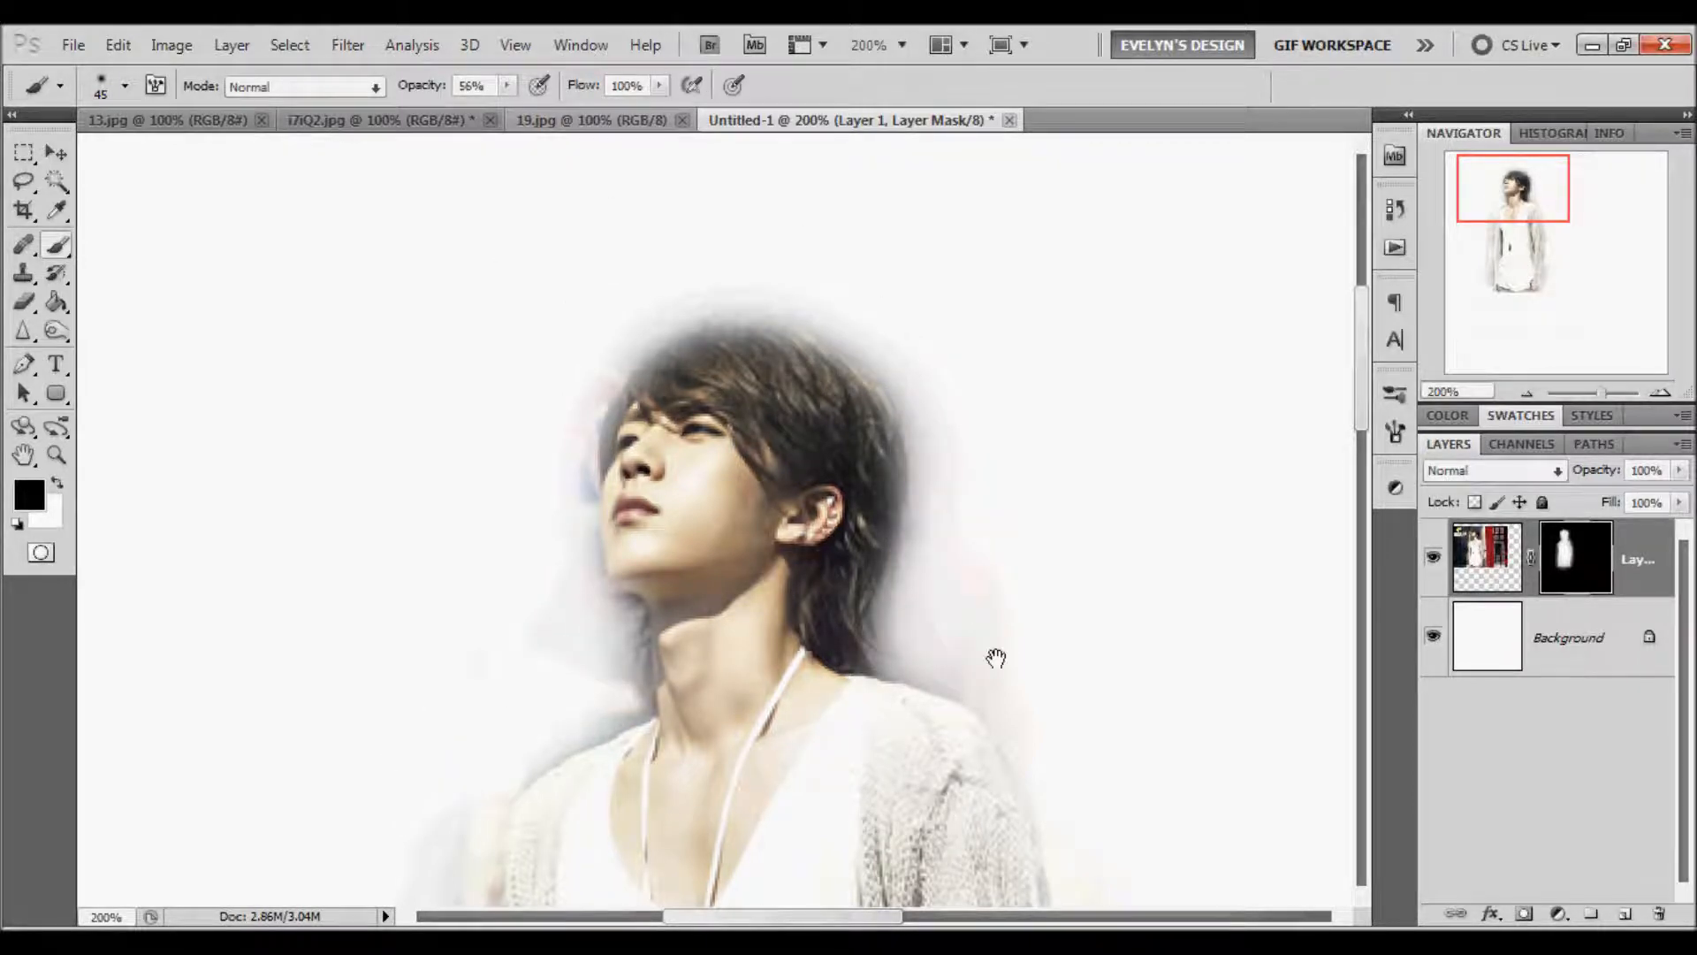
pyautogui.moveTo(996, 658); pyautogui.dragTo(739, 196)
pyautogui.moveTo(217, 495)
pyautogui.mouseDown()
pyautogui.moveTo(461, 545)
pyautogui.moveTo(568, 541)
pyautogui.mouseUp()
pyautogui.moveTo(544, 473); pyautogui.dragTo(525, 871)
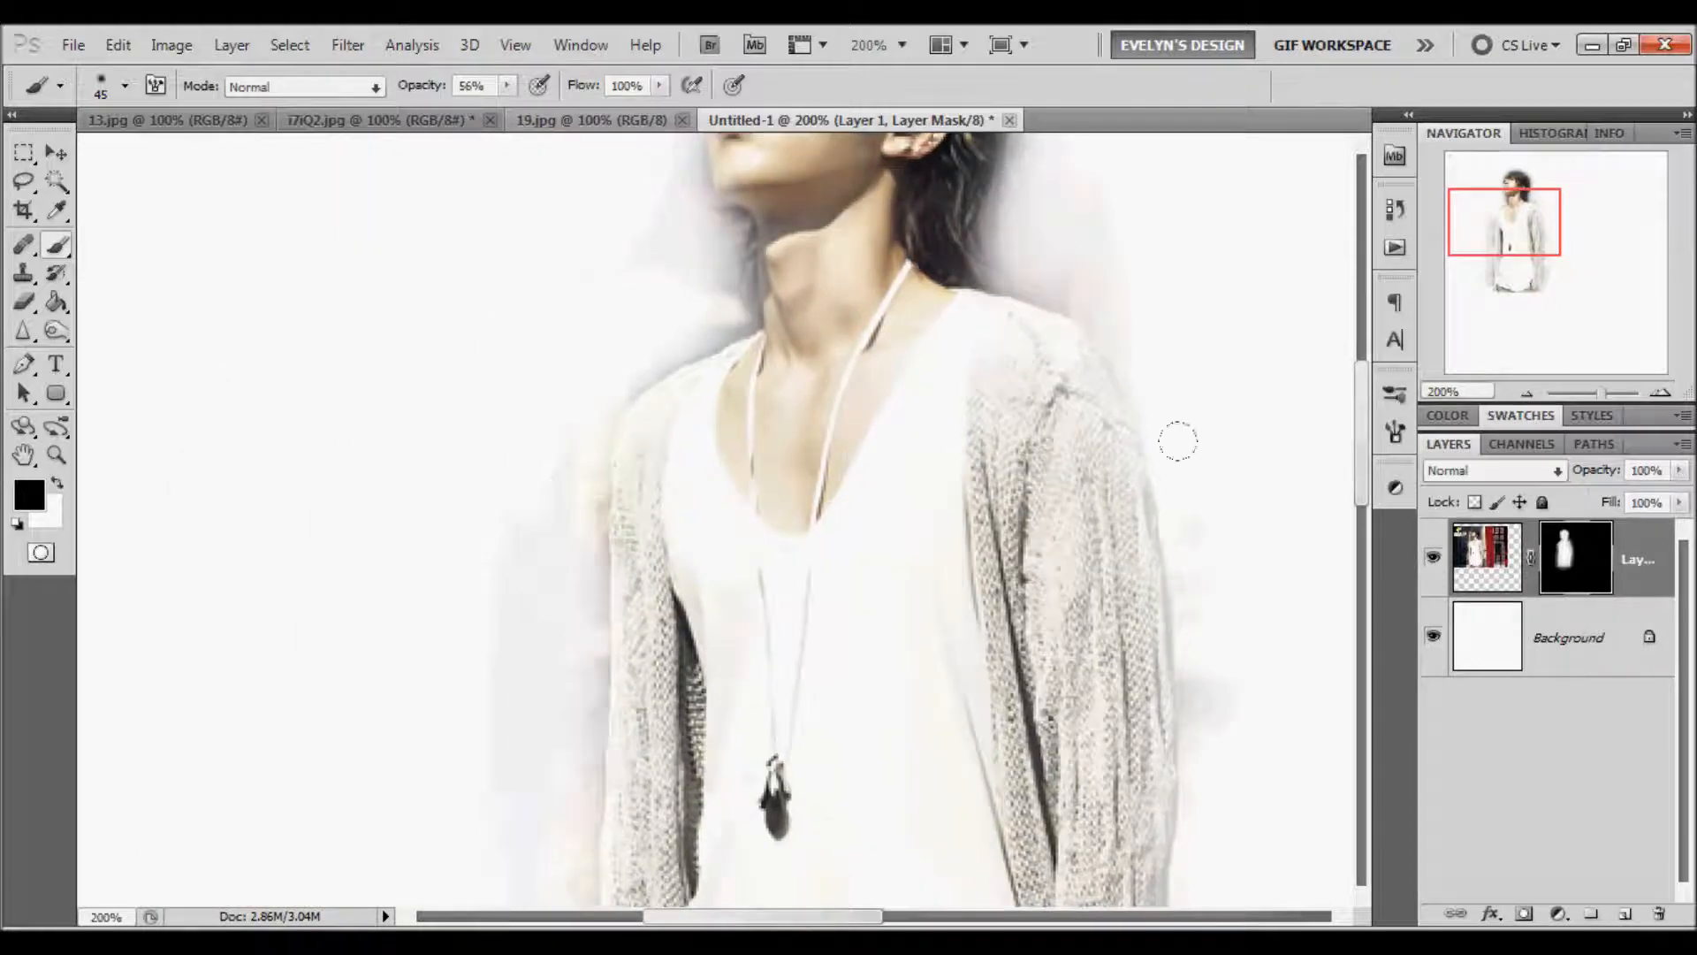
# Step: Copy the woman's photo from i7iQ2.jpg into the Untitled-1 document and place it as a layer beneath the man's layer
pyautogui.click(1532, 391)
pyautogui.click(1532, 391)
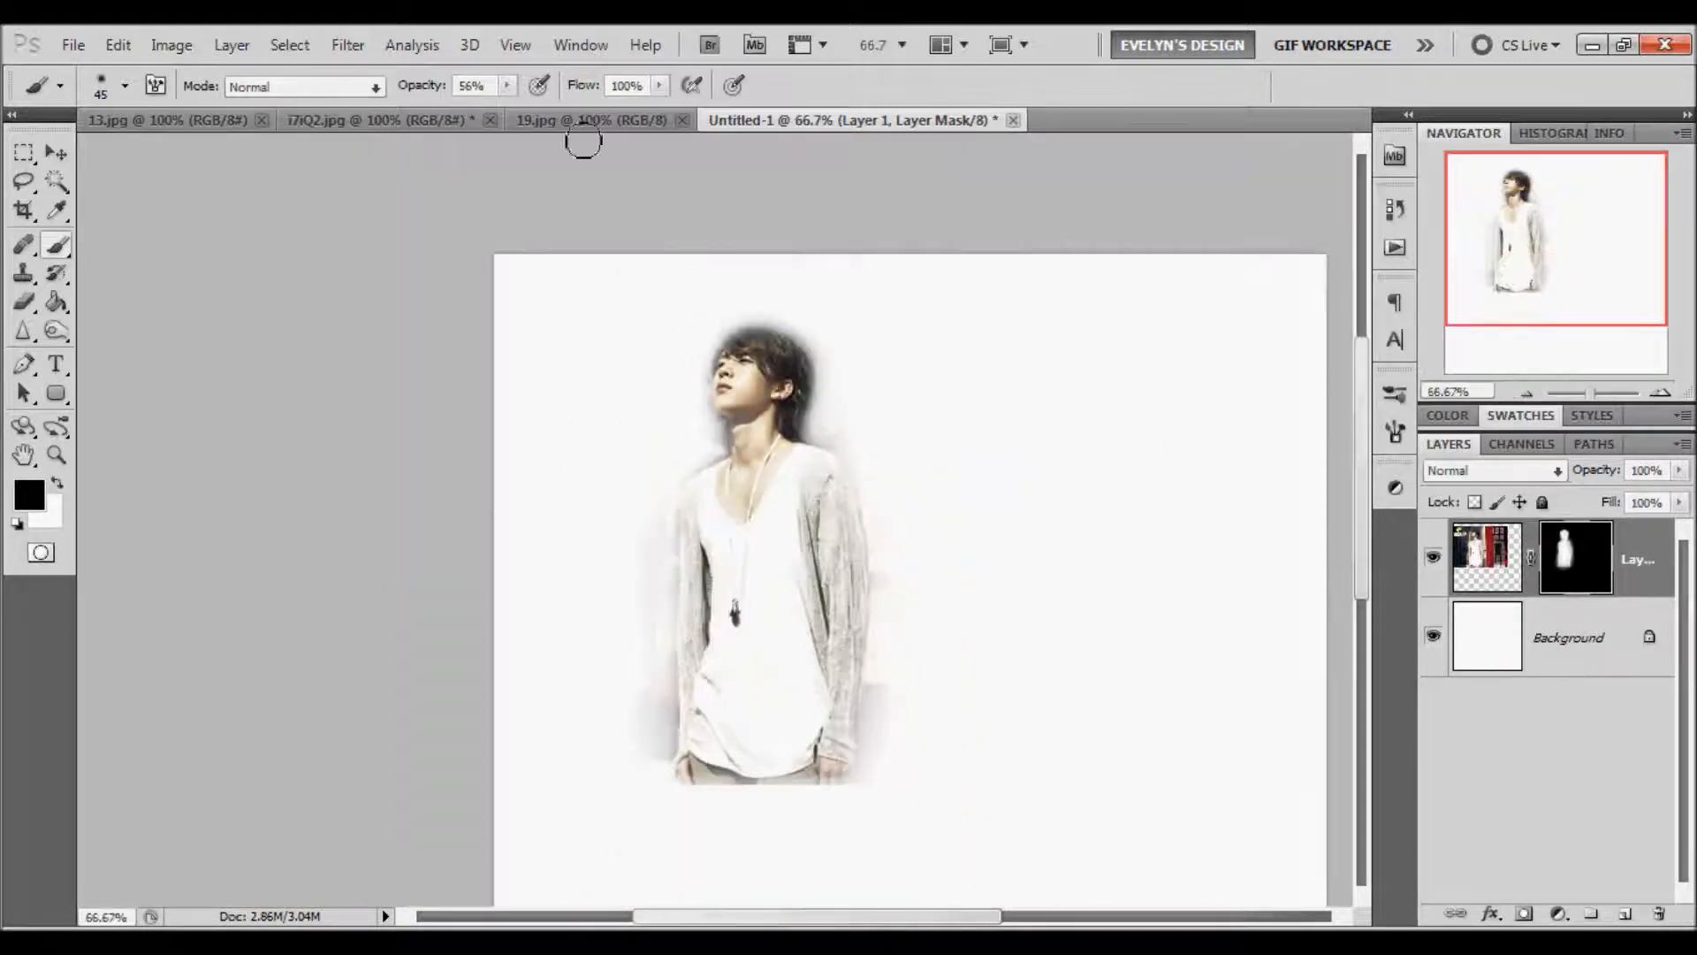
pyautogui.click(394, 118)
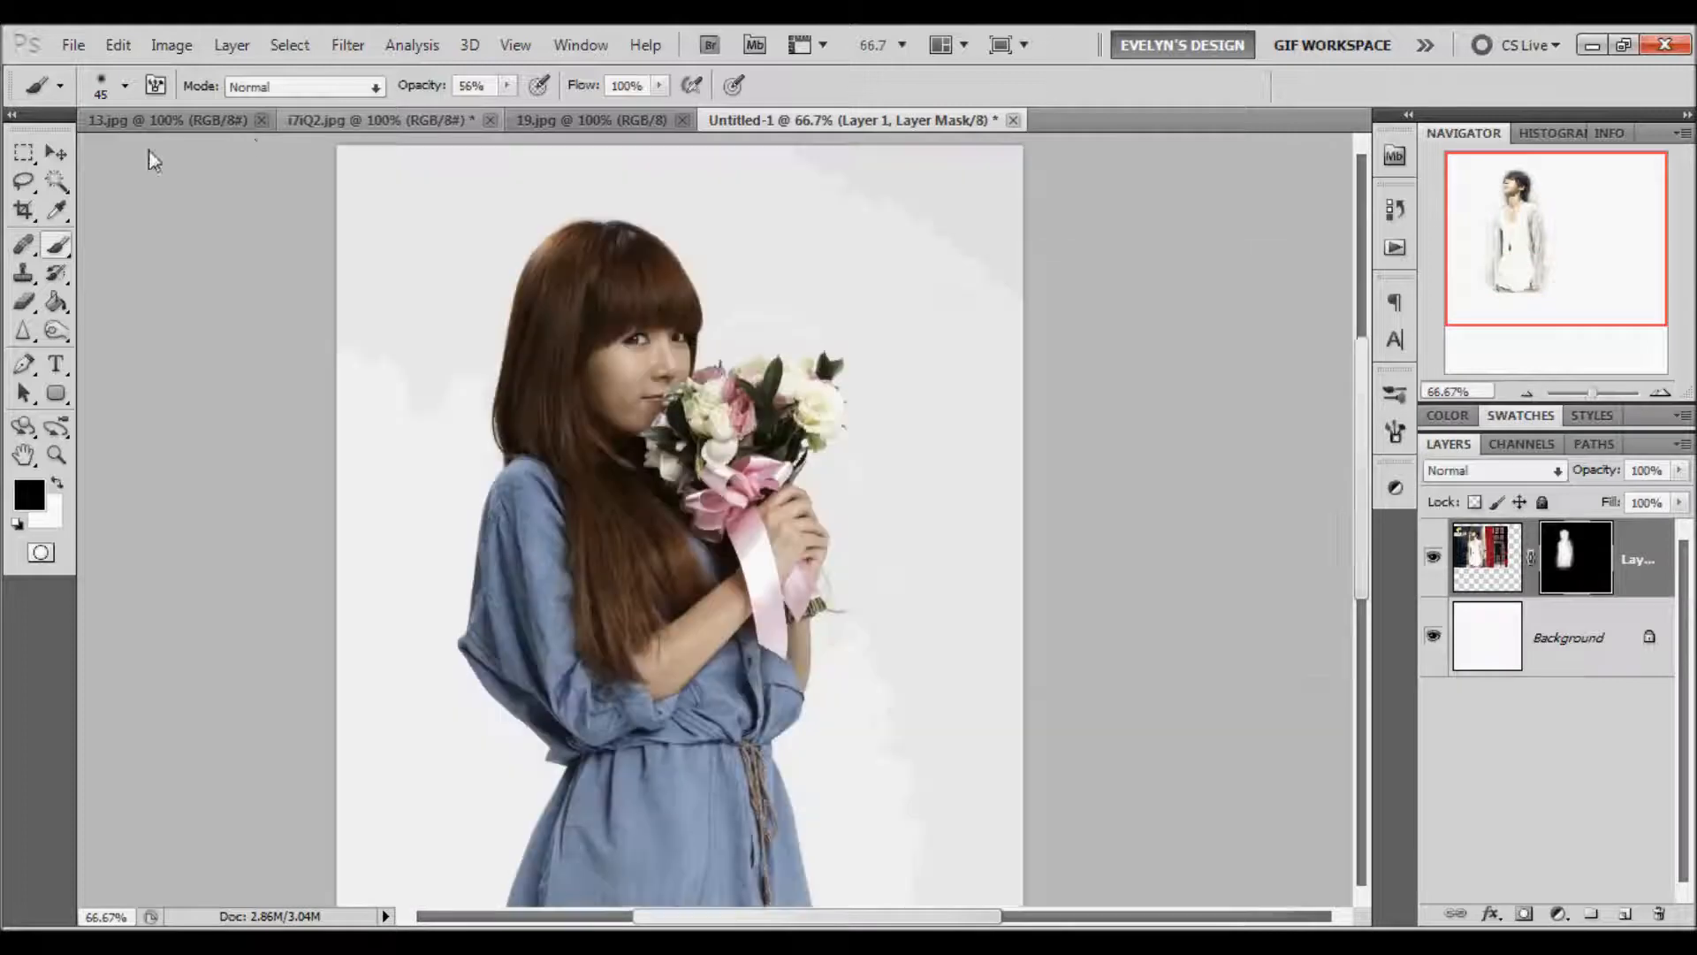
pyautogui.click(55, 153)
pyautogui.scroll(-5, 663, 424)
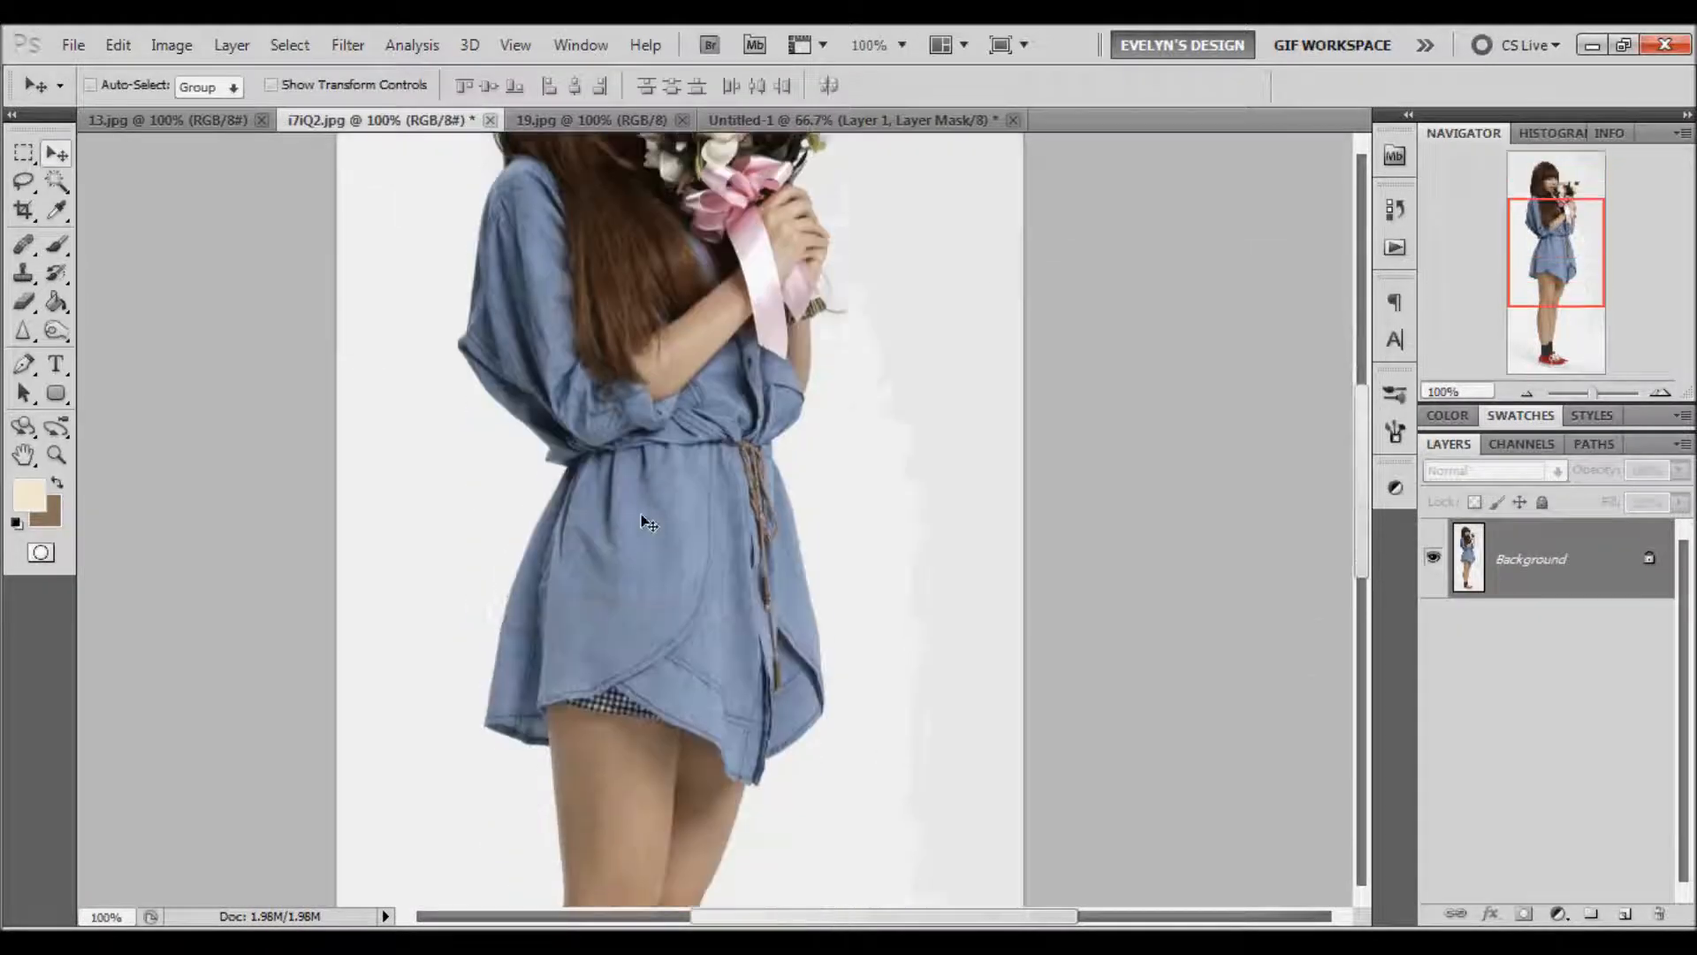
pyautogui.scroll(2, 643, 517)
pyautogui.moveTo(774, 228); pyautogui.dragTo(863, 466)
pyautogui.moveTo(878, 604); pyautogui.dragTo(1151, 648)
pyautogui.moveTo(1458, 612); pyautogui.dragTo(1574, 530)
pyautogui.moveTo(1103, 624); pyautogui.dragTo(956, 623)
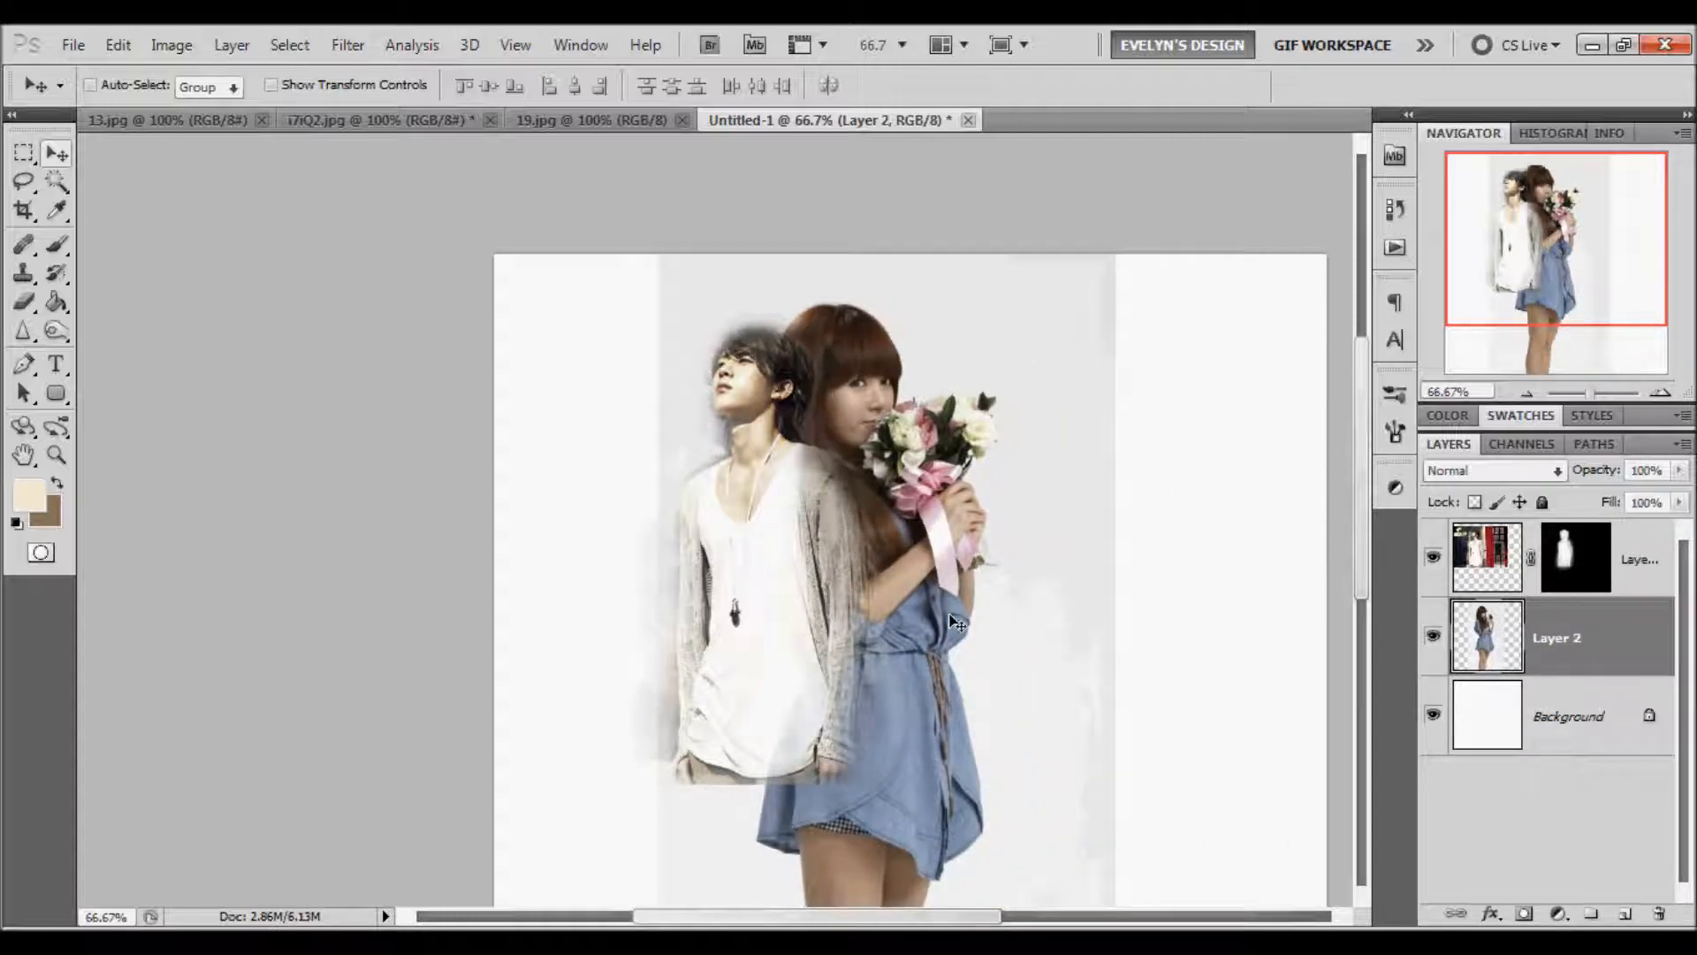
# Step: Scale the woman's photo down proportionally to about 71% and position her just beside the man
pyautogui.hotkey('ctrl', 't')
pyautogui.click(457, 86)
pyautogui.moveTo(477, 96); pyautogui.dragTo(445, 95)
pyautogui.moveTo(898, 714); pyautogui.dragTo(714, 561)
pyautogui.moveTo(851, 286); pyautogui.dragTo(931, 213)
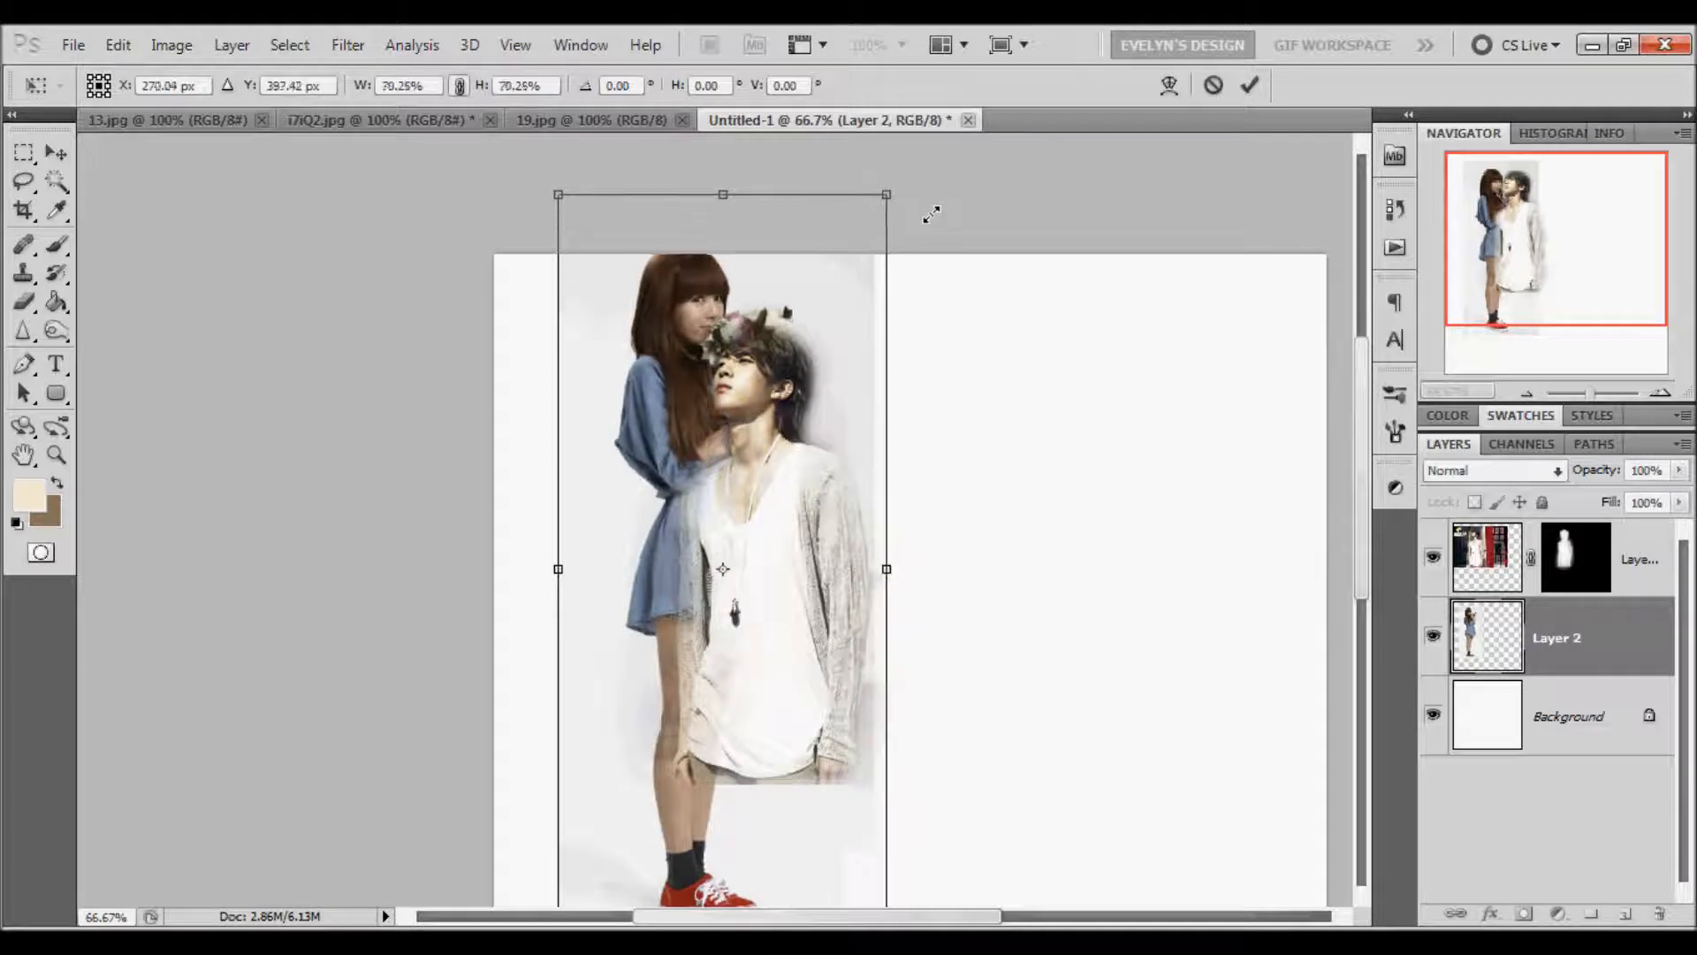
pyautogui.moveTo(795, 334); pyautogui.dragTo(955, 429)
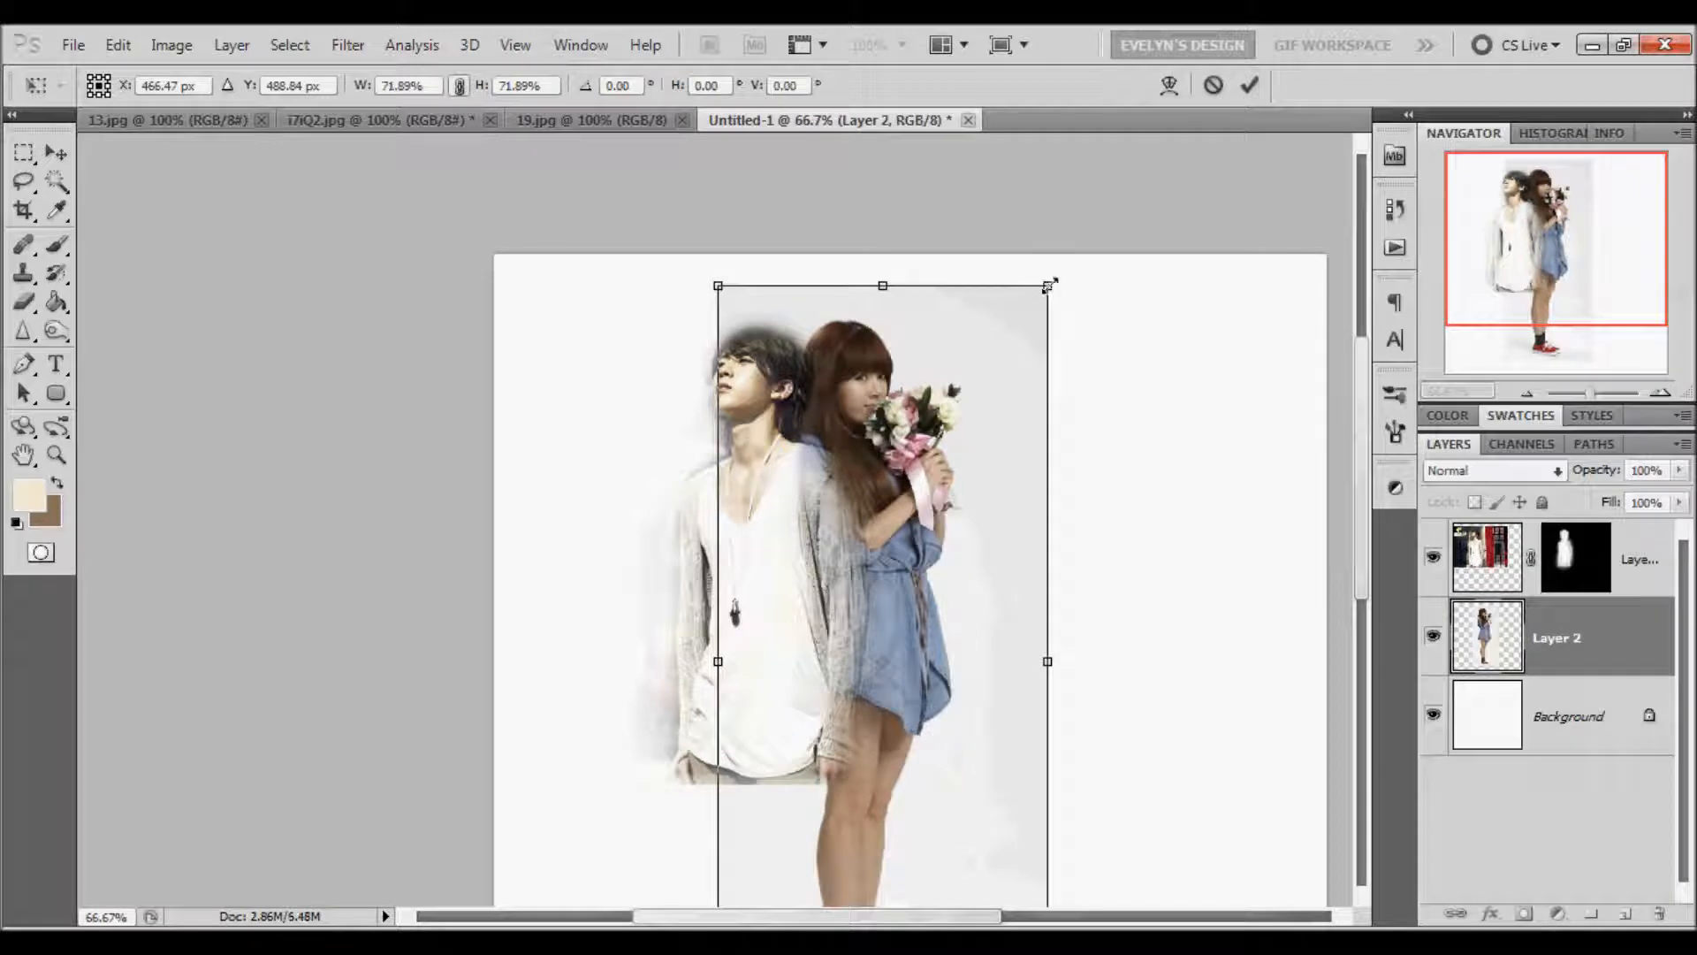
pyautogui.moveTo(1049, 286); pyautogui.dragTo(1041, 294)
pyautogui.moveTo(912, 424); pyautogui.dragTo(954, 430)
pyautogui.click(1250, 86)
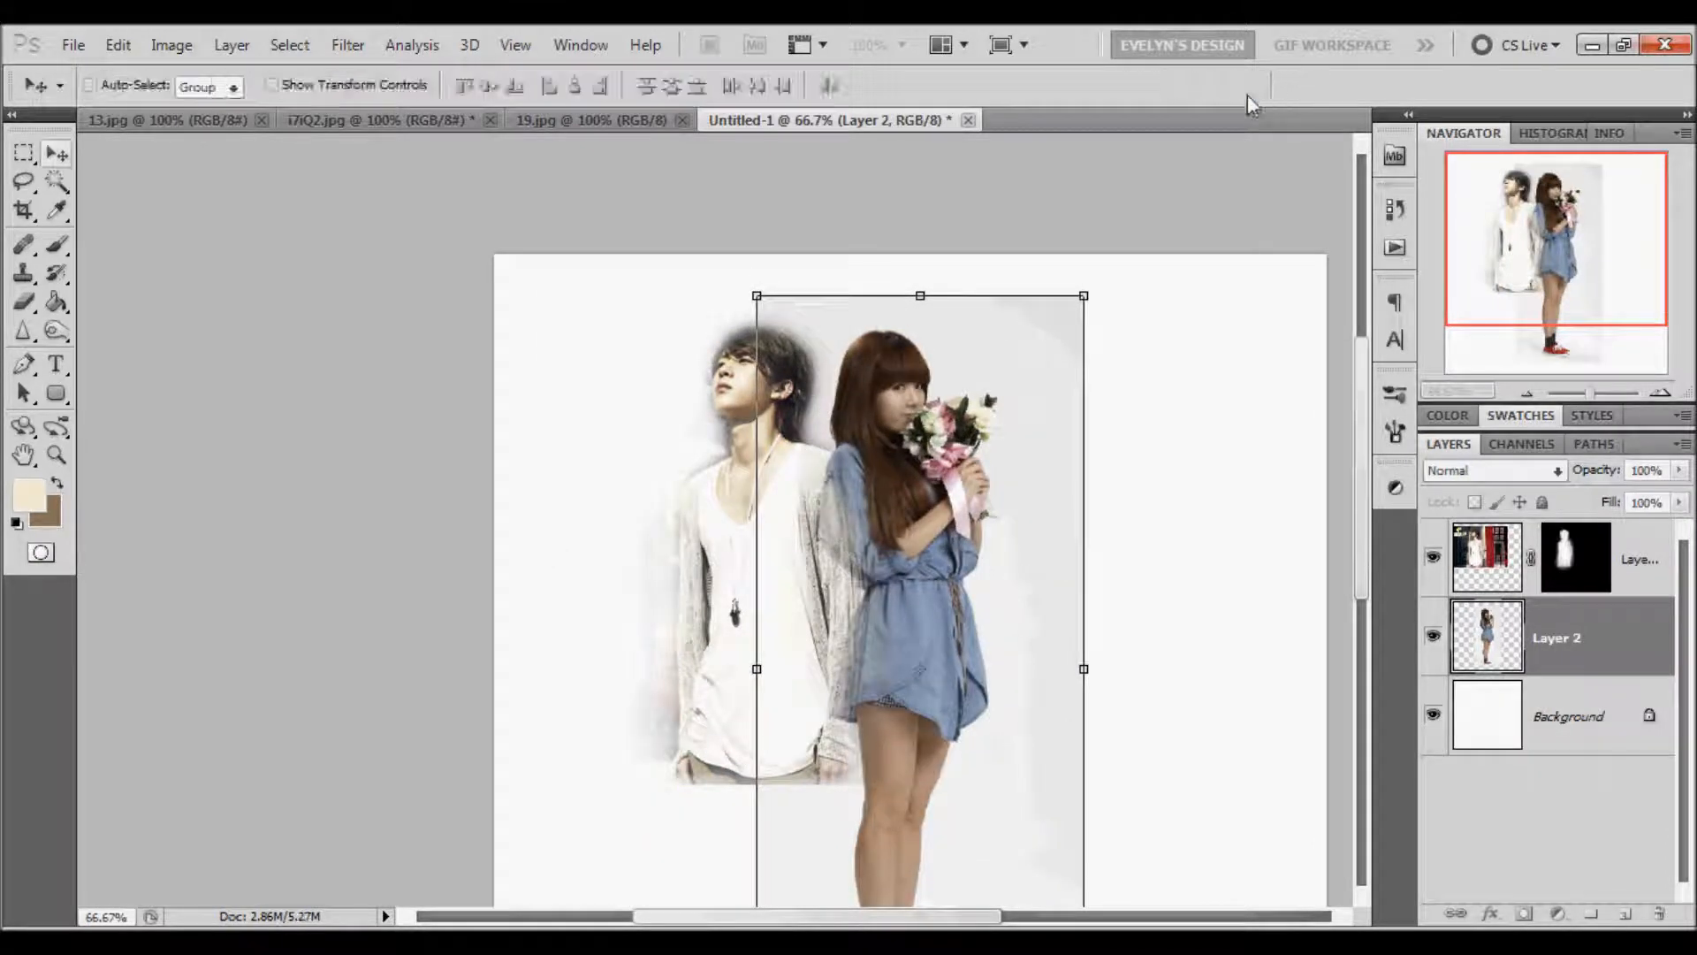
# Step: Move the woman's layer above the man's layer and add a layer mask to it
pyautogui.moveTo(1591, 672); pyautogui.dragTo(1586, 552)
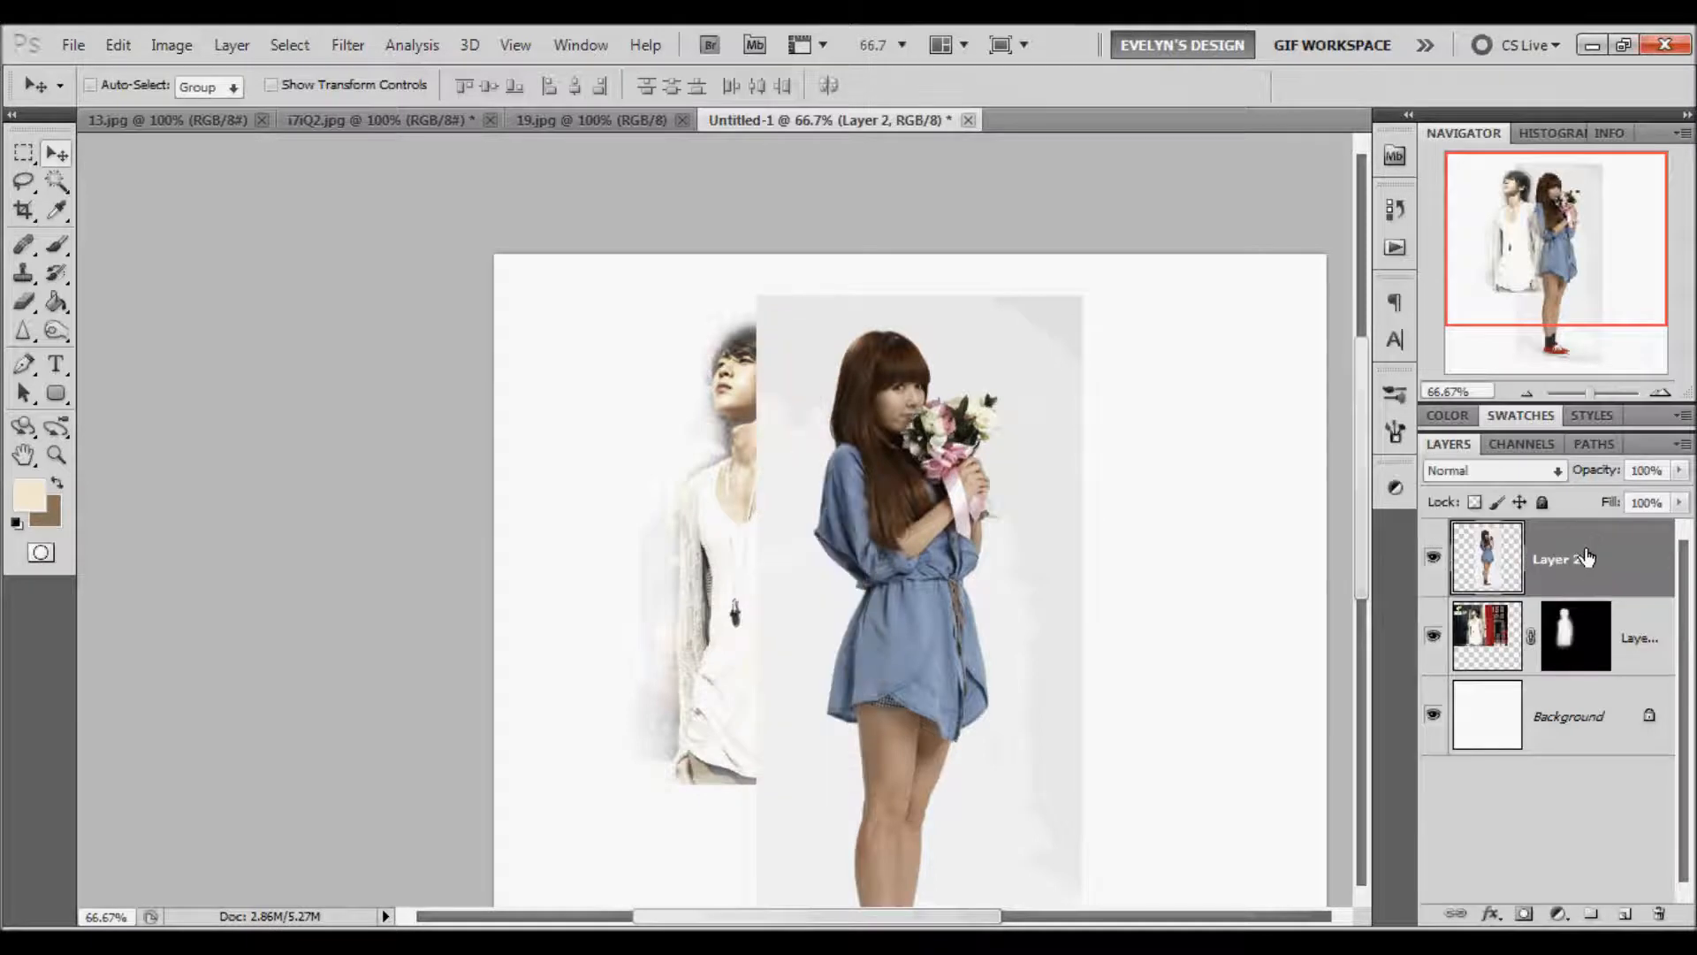
pyautogui.click(1521, 915)
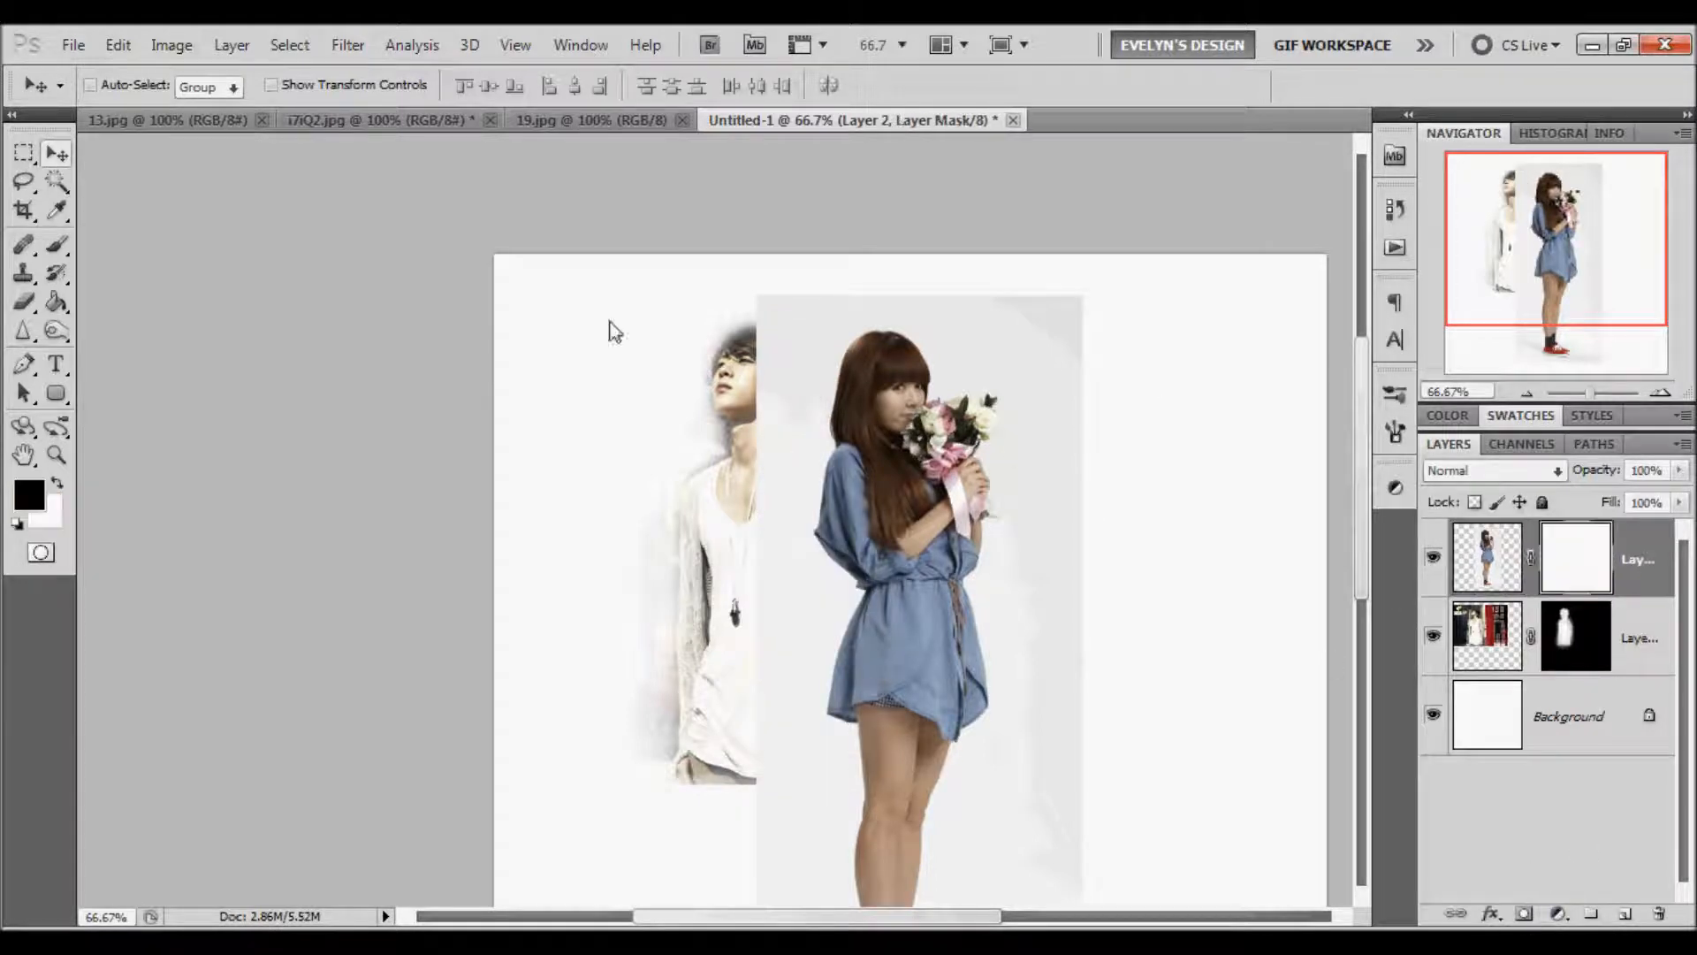
# Step: Draw a loose Lasso selection around the woman from her head to her thighs, subtracting the stray strip beside her legs
pyautogui.click(23, 181)
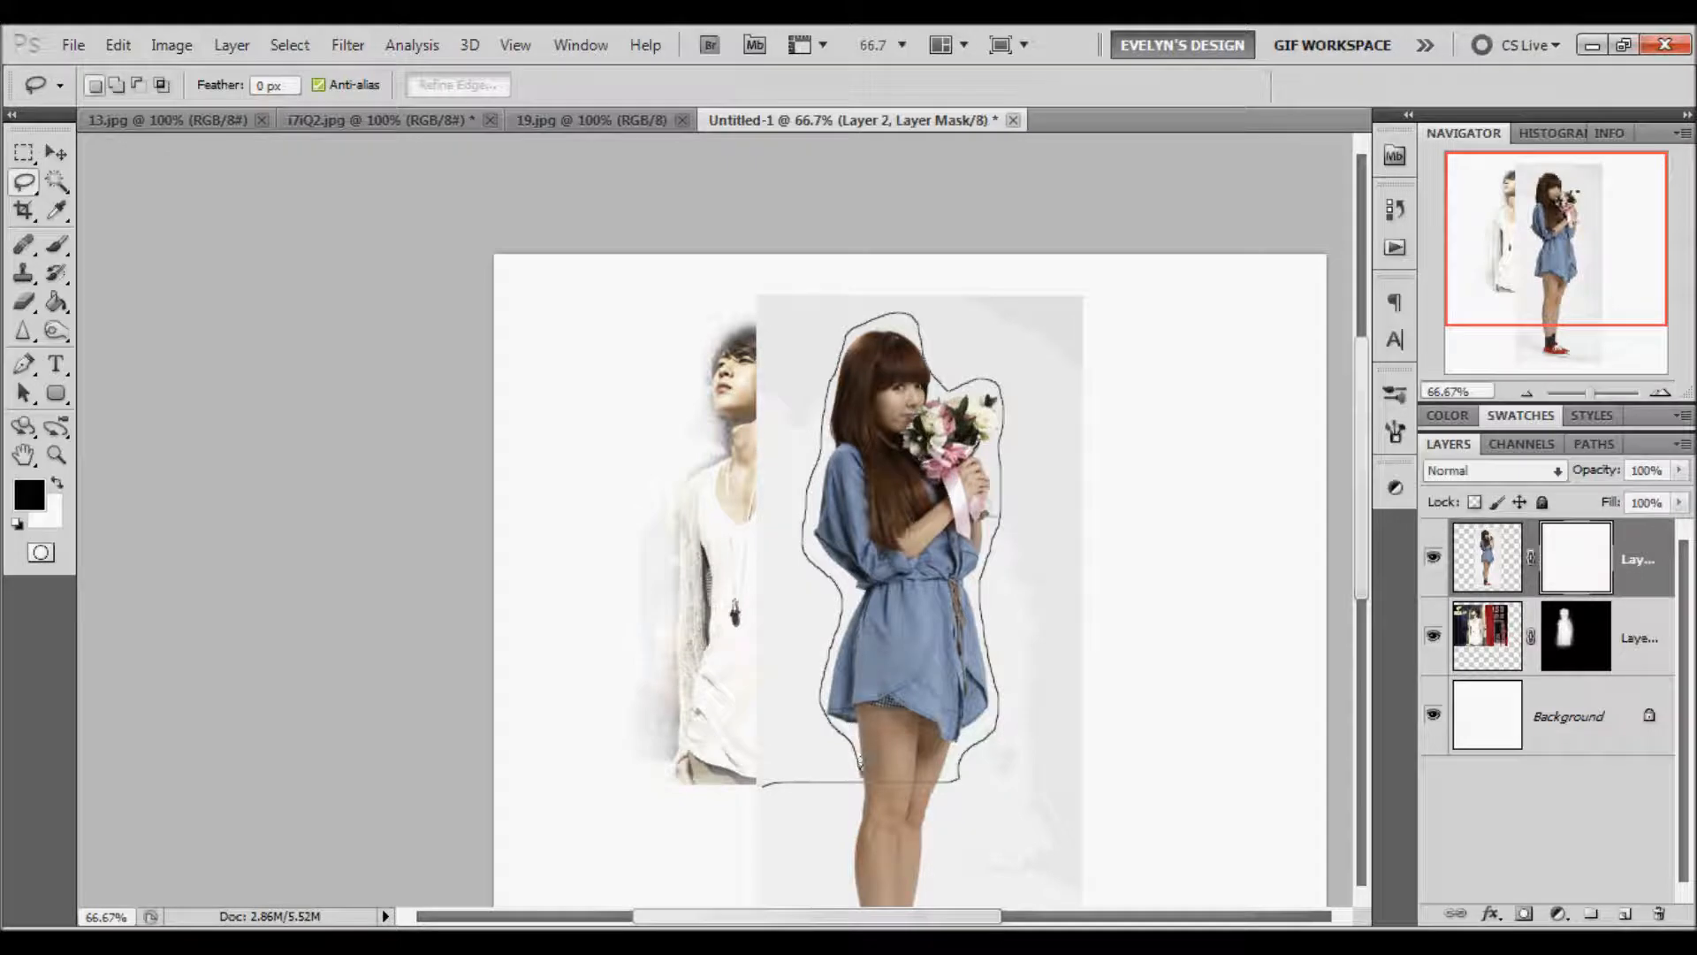
pyautogui.moveTo(762, 784); pyautogui.dragTo(762, 784)
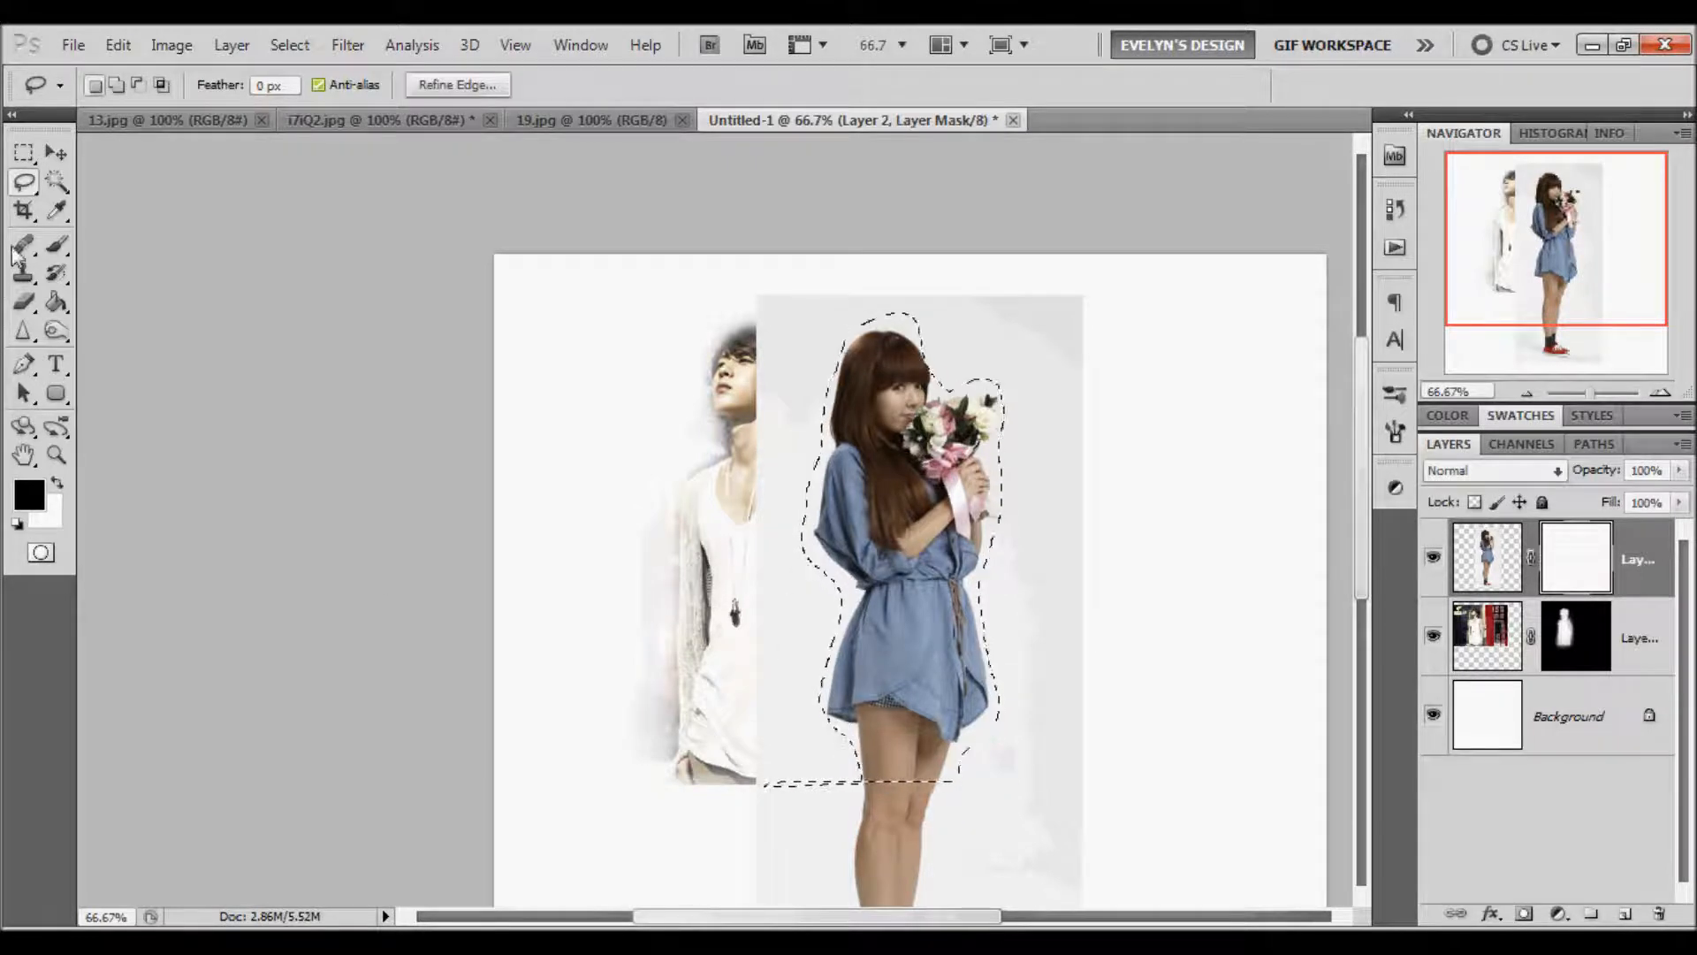
pyautogui.moveTo(862, 790)
pyautogui.mouseDown()
pyautogui.moveTo(856, 762)
pyautogui.moveTo(734, 809)
pyautogui.mouseUp()
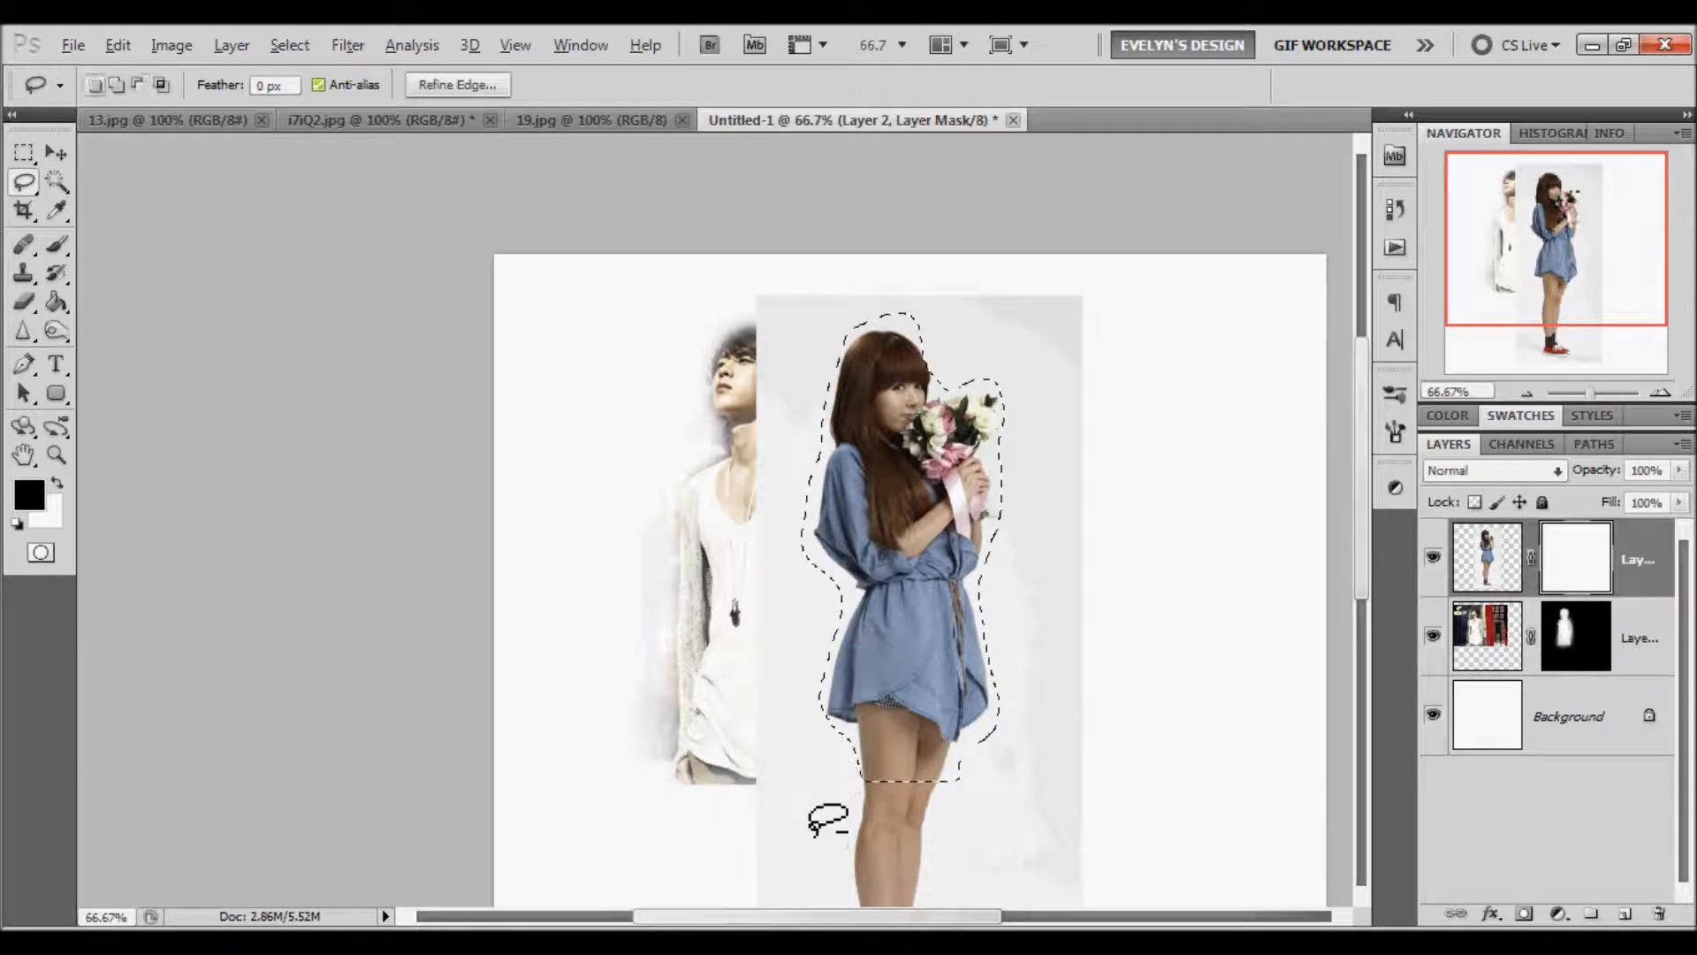
# Step: Feather the Lasso selection around the woman
pyautogui.rightClick(942, 423)
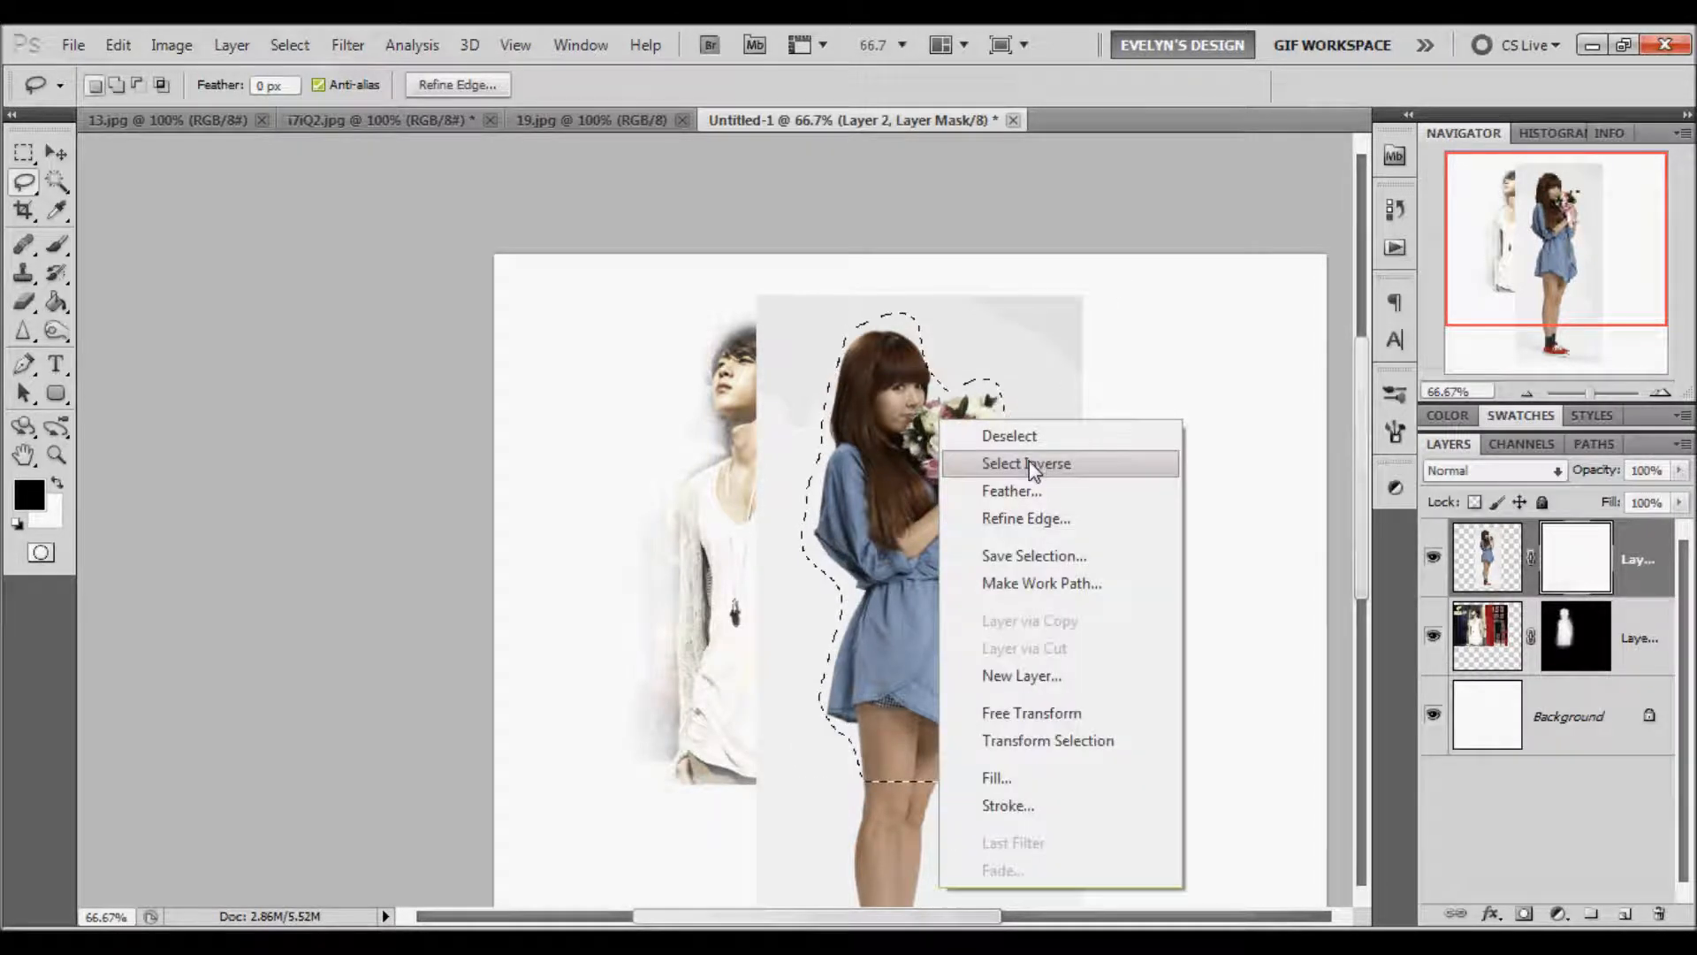
pyautogui.click(1028, 458)
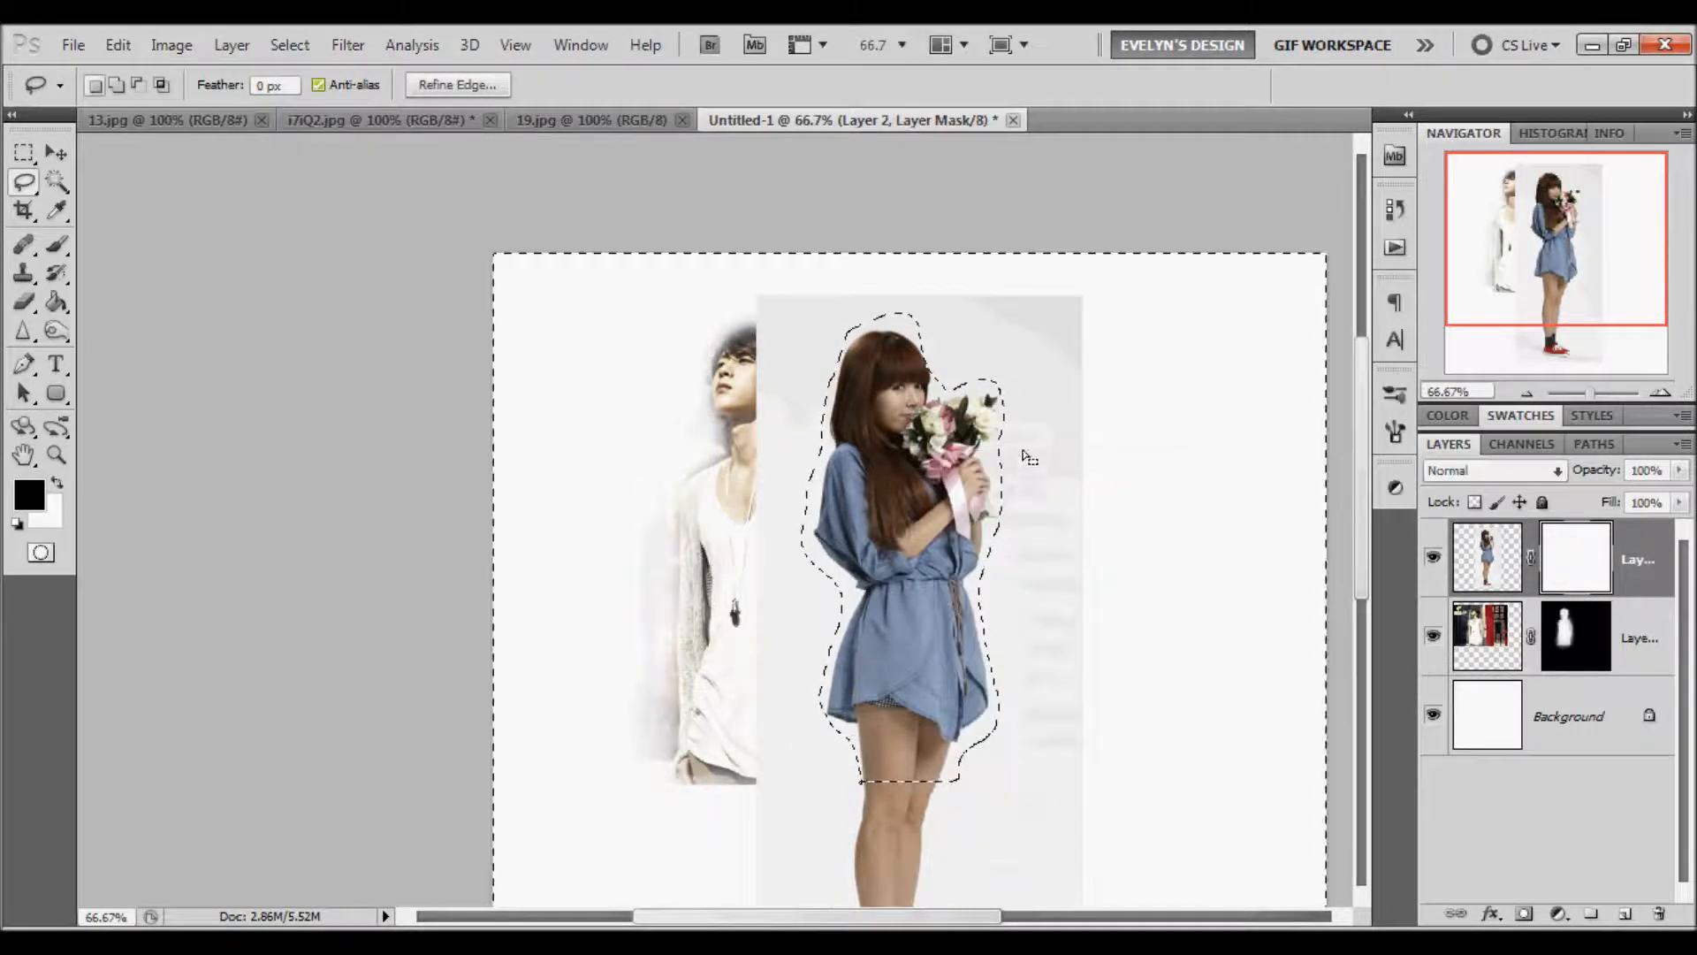
pyautogui.rightClick(953, 462)
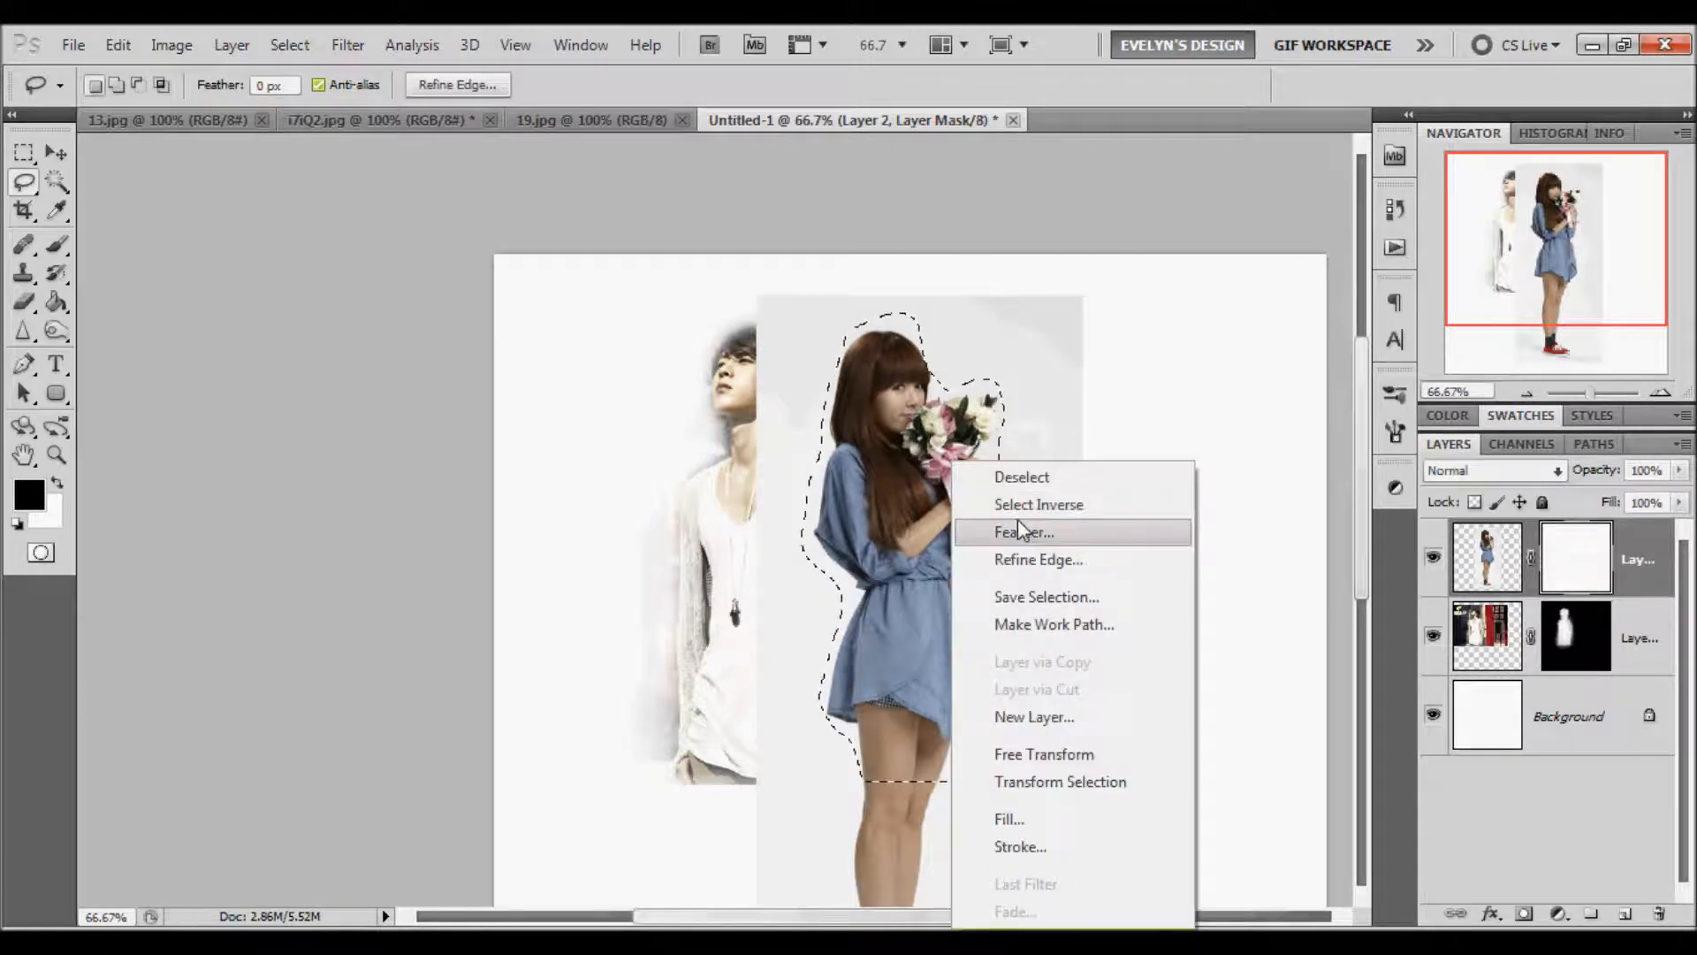
pyautogui.click(1023, 531)
pyautogui.click(944, 343)
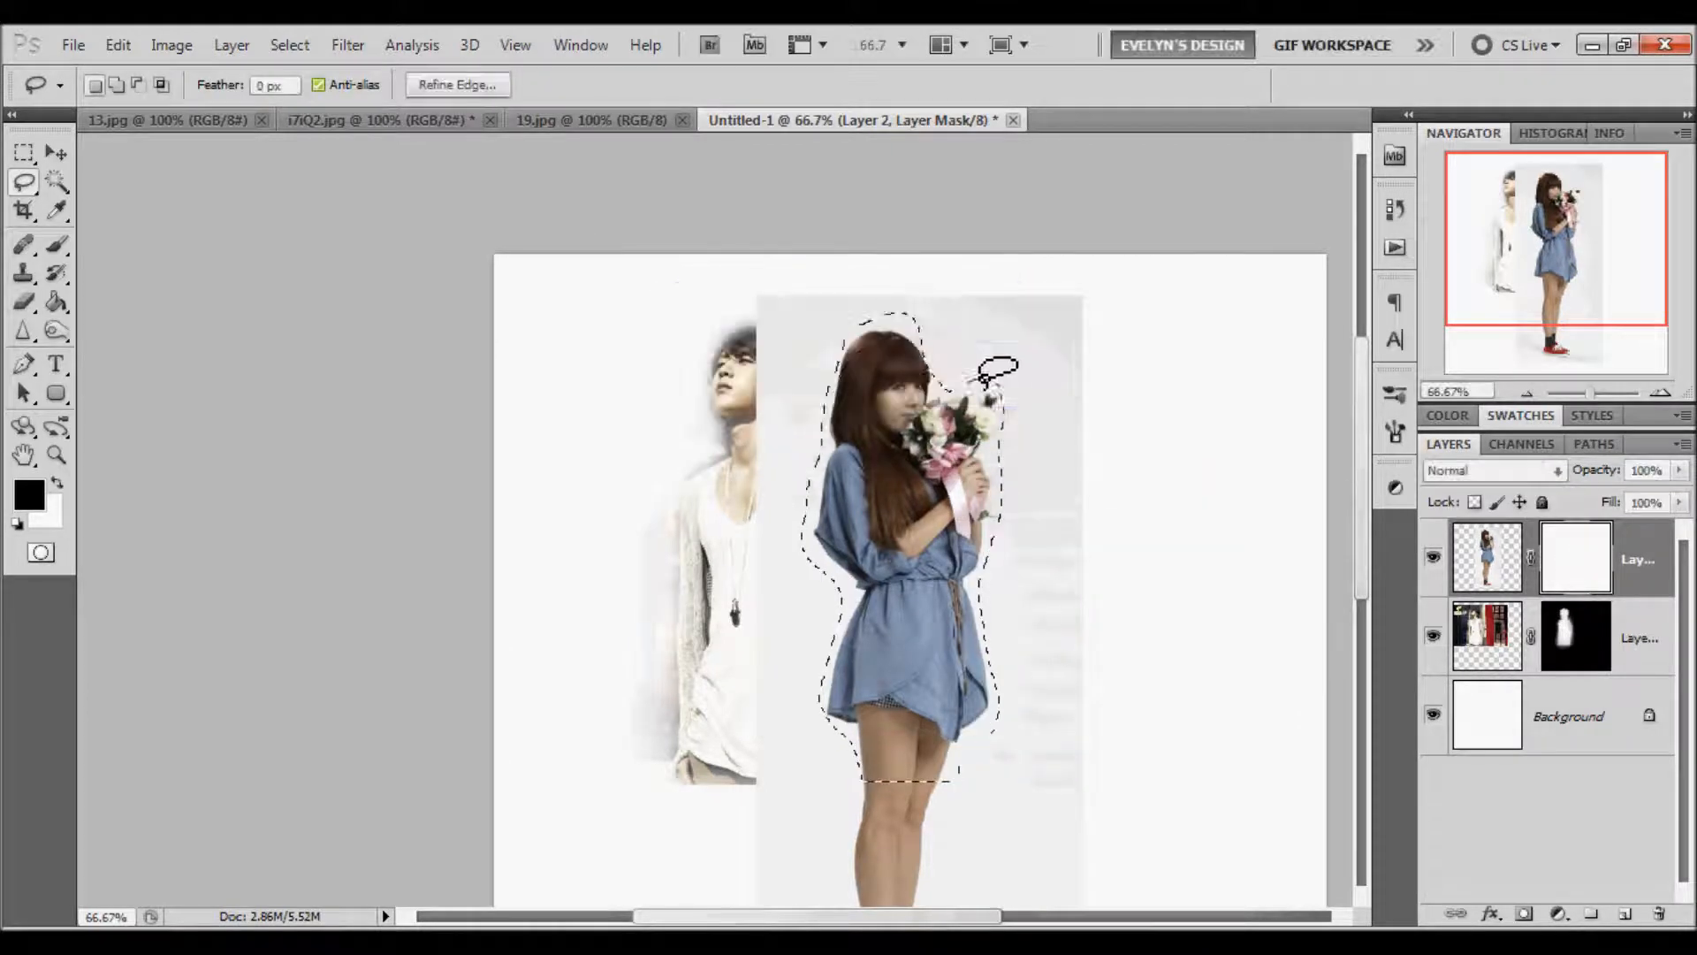
# Step: Invert the selection, fill the woman's layer mask with black to fade out her background, and deselect
pyautogui.rightClick(924, 465)
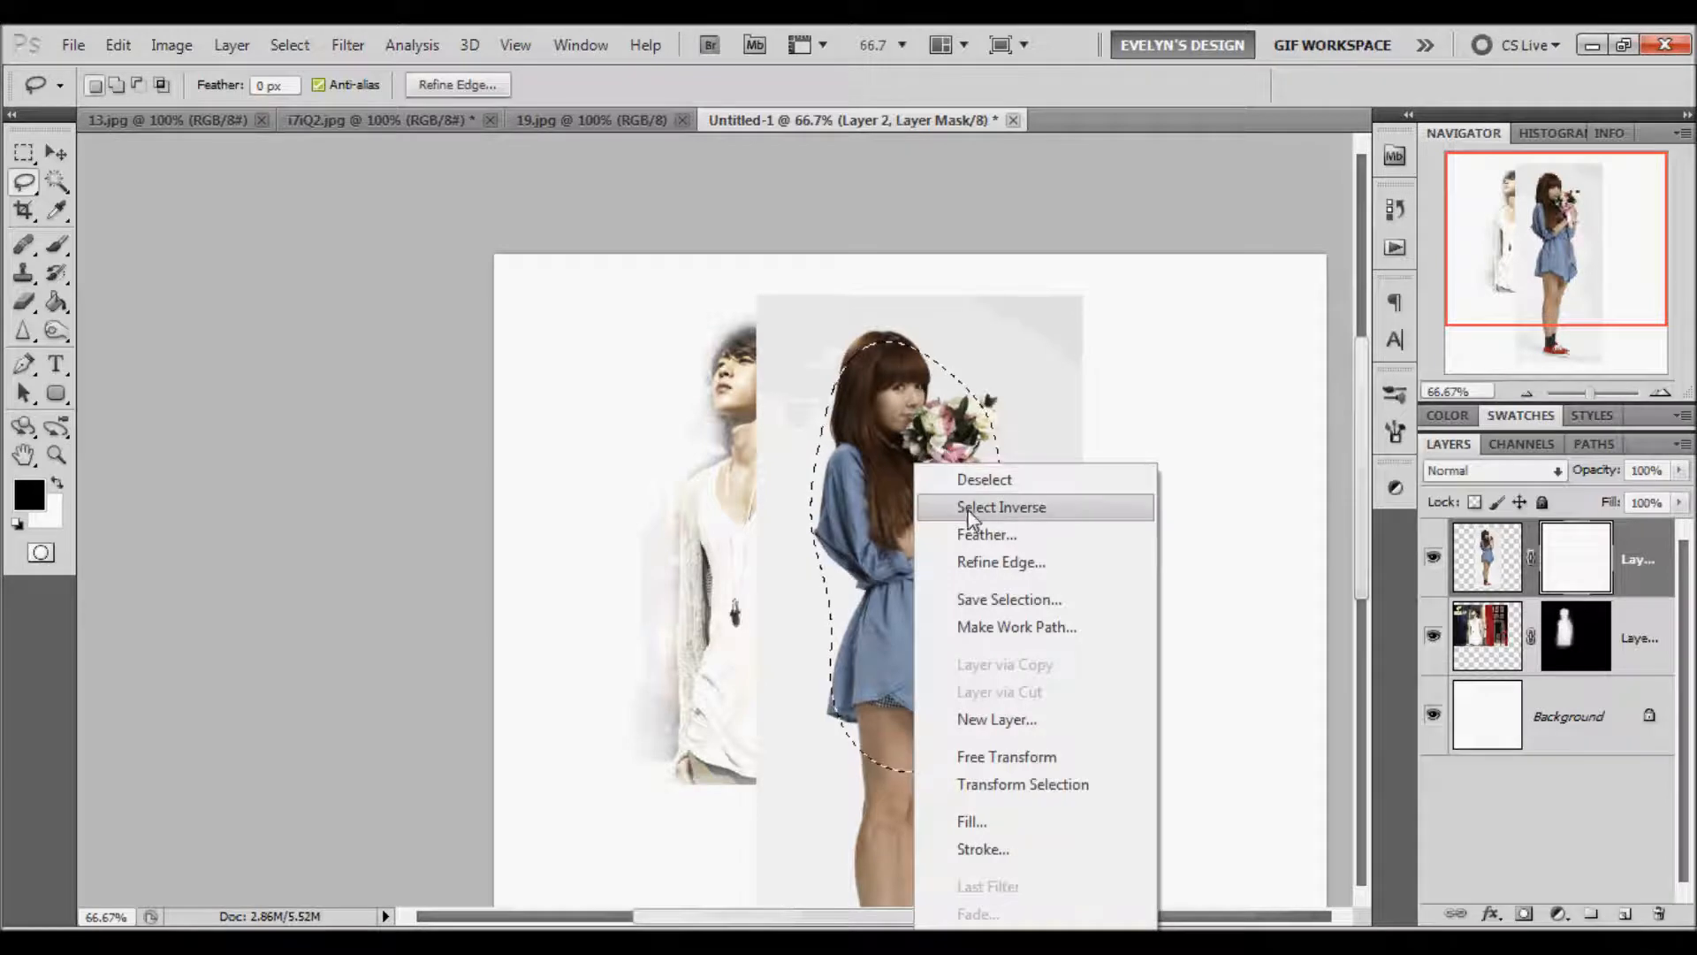
pyautogui.click(994, 503)
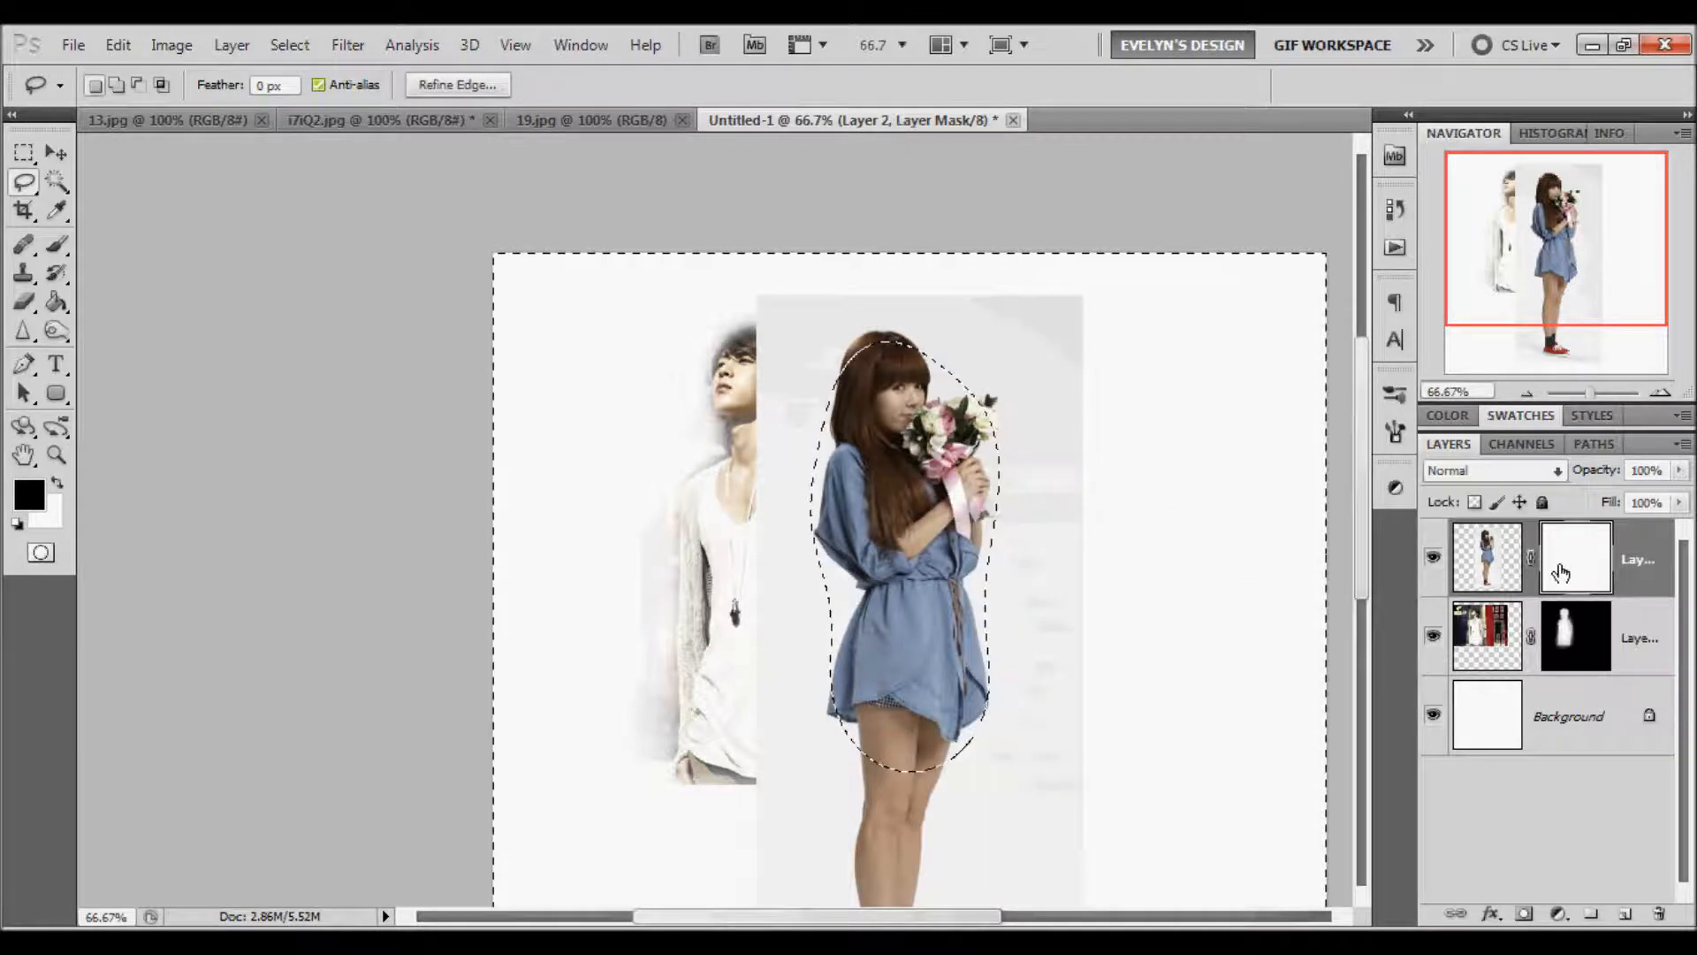
pyautogui.press('x')
pyautogui.press('Delete')
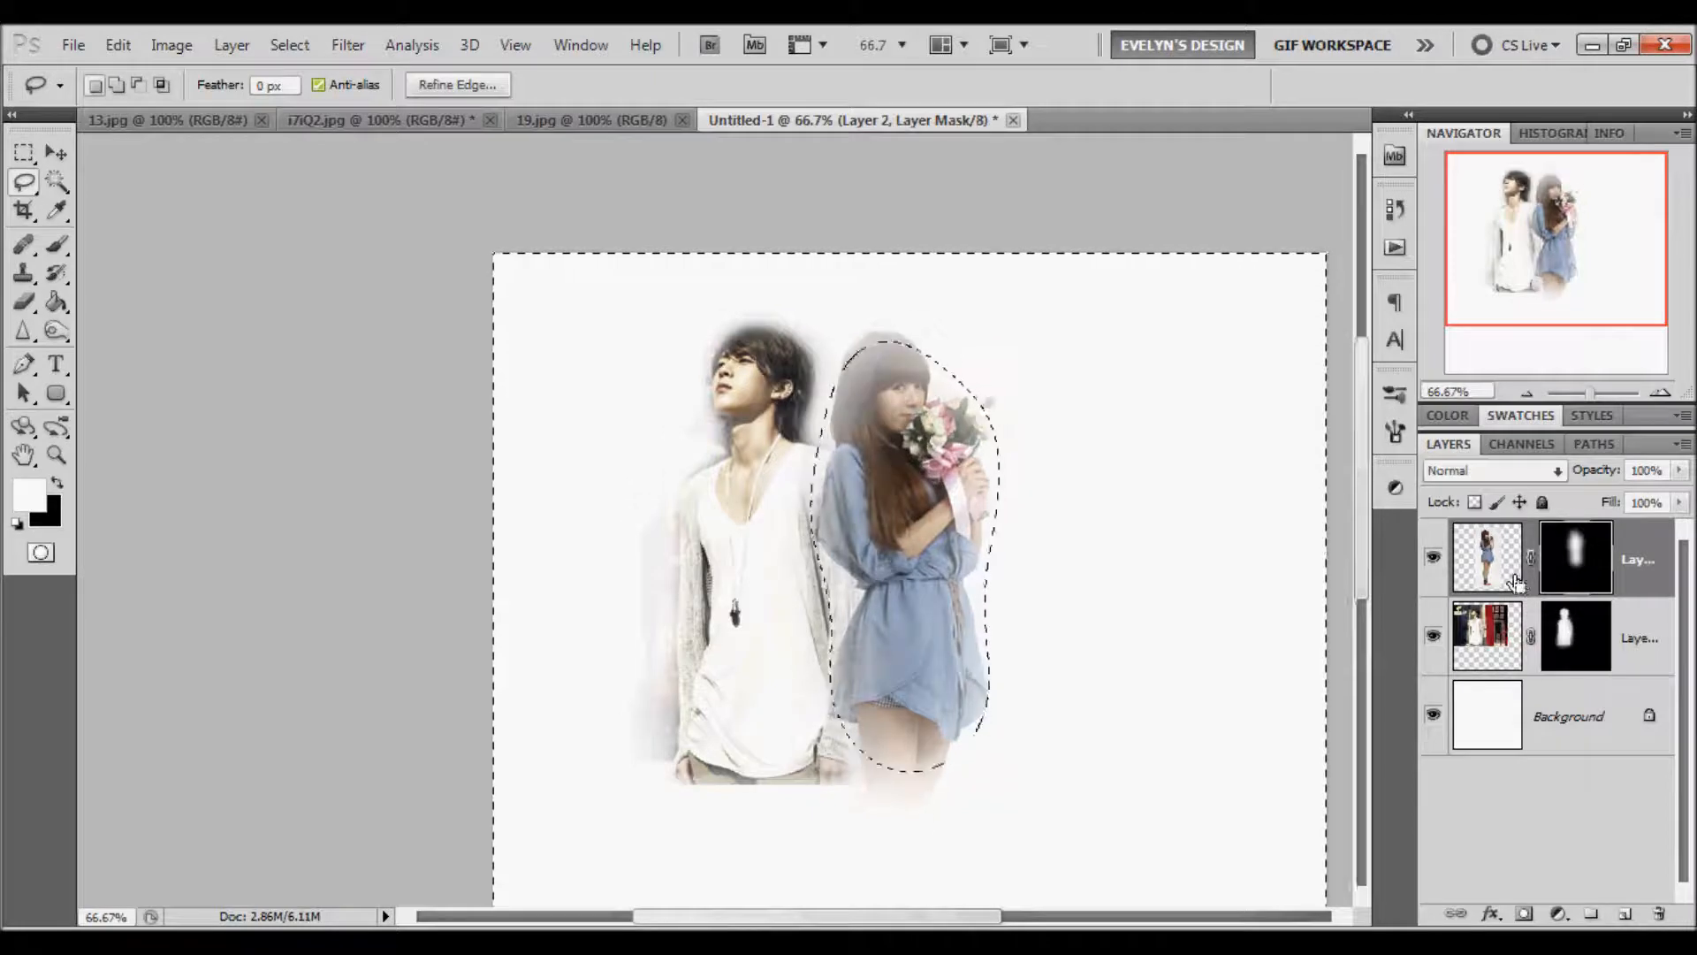
pyautogui.hotkey('ctrl', 'd')
# Step: Paint white on the woman's layer mask with a soft 76 px brush at 56% opacity to restore her hair, dress and thighs
pyautogui.click(58, 248)
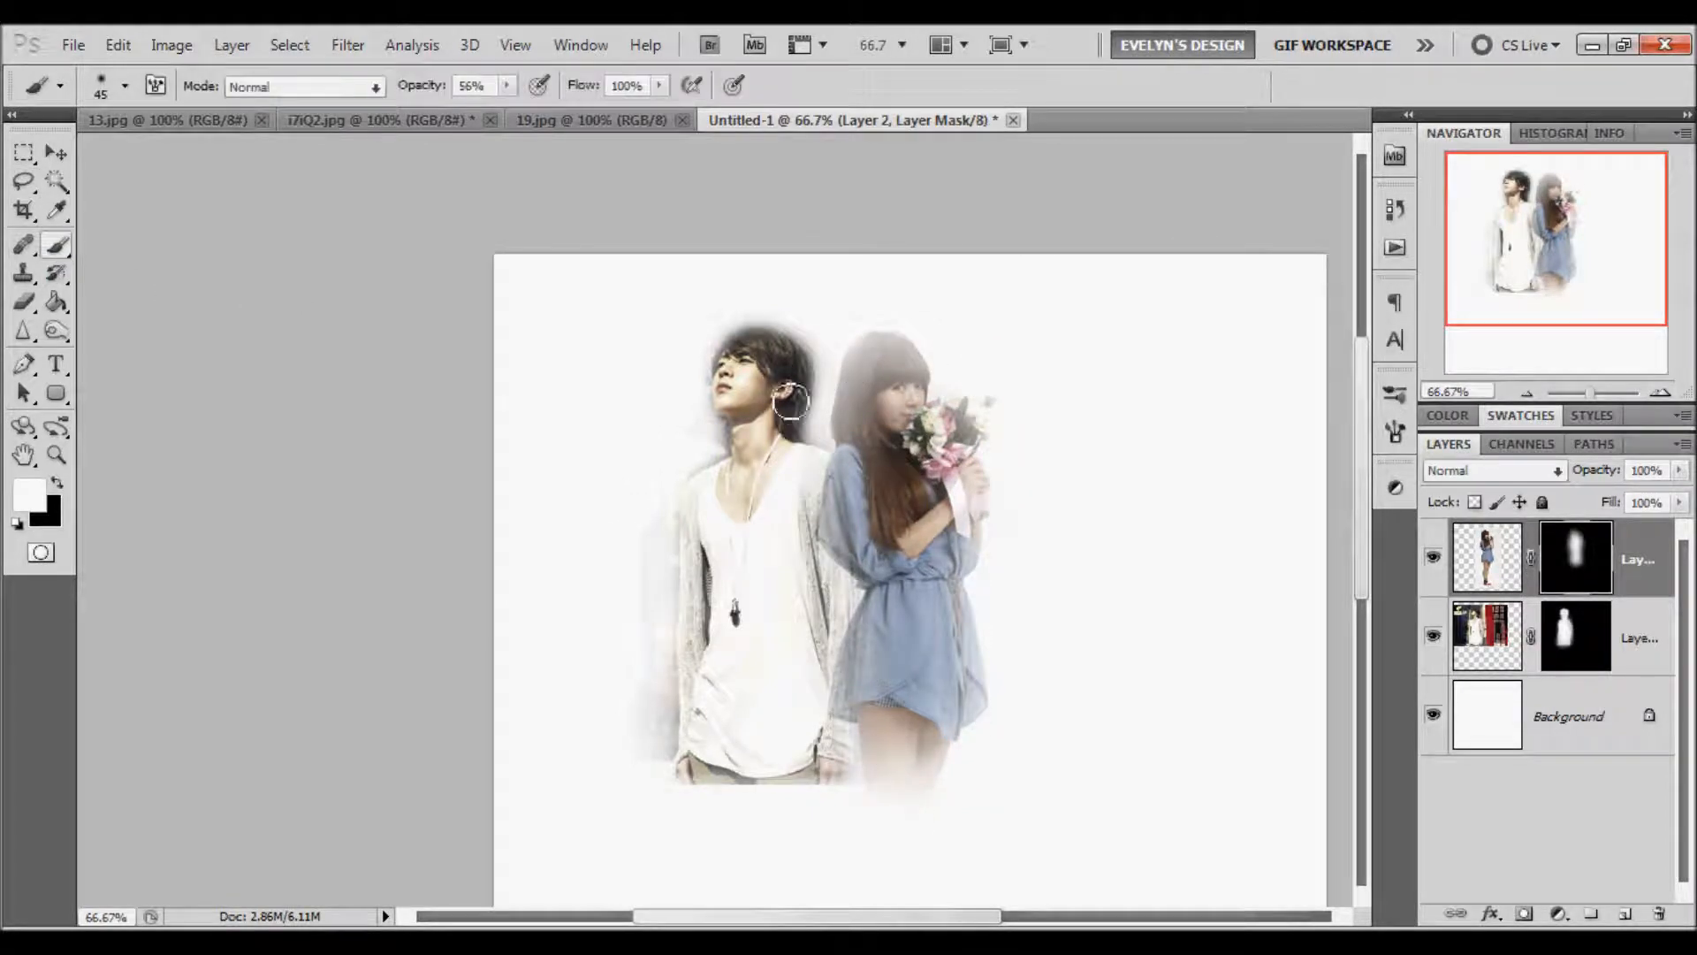
pyautogui.rightClick(997, 433)
pyautogui.moveTo(893, 372)
pyautogui.mouseDown()
pyautogui.moveTo(883, 352)
pyautogui.moveTo(861, 521)
pyautogui.mouseUp()
pyautogui.moveTo(855, 393)
pyautogui.mouseDown()
pyautogui.moveTo(884, 348)
pyautogui.moveTo(901, 442)
pyautogui.moveTo(882, 389)
pyautogui.moveTo(849, 539)
pyautogui.moveTo(852, 492)
pyautogui.moveTo(913, 545)
pyautogui.moveTo(954, 498)
pyautogui.moveTo(944, 425)
pyautogui.moveTo(873, 678)
pyautogui.moveTo(872, 631)
pyautogui.moveTo(851, 701)
pyautogui.moveTo(893, 611)
pyautogui.moveTo(861, 681)
pyautogui.moveTo(911, 669)
pyautogui.moveTo(919, 622)
pyautogui.moveTo(921, 694)
pyautogui.moveTo(921, 579)
pyautogui.moveTo(956, 725)
pyautogui.mouseUp()
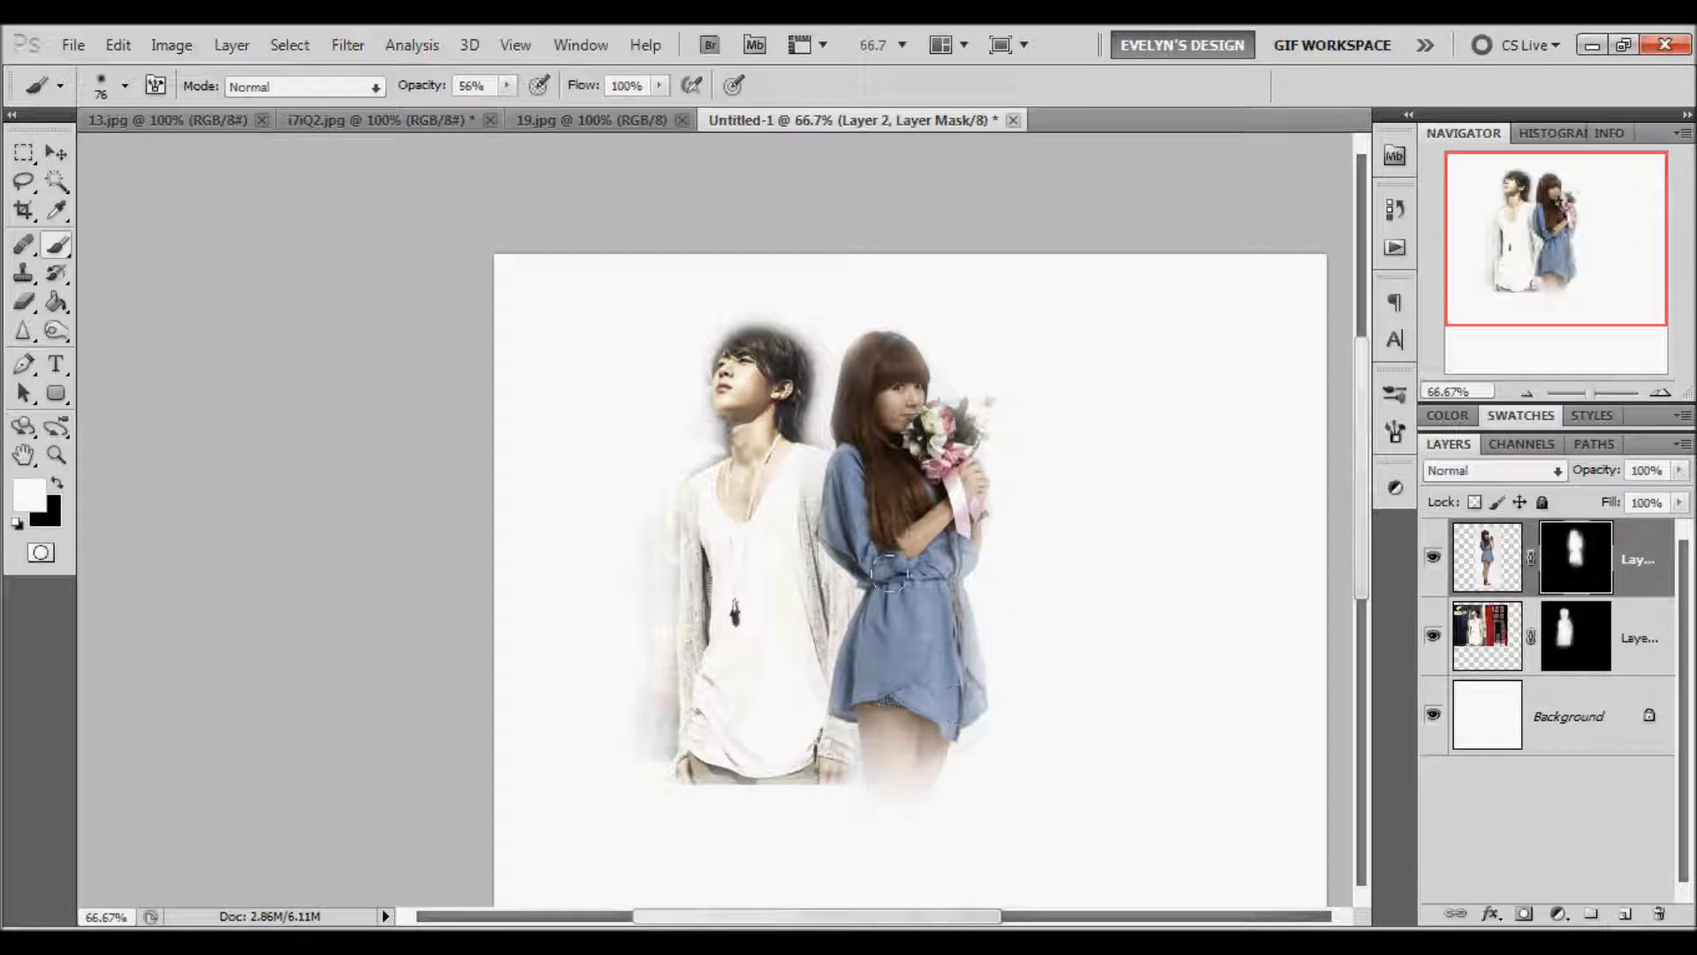
pyautogui.moveTo(944, 648); pyautogui.dragTo(948, 598)
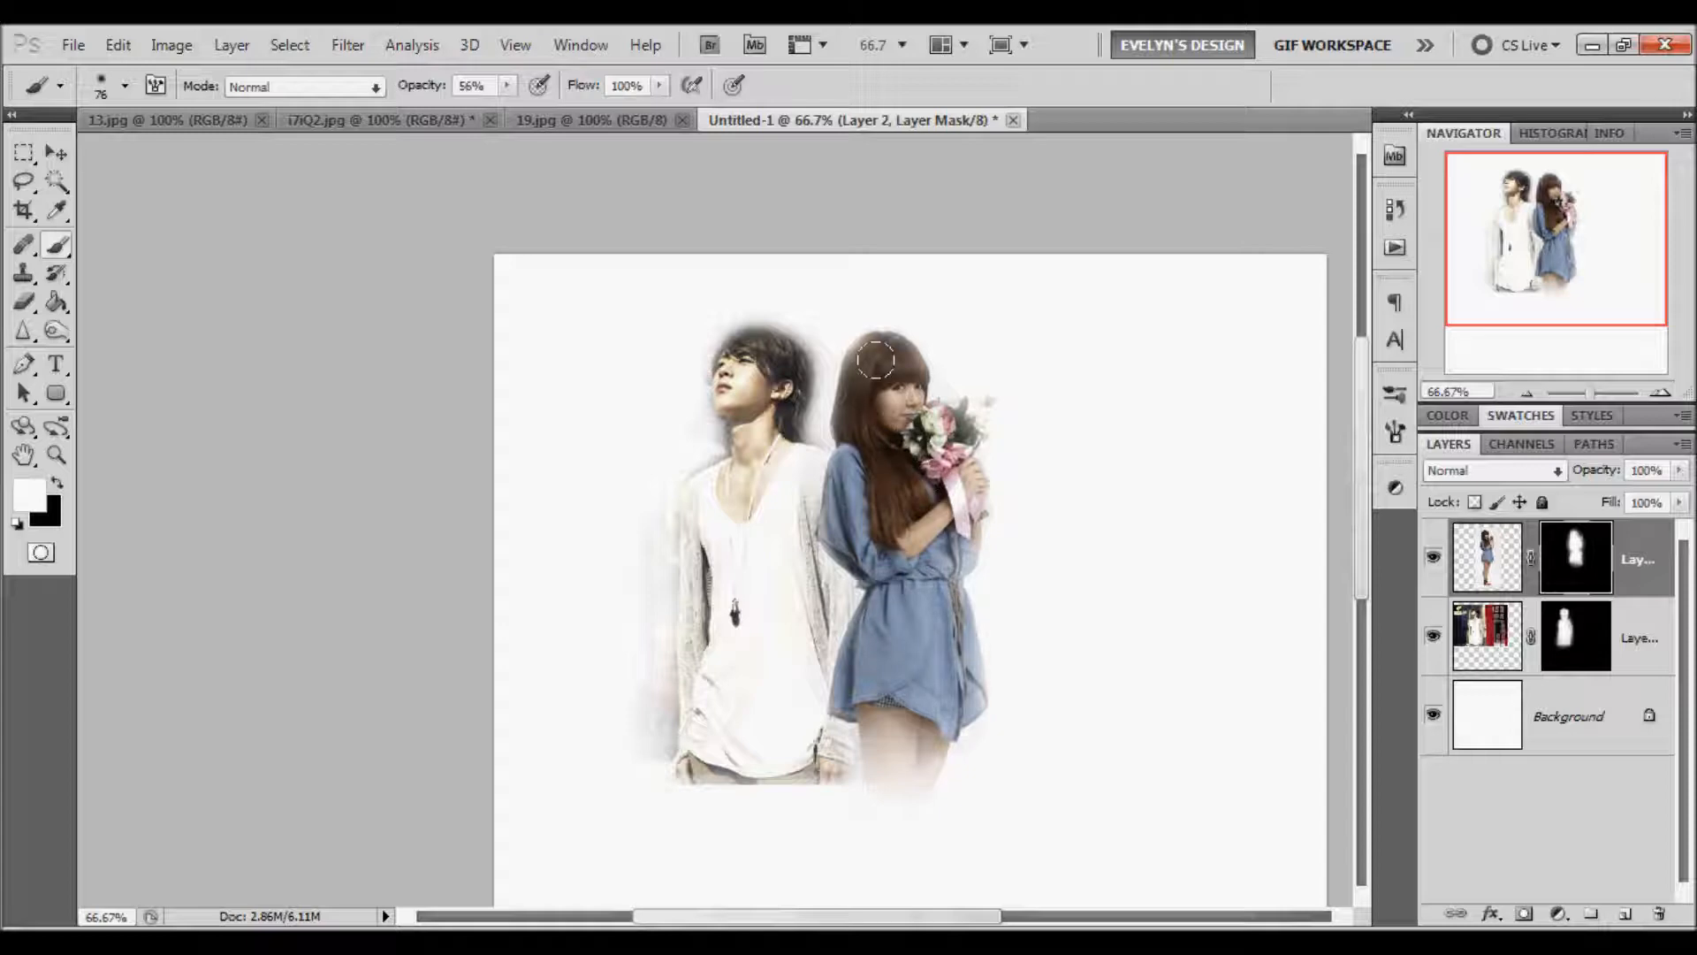
pyautogui.moveTo(875, 684); pyautogui.dragTo(907, 739)
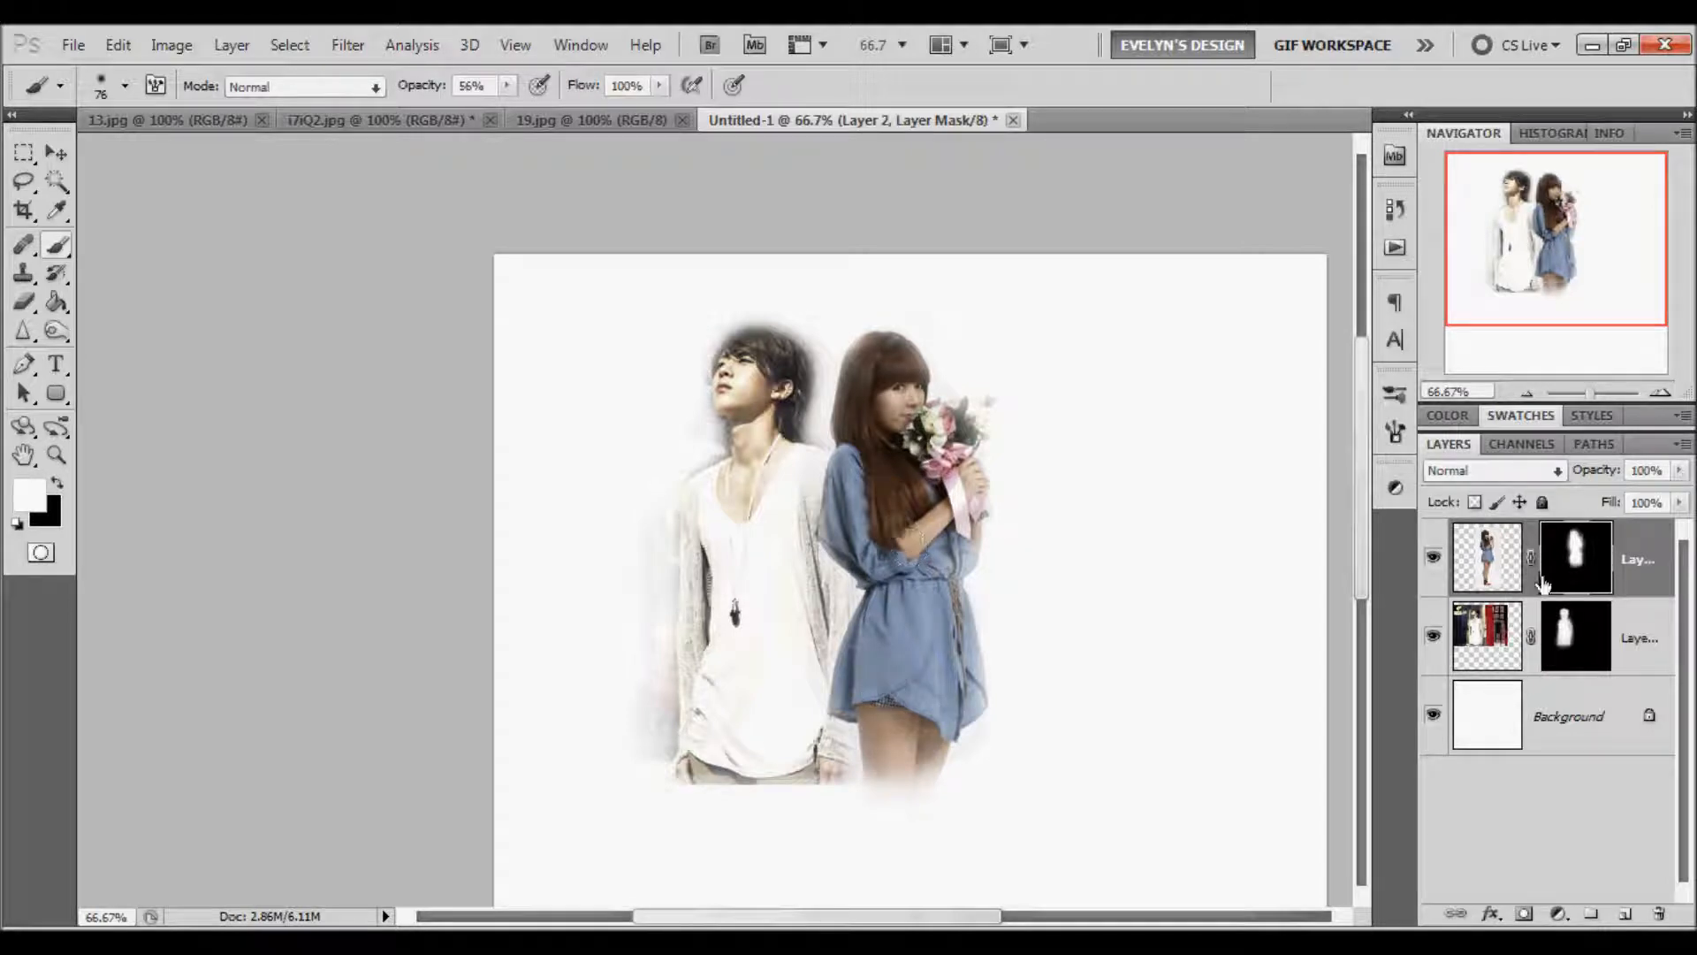
# Step: Set the soft brush to 411 px at 100% opacity with black as the foreground colour
pyautogui.rightClick(482, 508)
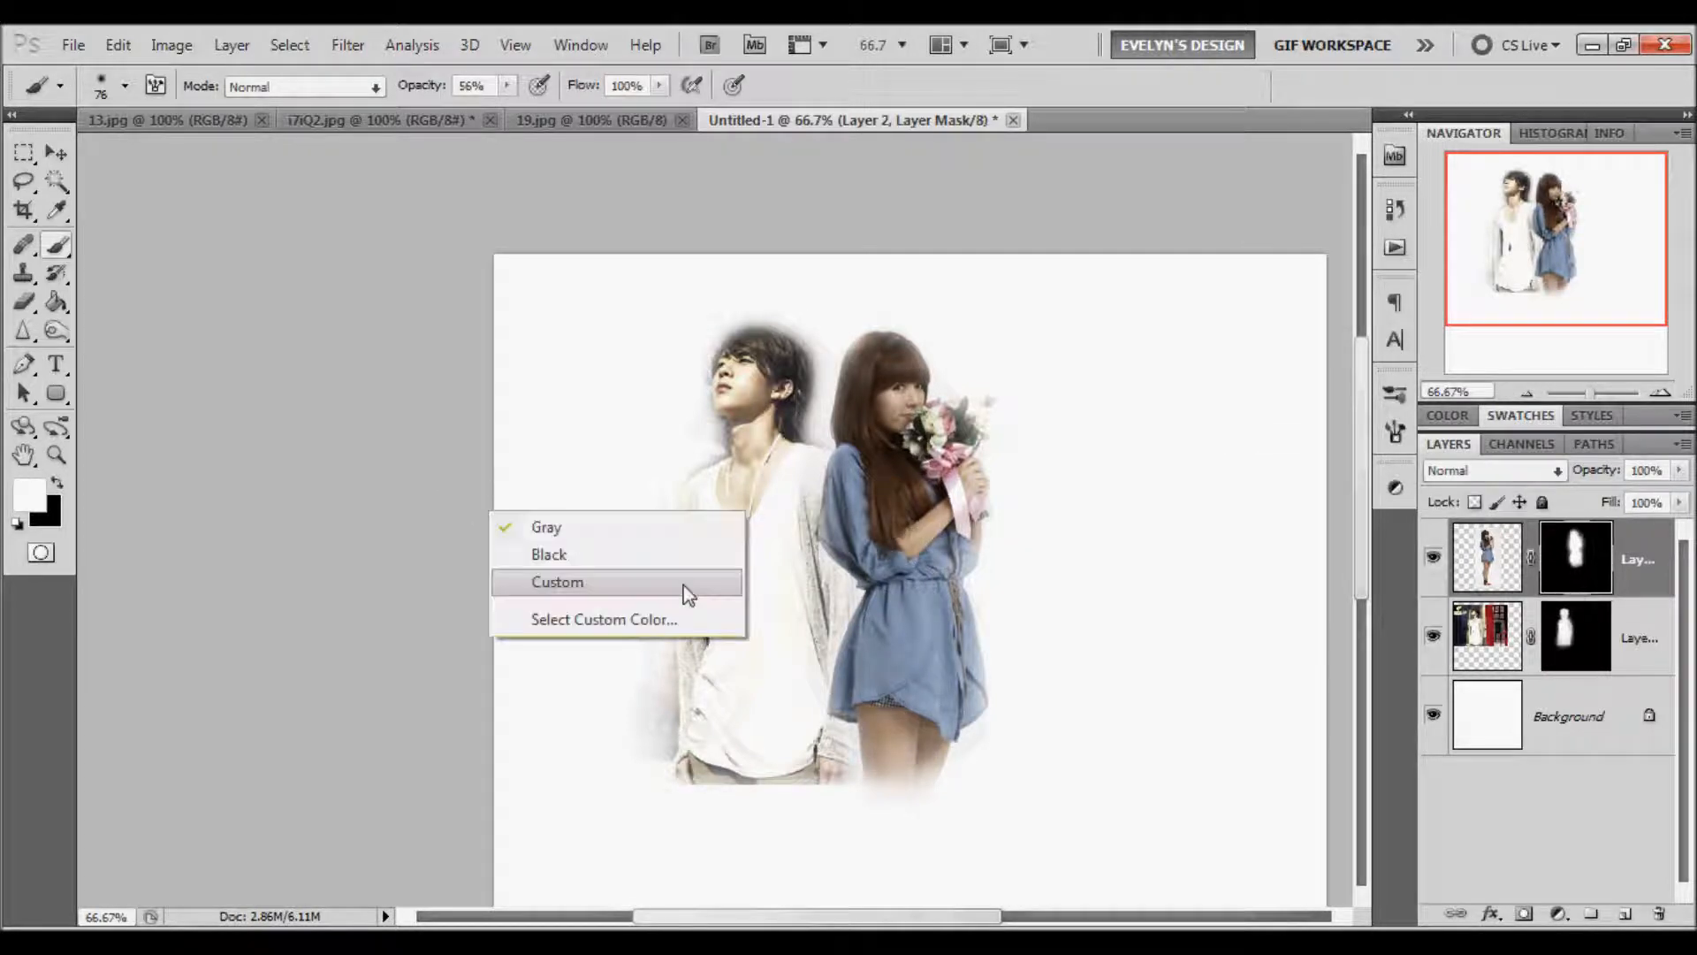
pyautogui.rightClick(610, 354)
pyautogui.moveTo(745, 398); pyautogui.dragTo(797, 398)
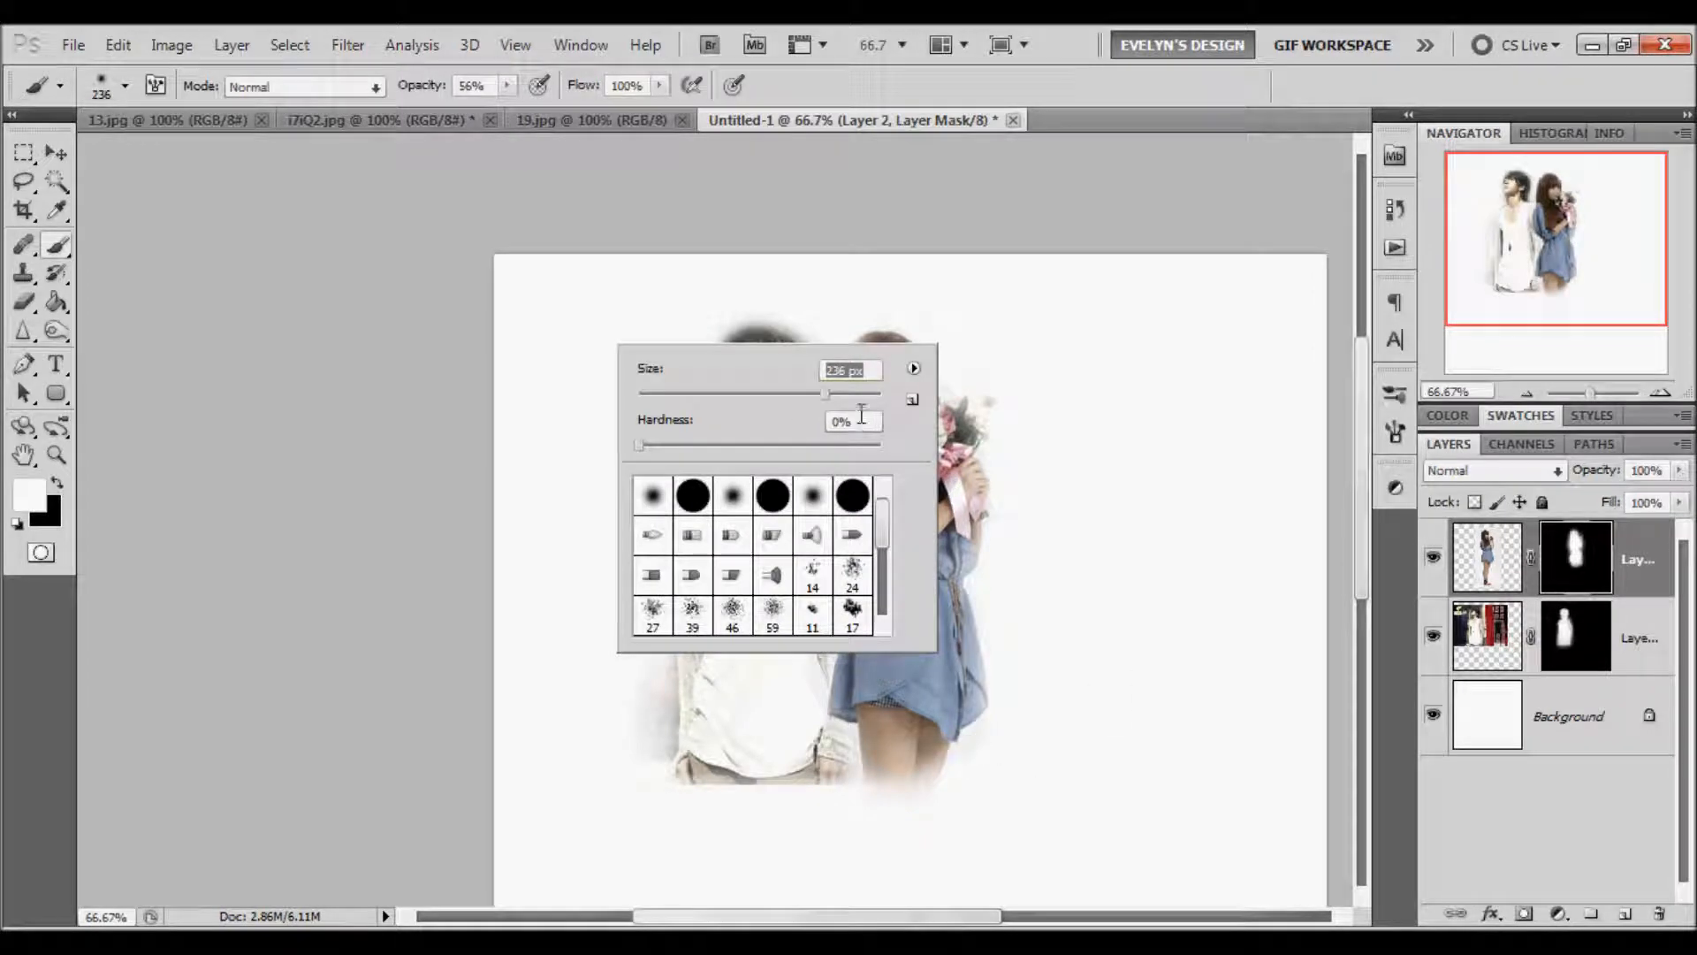
pyautogui.moveTo(850, 407); pyautogui.dragTo(846, 395)
pyautogui.click(1542, 319)
pyautogui.click(1528, 391)
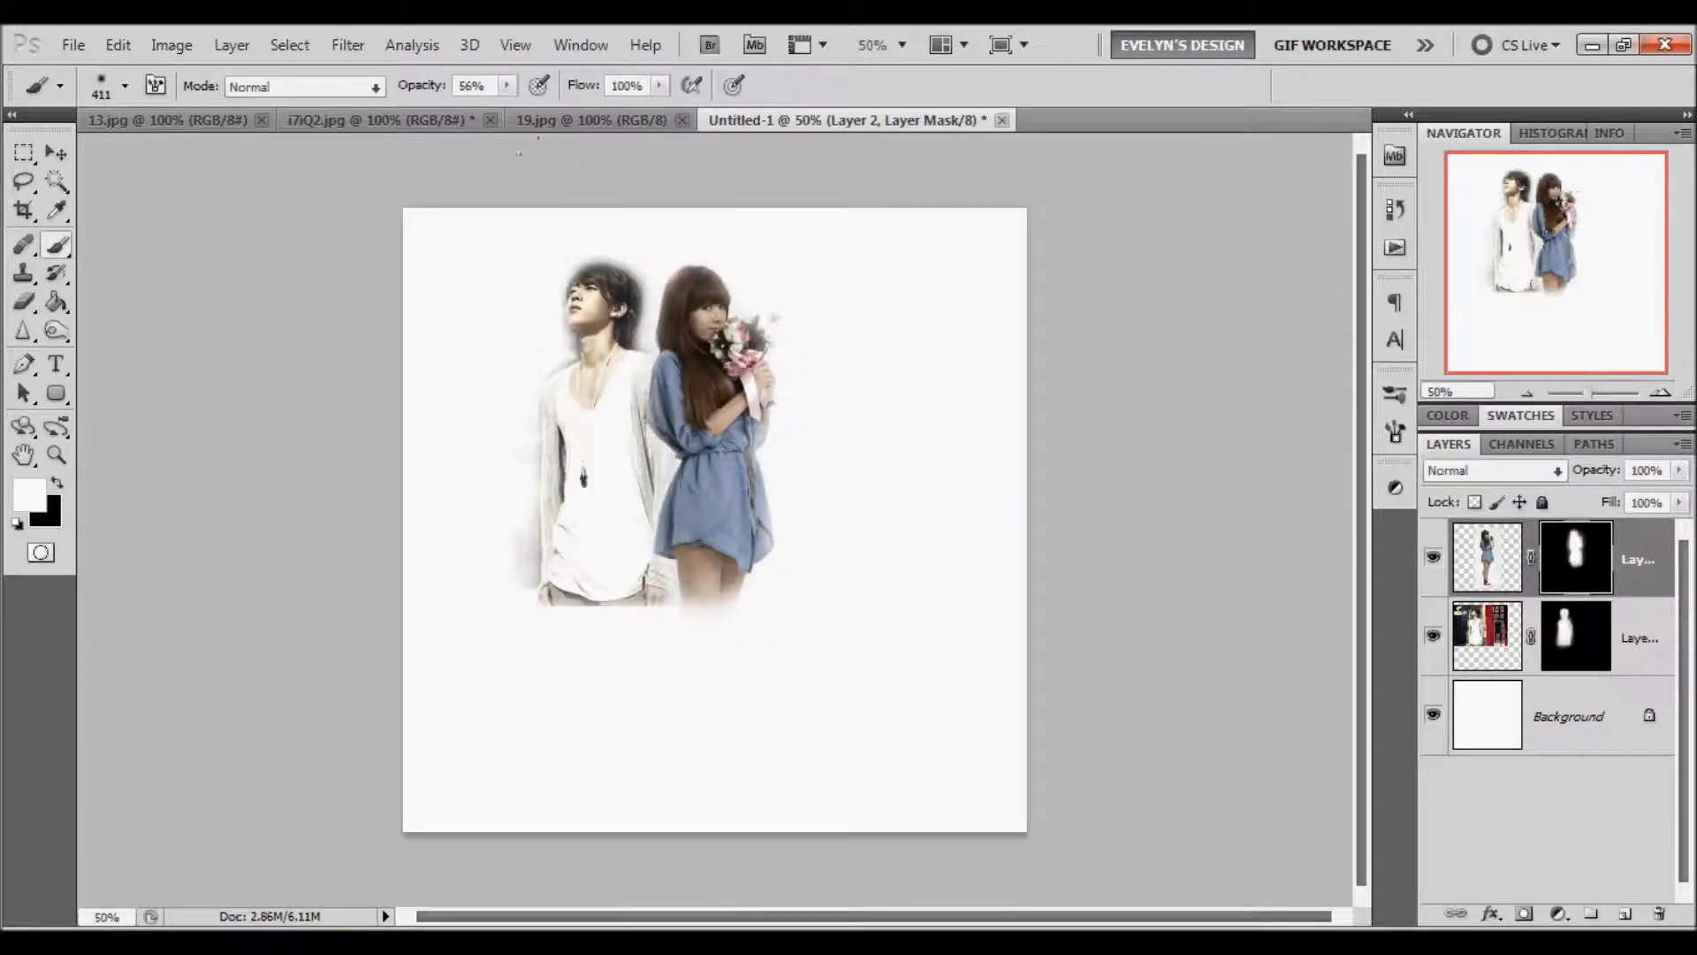
pyautogui.click(507, 85)
pyautogui.moveTo(513, 107); pyautogui.dragTo(594, 115)
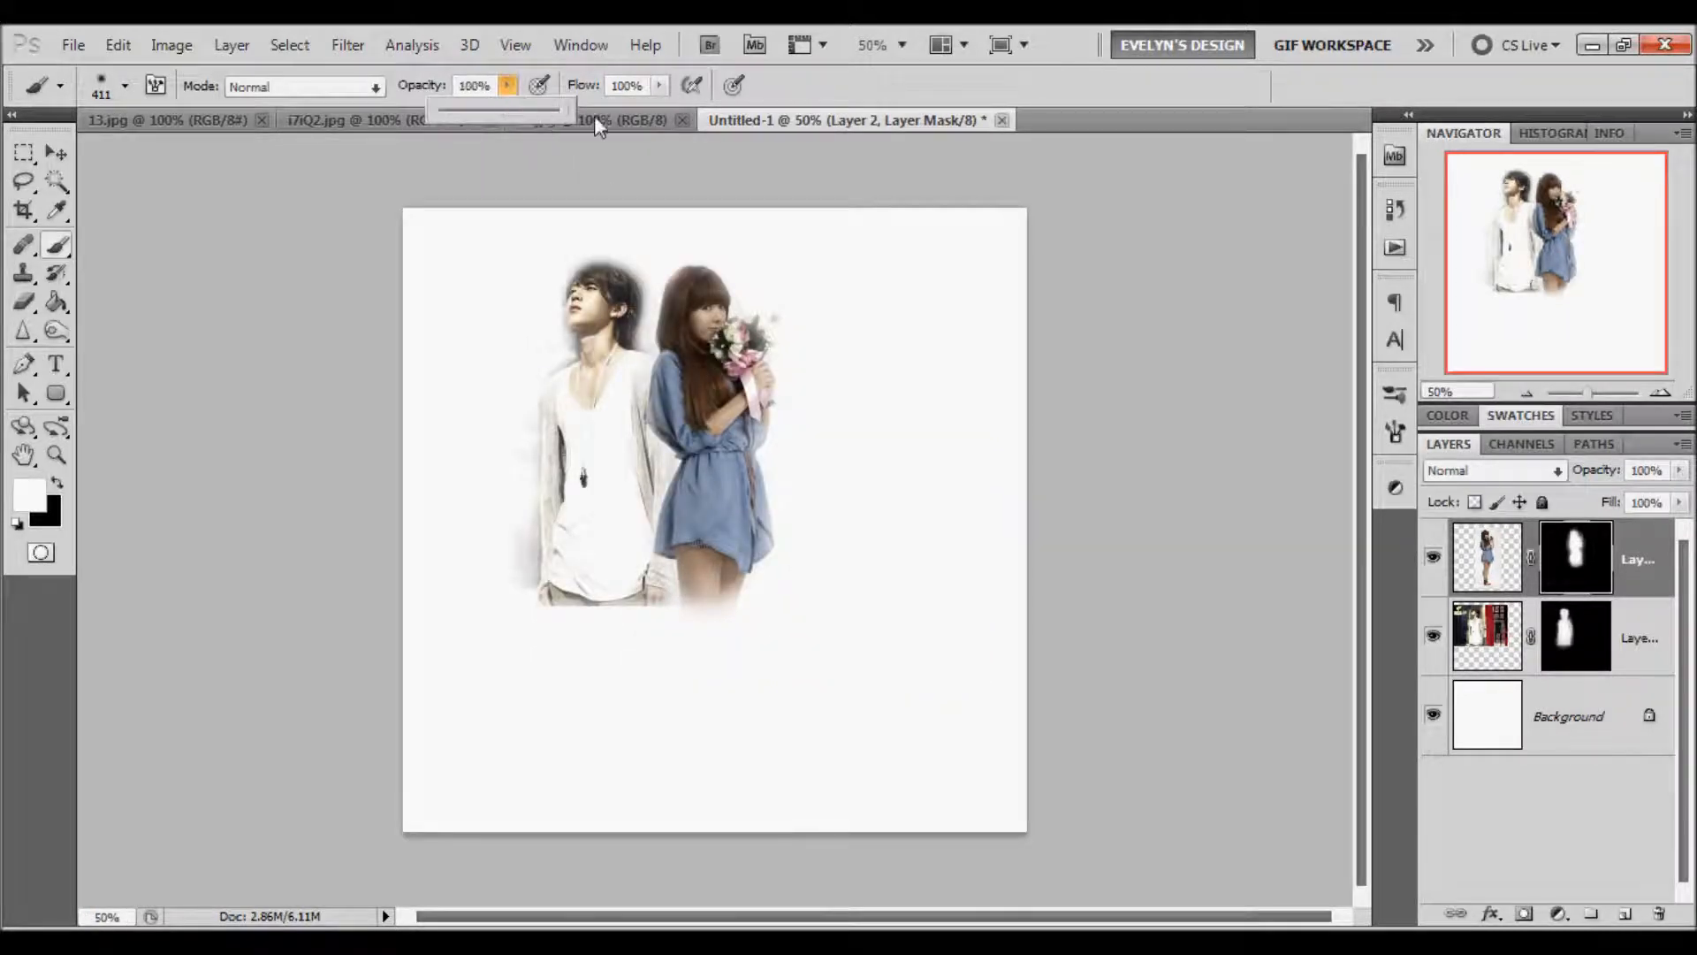
pyautogui.press('x')
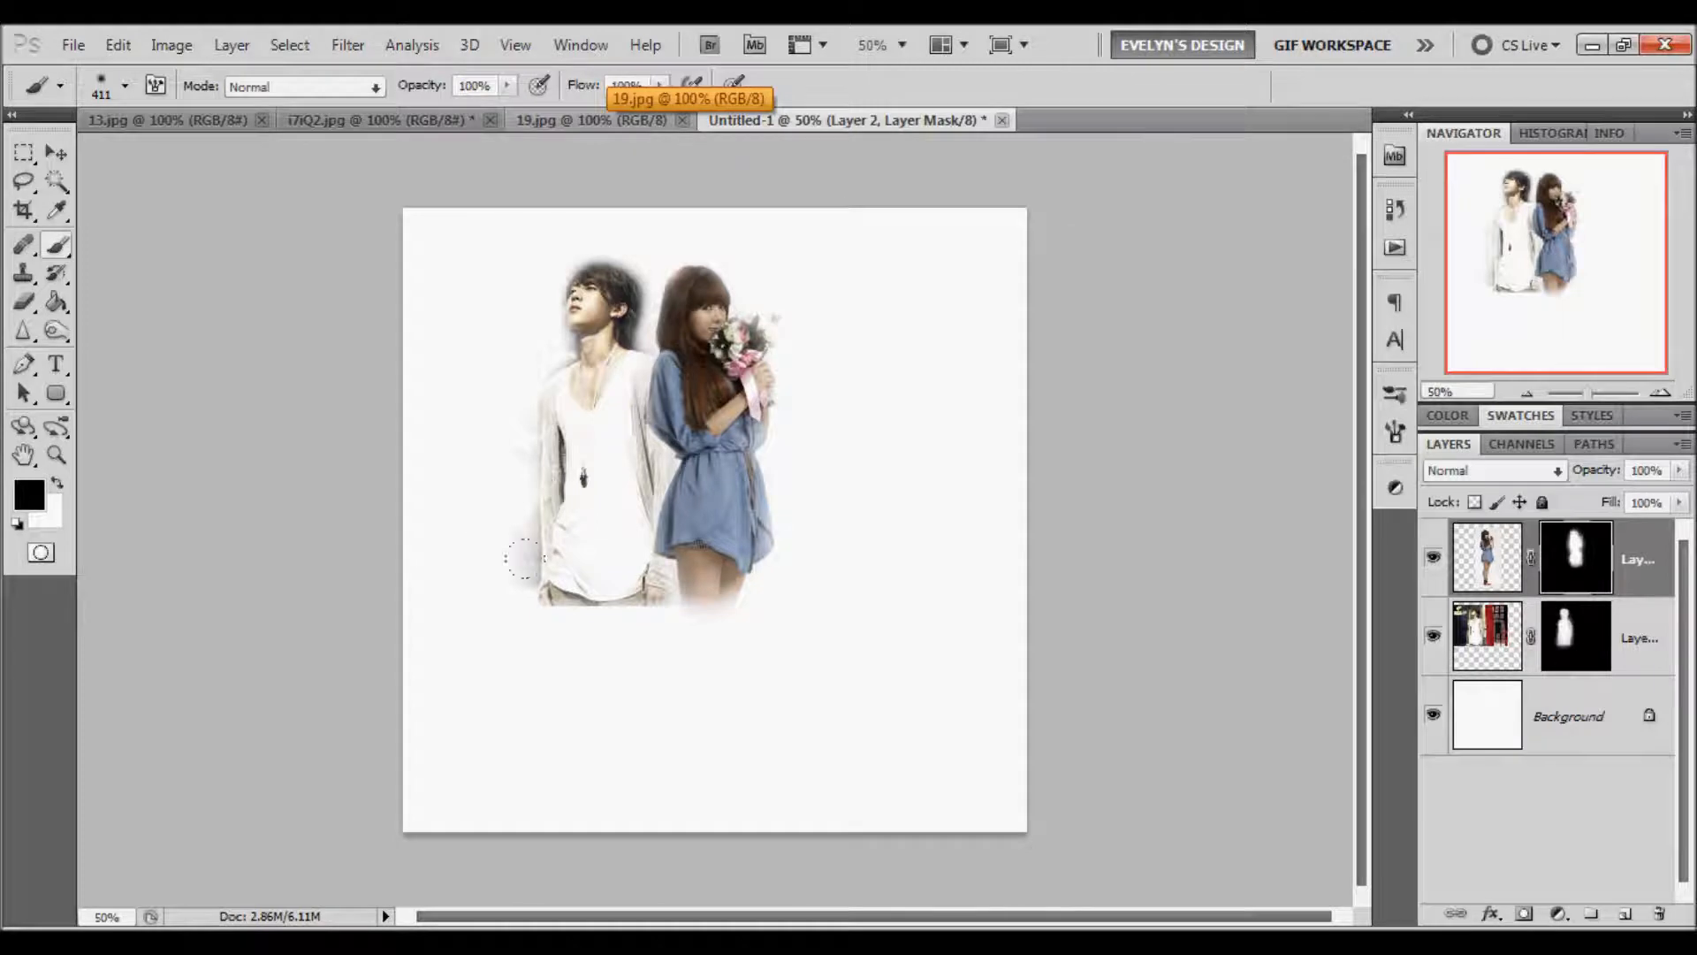
# Step: Paint black on both layer masks to fade the woman's thighs and the lower edge of the man's clothes
pyautogui.moveTo(884, 575)
pyautogui.mouseDown()
pyautogui.moveTo(345, 617)
pyautogui.moveTo(849, 610)
pyautogui.mouseUp()
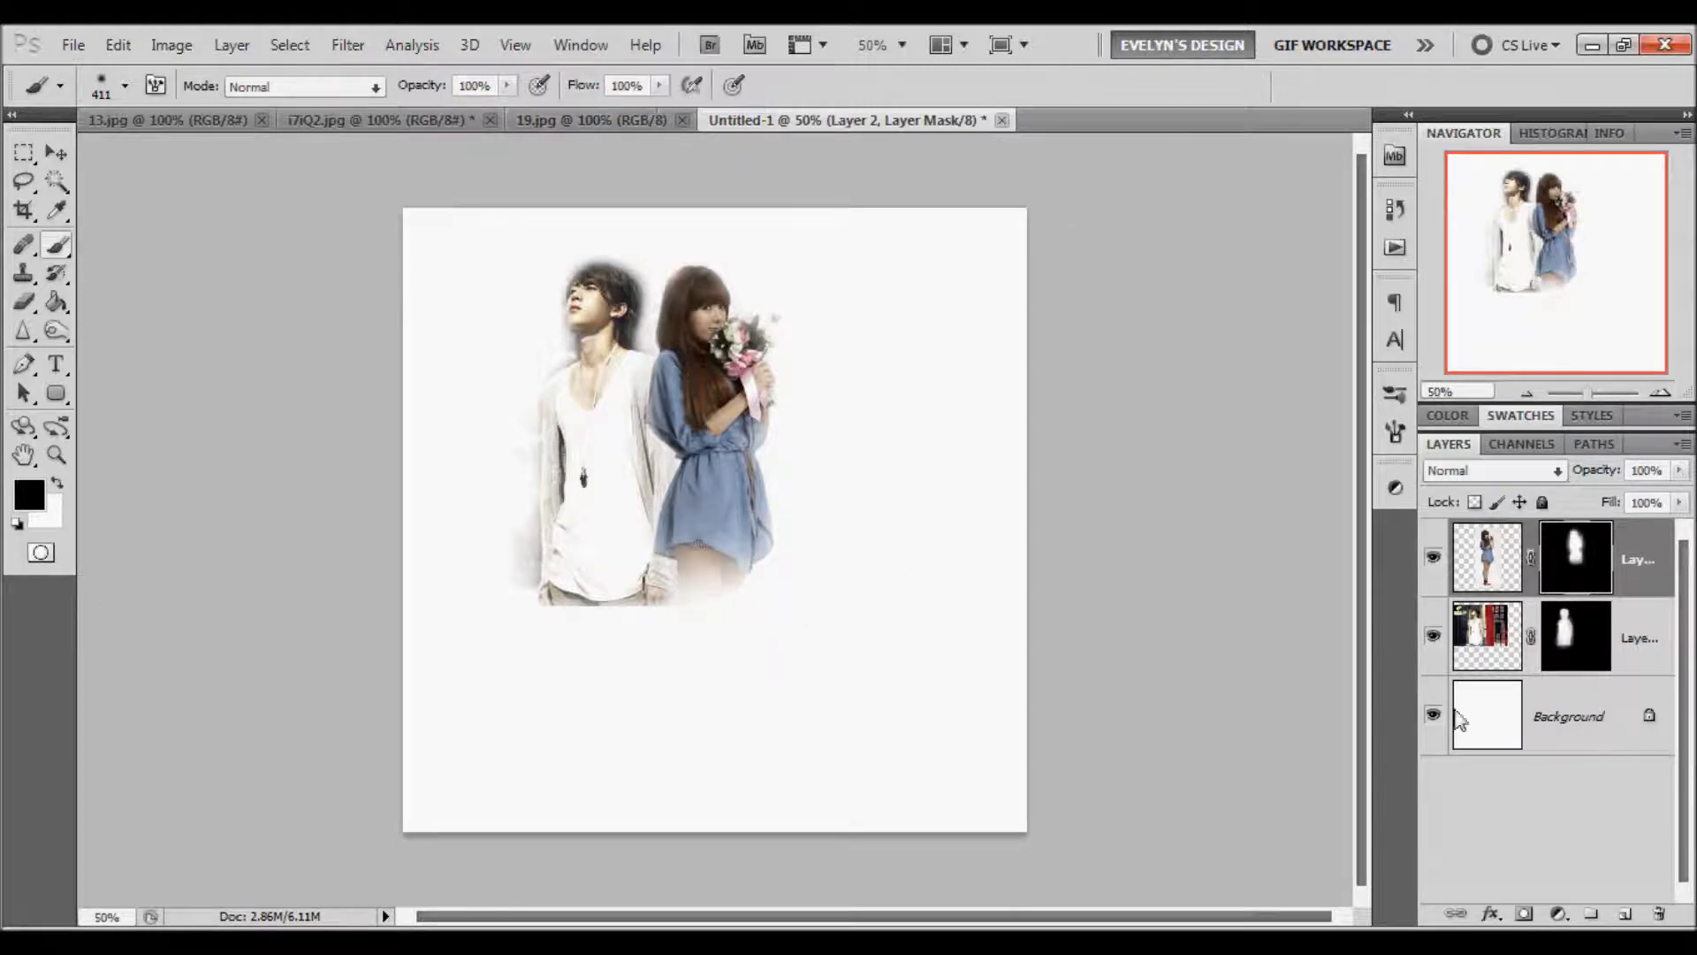
pyautogui.click(1583, 652)
pyautogui.moveTo(500, 587)
pyautogui.mouseDown()
pyautogui.moveTo(362, 584)
pyautogui.moveTo(871, 587)
pyautogui.moveTo(223, 604)
pyautogui.mouseUp()
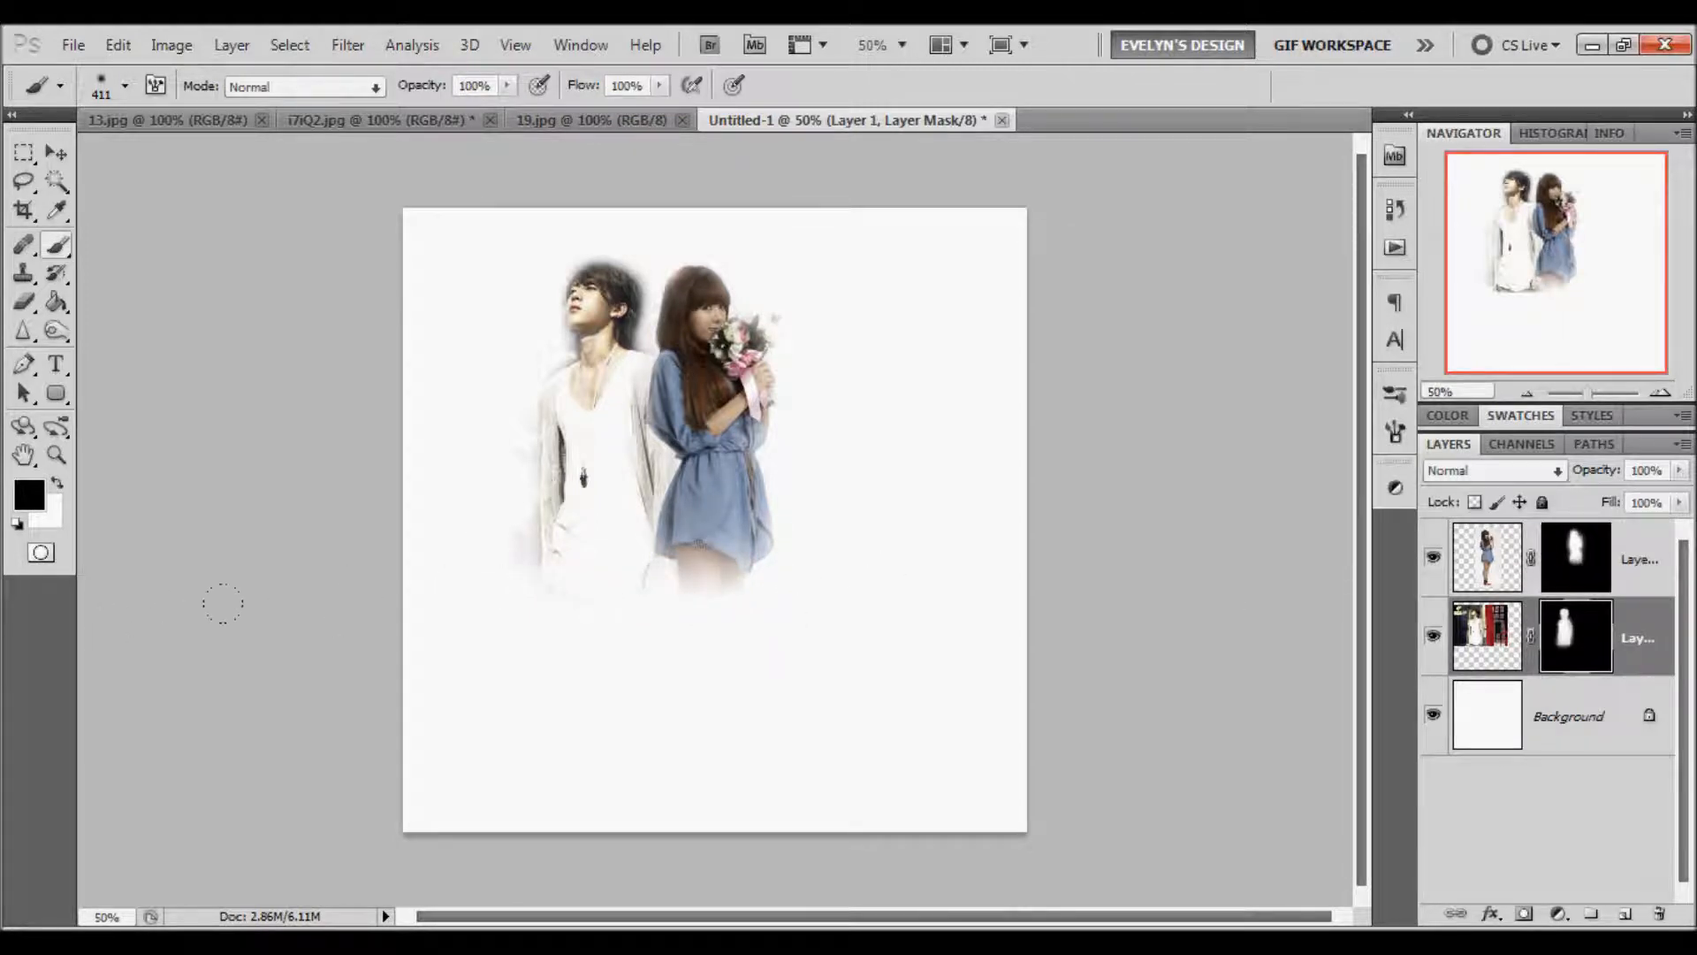
# Step: Move the man and woman layers together toward the centre of the canvas
pyautogui.keyDown('shift'); pyautogui.click(1648, 588); pyautogui.keyUp('shift')
pyautogui.press('v')
pyautogui.moveTo(732, 444); pyautogui.dragTo(789, 477)
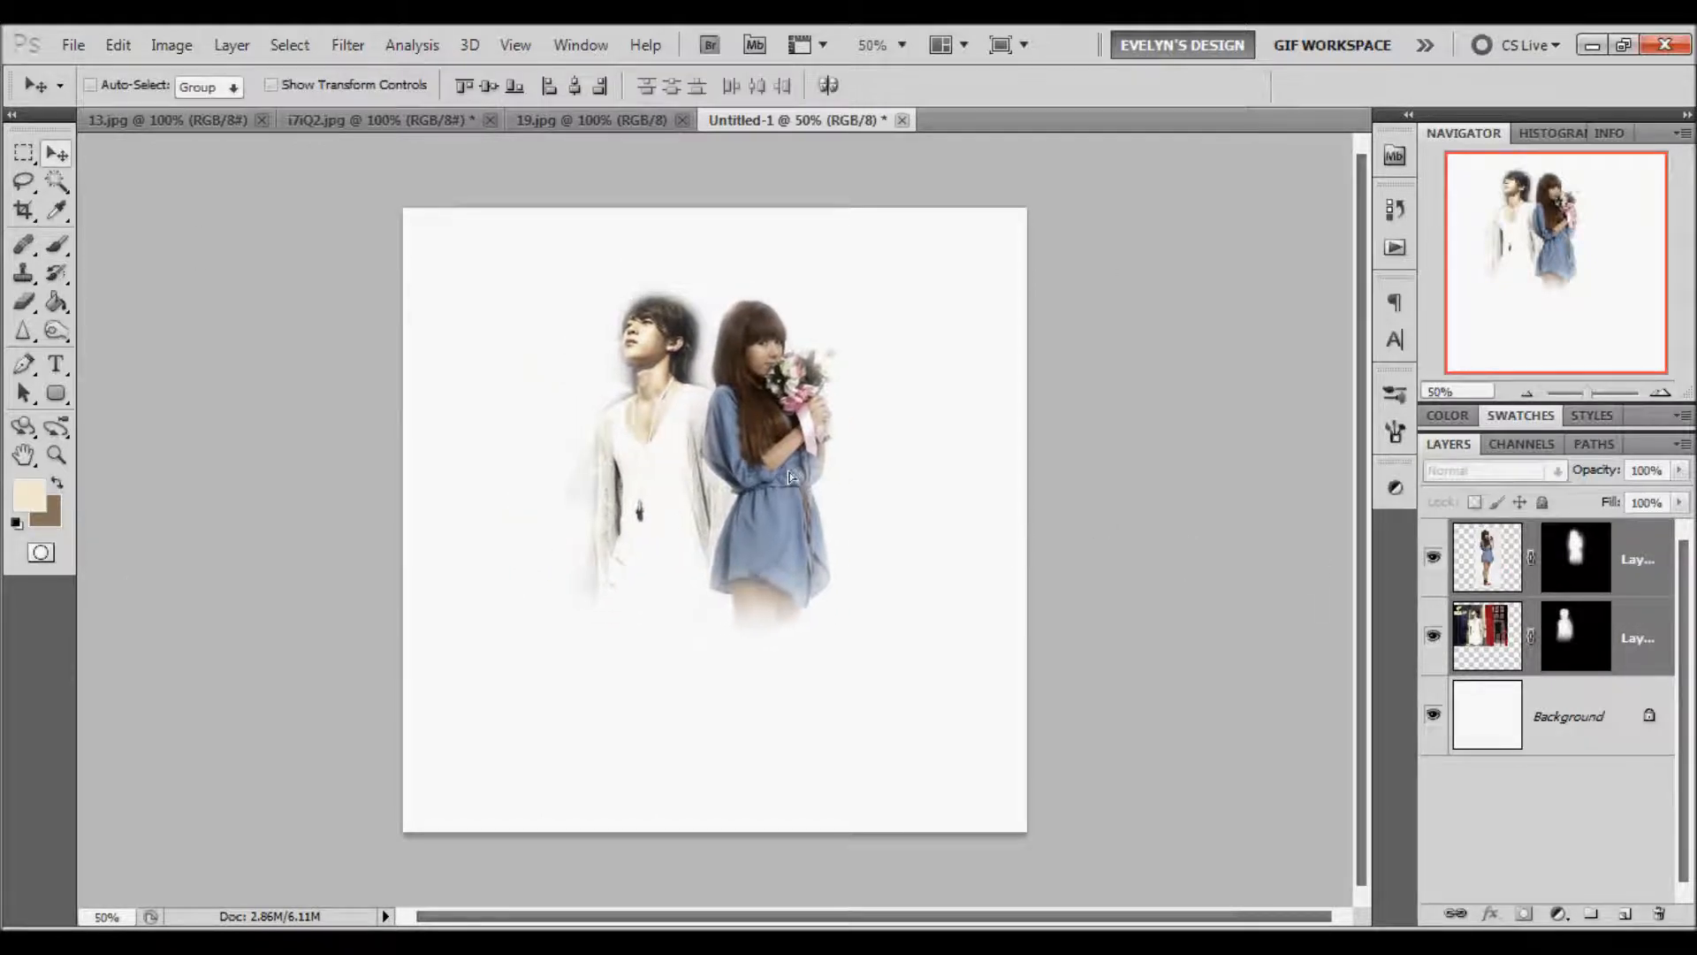
# Step: Crop the canvas to a tall rectangular selection around the couple, starting from the canvas's top edge
pyautogui.click(24, 152)
pyautogui.moveTo(555, 209); pyautogui.dragTo(877, 737)
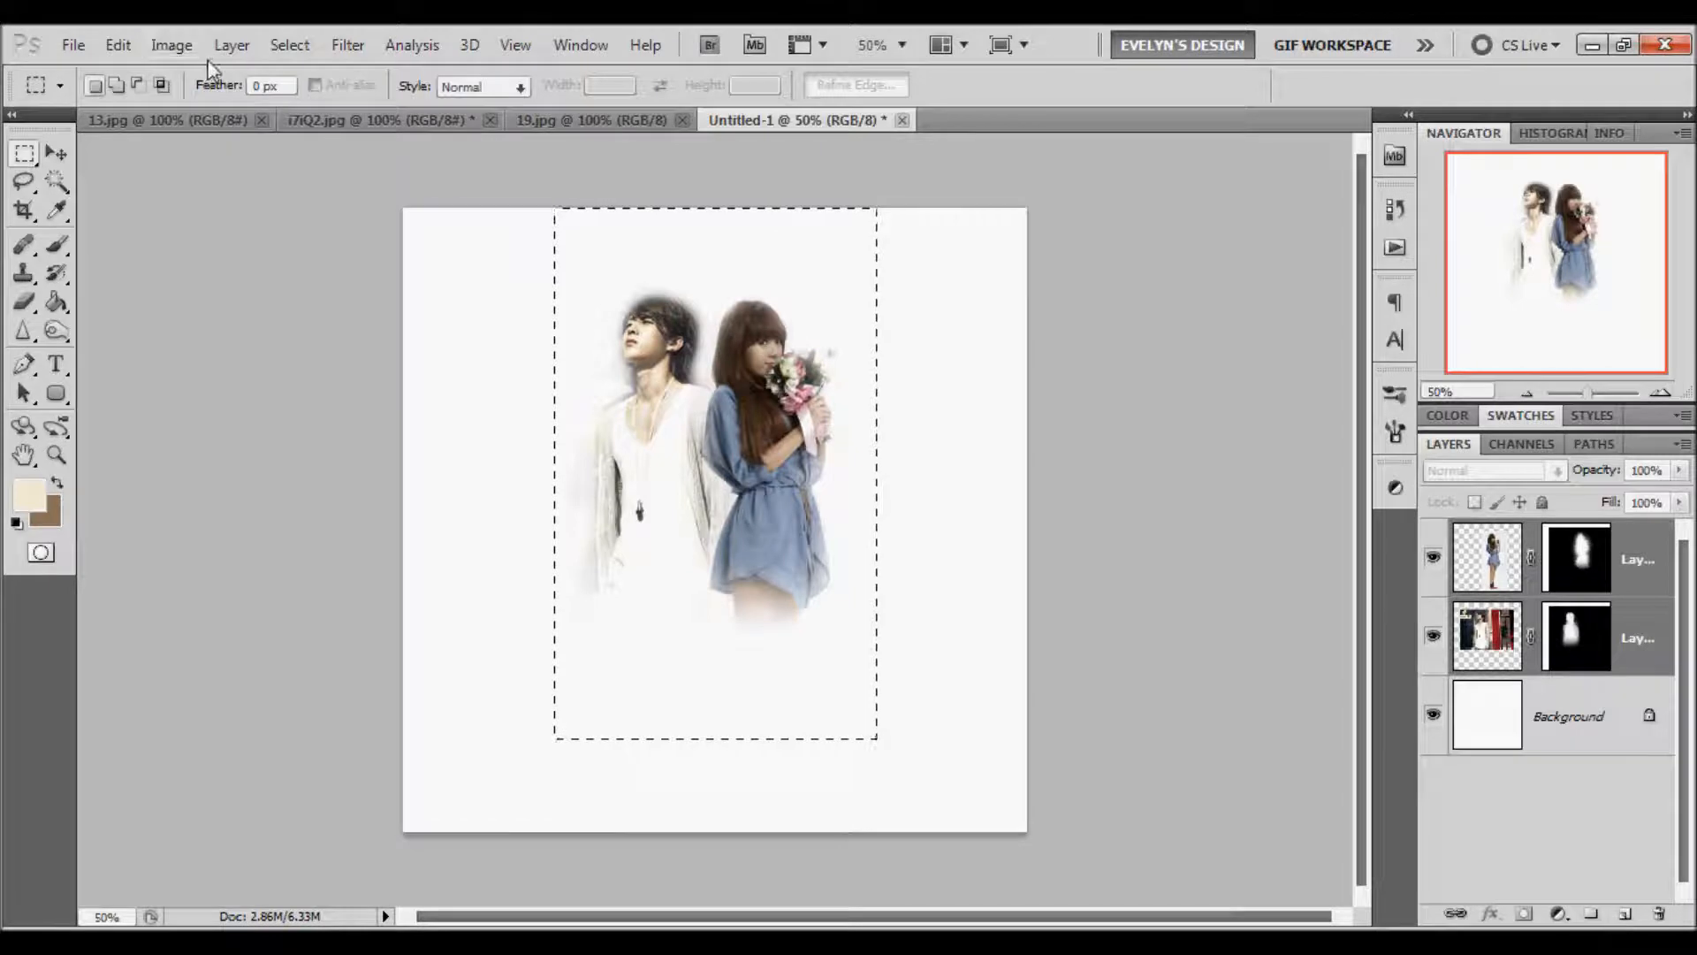
pyautogui.click(172, 44)
pyautogui.click(266, 294)
pyautogui.click(606, 226)
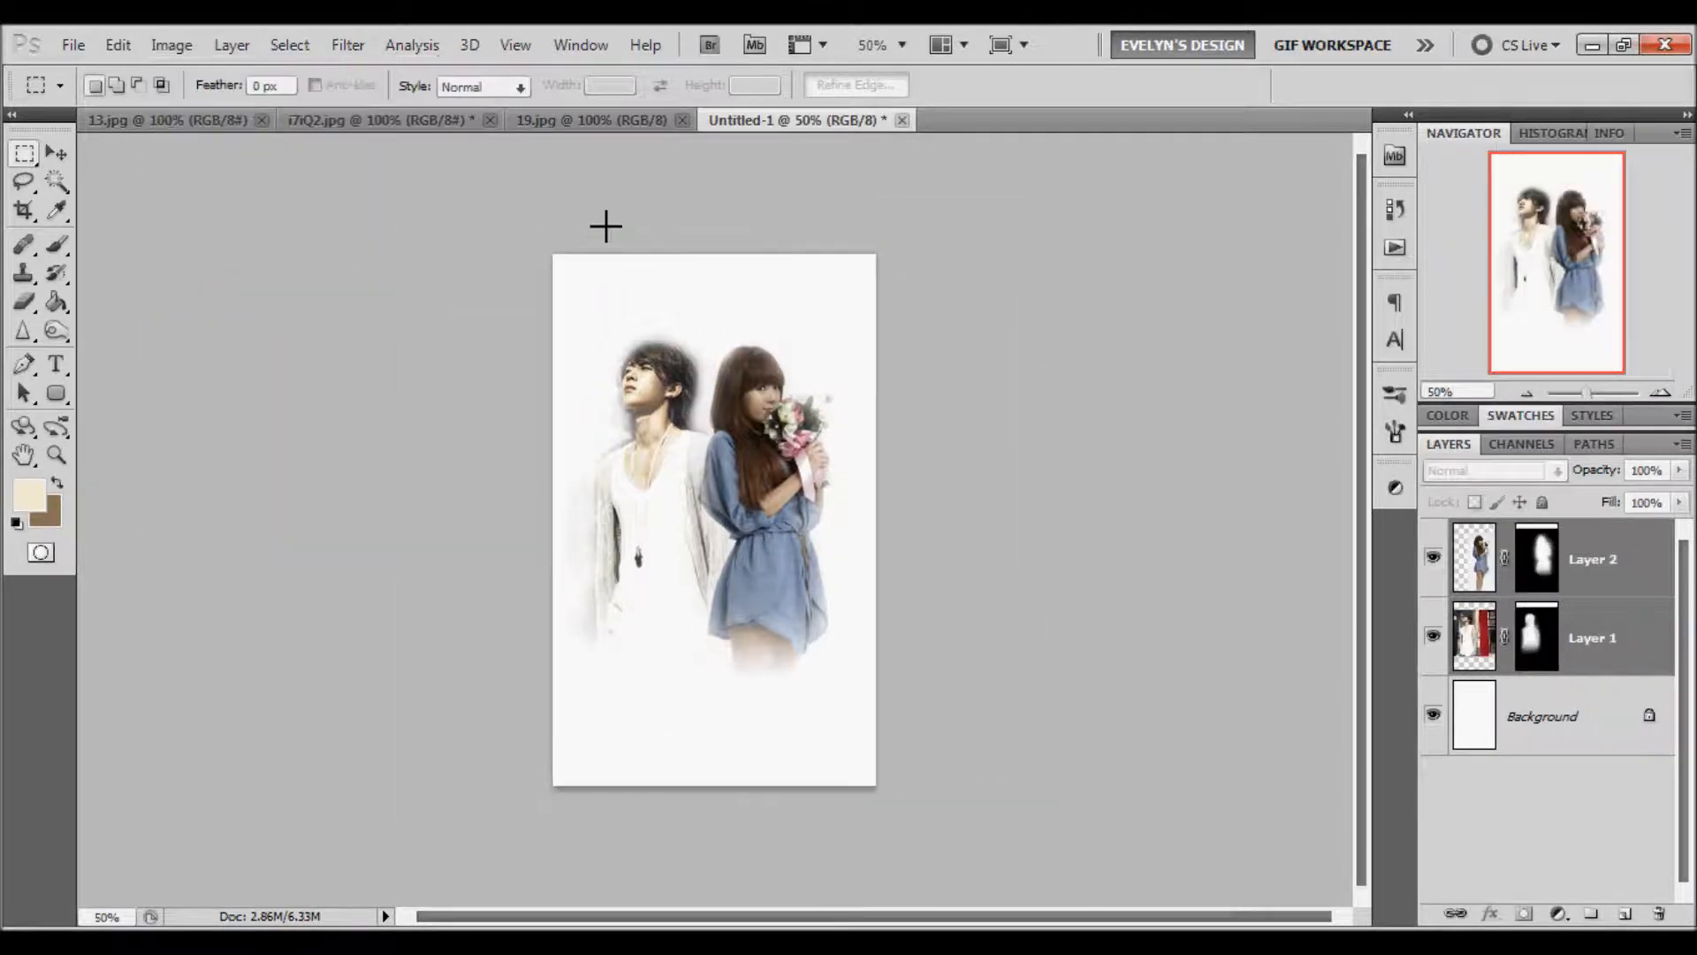
# Step: Copy the building picture 19.jpg into the poster document as a new layer
pyautogui.click(56, 454)
pyautogui.click(549, 436)
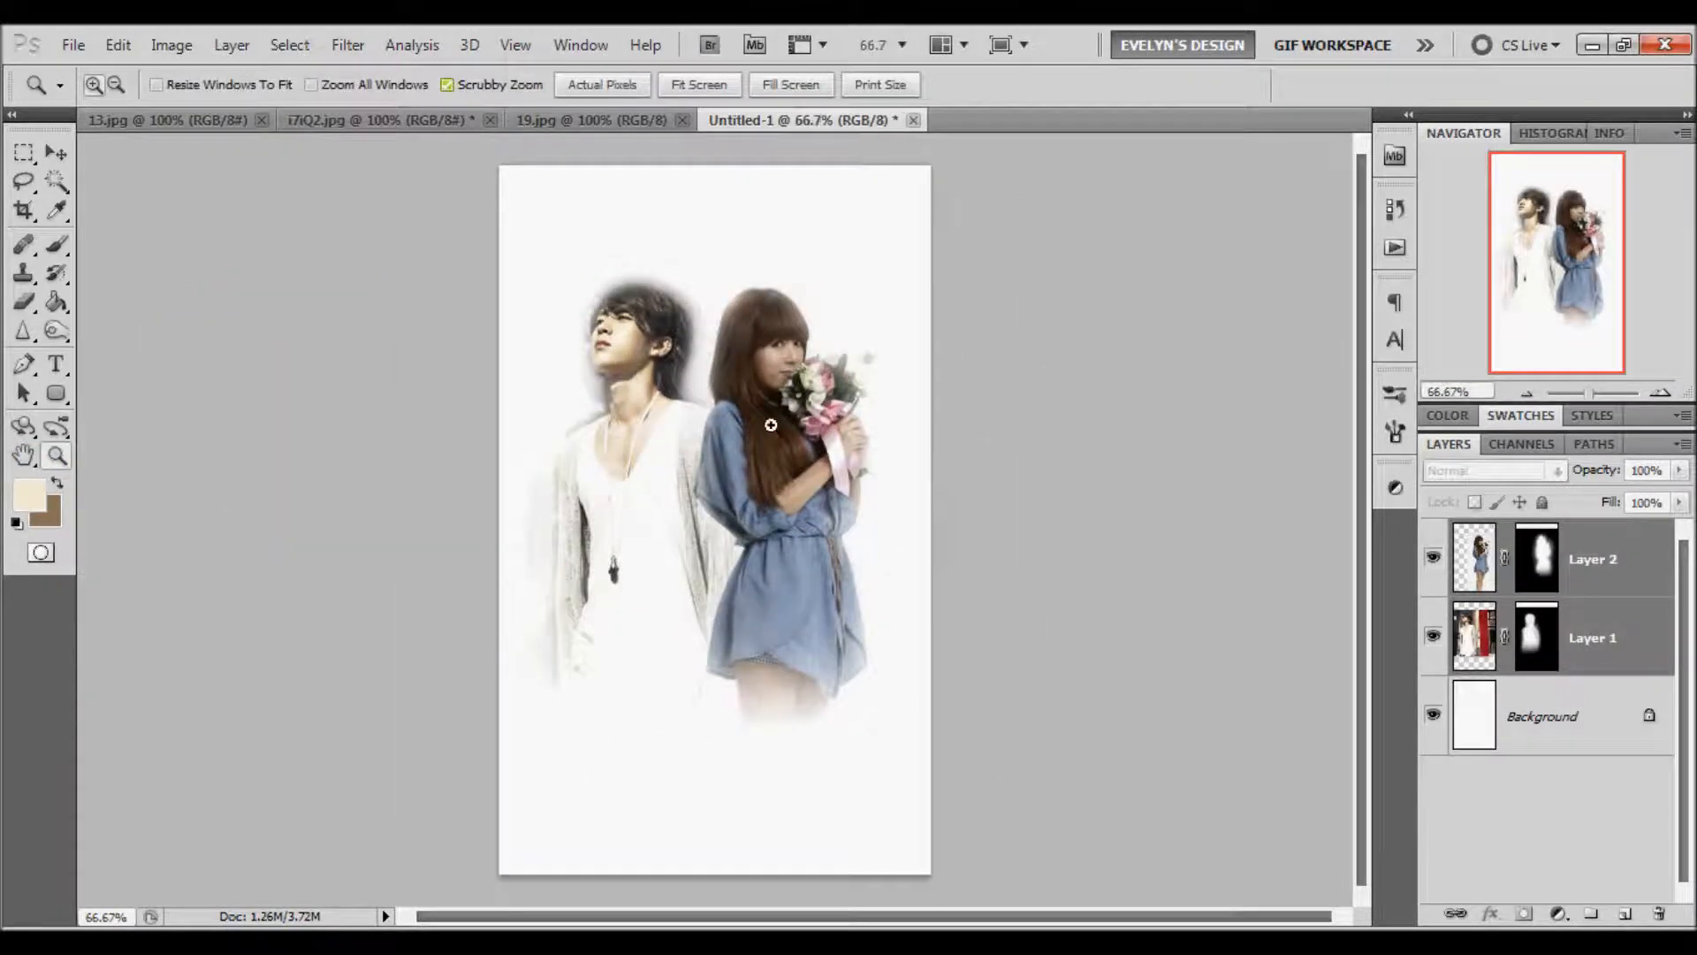
pyautogui.doubleClick(510, 142)
pyautogui.press('v')
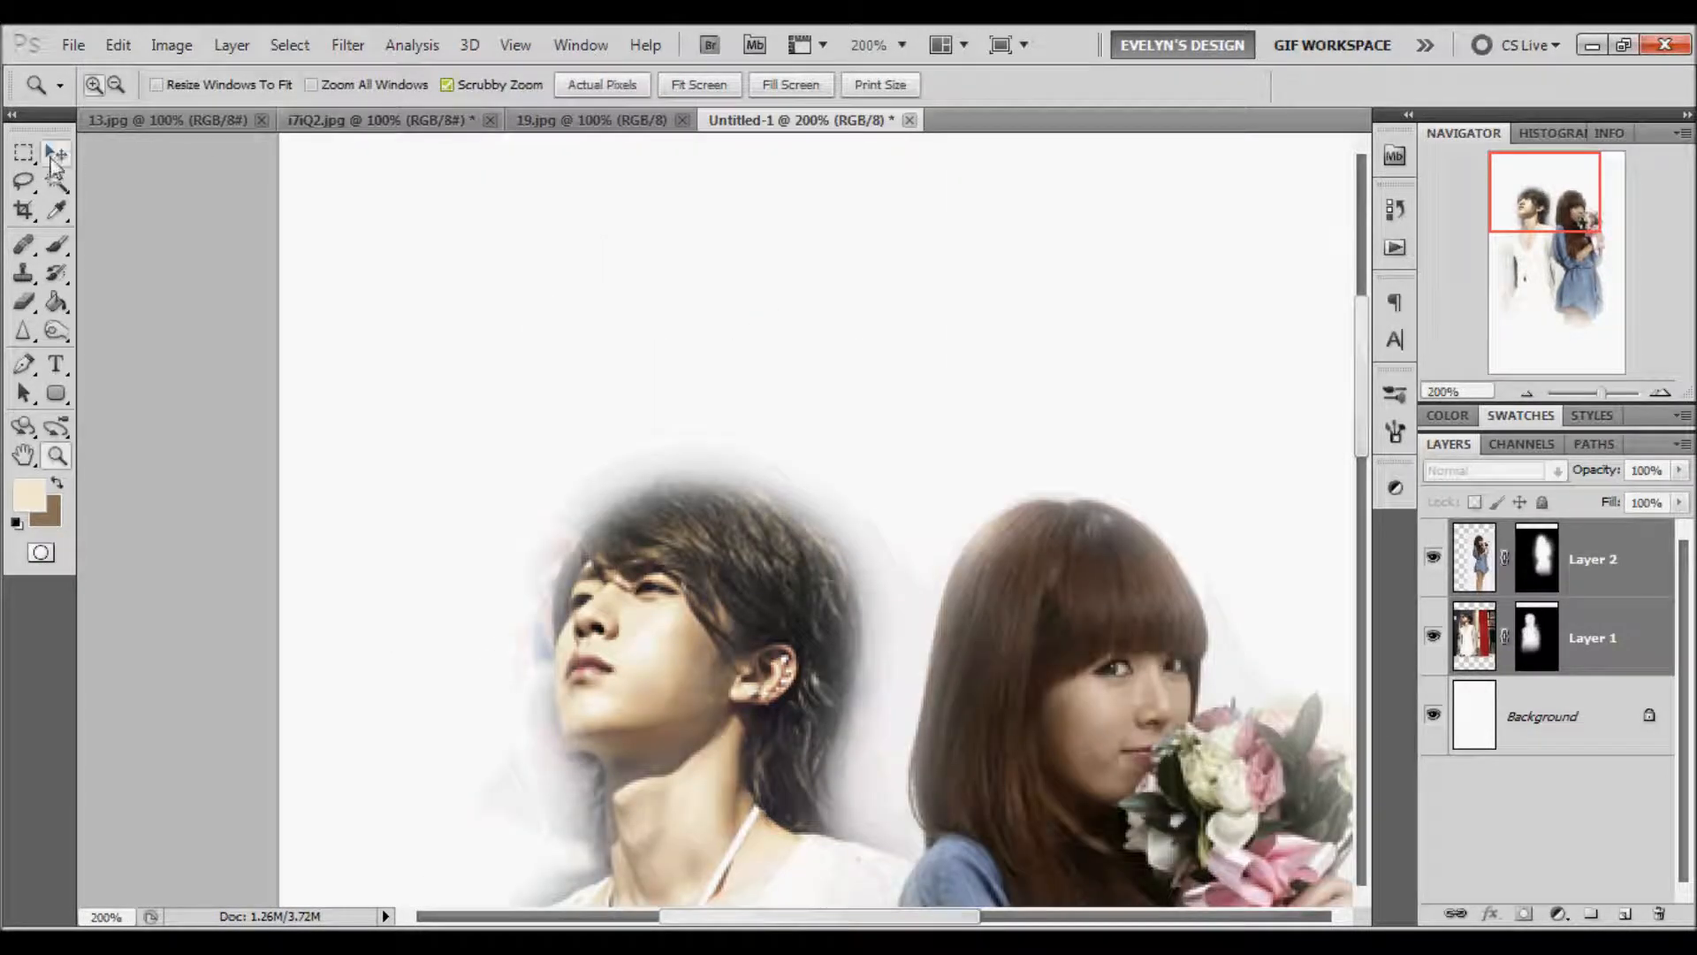
pyautogui.click(593, 122)
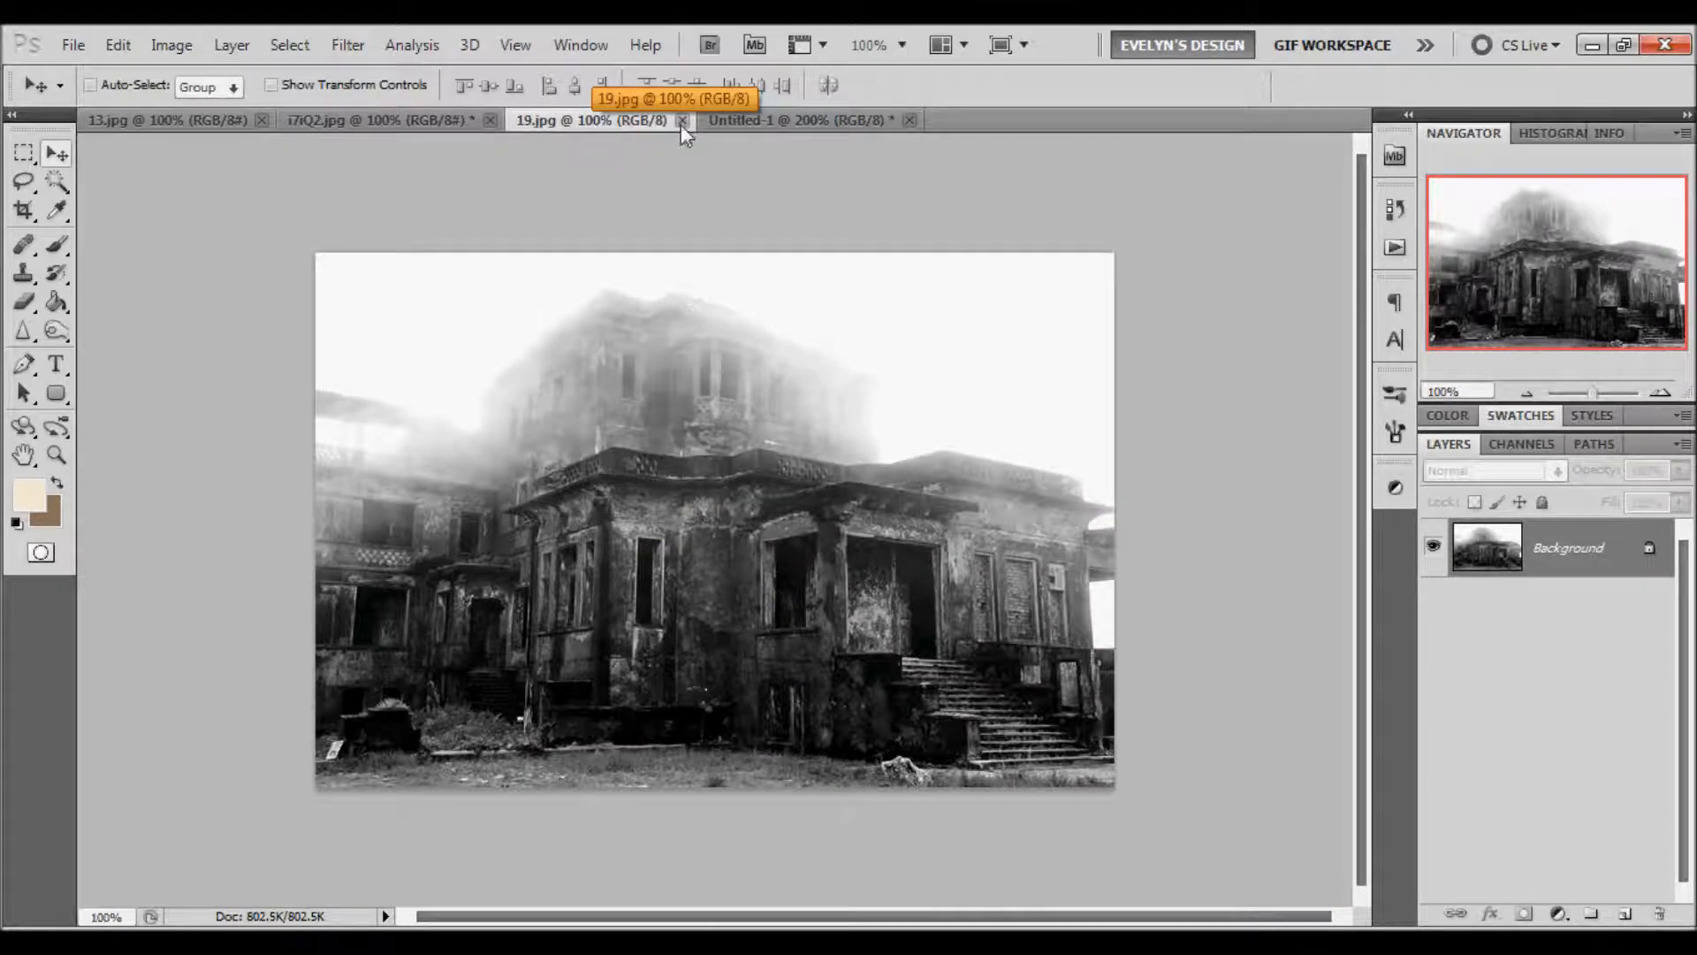
pyautogui.click(1524, 394)
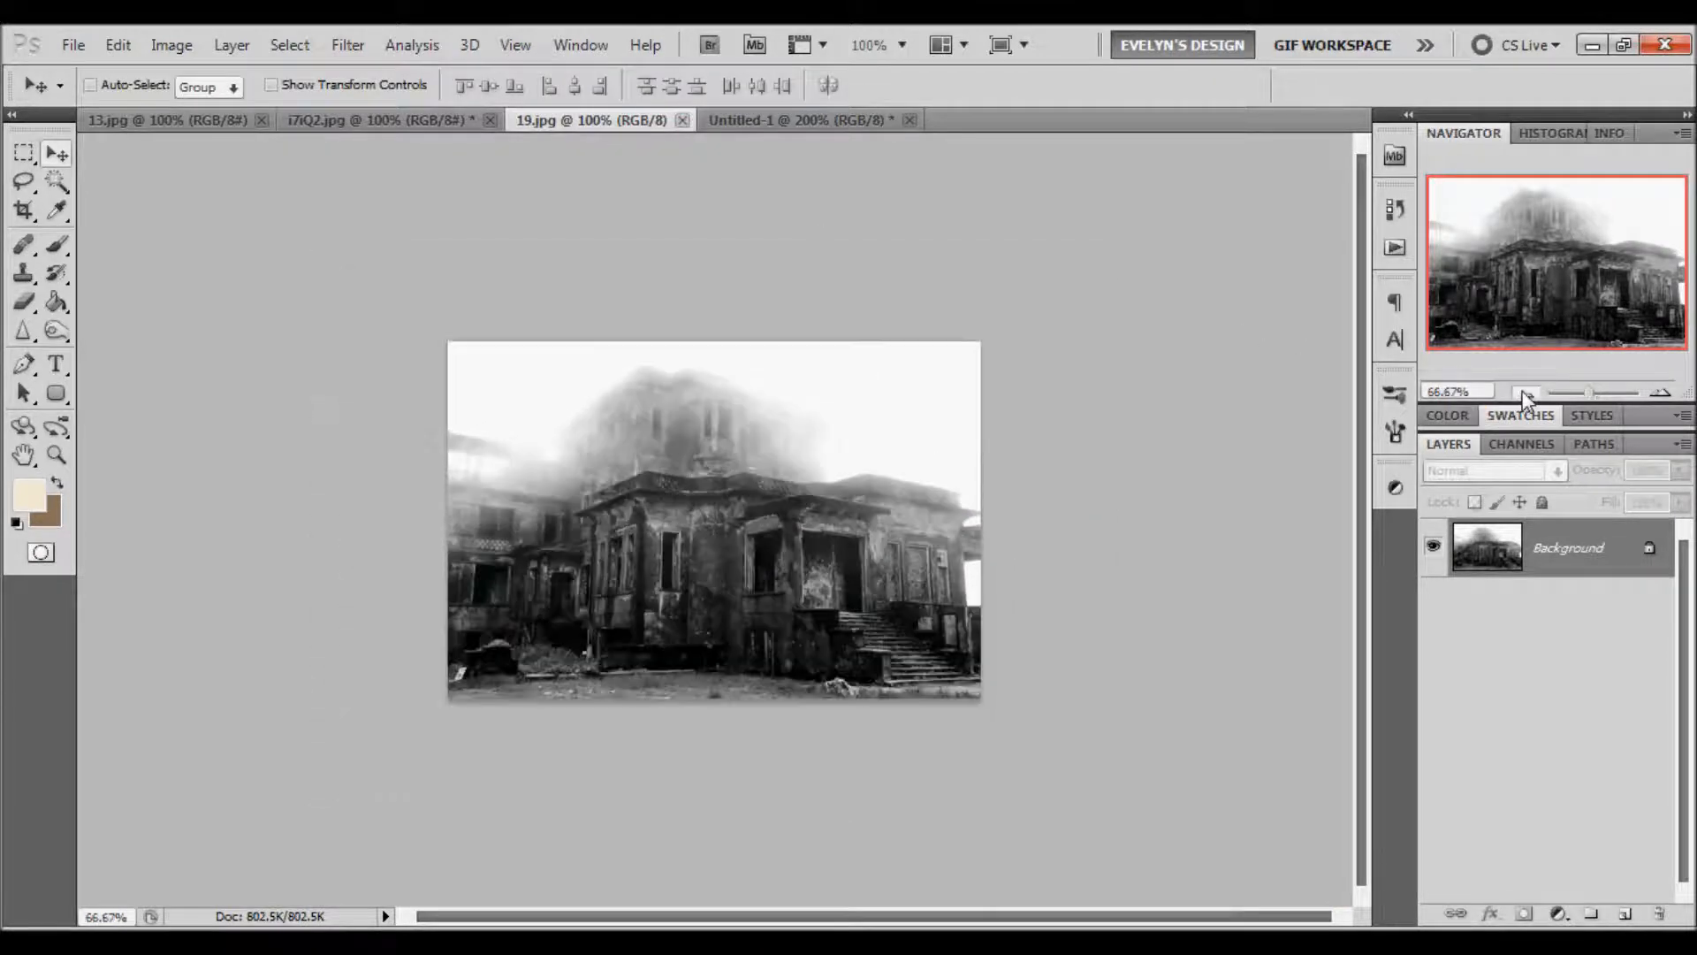
pyautogui.moveTo(790, 121); pyautogui.dragTo(795, 282)
# Step: Place the building layer beneath the man and woman layers and position it behind the couple
pyautogui.click(1526, 392)
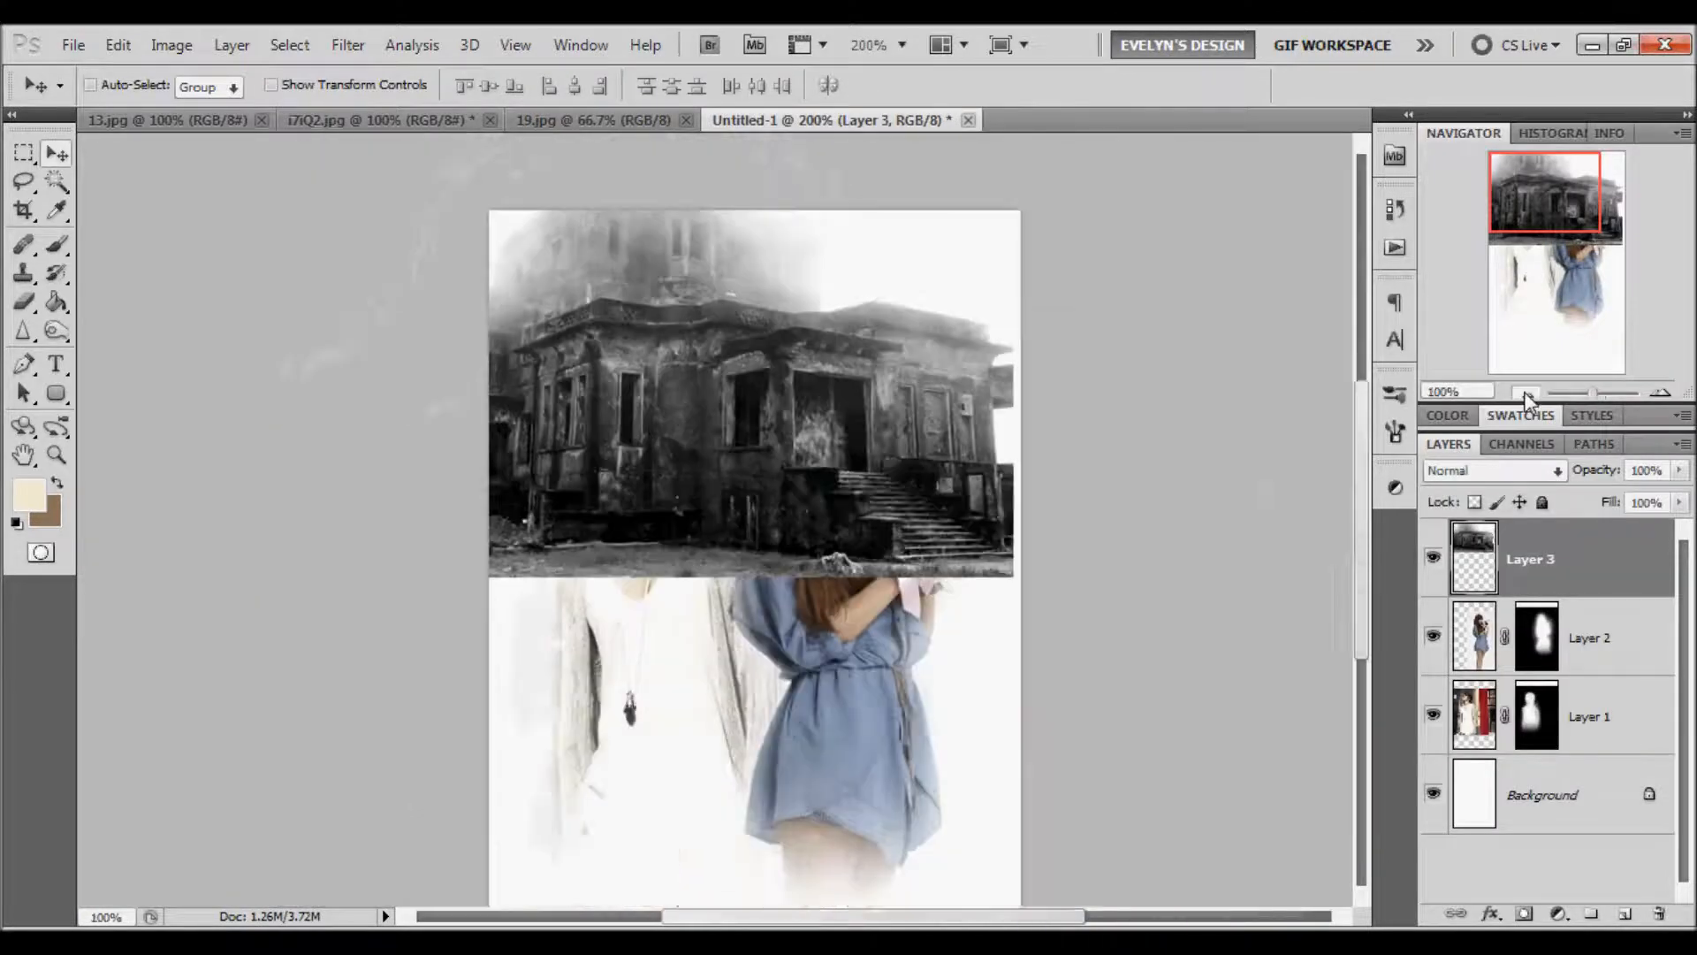
pyautogui.click(1526, 392)
pyautogui.moveTo(1581, 559); pyautogui.dragTo(1570, 751)
pyautogui.moveTo(837, 411); pyautogui.dragTo(875, 421)
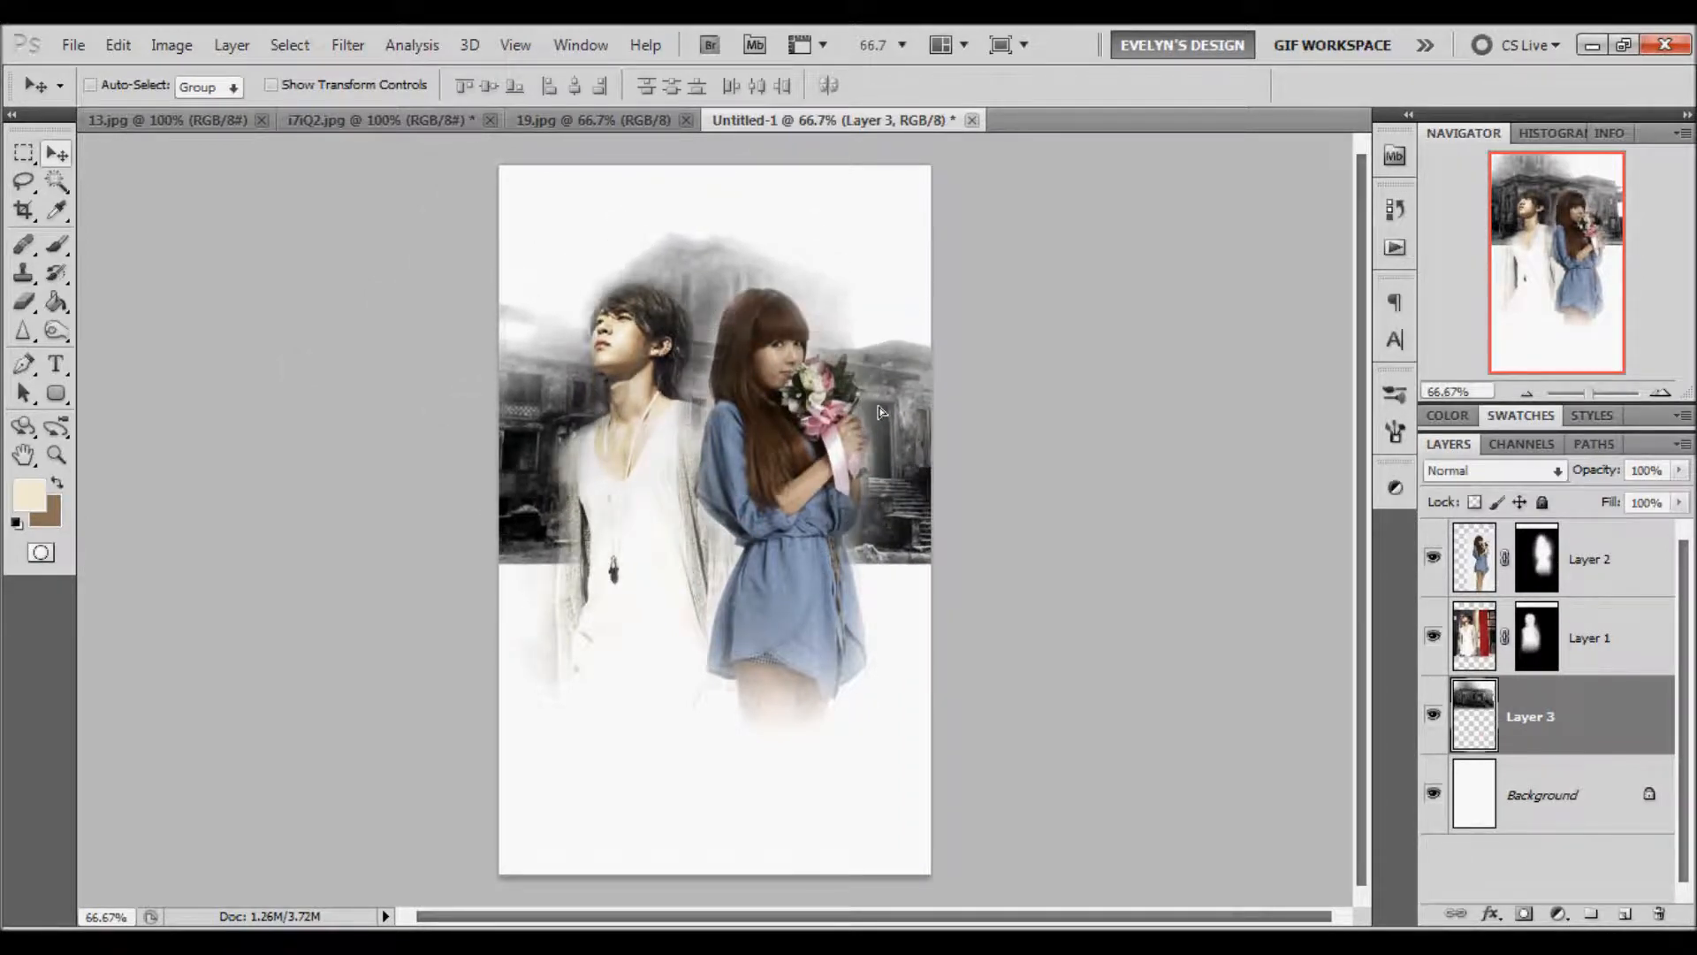
# Step: Activate the woman's layer mask, with default black and white colours and the soft brush reduced to 45 px
pyautogui.click(56, 456)
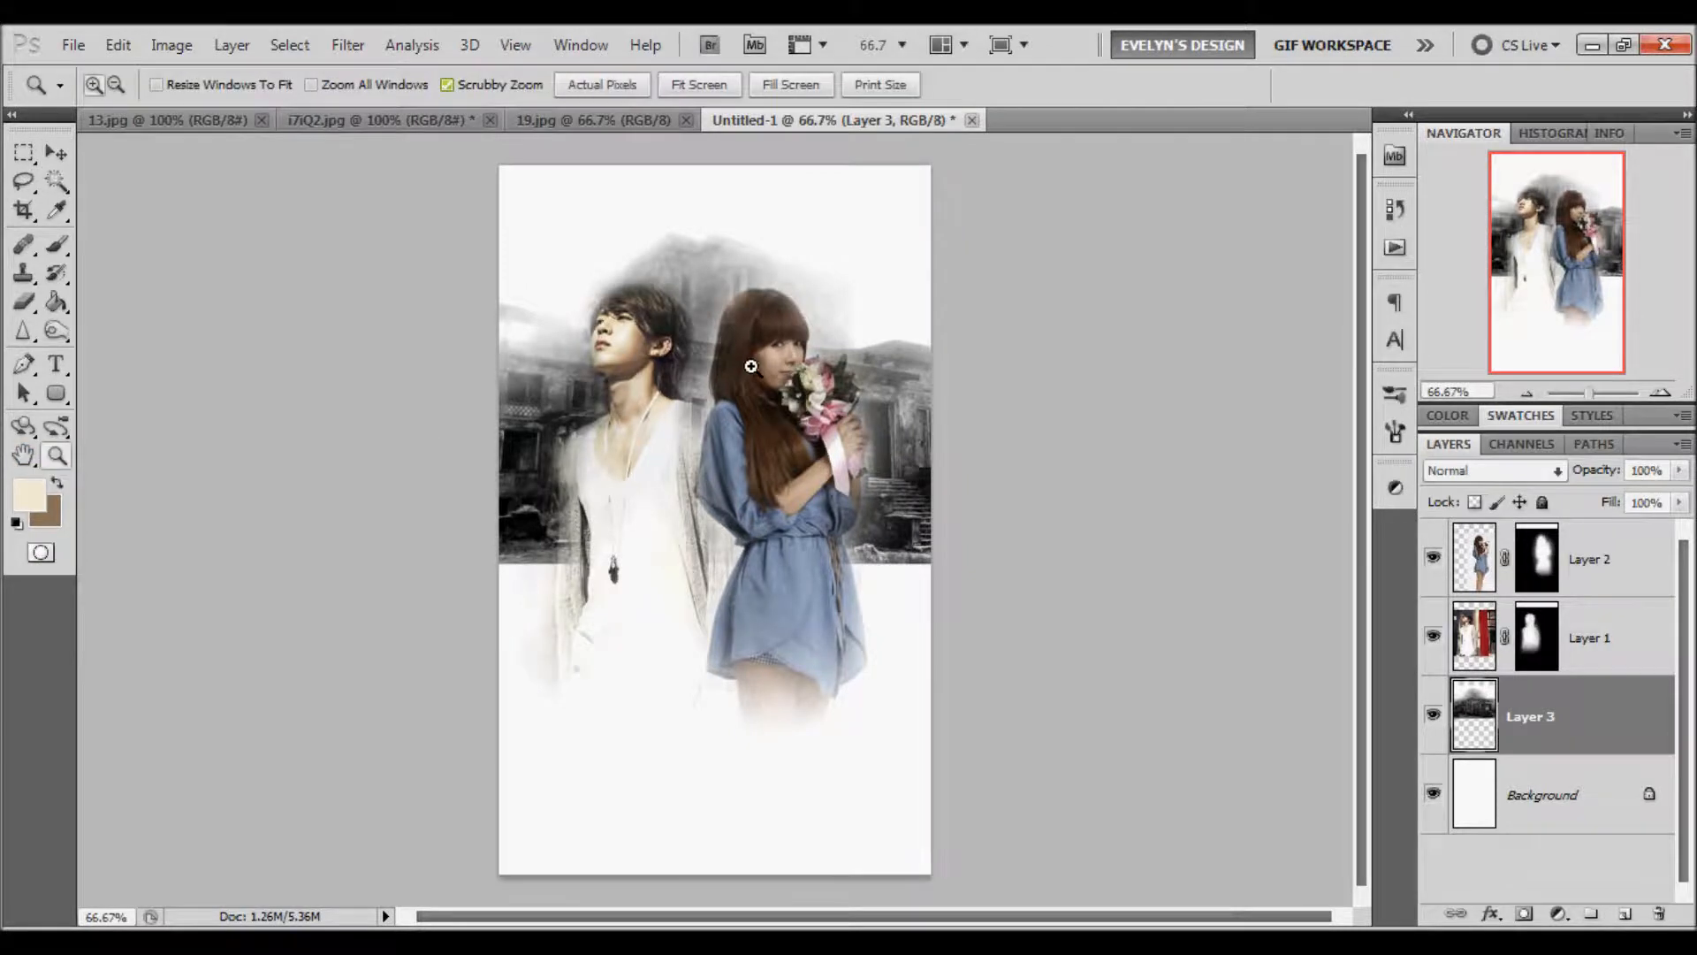
pyautogui.click(754, 362)
pyautogui.click(754, 362)
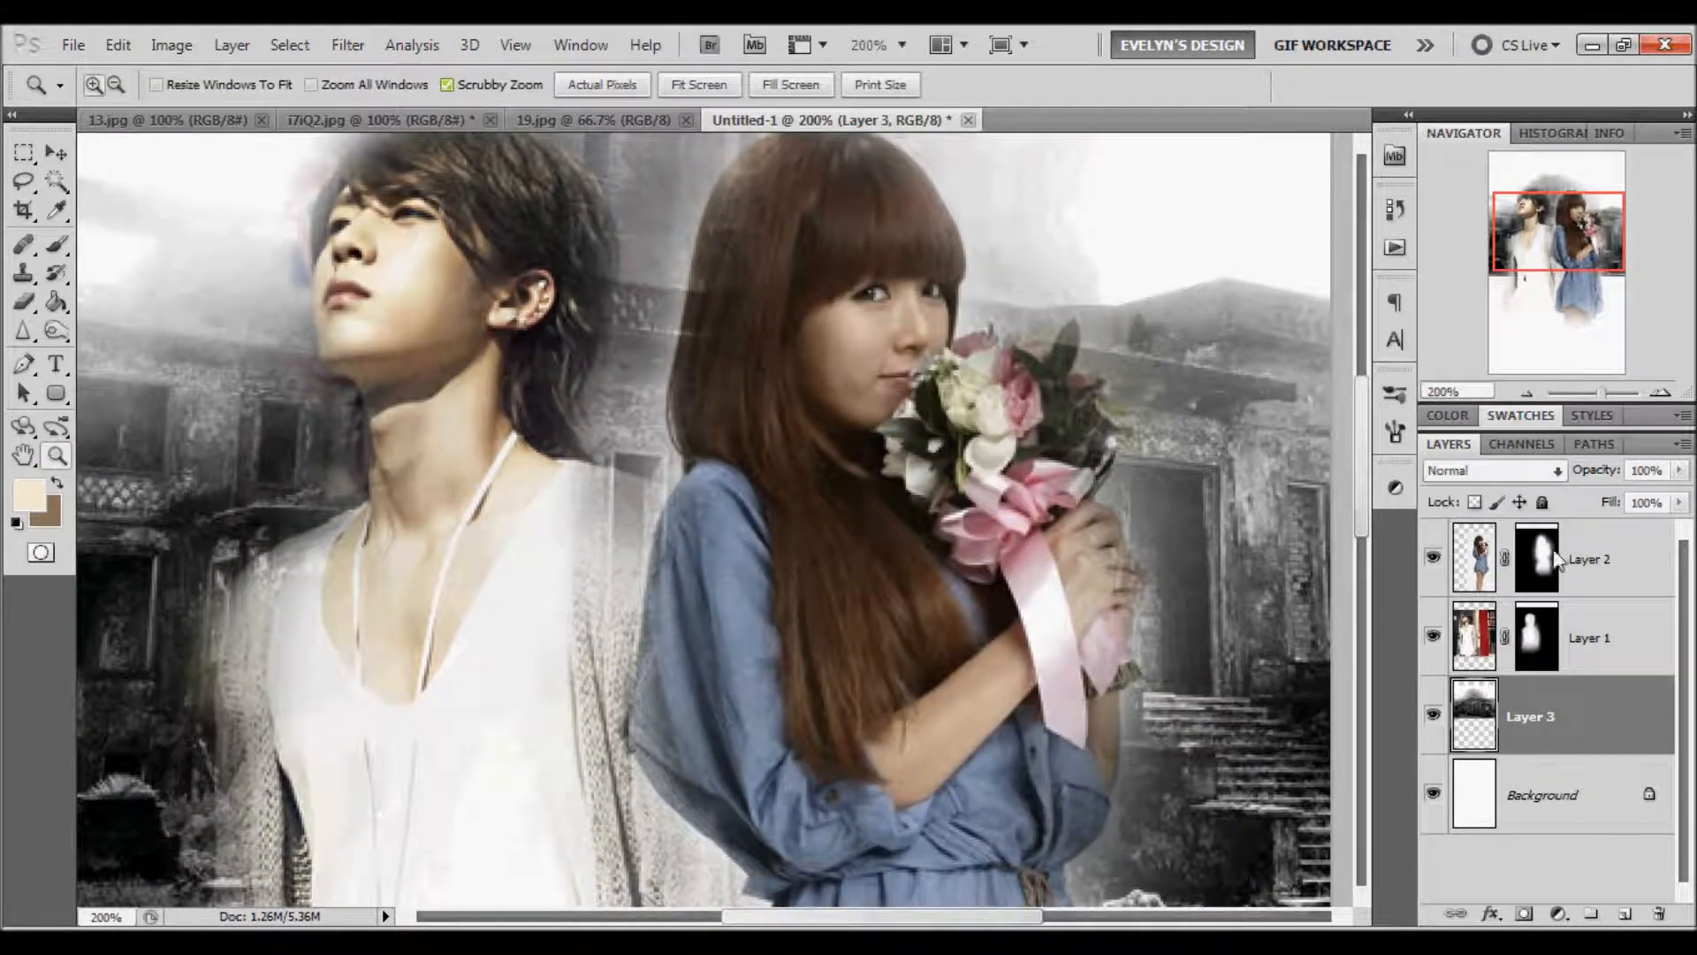
pyautogui.press('d')
pyautogui.click(1538, 559)
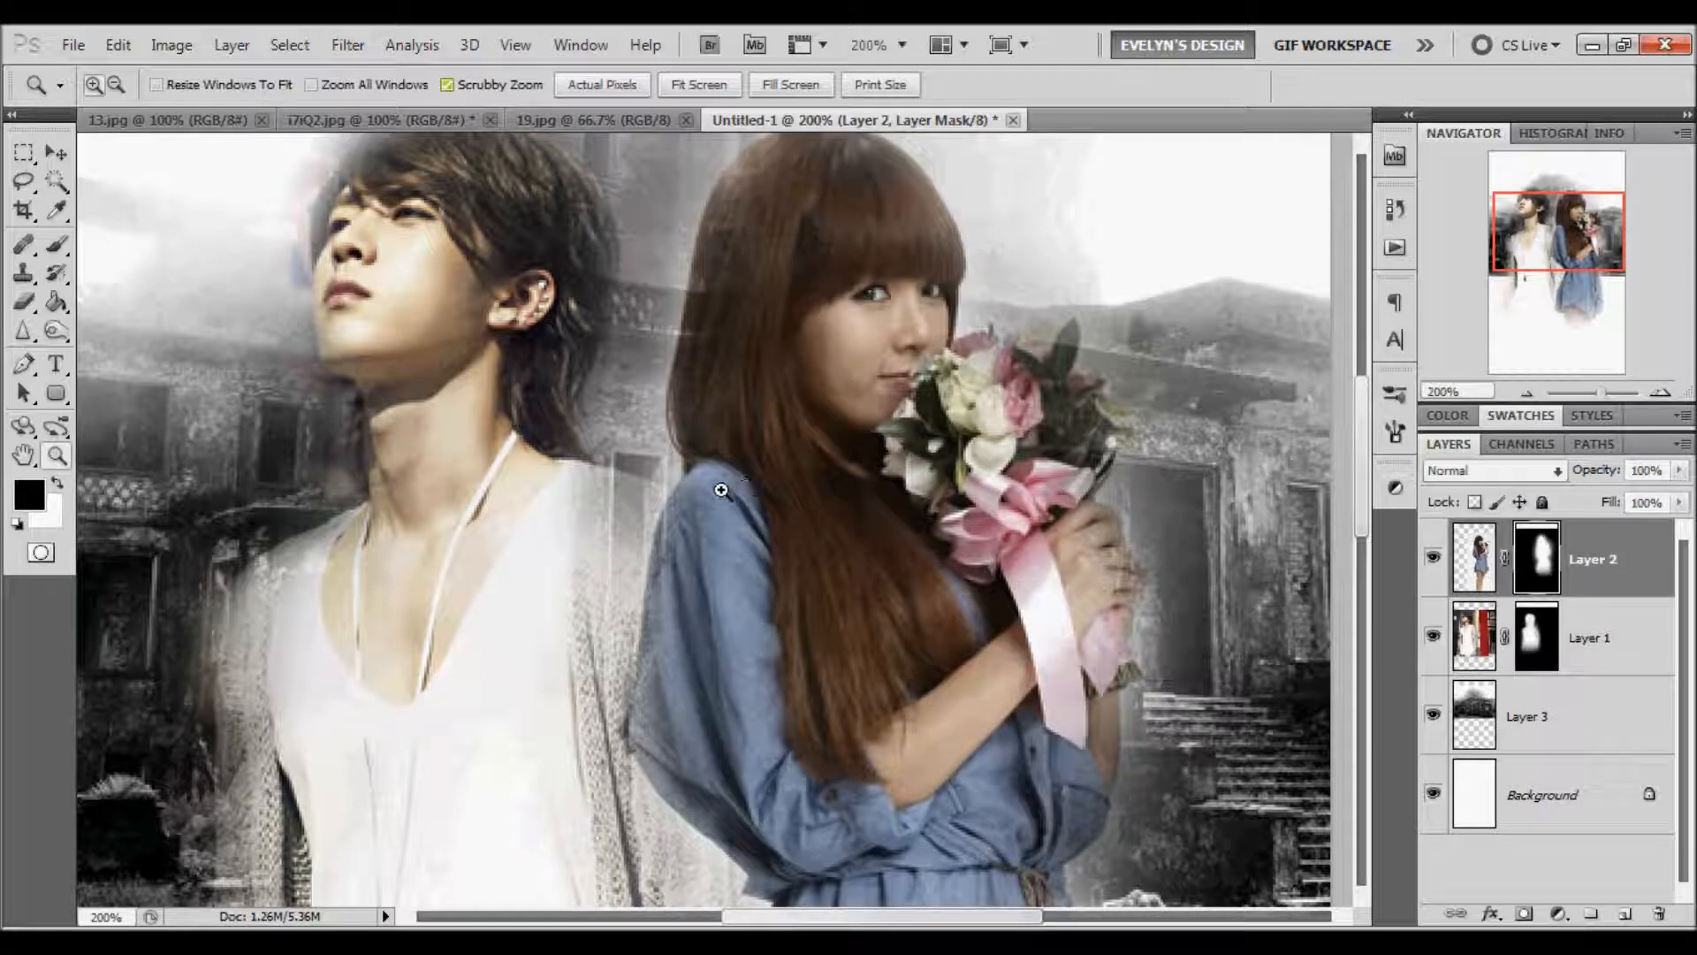
pyautogui.press('b')
pyautogui.press('[')
pyautogui.press('[')
pyautogui.press('[')
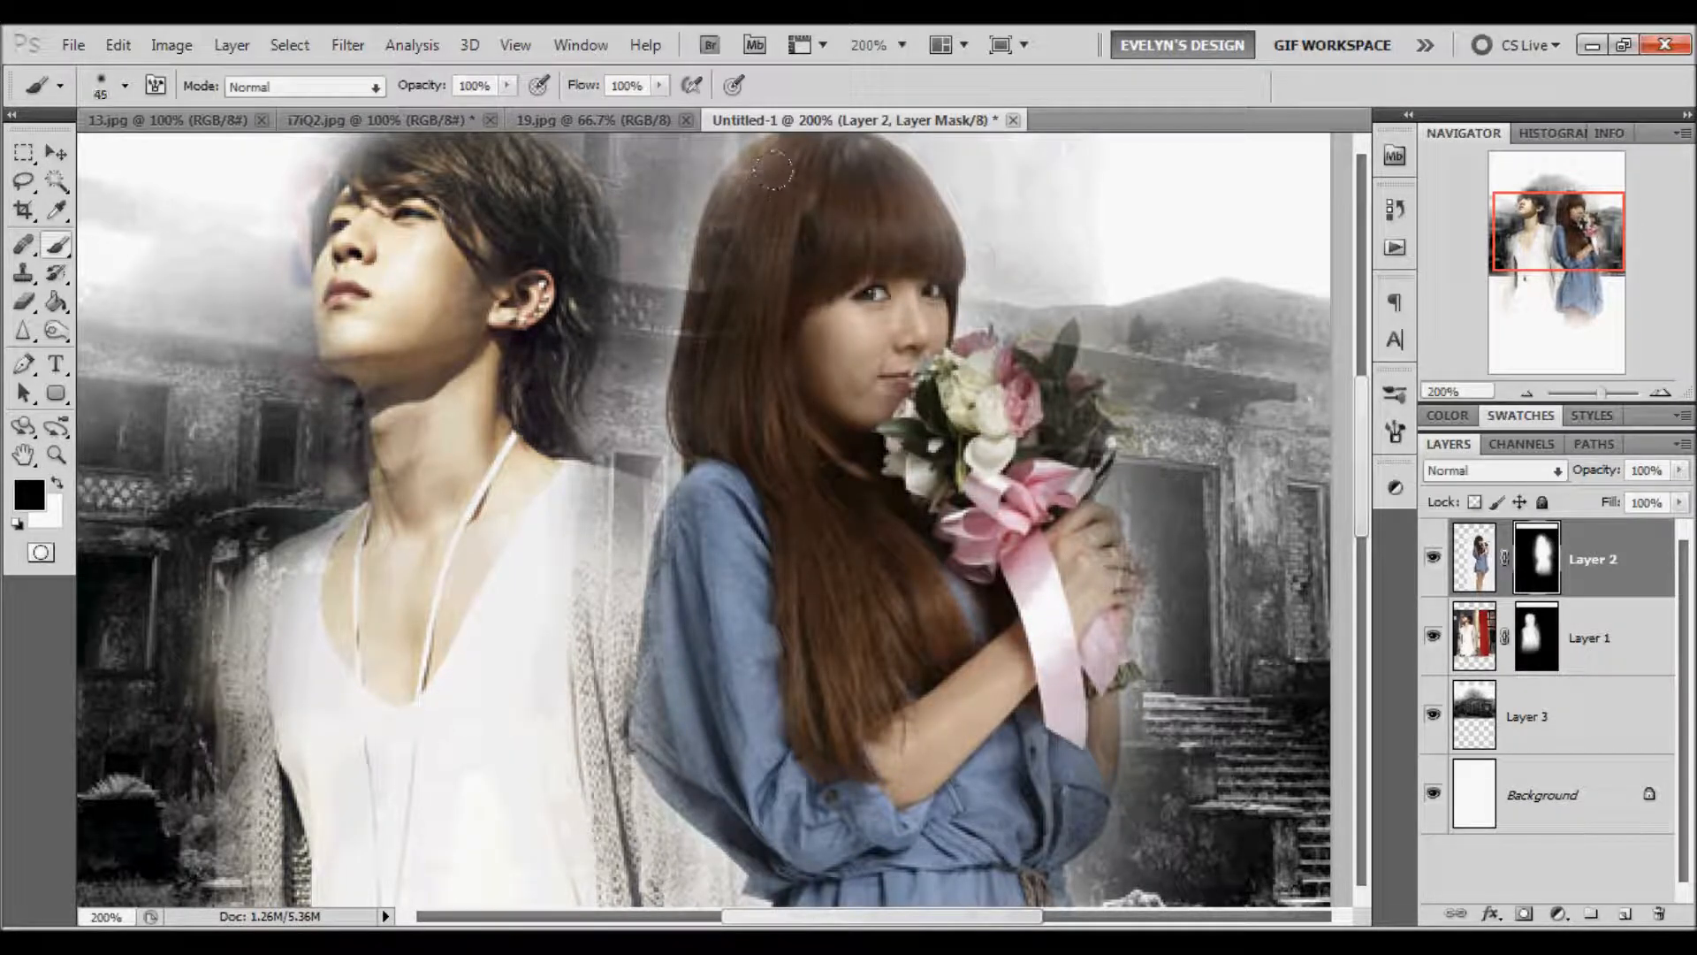
# Step: Paint white on the woman's layer mask with a 35 px soft brush to restore her hair, hand and sleeve
pyautogui.moveTo(783, 168); pyautogui.dragTo(731, 345)
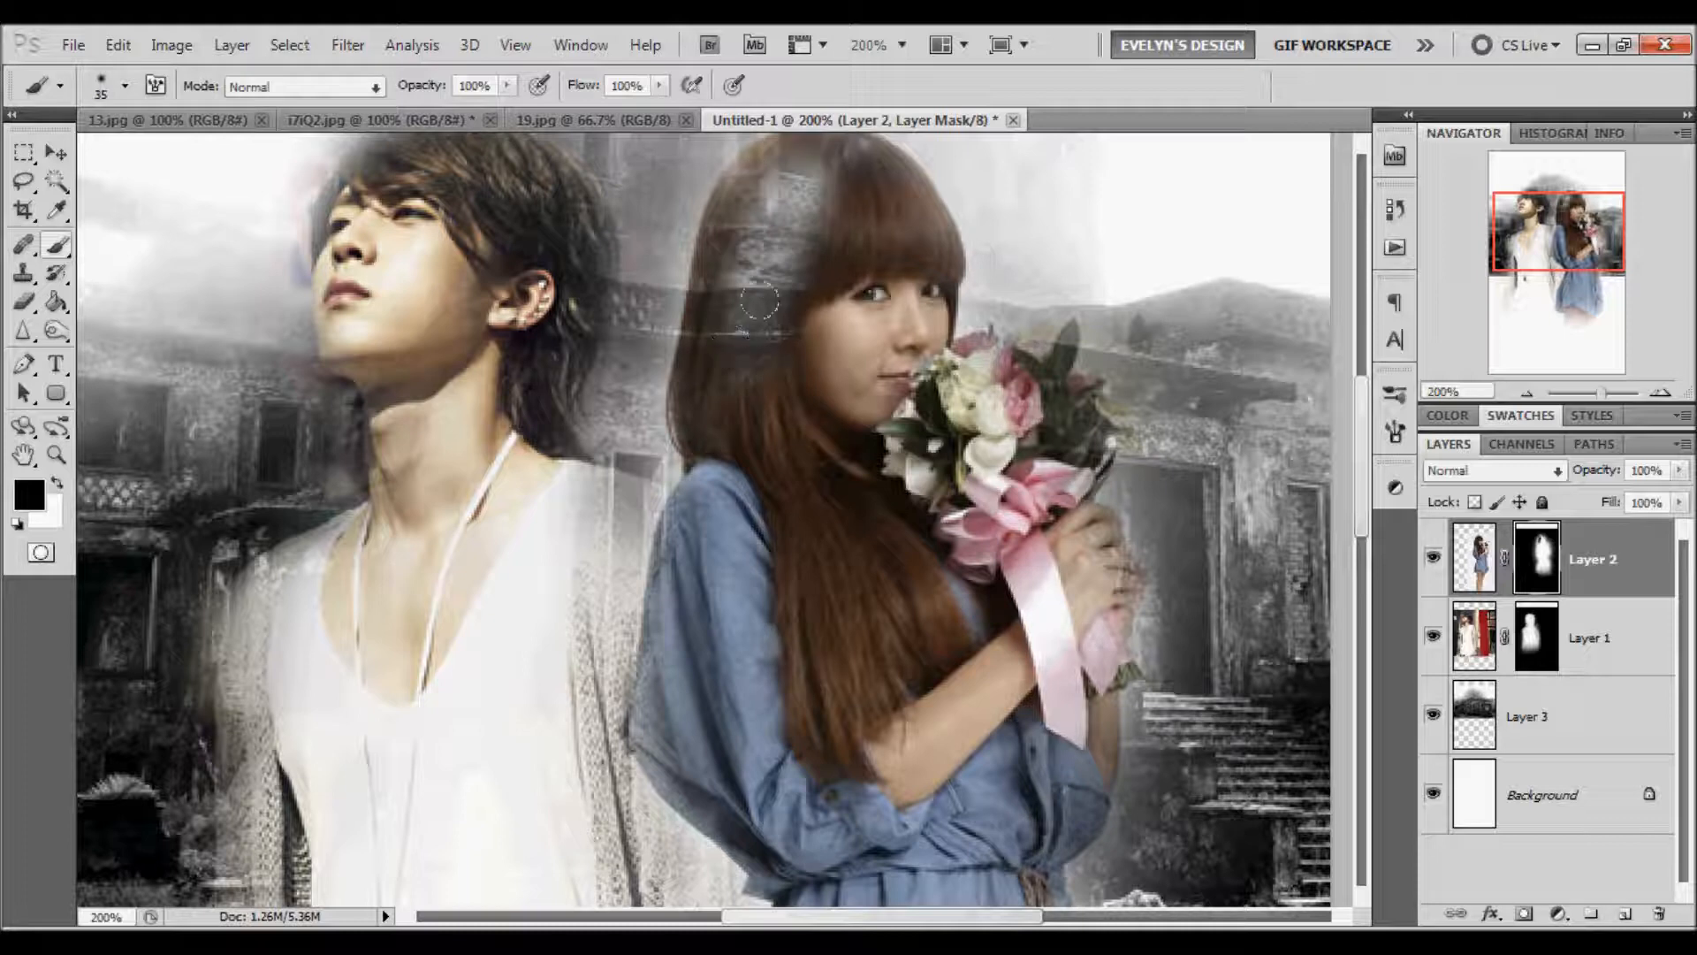
pyautogui.hotkey('ctrl', 'z')
pyautogui.press('x')
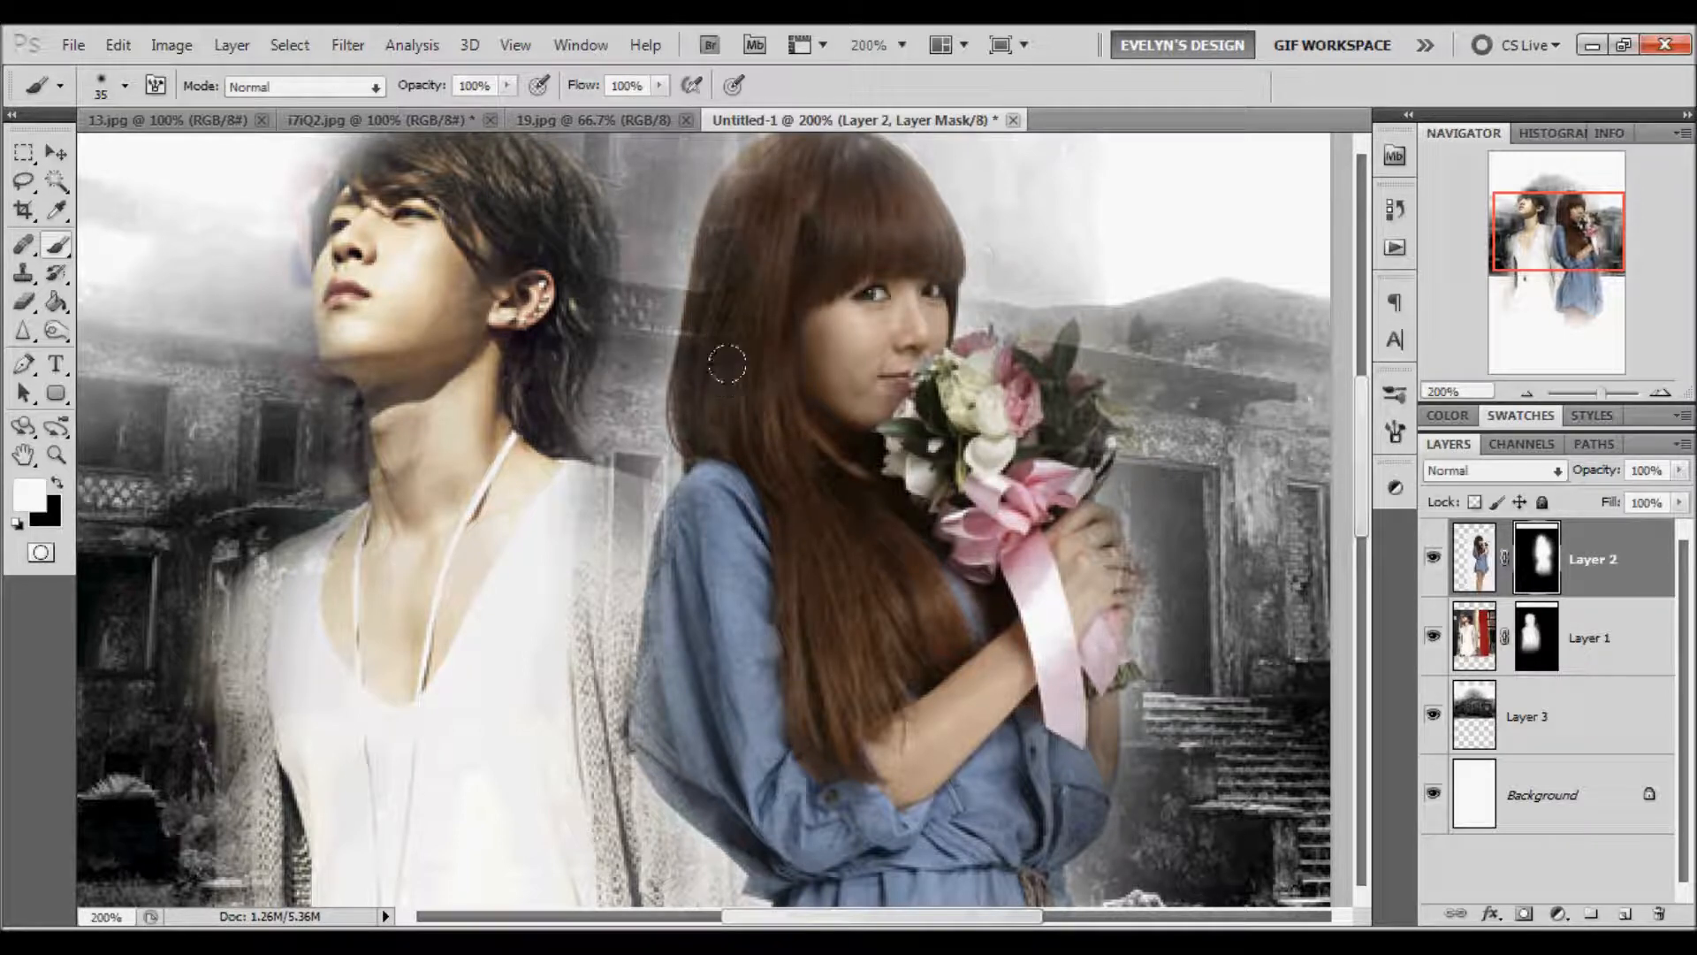
pyautogui.moveTo(713, 347)
pyautogui.mouseDown()
pyautogui.moveTo(710, 267)
pyautogui.moveTo(735, 190)
pyautogui.moveTo(769, 168)
pyautogui.mouseUp()
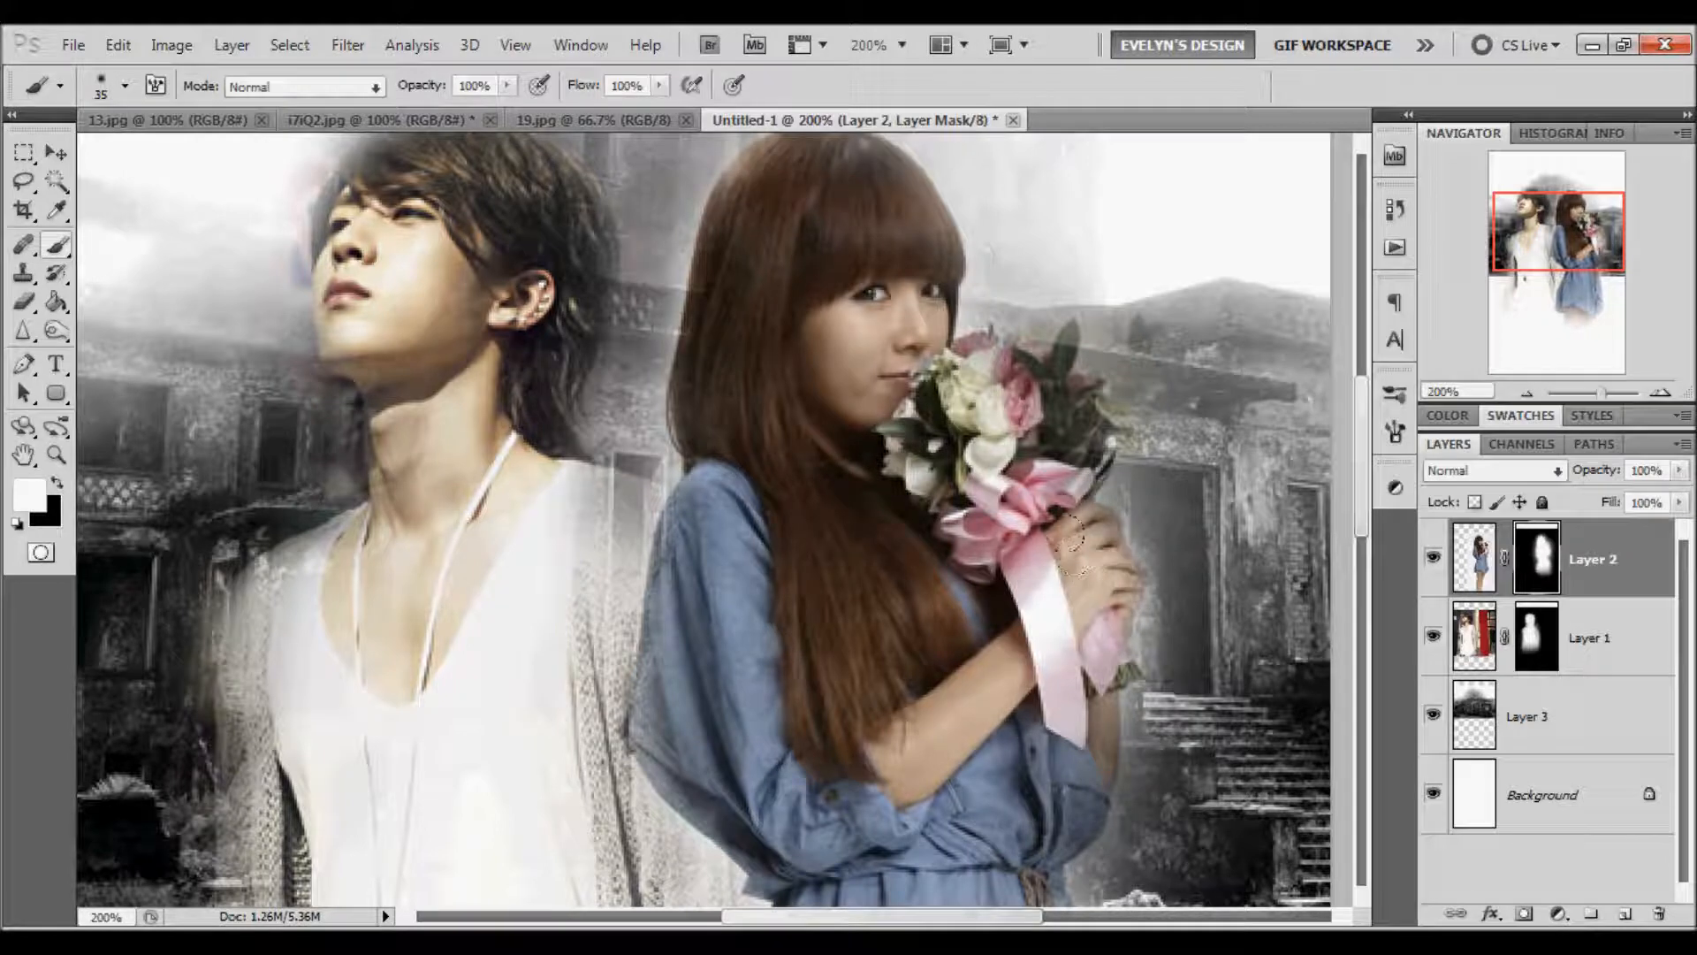
pyautogui.moveTo(539, 534)
pyautogui.mouseDown()
pyautogui.moveTo(636, 513)
pyautogui.moveTo(733, 575)
pyautogui.mouseUp()
pyautogui.hotkey('ctrl', 'z')
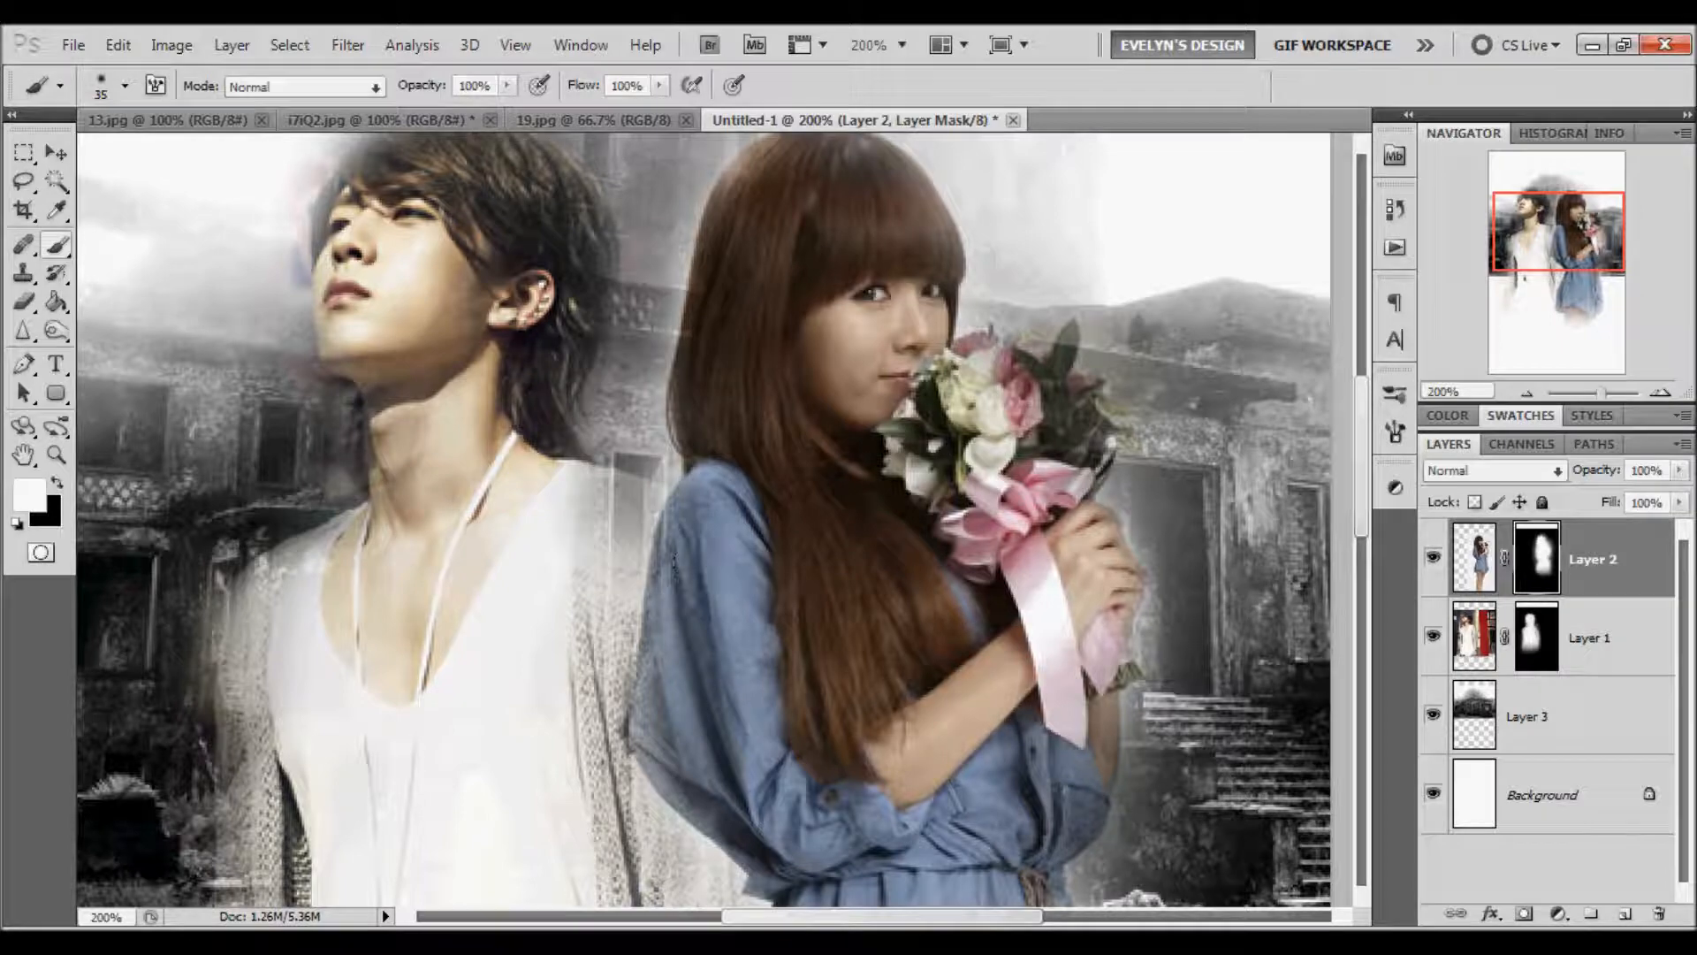
pyautogui.moveTo(686, 498); pyautogui.dragTo(652, 680)
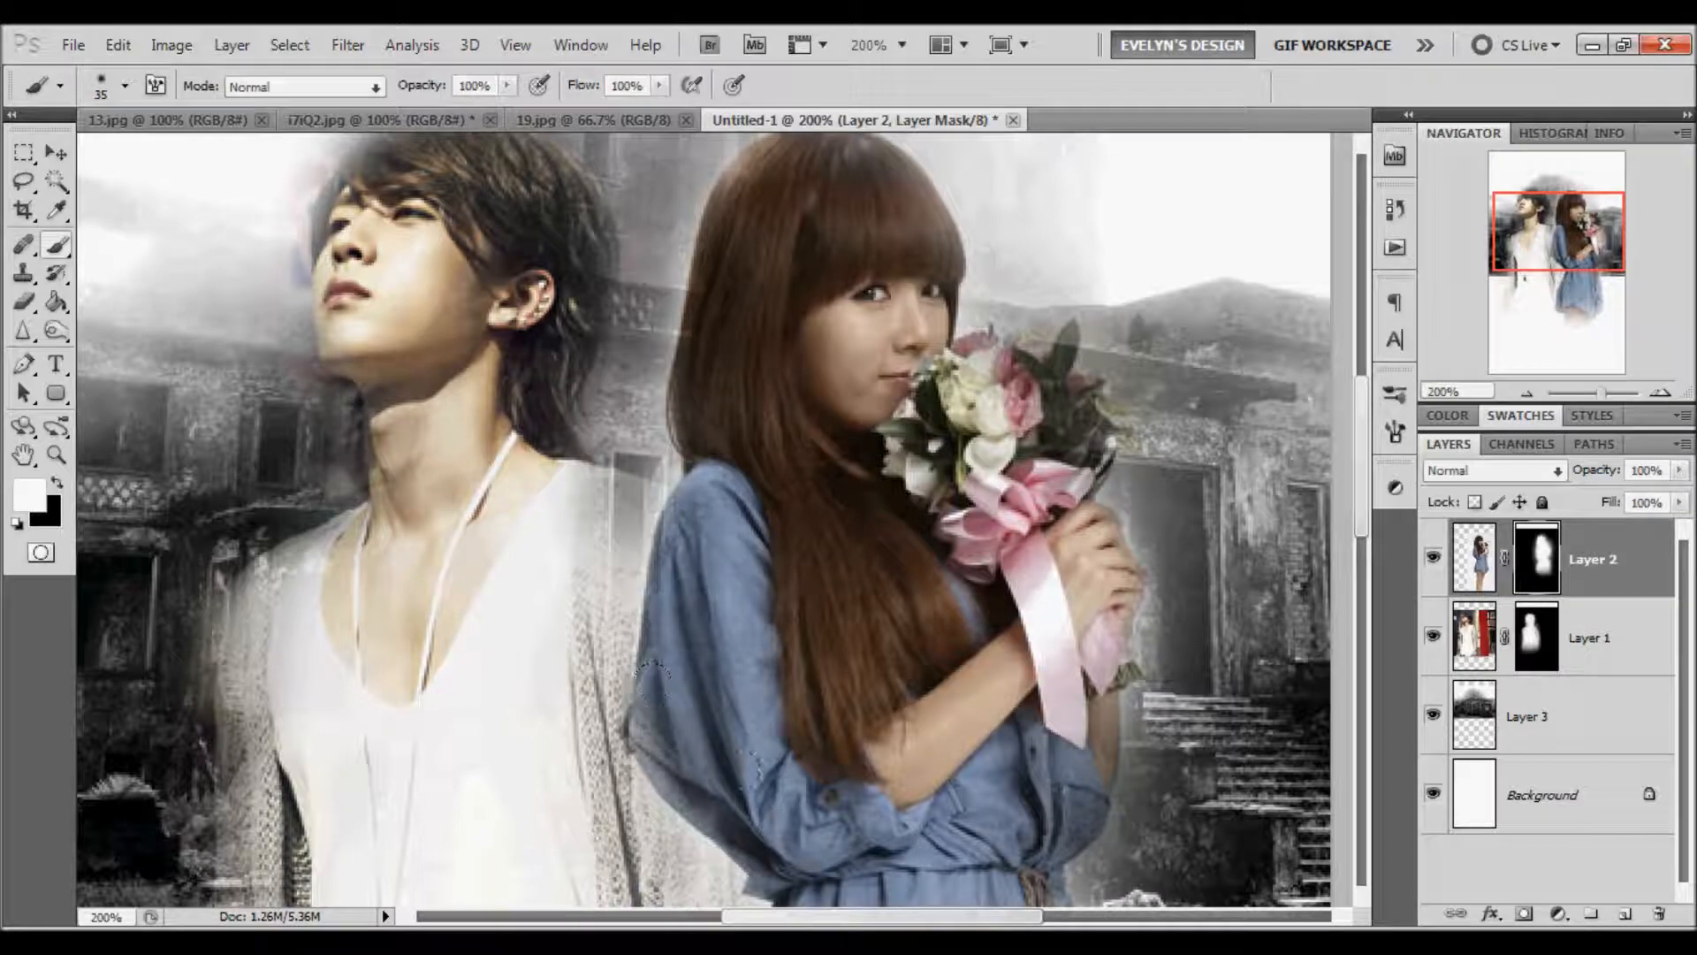
pyautogui.moveTo(822, 754); pyautogui.dragTo(691, 600)
pyautogui.moveTo(897, 691)
pyautogui.mouseDown()
pyautogui.moveTo(913, 557)
pyautogui.moveTo(919, 598)
pyautogui.moveTo(870, 727)
pyautogui.mouseUp()
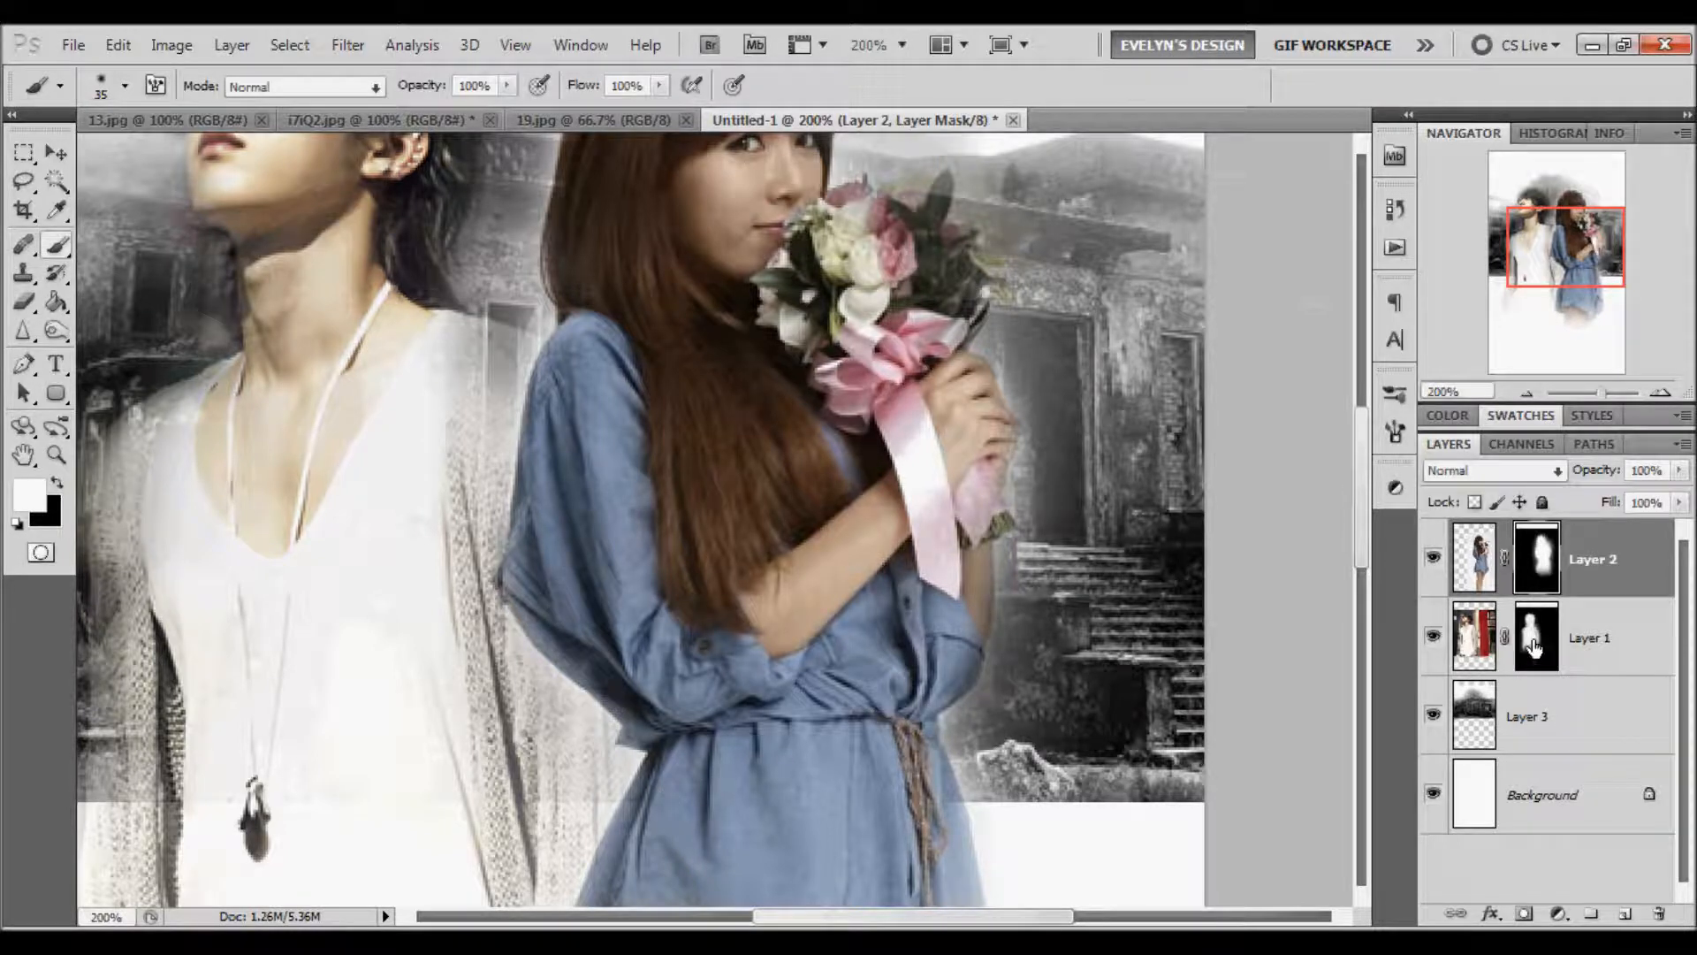
# Step: Paint white on the man's layer mask to restore the cardigan beside the woman and his other shoulder
pyautogui.click(1533, 647)
pyautogui.moveTo(386, 353)
pyautogui.mouseDown()
pyautogui.moveTo(545, 399)
pyautogui.moveTo(414, 336)
pyautogui.moveTo(539, 382)
pyautogui.moveTo(426, 346)
pyautogui.moveTo(511, 417)
pyautogui.moveTo(441, 395)
pyautogui.moveTo(503, 695)
pyautogui.moveTo(472, 517)
pyautogui.moveTo(556, 724)
pyautogui.moveTo(558, 844)
pyautogui.mouseUp()
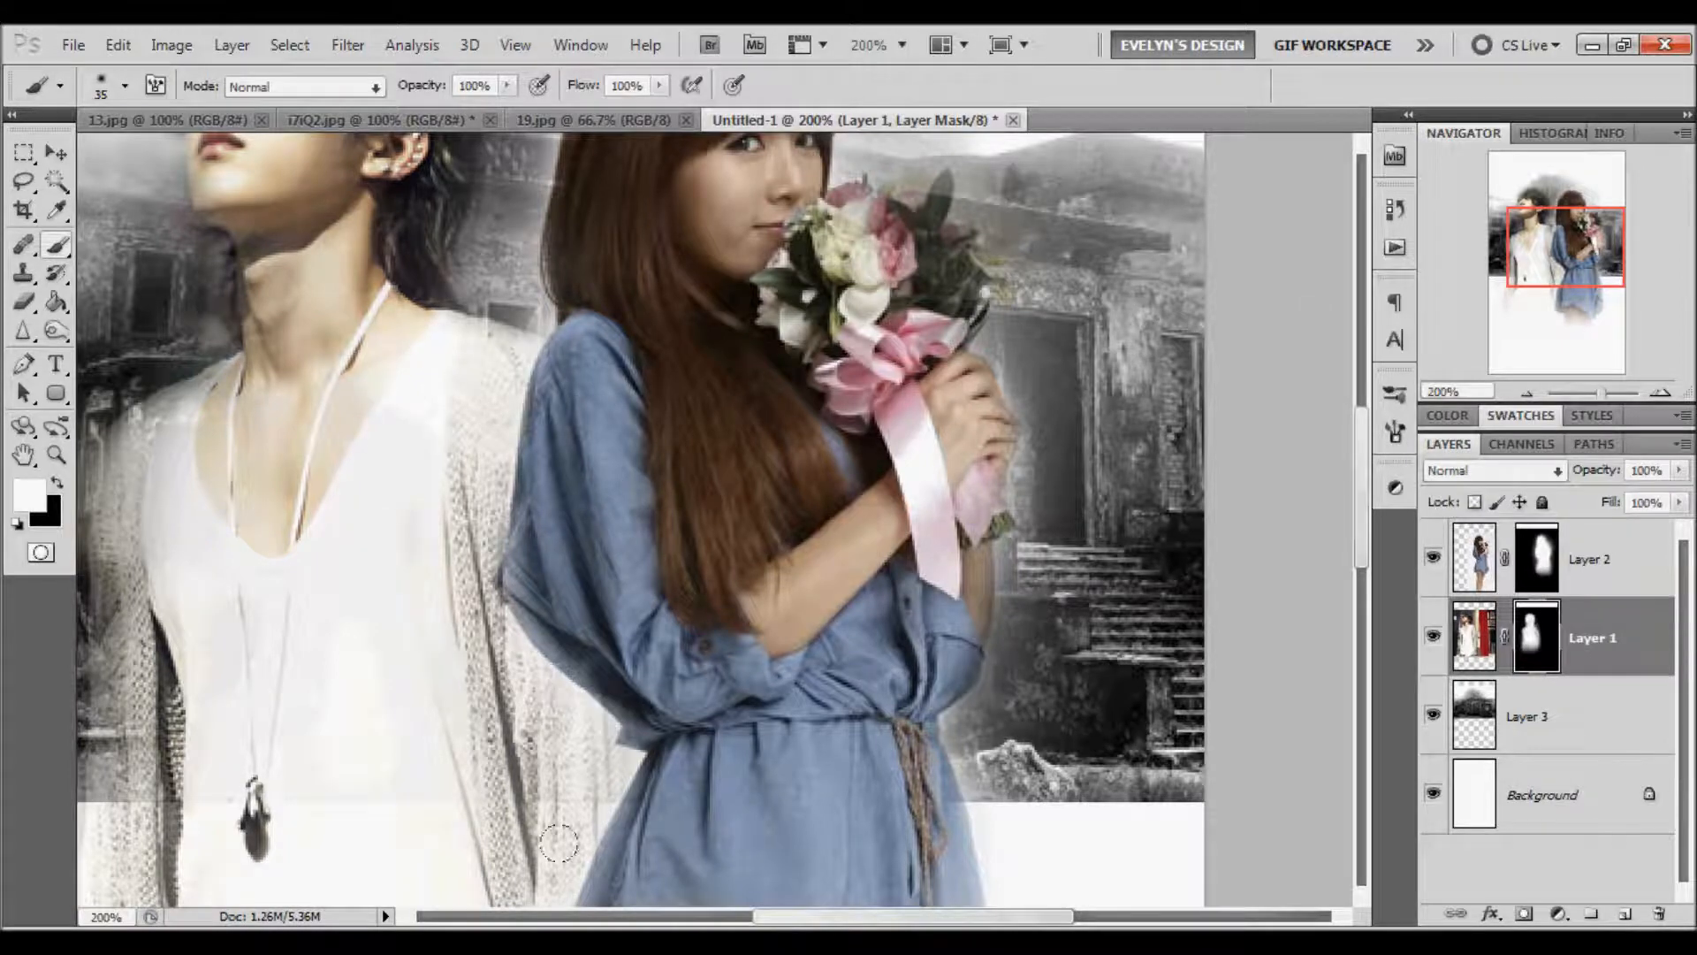
pyautogui.moveTo(419, 645); pyautogui.dragTo(697, 644)
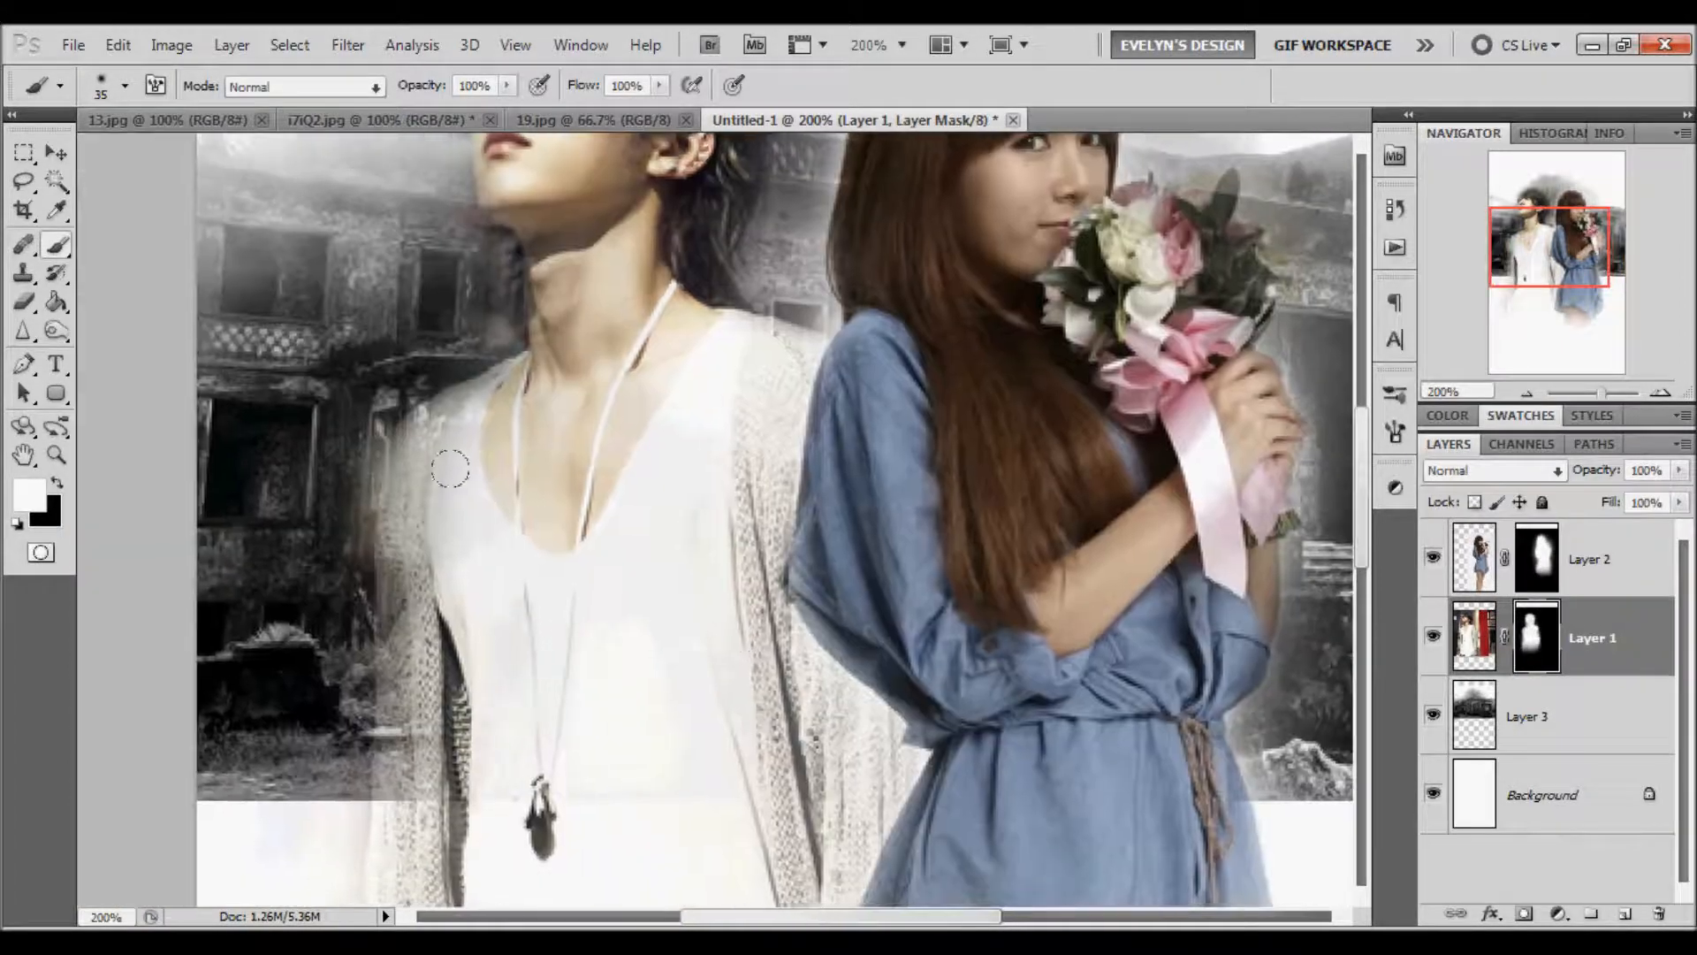
pyautogui.moveTo(435, 434)
pyautogui.mouseDown()
pyautogui.moveTo(402, 716)
pyautogui.moveTo(416, 808)
pyautogui.moveTo(447, 427)
pyautogui.moveTo(416, 442)
pyautogui.moveTo(442, 407)
pyautogui.moveTo(530, 381)
pyautogui.mouseUp()
# Step: Restore the man's shoulder, sleeve, neck and hair by painting white on his layer mask with a harder 35 px brush
pyautogui.rightClick(570, 383)
pyautogui.moveTo(700, 498); pyautogui.dragTo(692, 498)
pyautogui.moveTo(406, 466); pyautogui.dragTo(404, 508)
pyautogui.moveTo(520, 621); pyautogui.dragTo(547, 887)
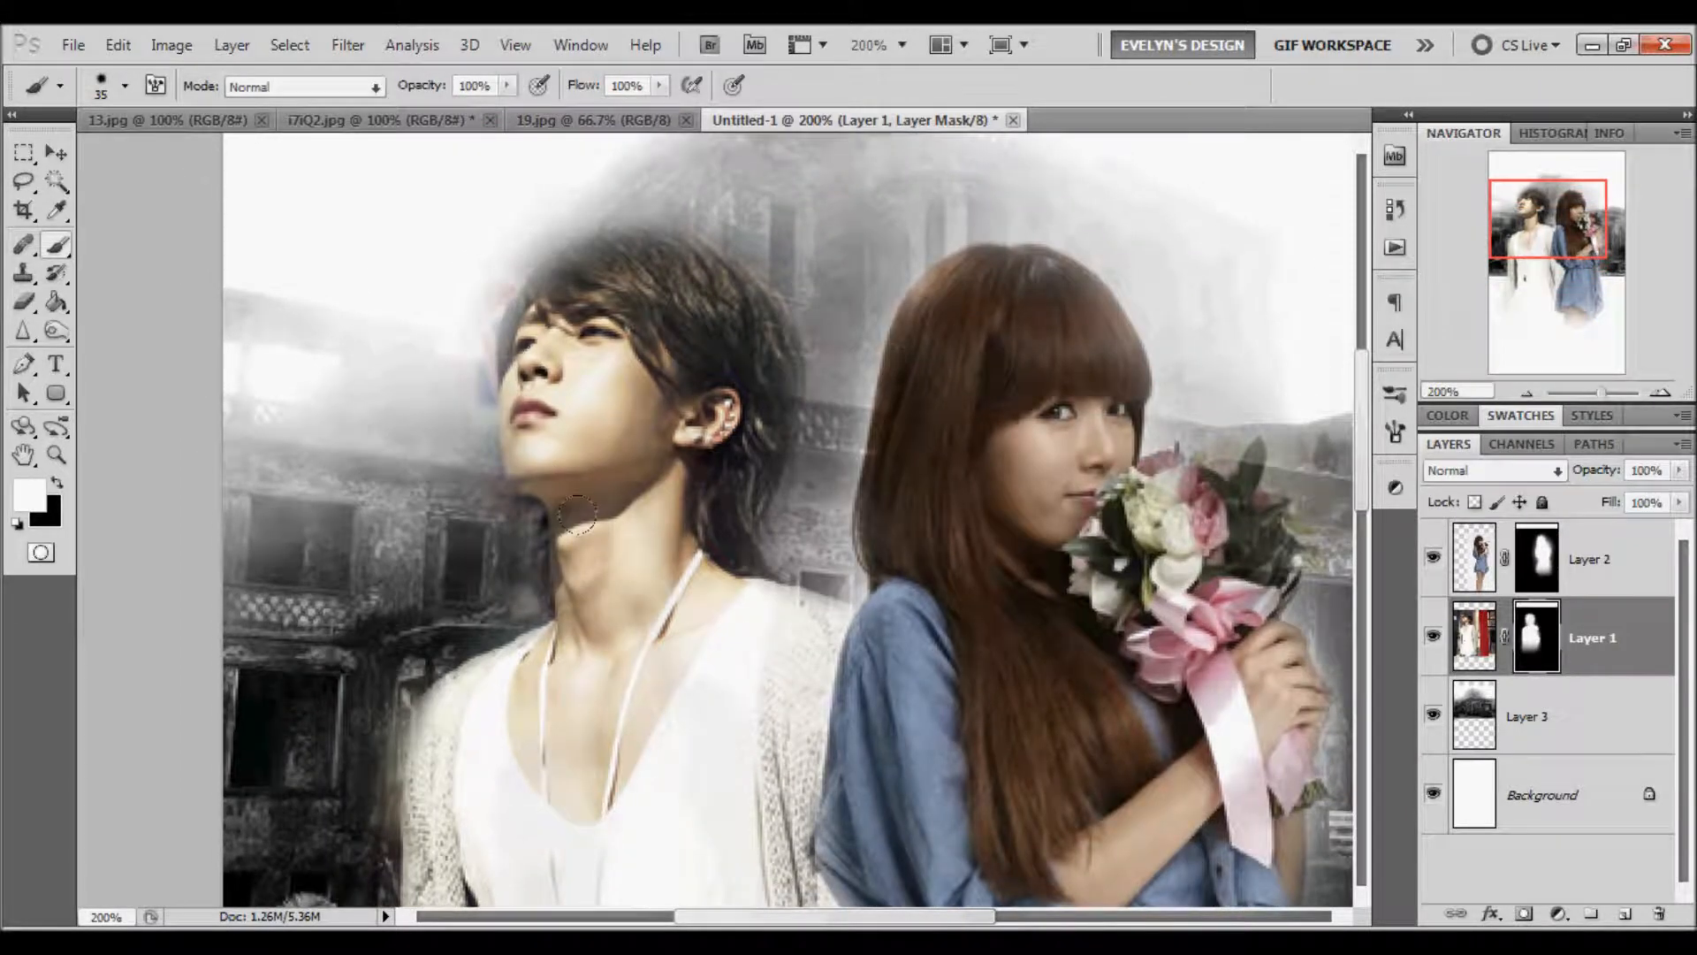
pyautogui.moveTo(534, 359)
pyautogui.mouseDown()
pyautogui.moveTo(539, 278)
pyautogui.moveTo(513, 327)
pyautogui.moveTo(569, 243)
pyautogui.moveTo(681, 255)
pyautogui.moveTo(761, 314)
pyautogui.moveTo(716, 399)
pyautogui.moveTo(707, 631)
pyautogui.mouseUp()
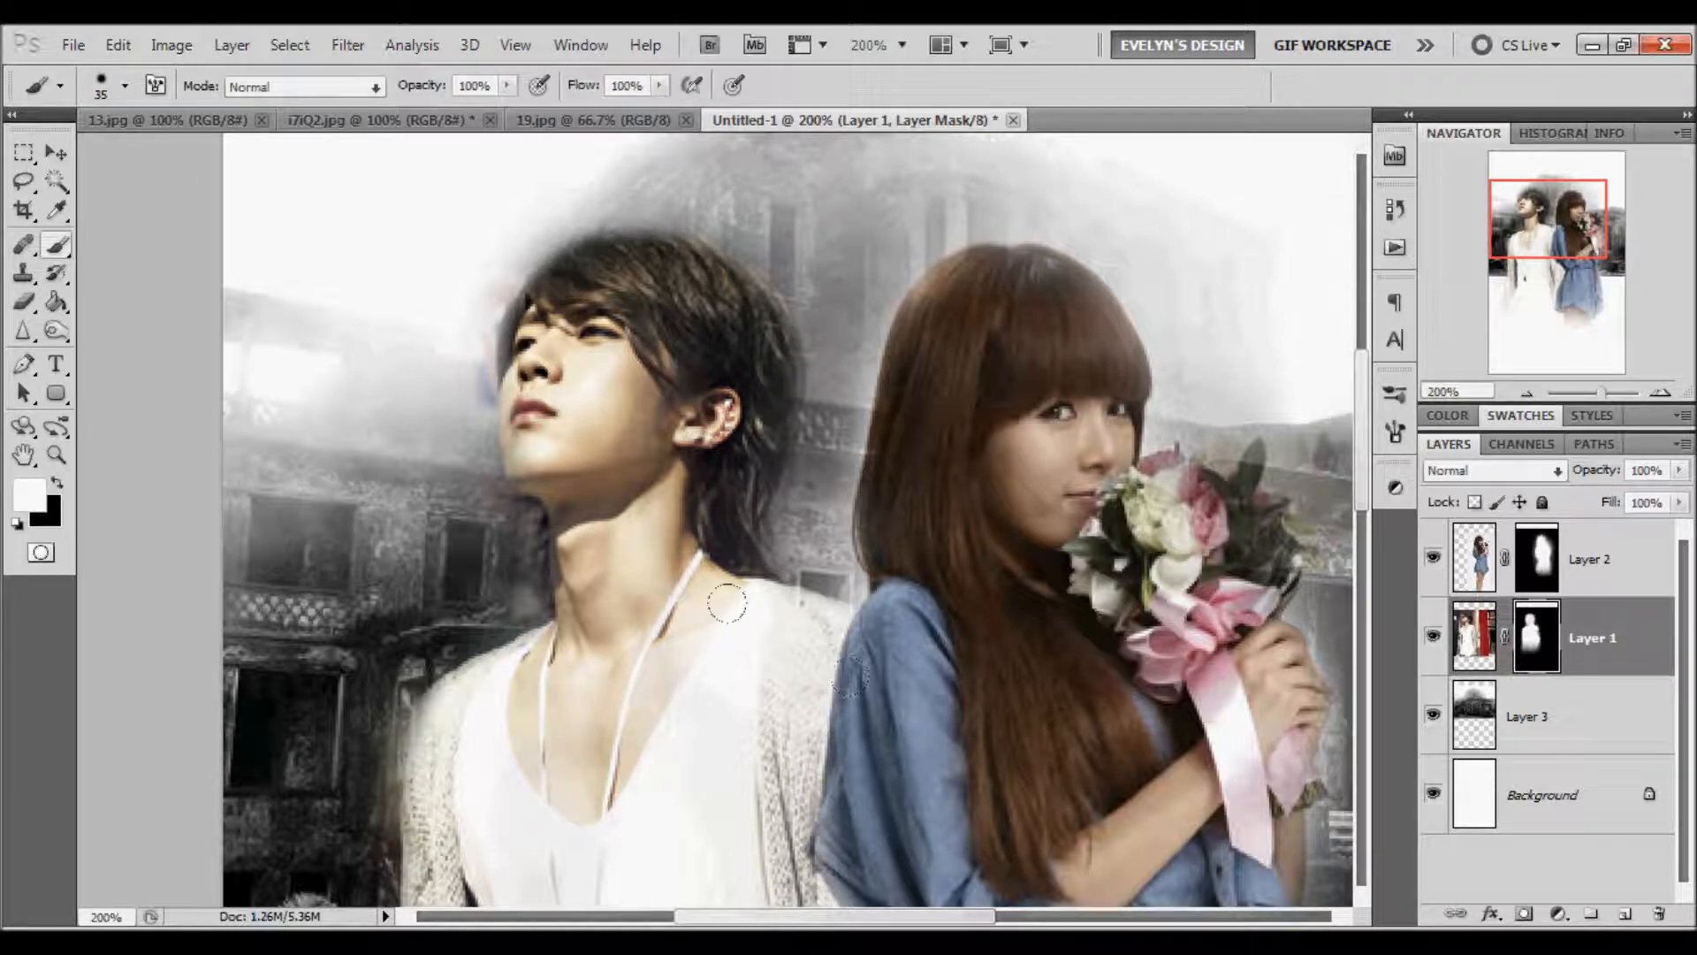
# Step: Touch up the woman's hair with white on her layer mask
pyautogui.click(1543, 565)
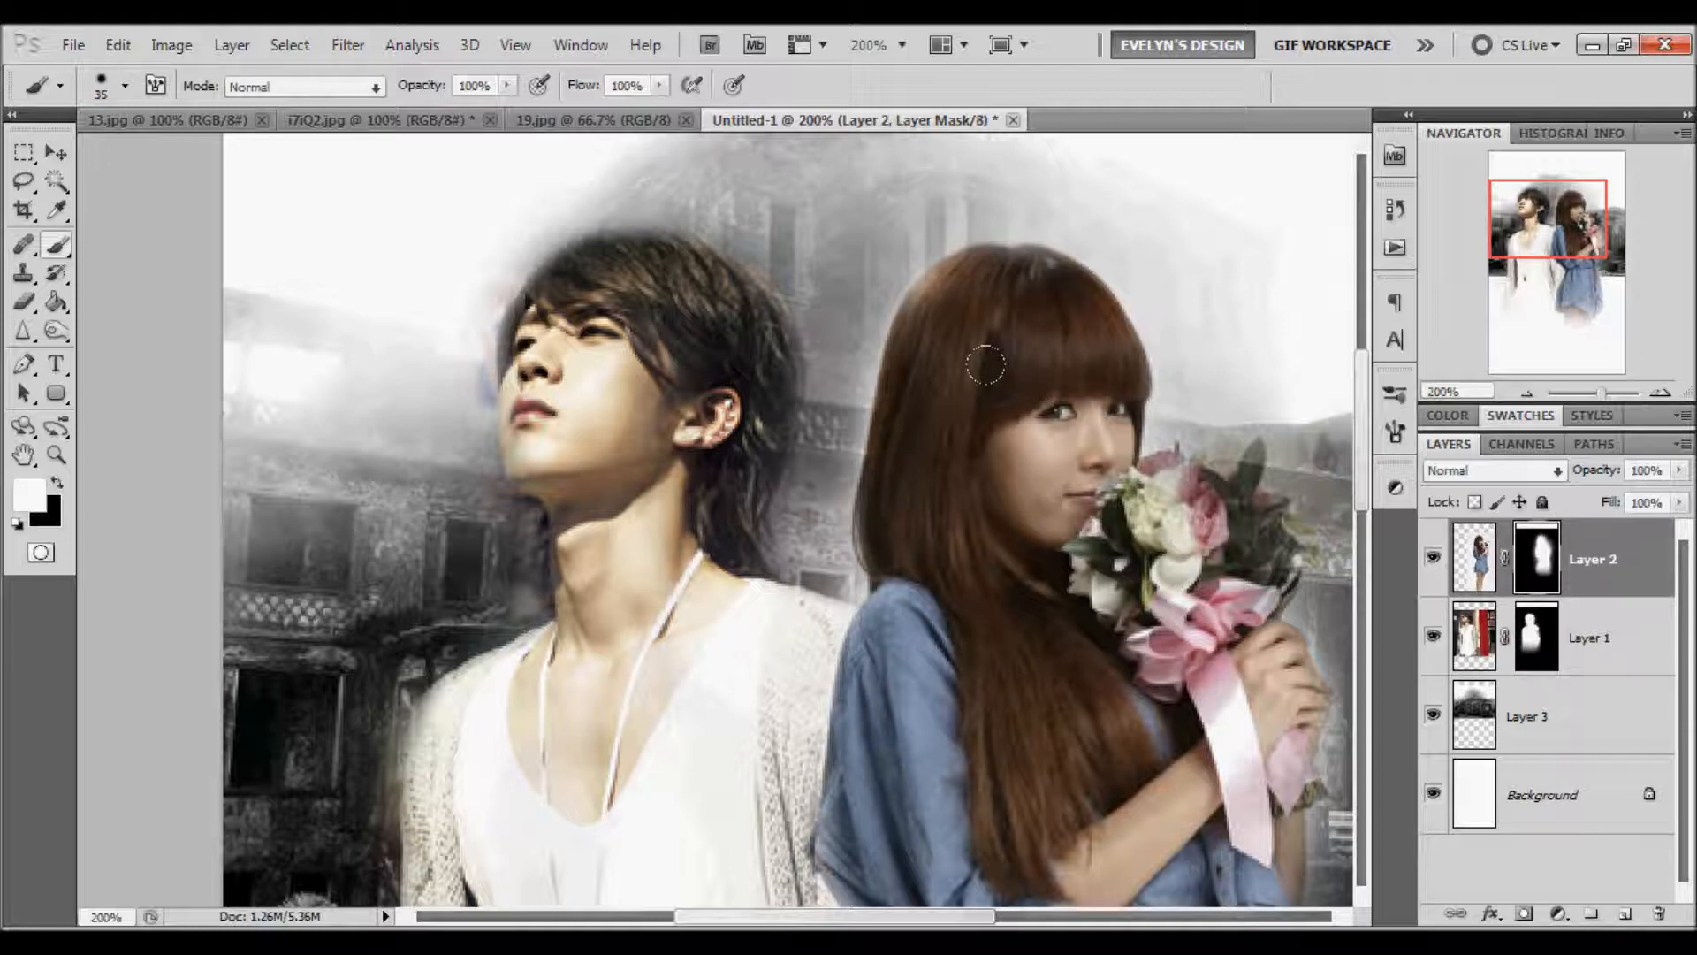
pyautogui.click(1527, 394)
pyautogui.click(1527, 393)
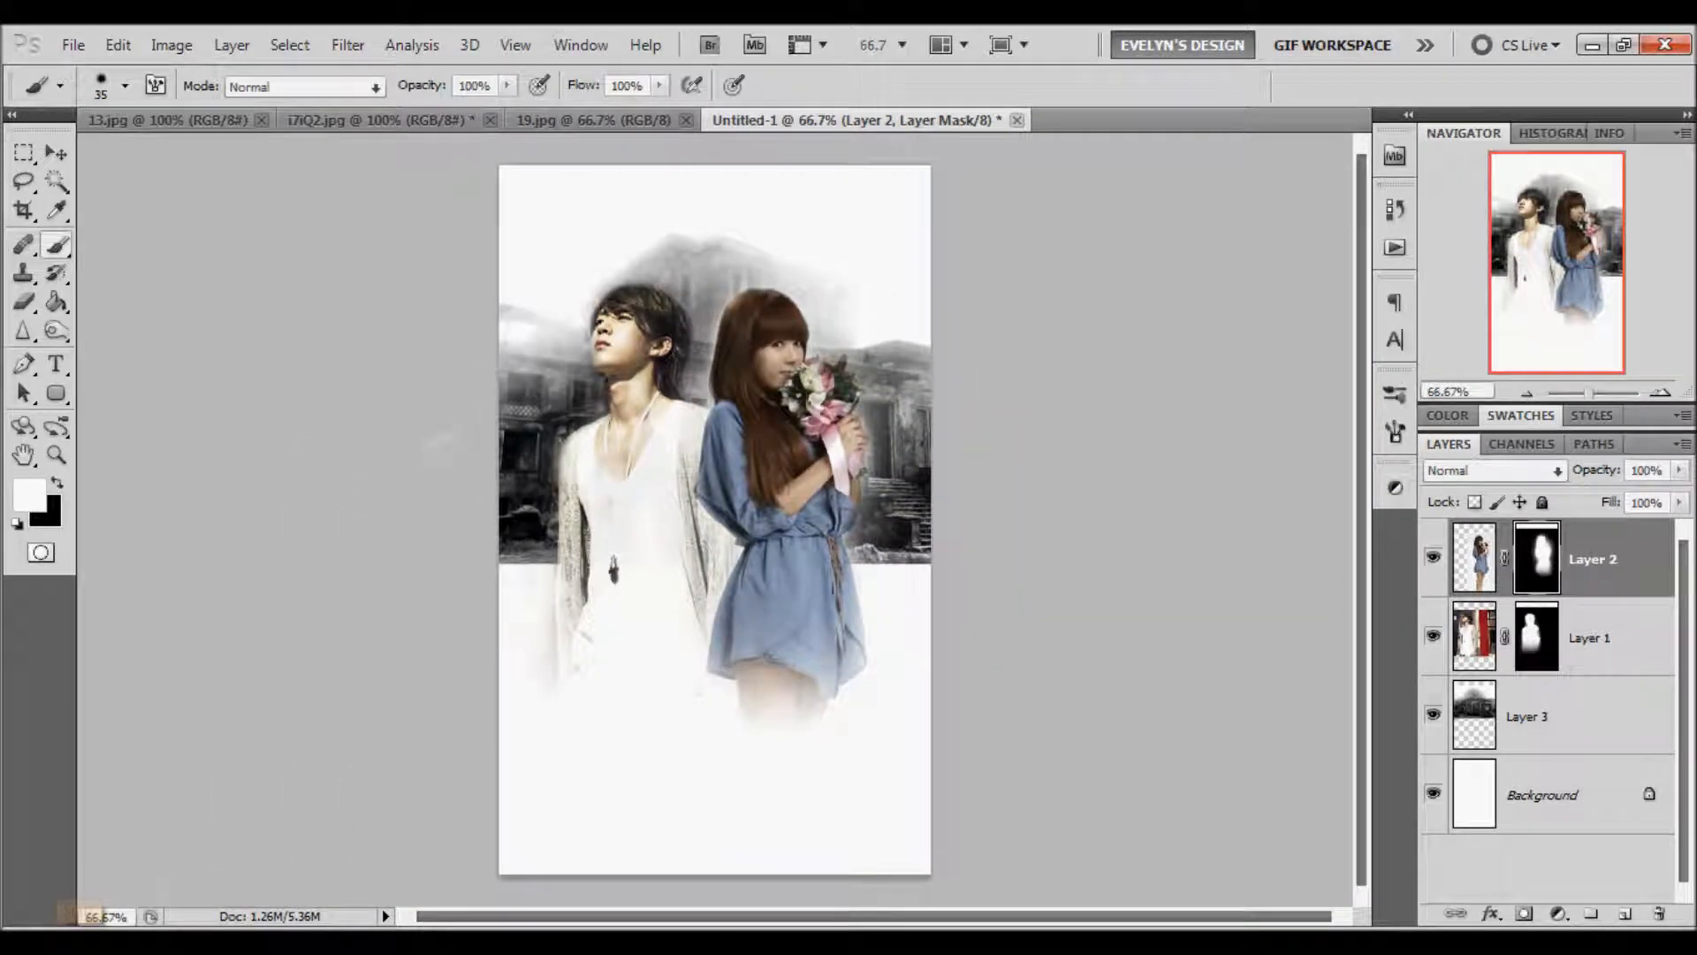
# Step: Switch to Windows Explorer and open the Stocks By Ash folder inside Stock Textures
pyautogui.click(97, 937)
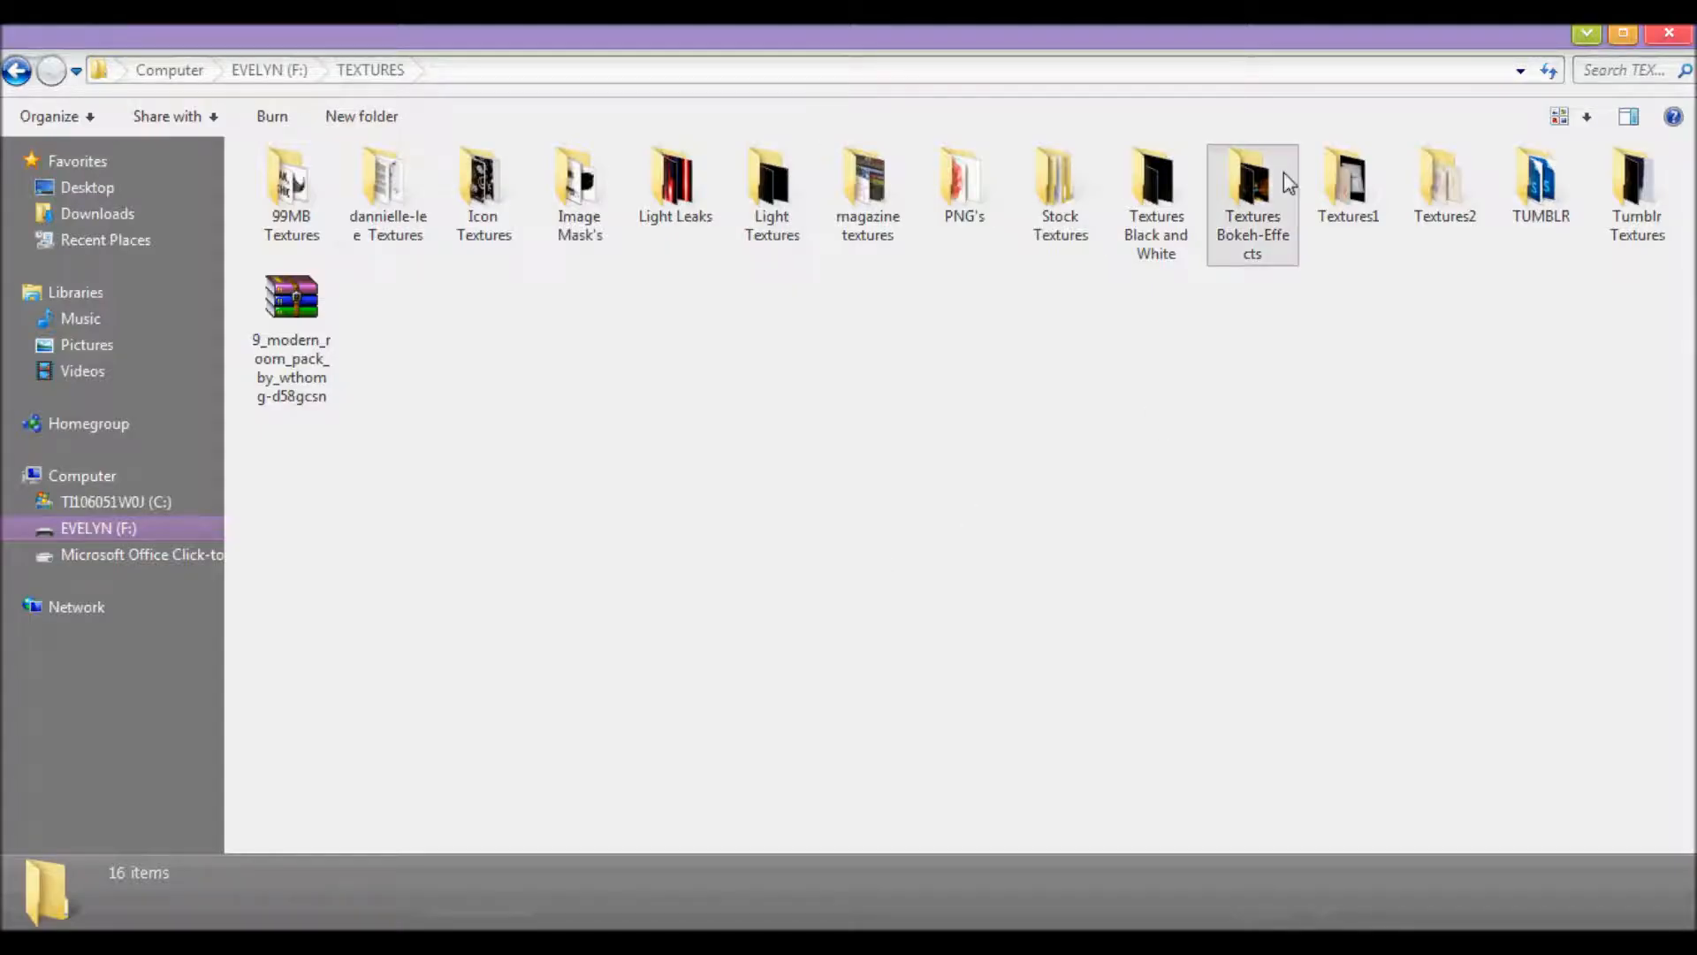
pyautogui.doubleClick(1031, 194)
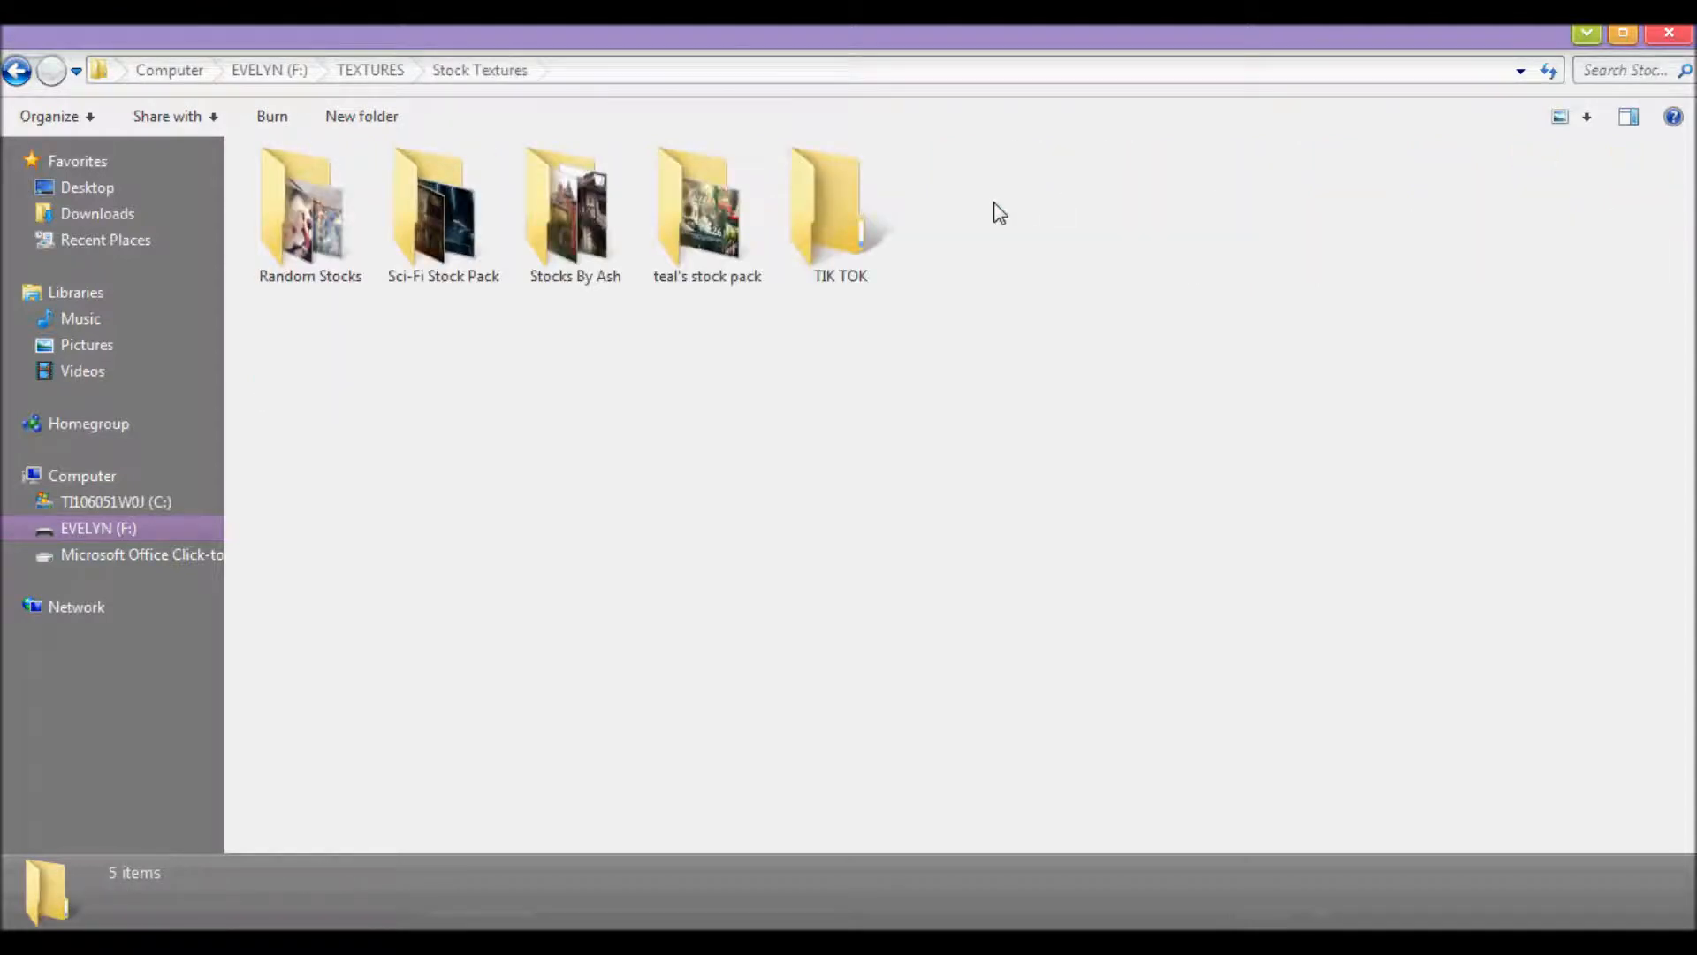
pyautogui.click(575, 252)
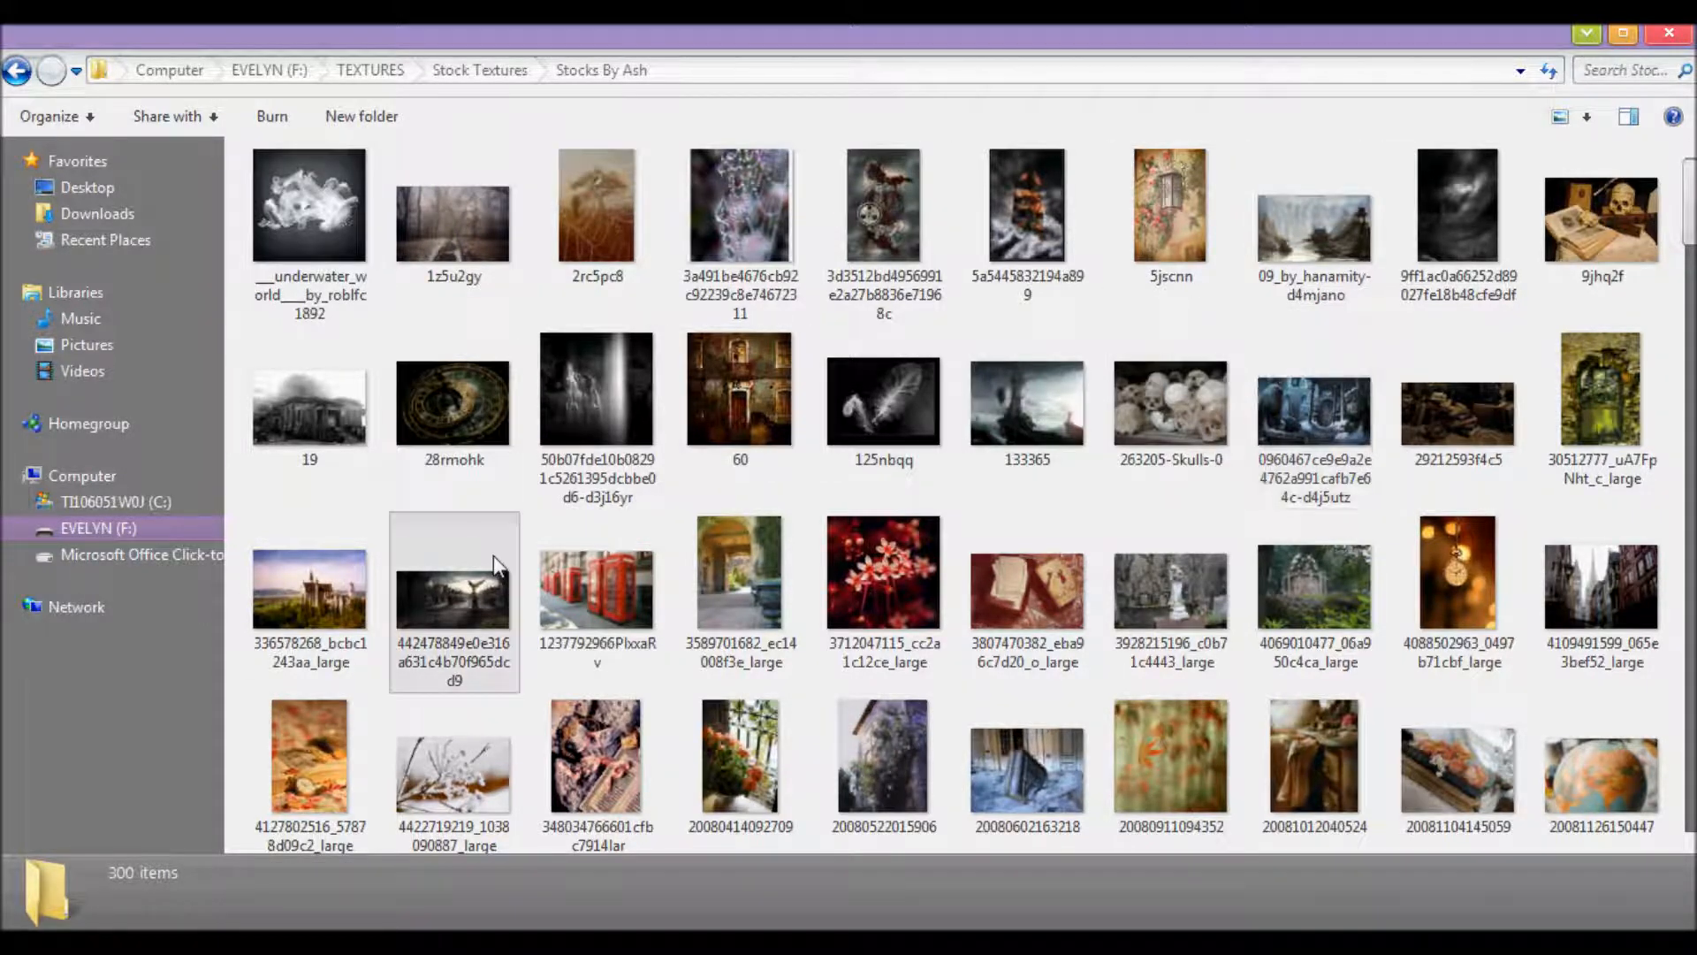
# Step: Browse the stock pictures and select both the Battle_for_Avalon and Campo_girasoles images
pyautogui.click(328, 594)
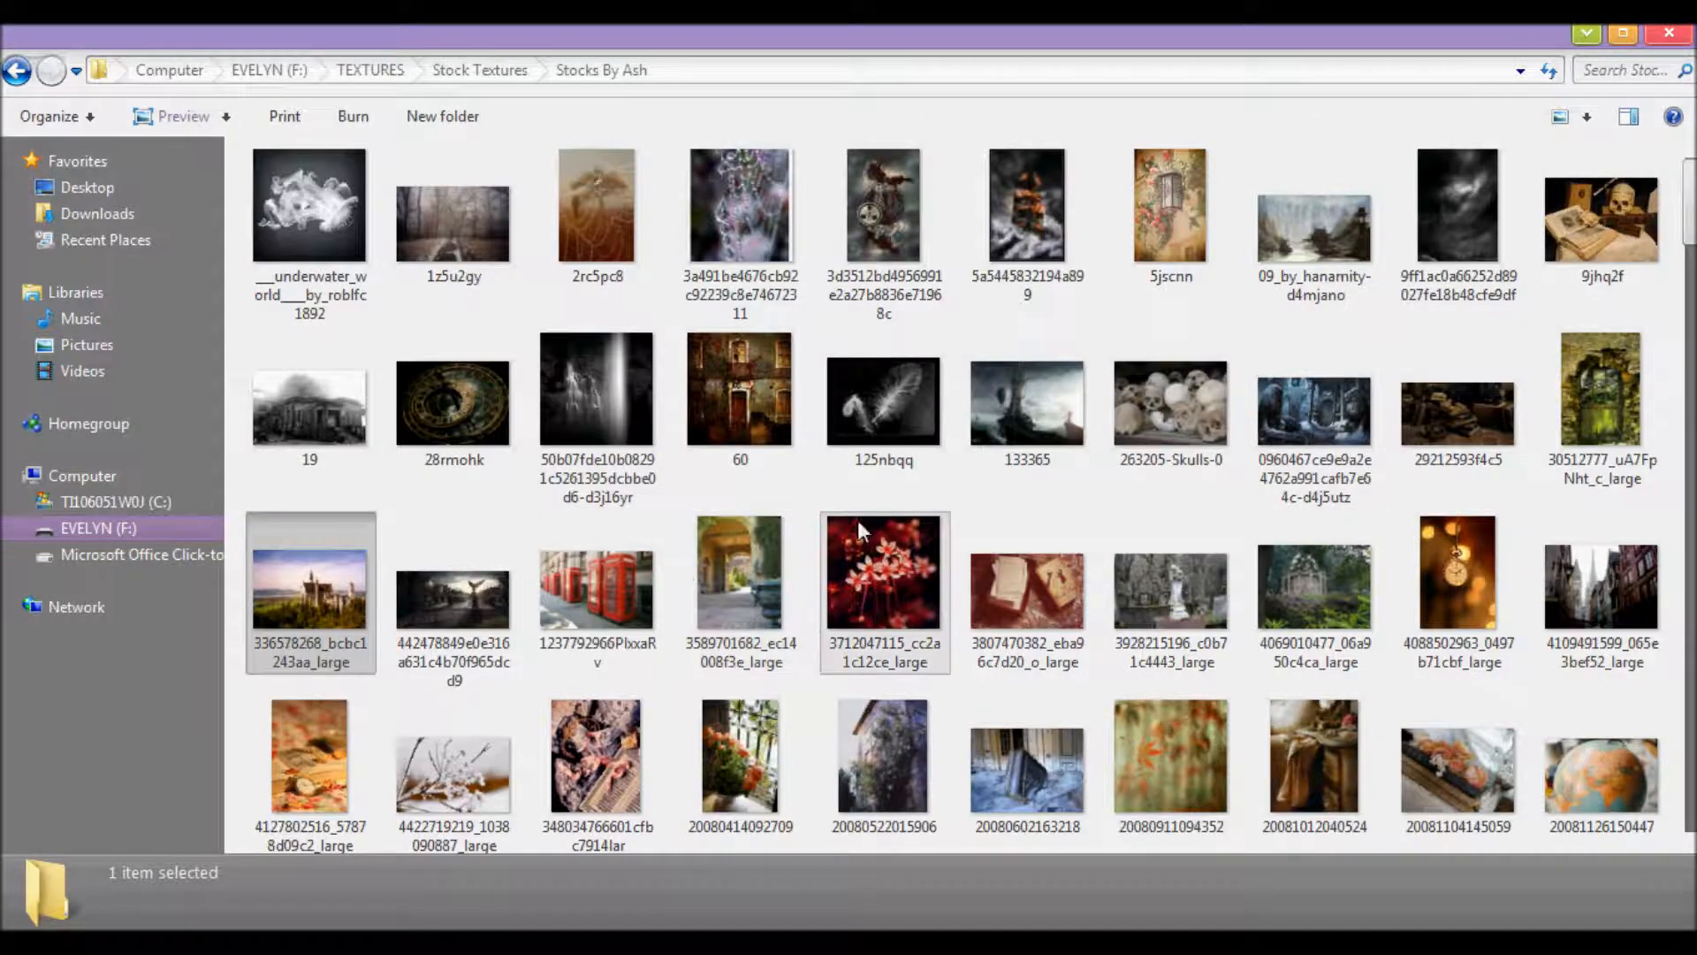
pyautogui.scroll(-3, 938, 602)
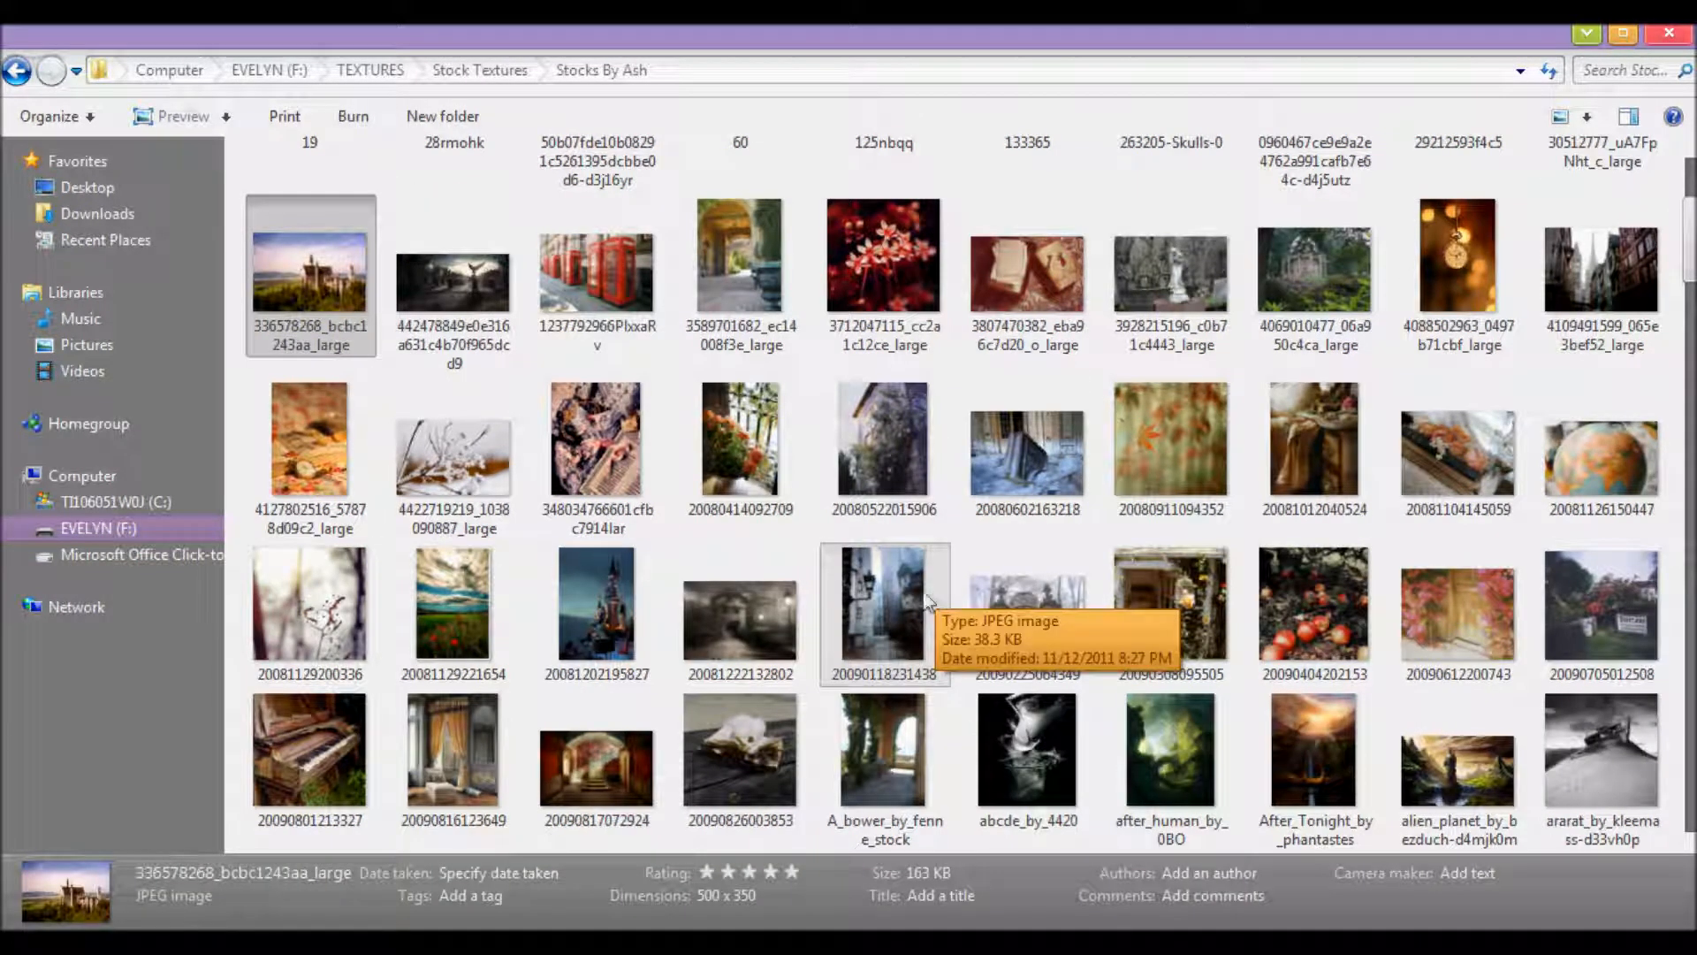
pyautogui.scroll(-3, 986, 588)
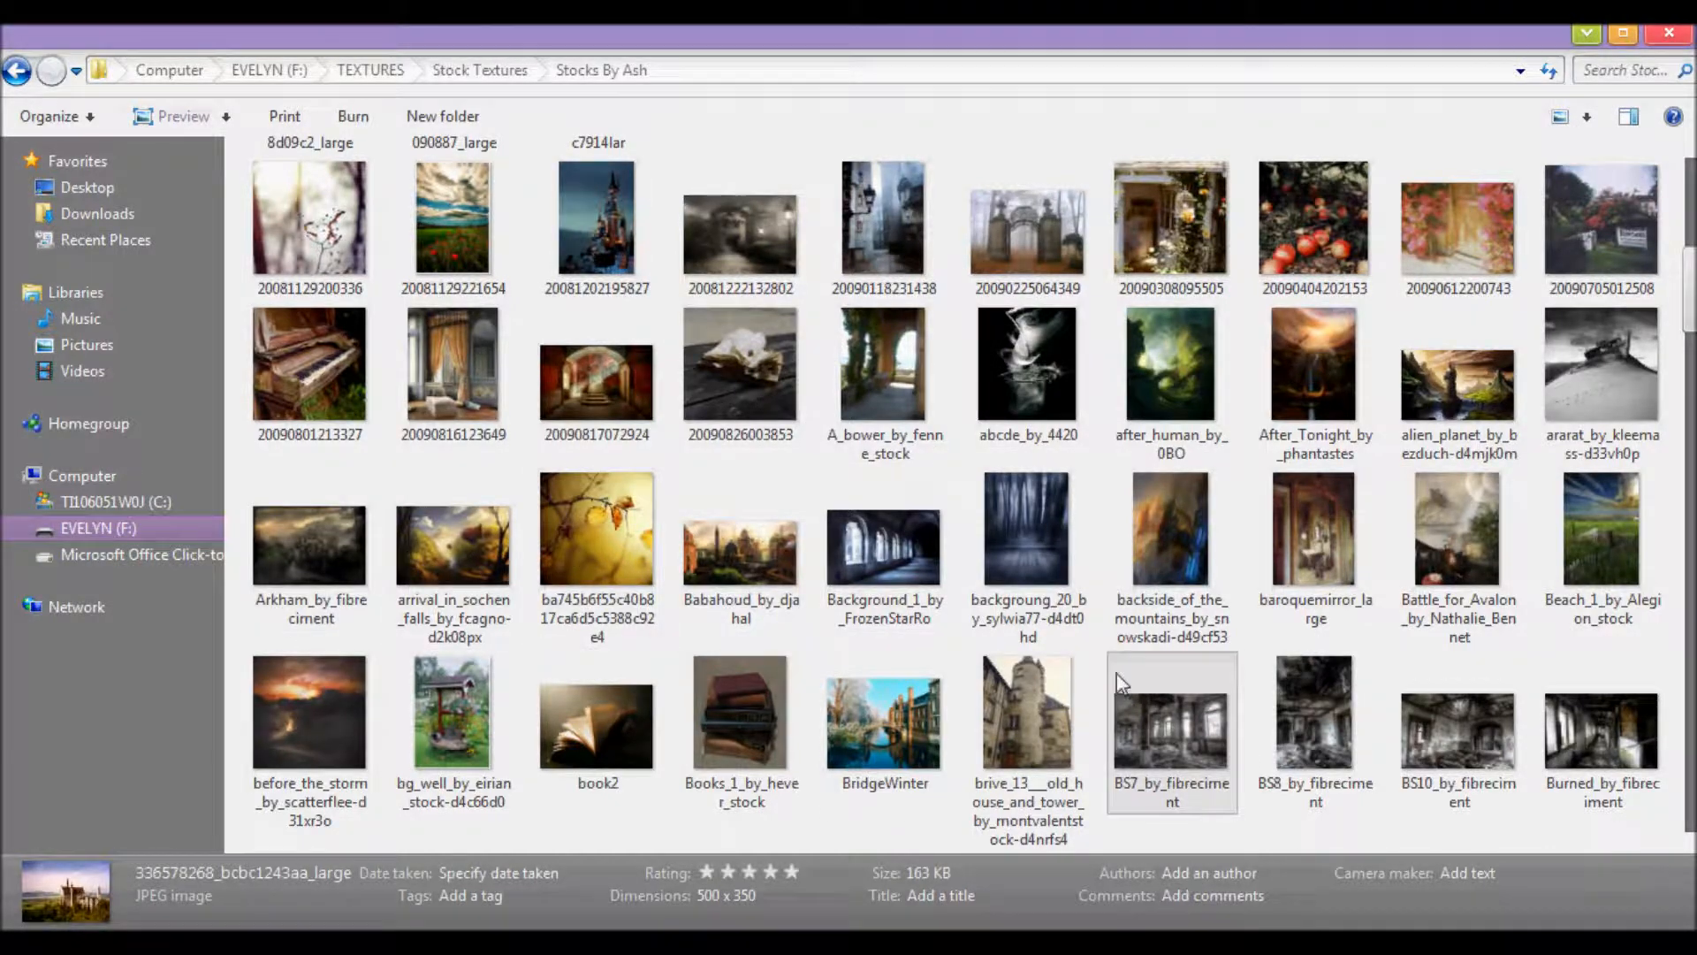
pyautogui.scroll(-6, 981, 672)
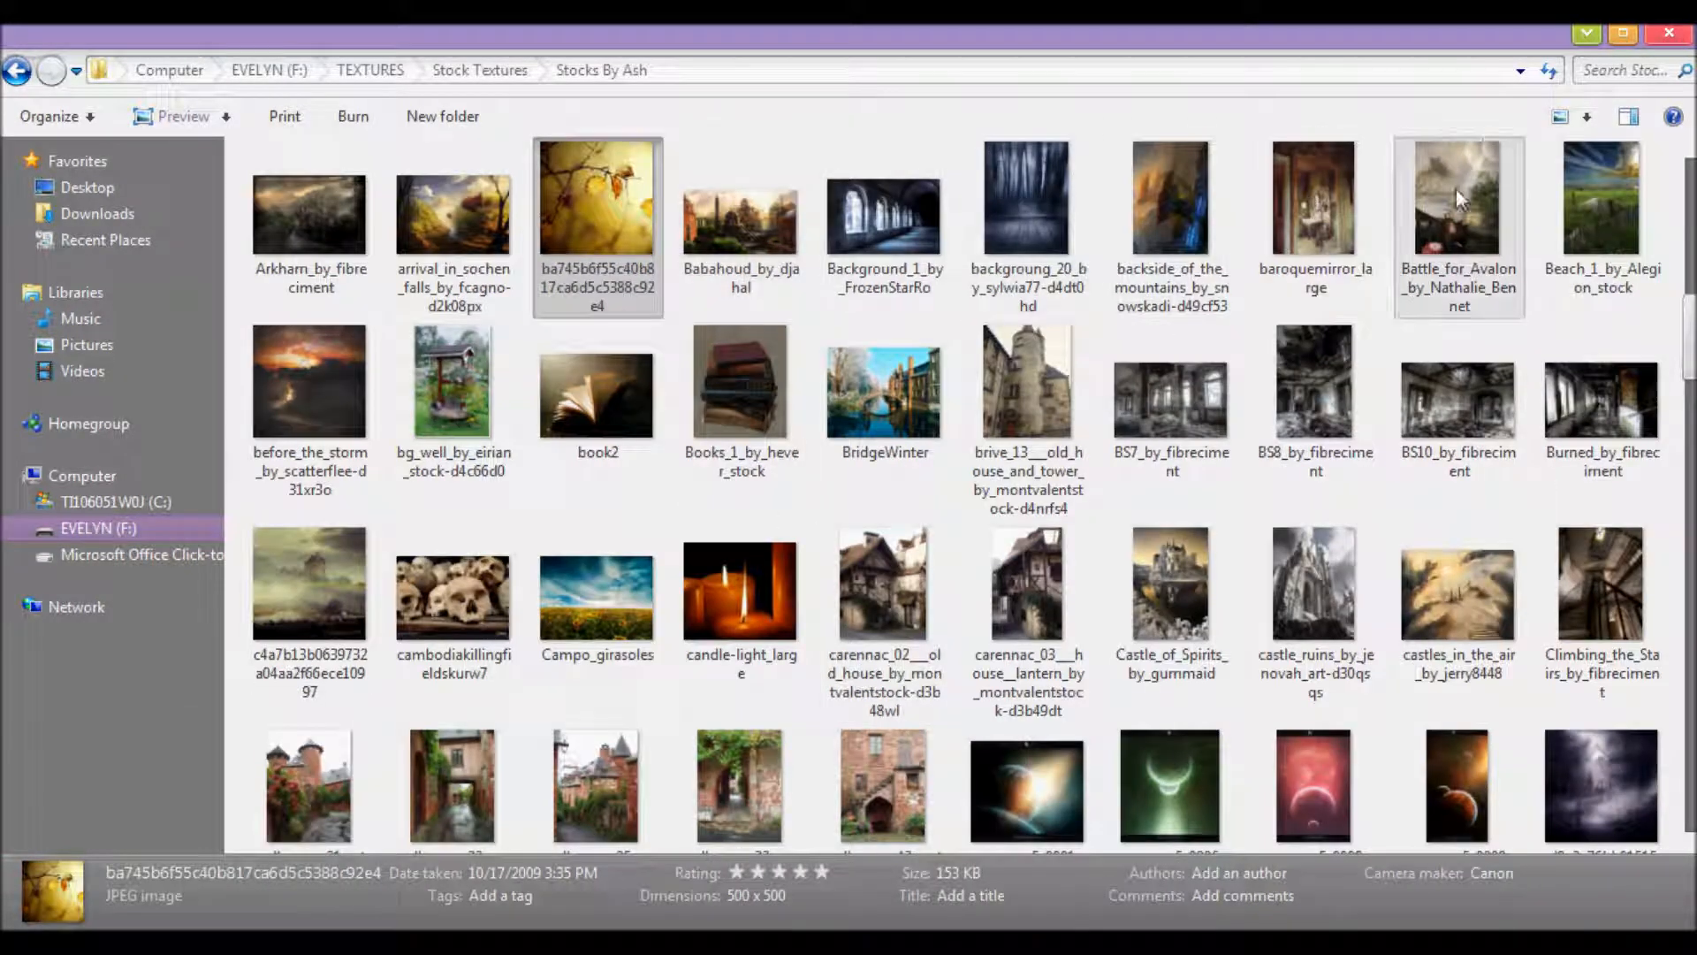
pyautogui.moveTo(1323, 370); pyautogui.dragTo(1448, 194)
pyautogui.keyDown('ctrl'); pyautogui.click(565, 593); pyautogui.keyUp('ctrl')
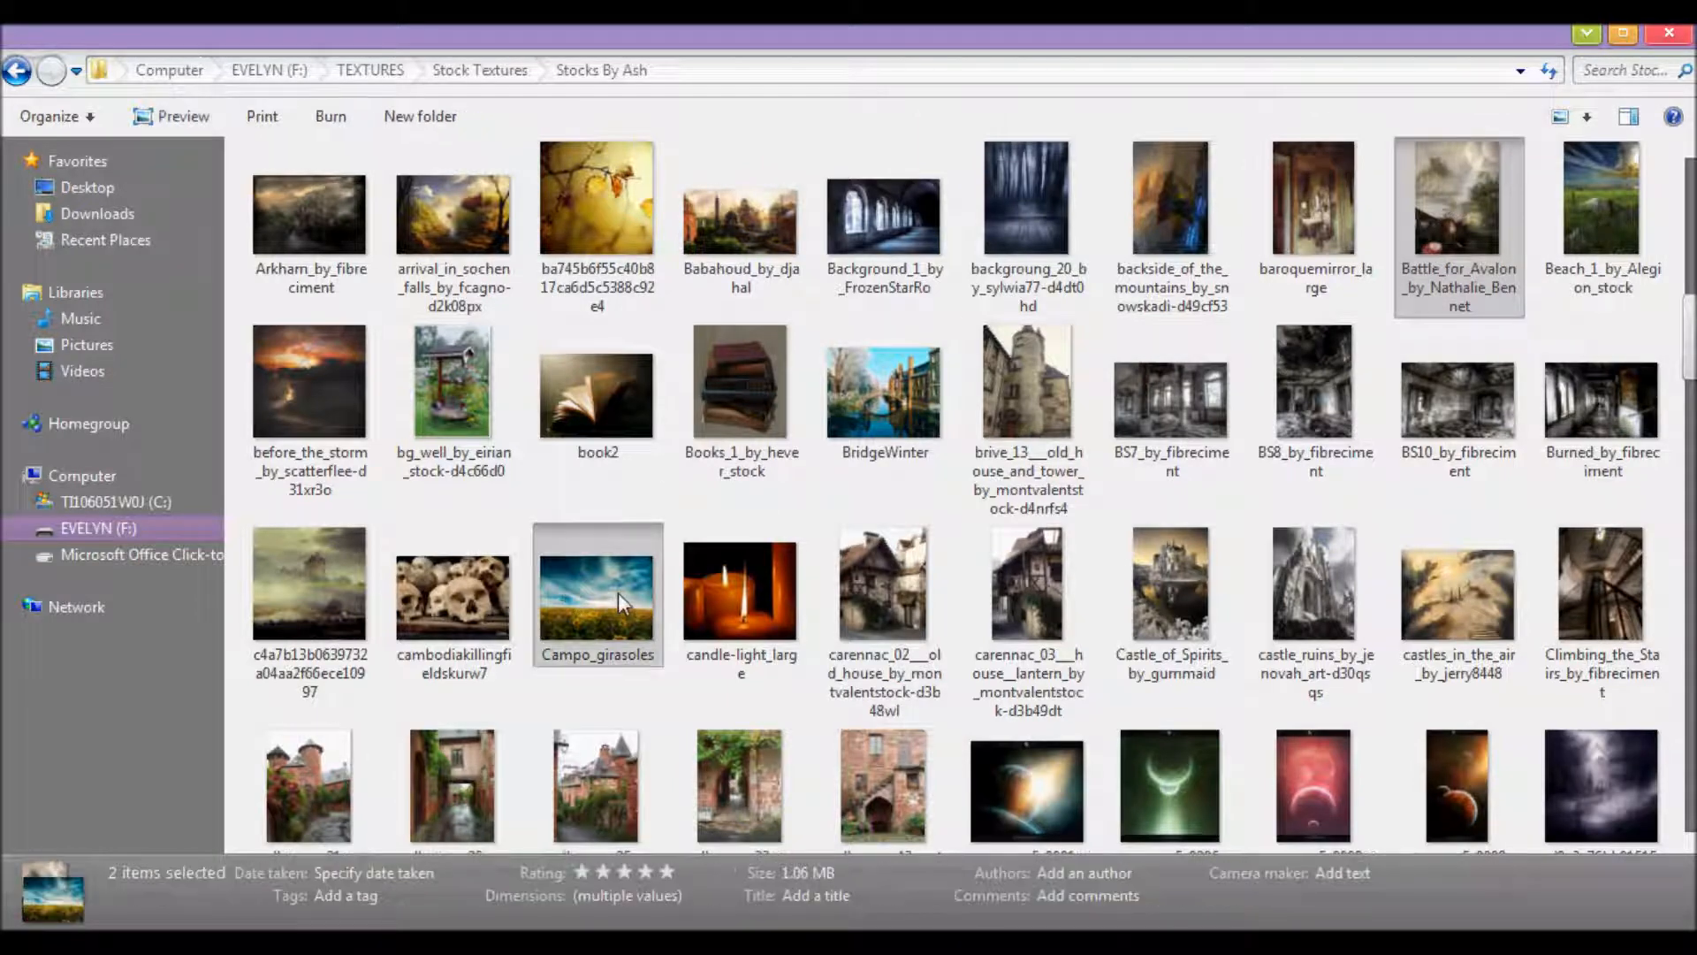
# Step: Open both selected images in Photoshop and bring the Battle_for_Avalon castle picture into Untitled-1 beneath the couple's layers
pyautogui.moveTo(619, 601); pyautogui.dragTo(1163, 117)
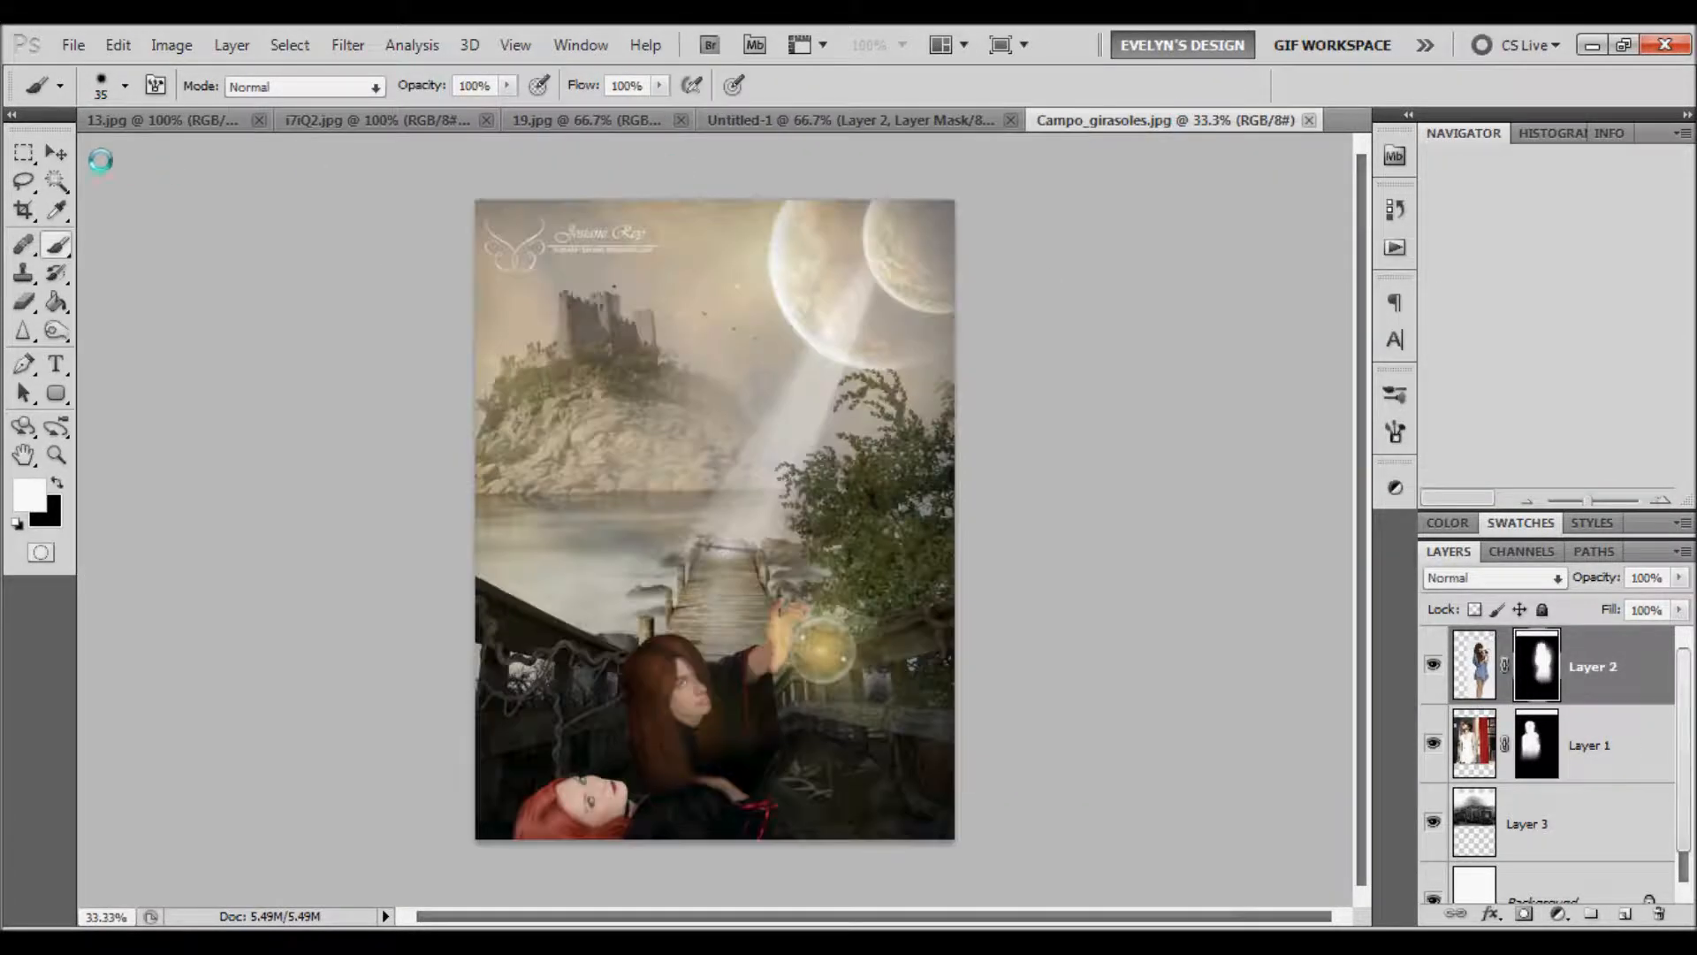
pyautogui.click(55, 152)
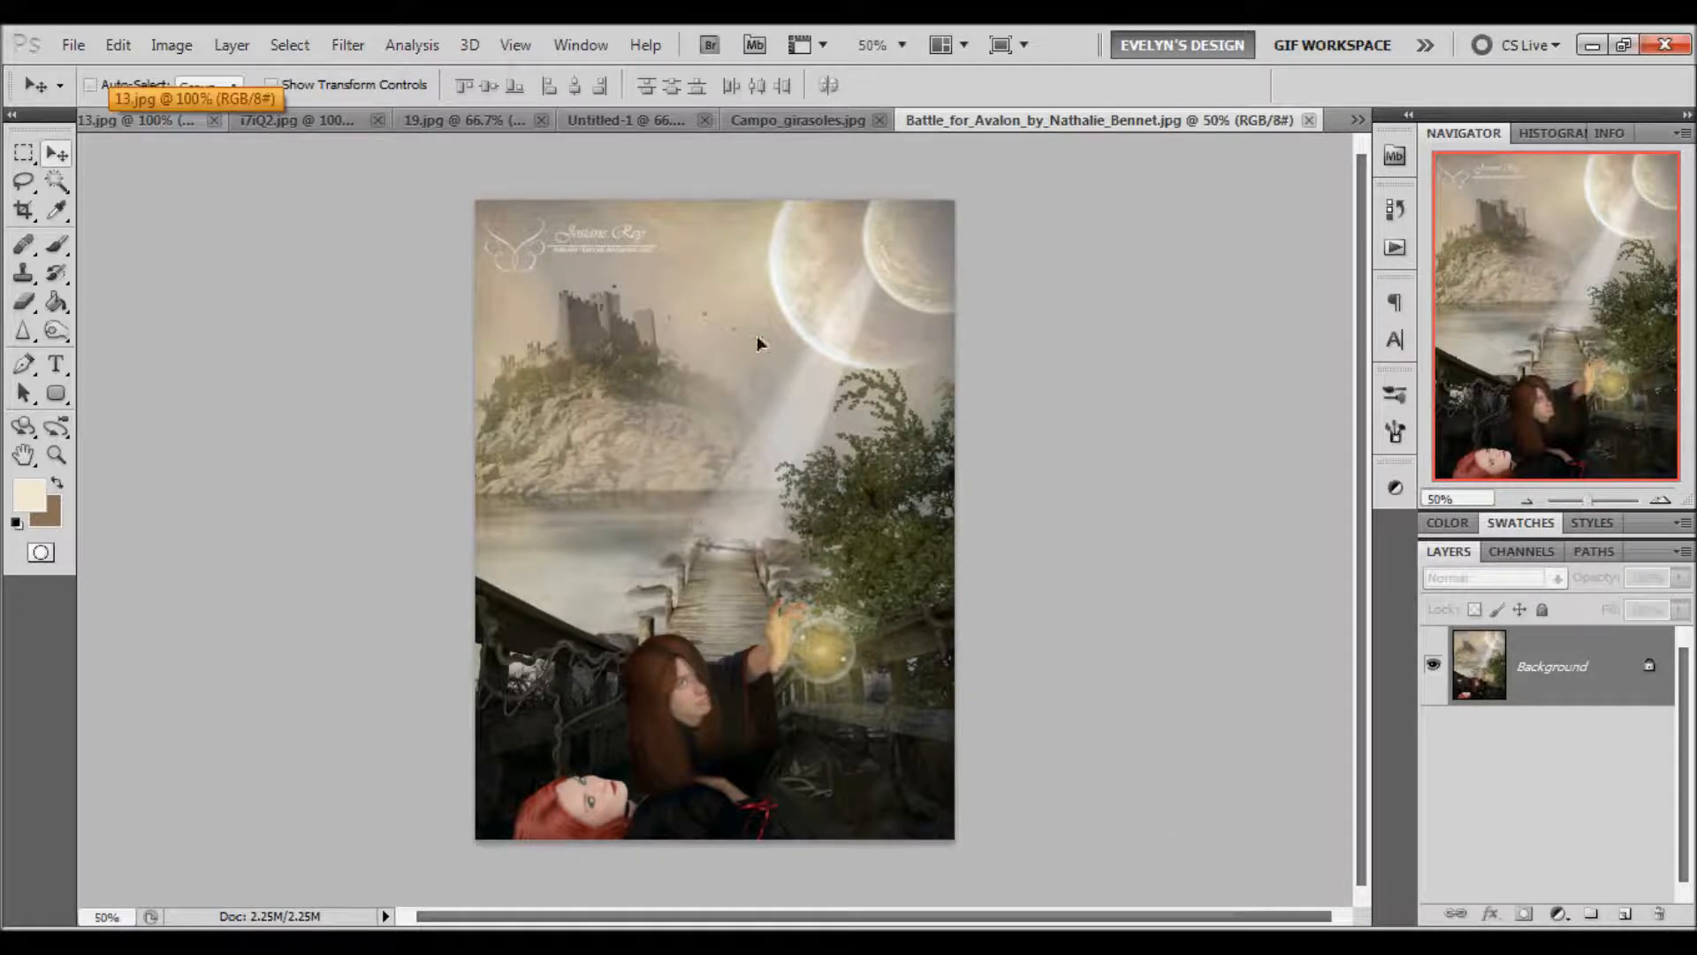
pyautogui.click(585, 126)
pyautogui.moveTo(585, 126); pyautogui.dragTo(687, 225)
pyautogui.moveTo(811, 379); pyautogui.dragTo(1053, 618)
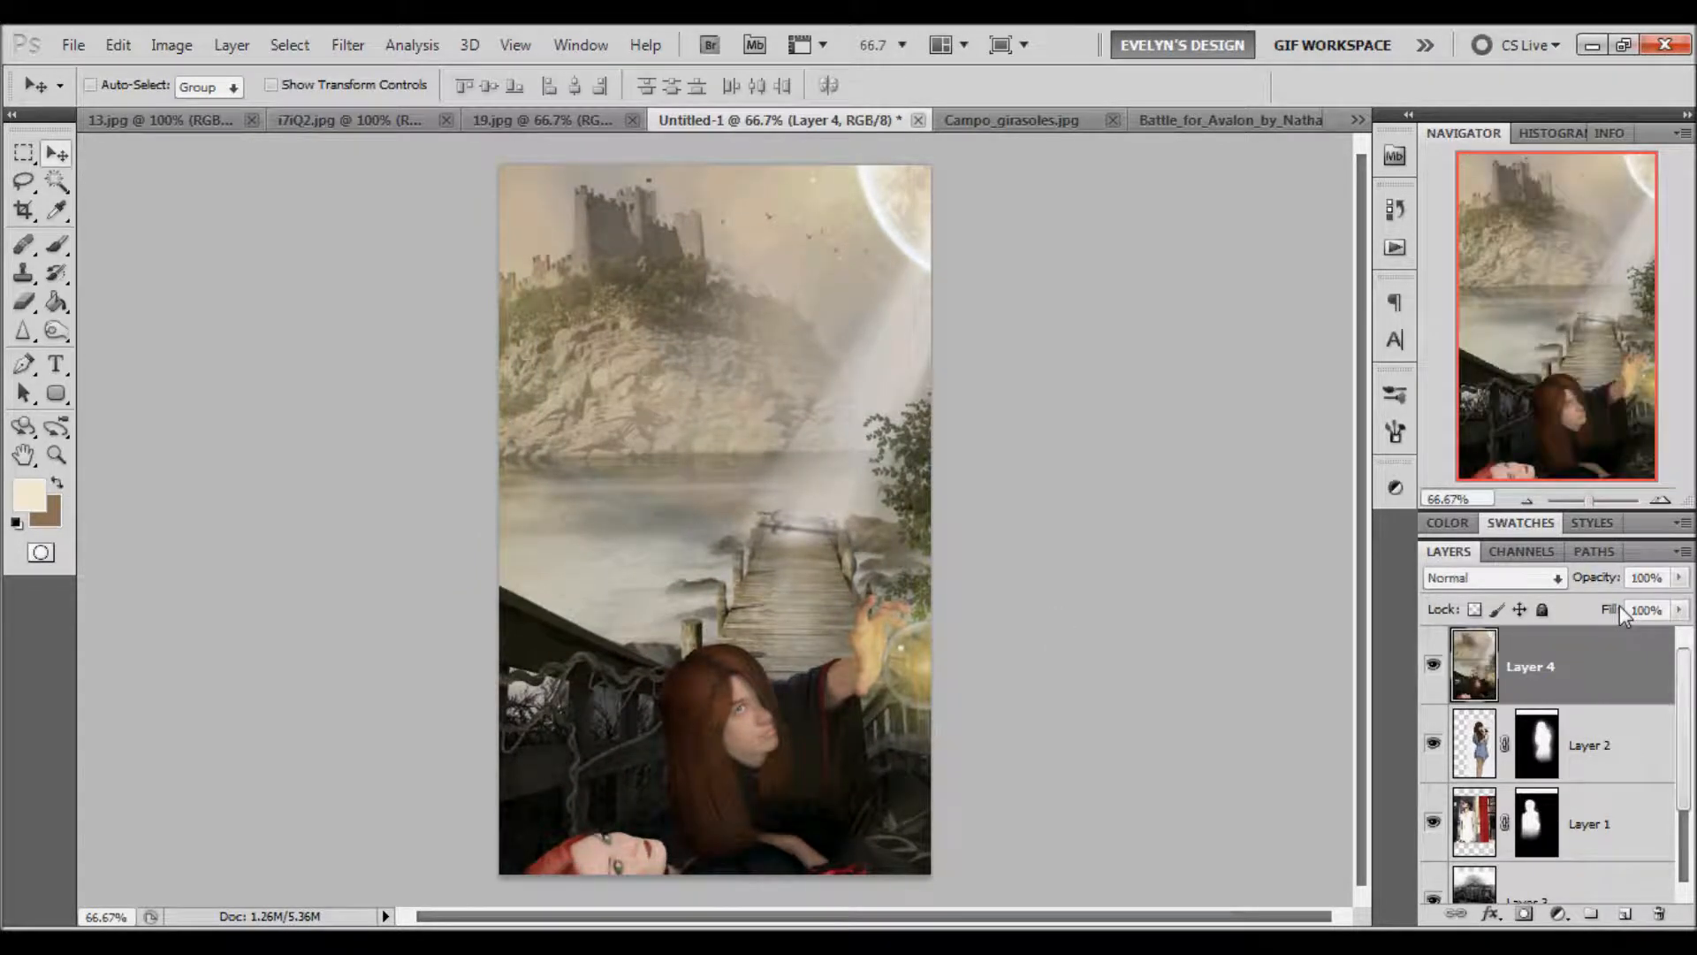
pyautogui.moveTo(1620, 672); pyautogui.dragTo(1569, 866)
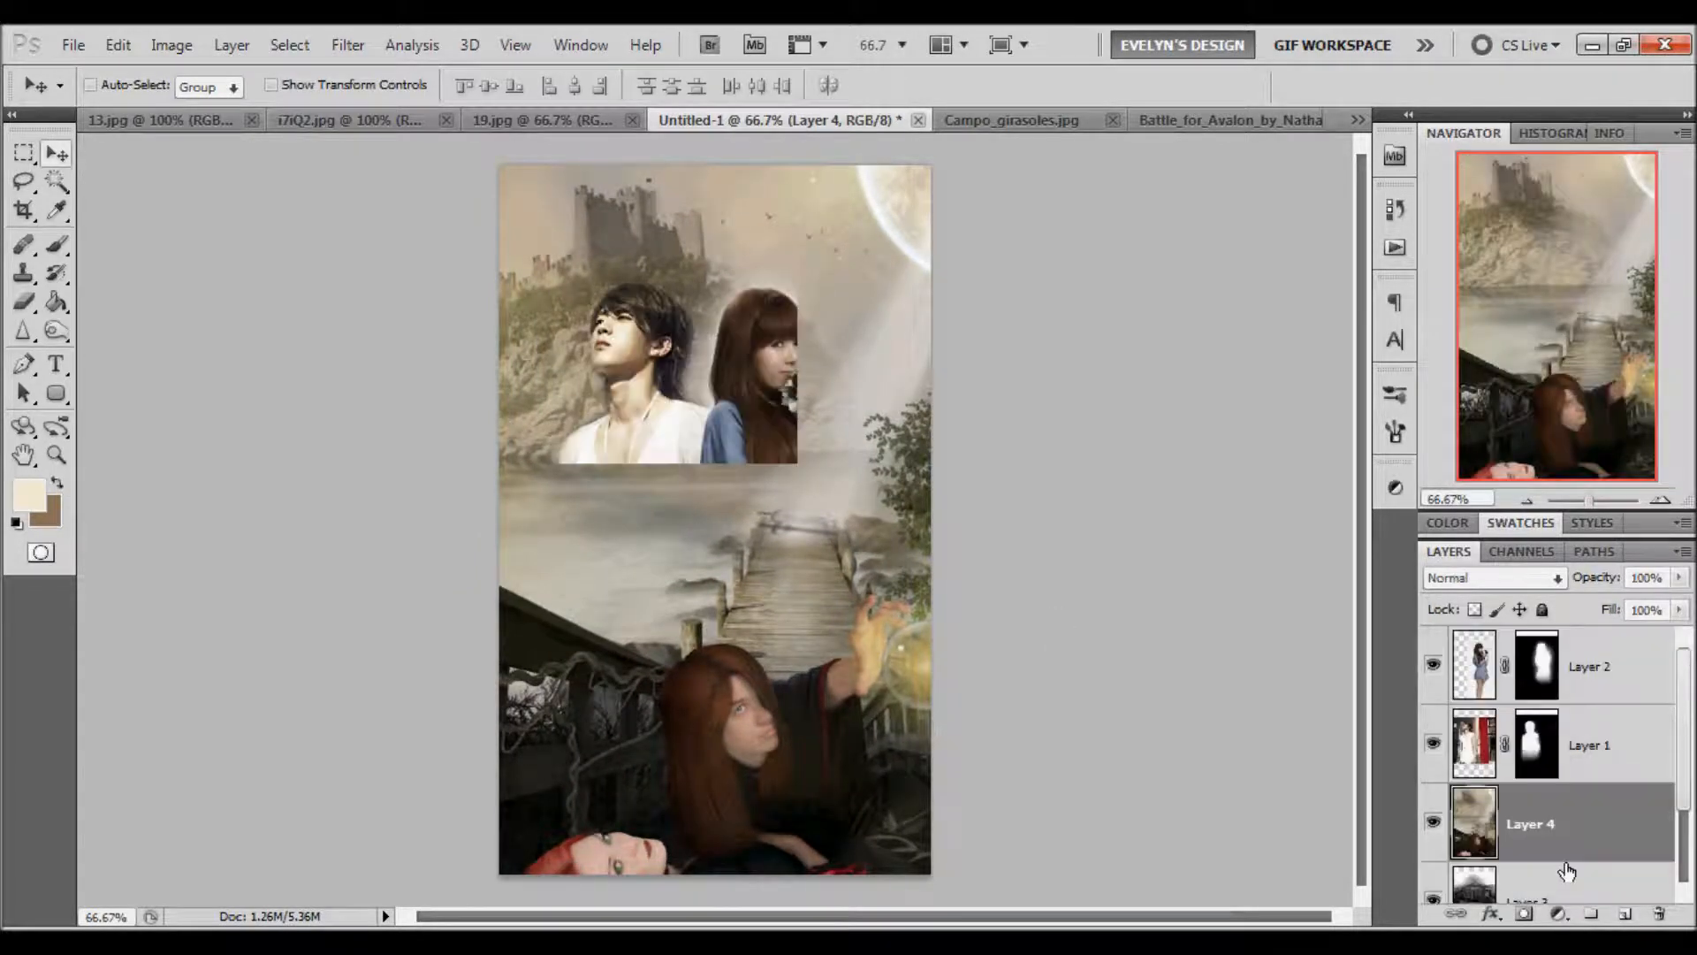
# Step: Add a layer mask to the castle picture's layer and set up a soft 484 px brush
pyautogui.click(1522, 914)
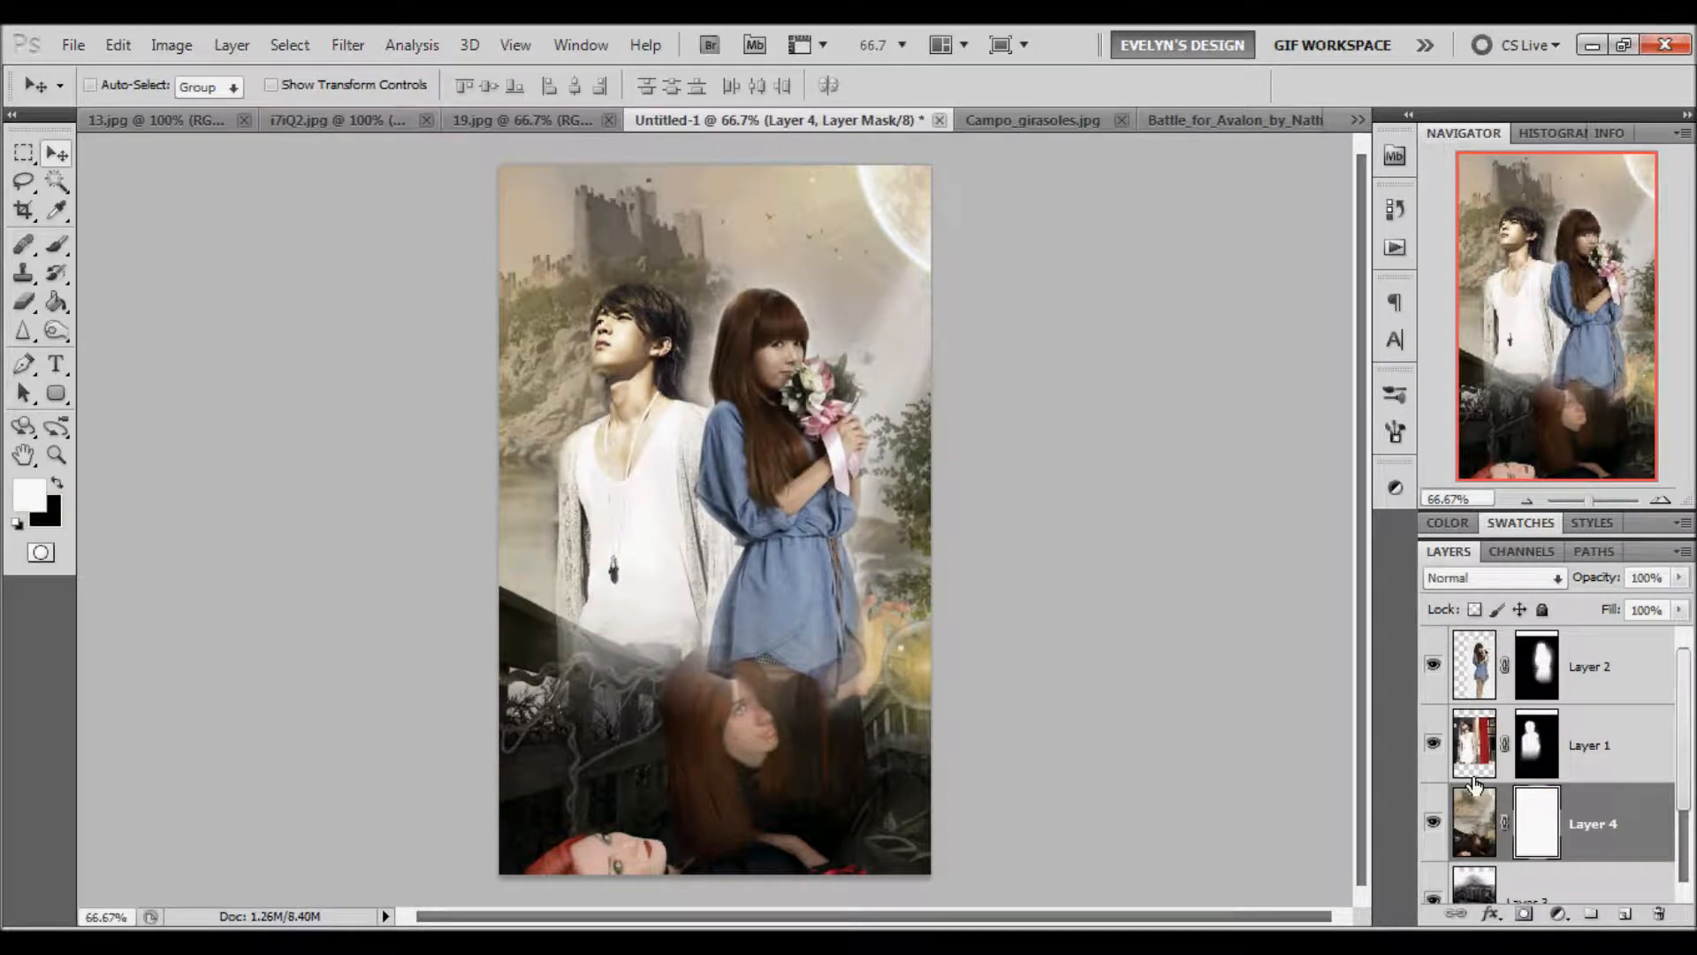
pyautogui.click(56, 244)
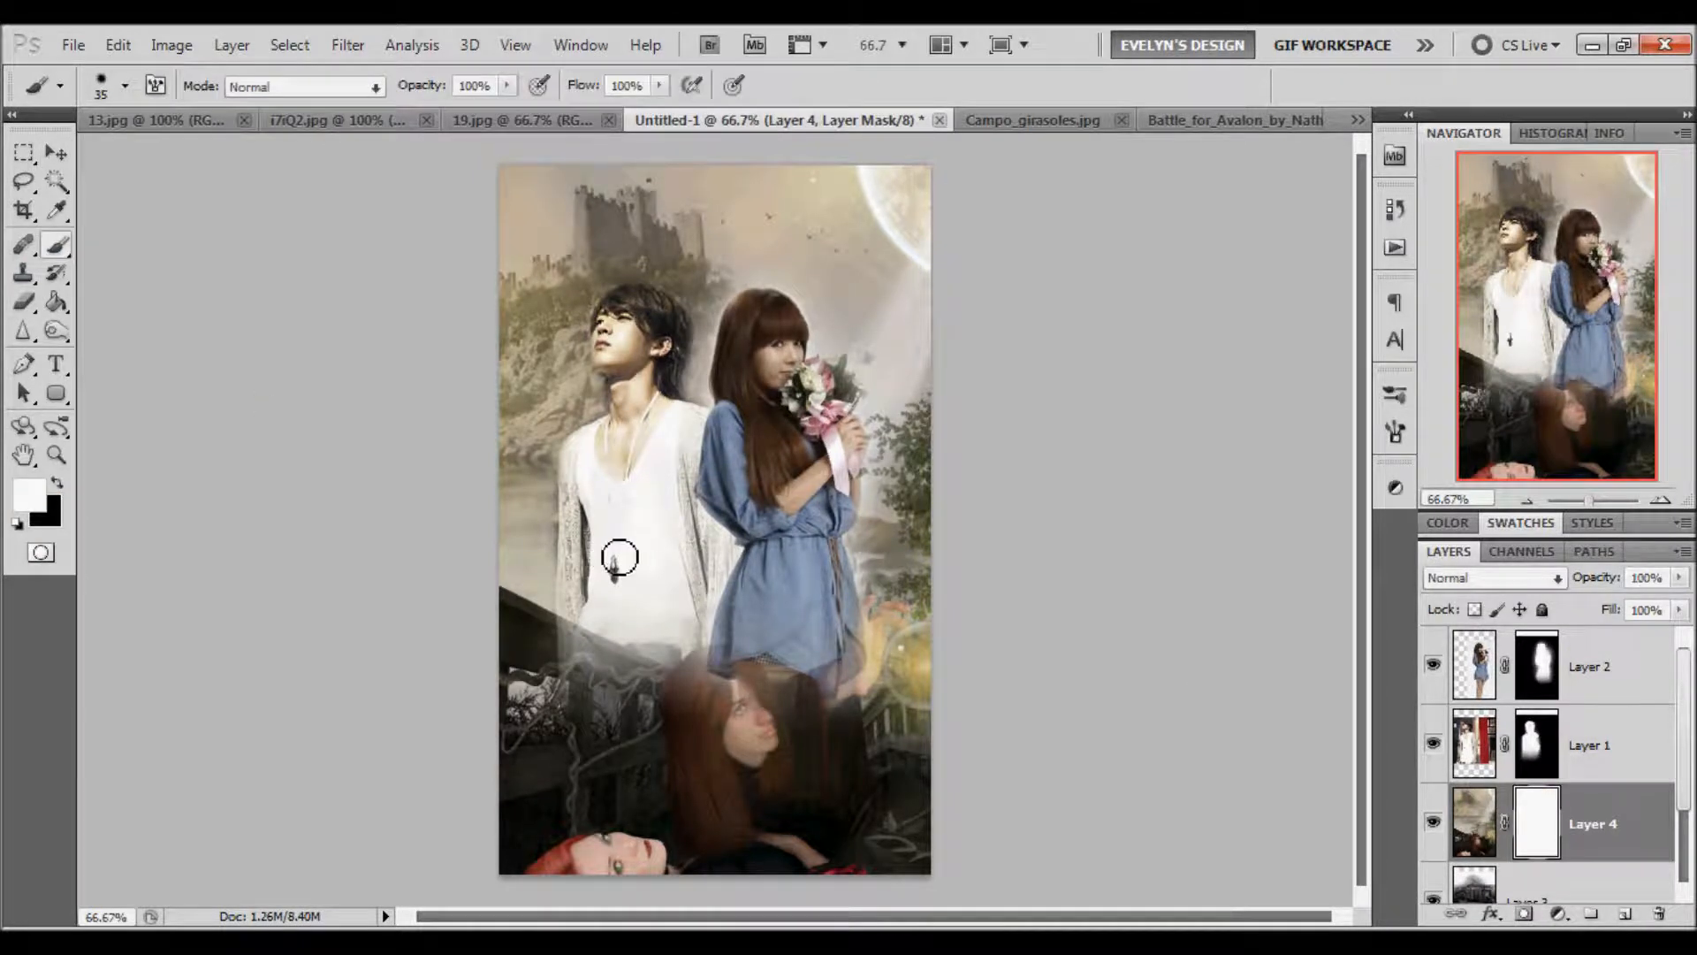
pyautogui.press(']')
pyautogui.press(']')
pyautogui.rightClick(694, 566)
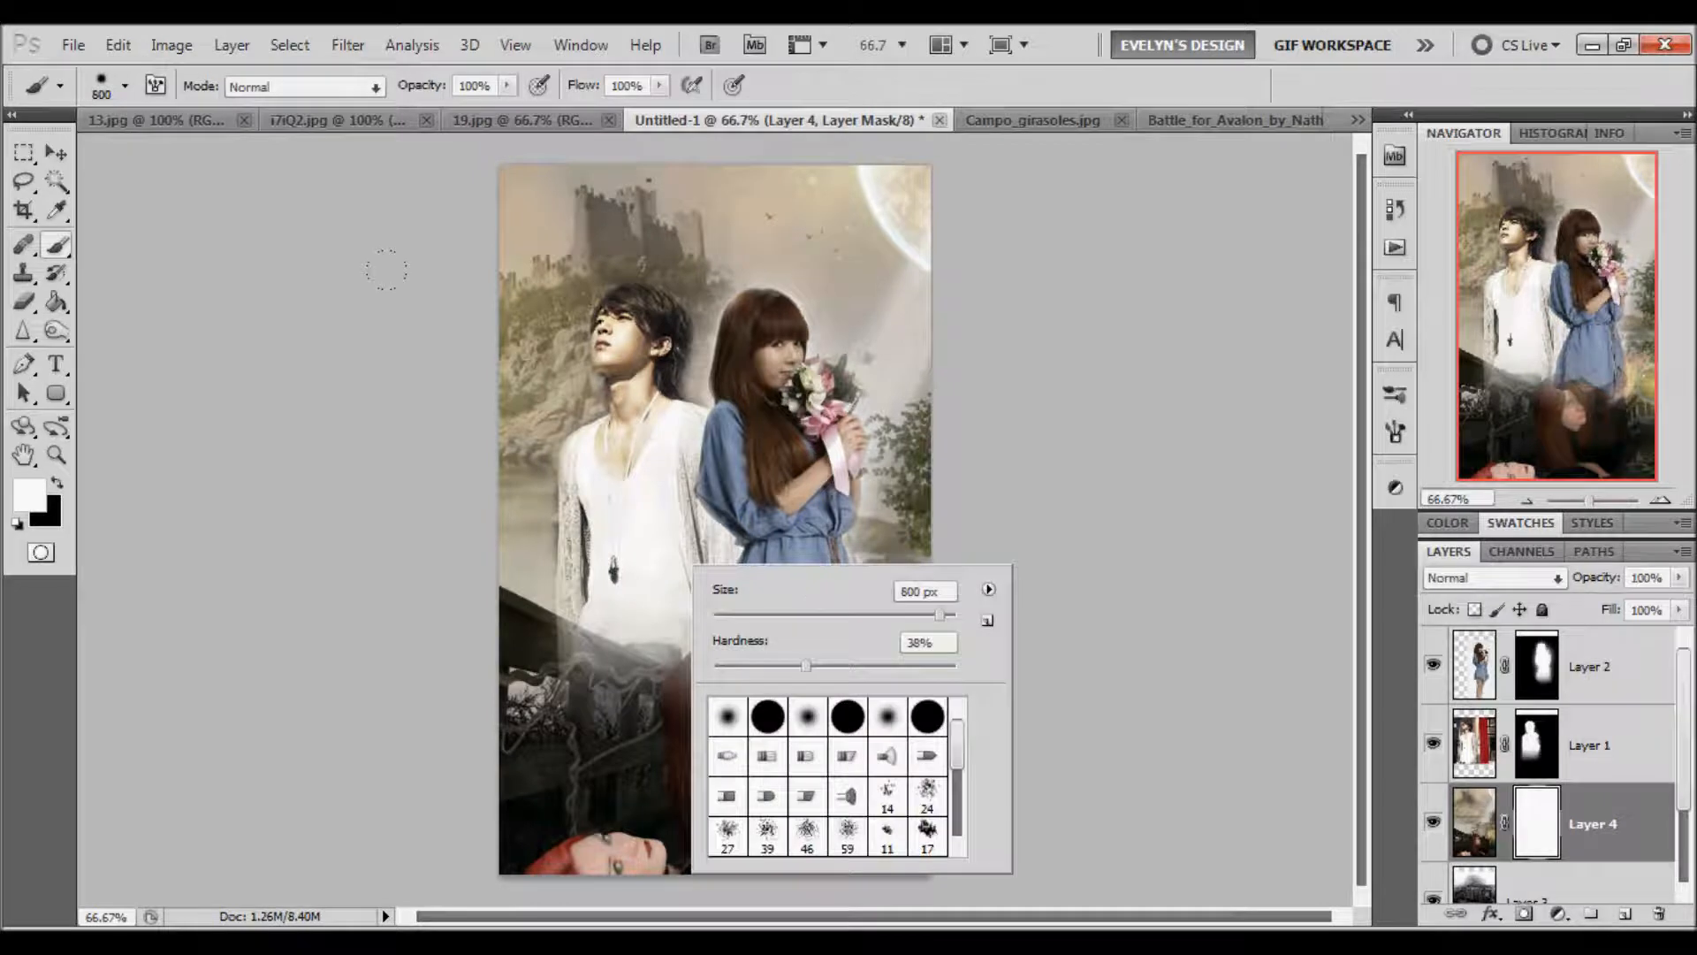
pyautogui.moveTo(876, 619)
pyautogui.mouseDown()
pyautogui.moveTo(775, 623)
pyautogui.moveTo(905, 614)
pyautogui.mouseUp()
pyautogui.moveTo(807, 664); pyautogui.dragTo(714, 666)
pyautogui.moveTo(905, 613); pyautogui.dragTo(915, 614)
pyautogui.click(930, 616)
pyautogui.press('Return')
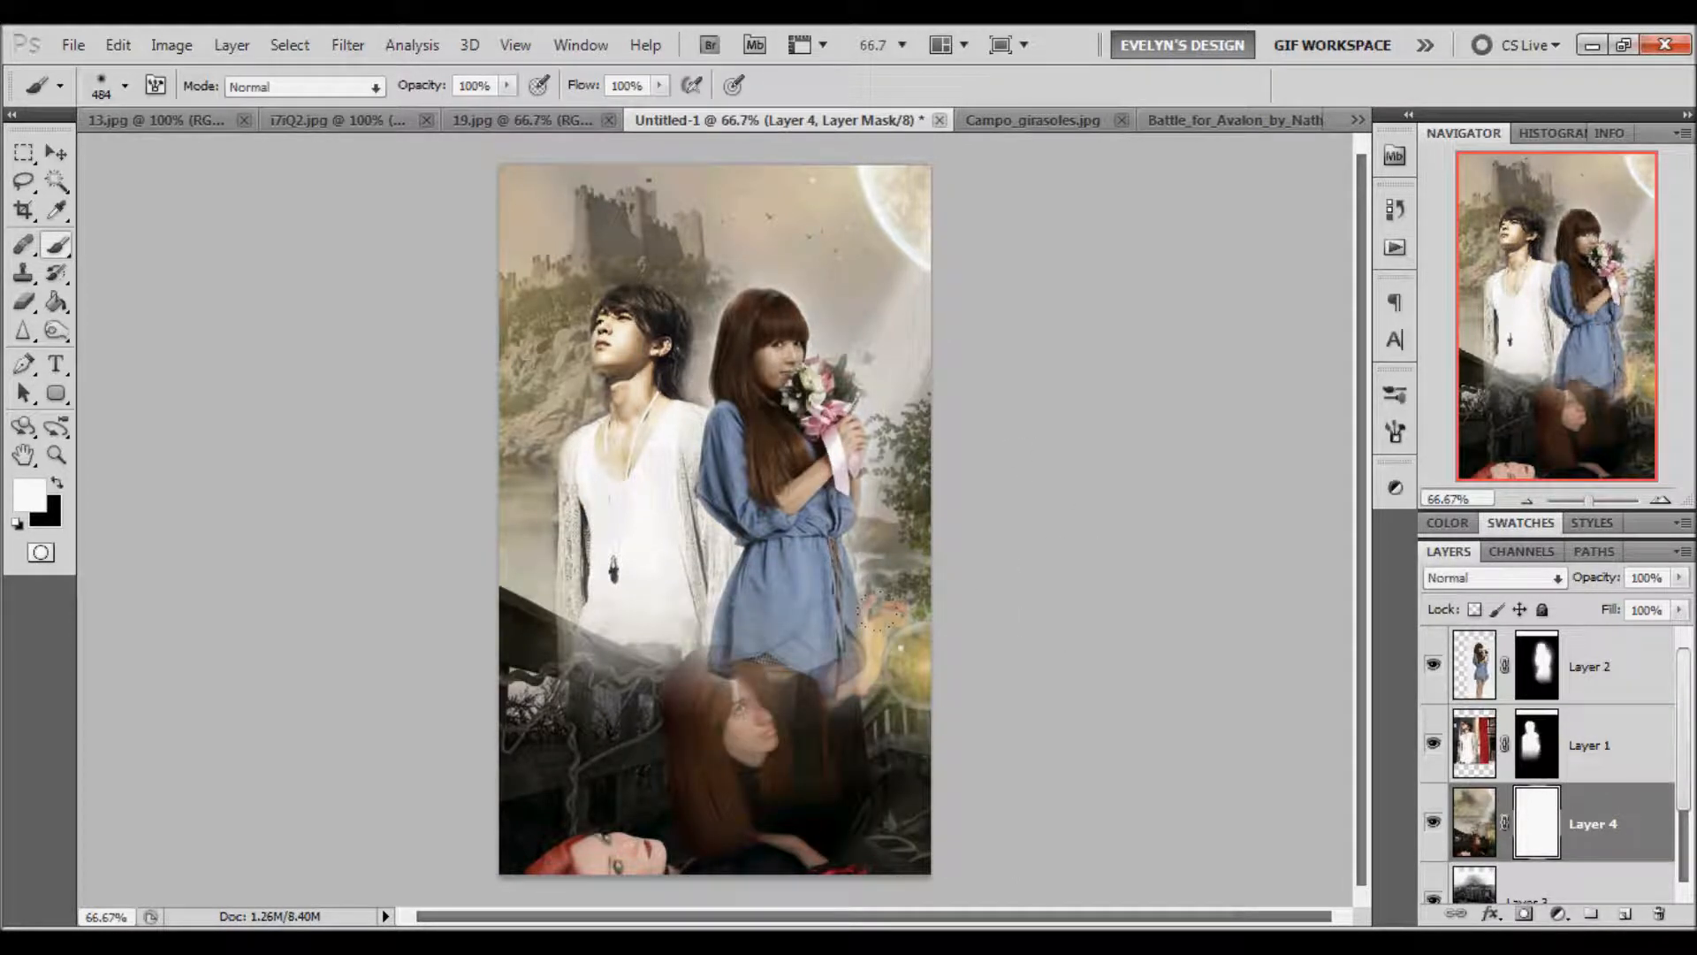
# Step: Mask out the lower part of the castle picture with black at 300 px, and restore its lower side areas with white
pyautogui.press('x')
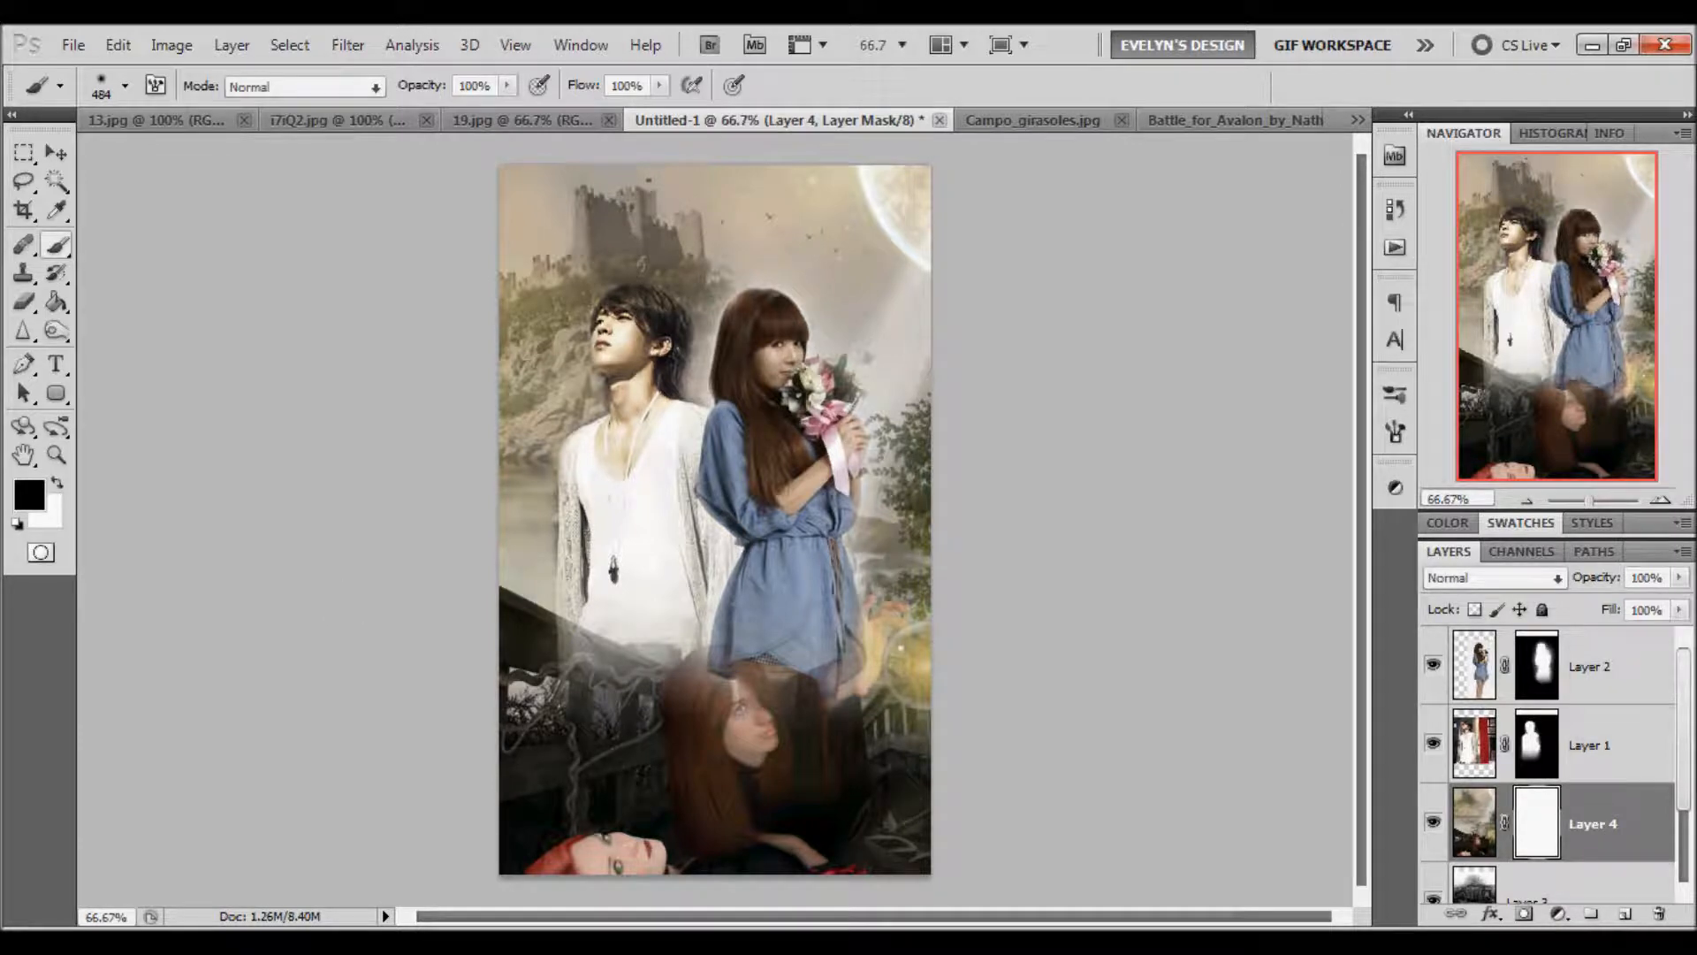
pyautogui.moveTo(548, 778)
pyautogui.mouseDown()
pyautogui.moveTo(875, 770)
pyautogui.moveTo(526, 762)
pyautogui.mouseUp()
pyautogui.hotkey('ctrl', 'z')
pyautogui.moveTo(874, 660)
pyautogui.mouseDown()
pyautogui.moveTo(106, 659)
pyautogui.moveTo(1058, 807)
pyautogui.moveTo(837, 758)
pyautogui.moveTo(1520, 776)
pyautogui.moveTo(185, 671)
pyautogui.moveTo(636, 746)
pyautogui.moveTo(1018, 769)
pyautogui.mouseUp()
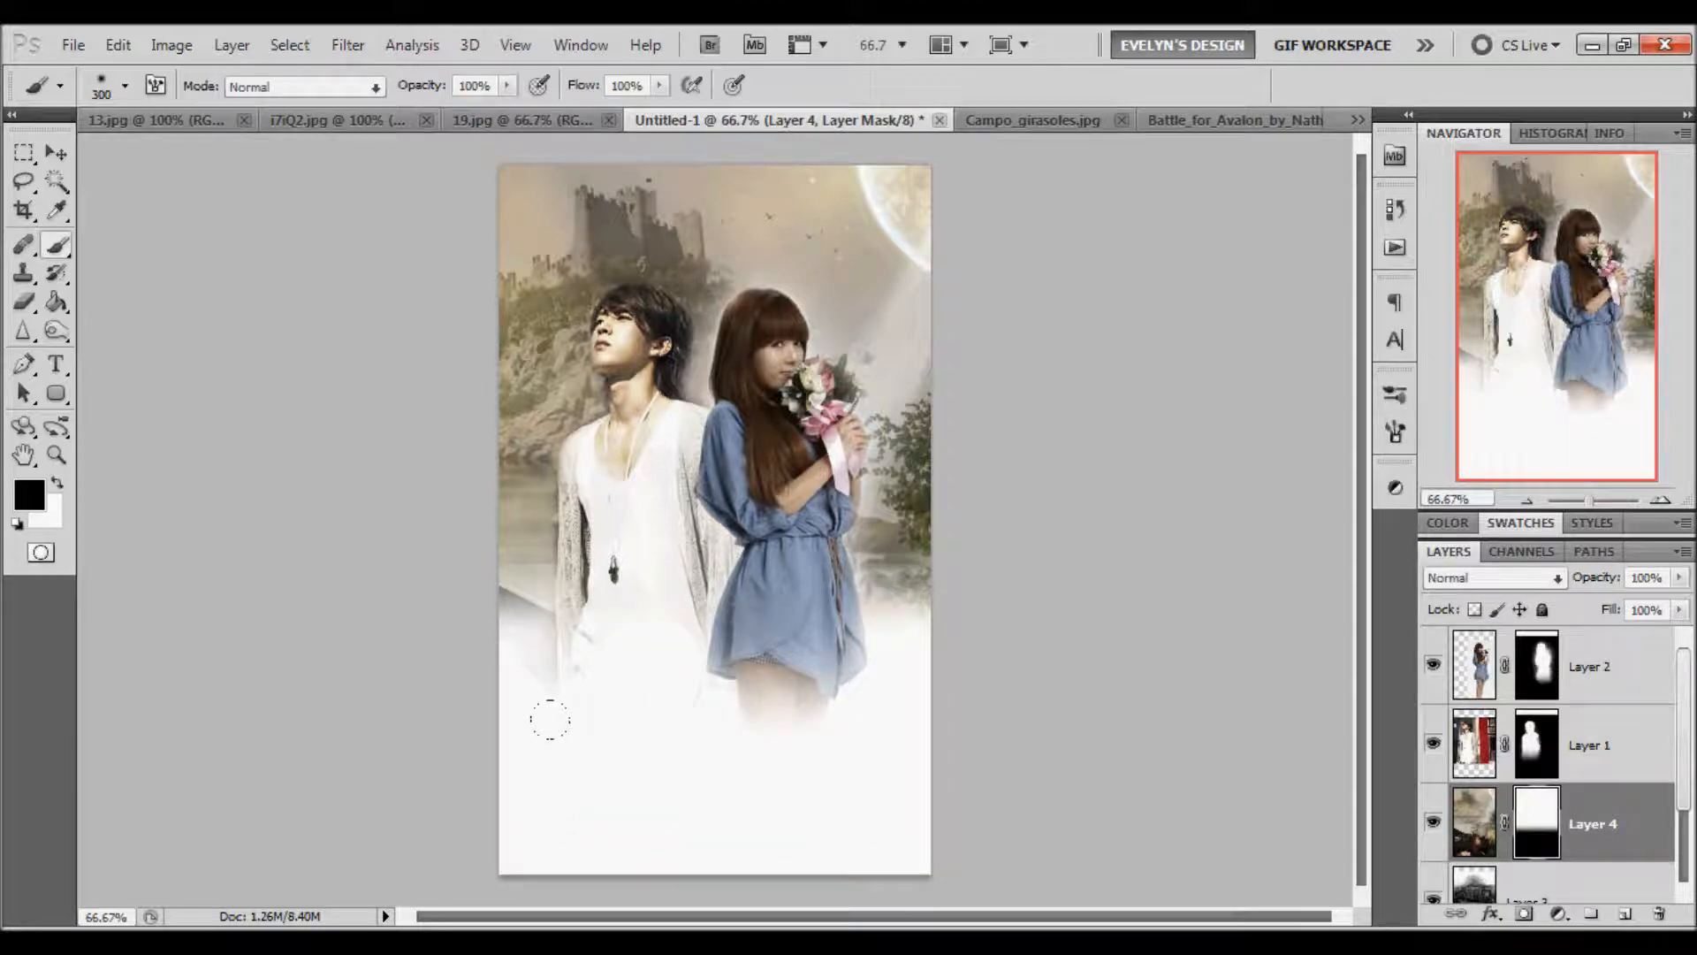
pyautogui.press('x')
pyautogui.click(455, 575)
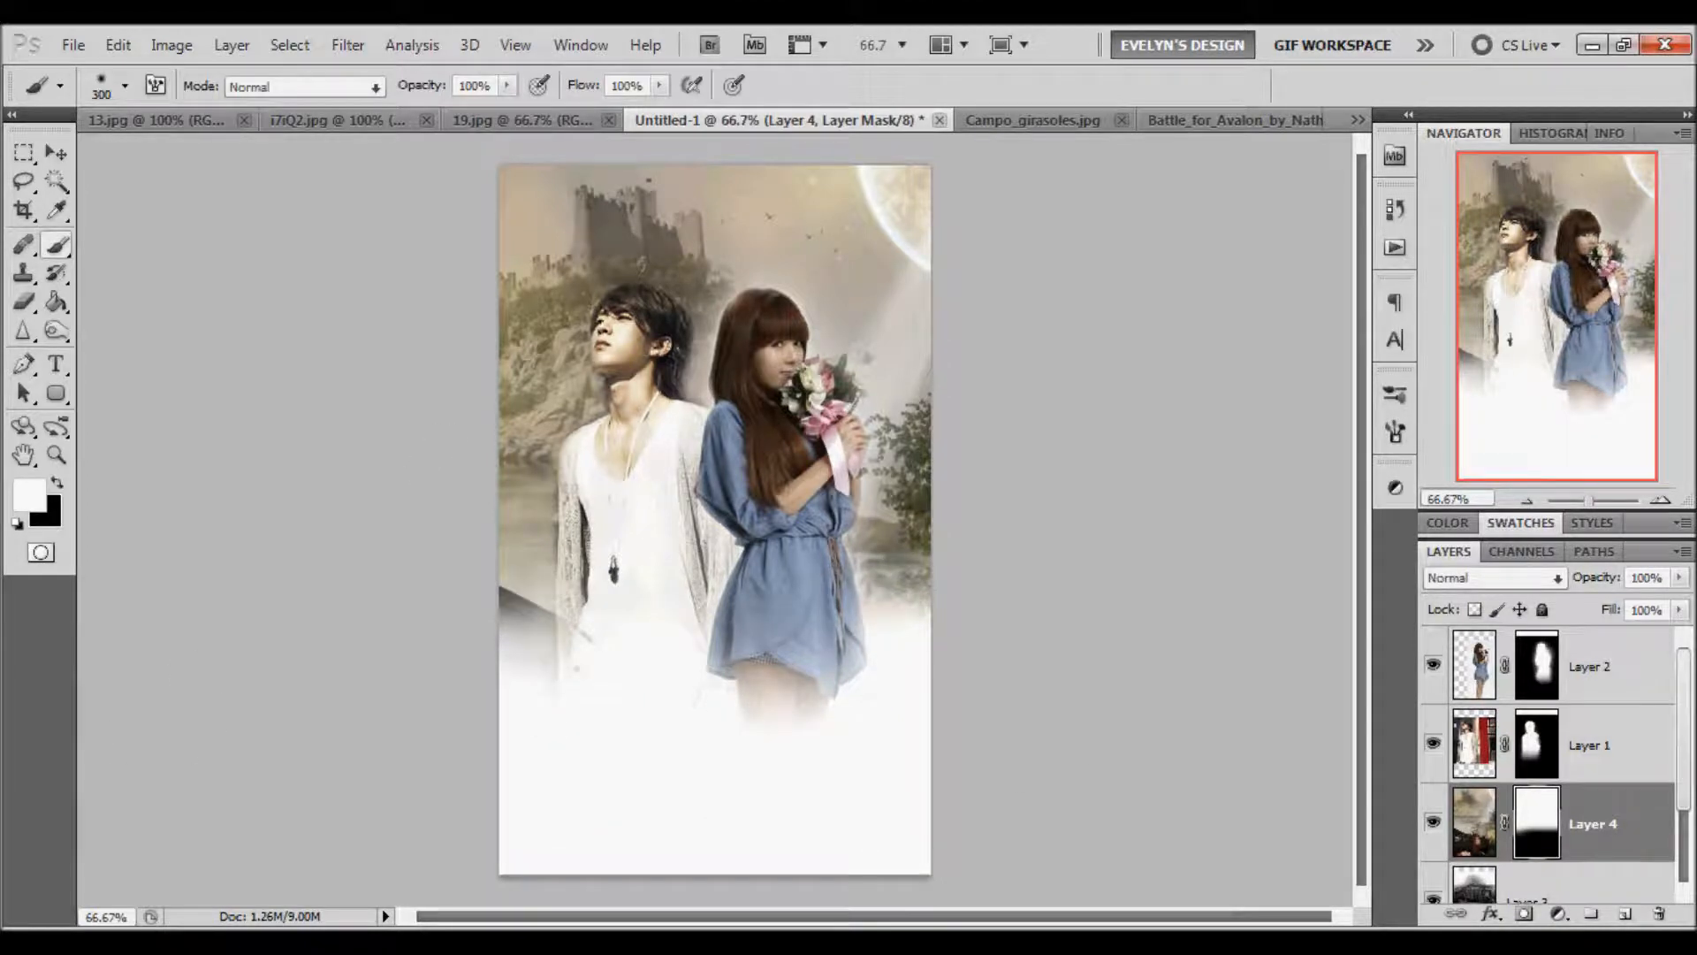
pyautogui.click(903, 579)
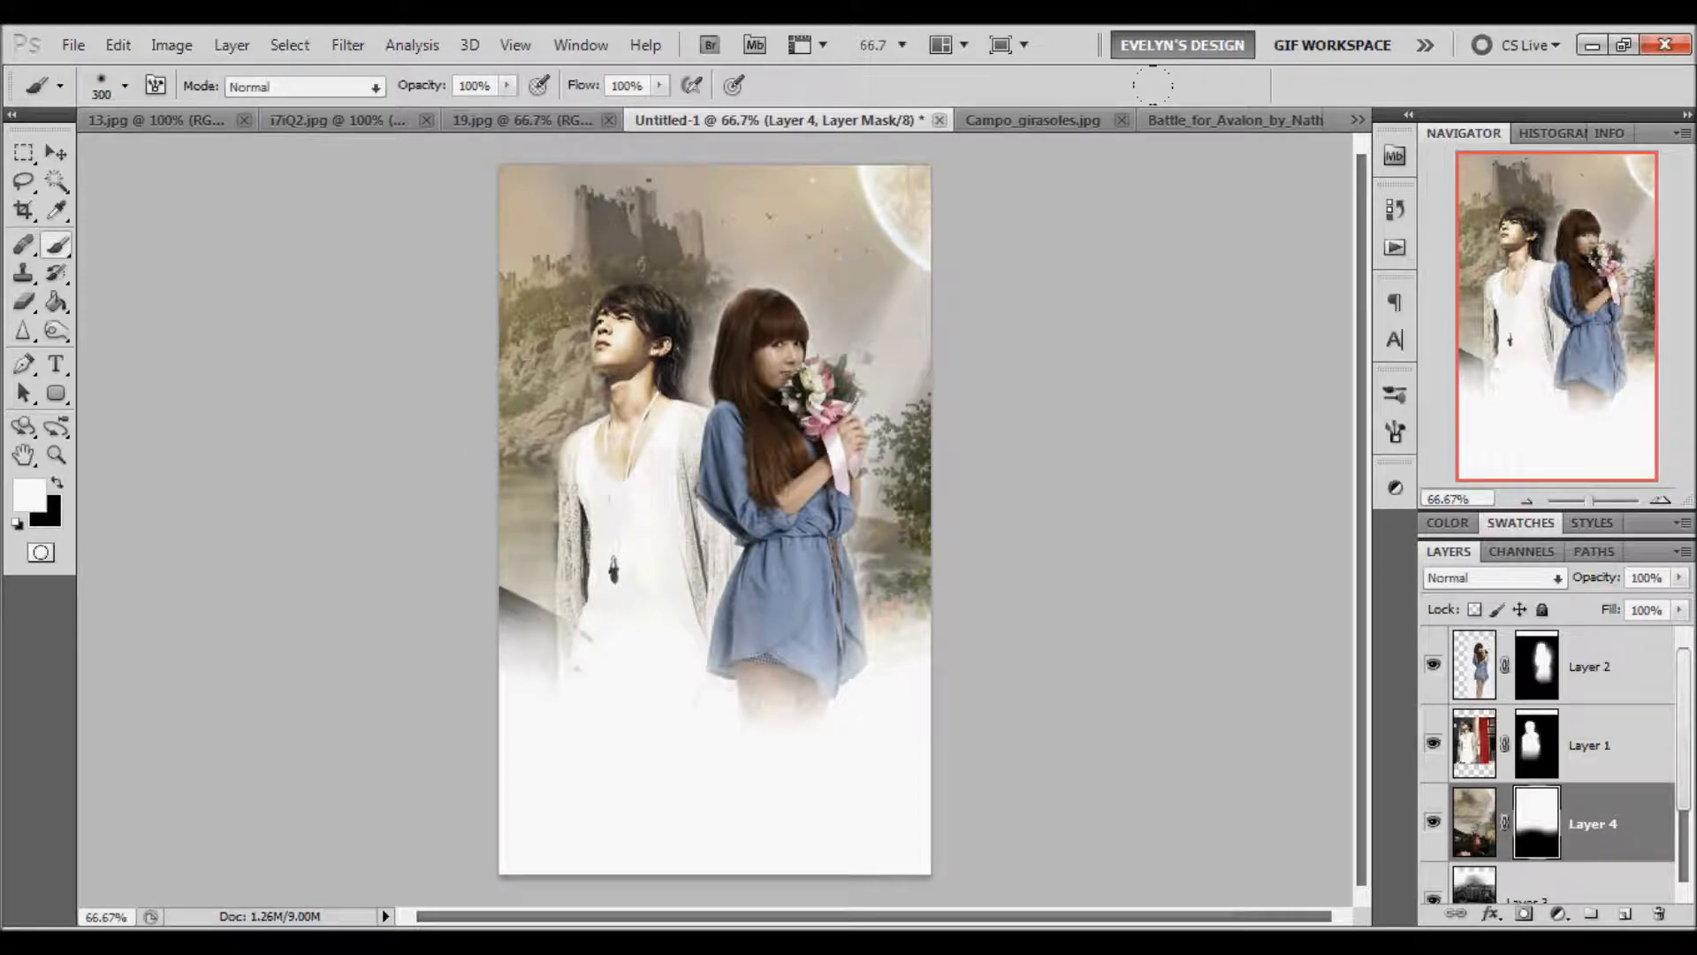
# Step: Bring the Campo_girasoles picture into Untitled-1 as the topmost layer and position it with the sunflowers across the lower canvas
pyautogui.click(1059, 118)
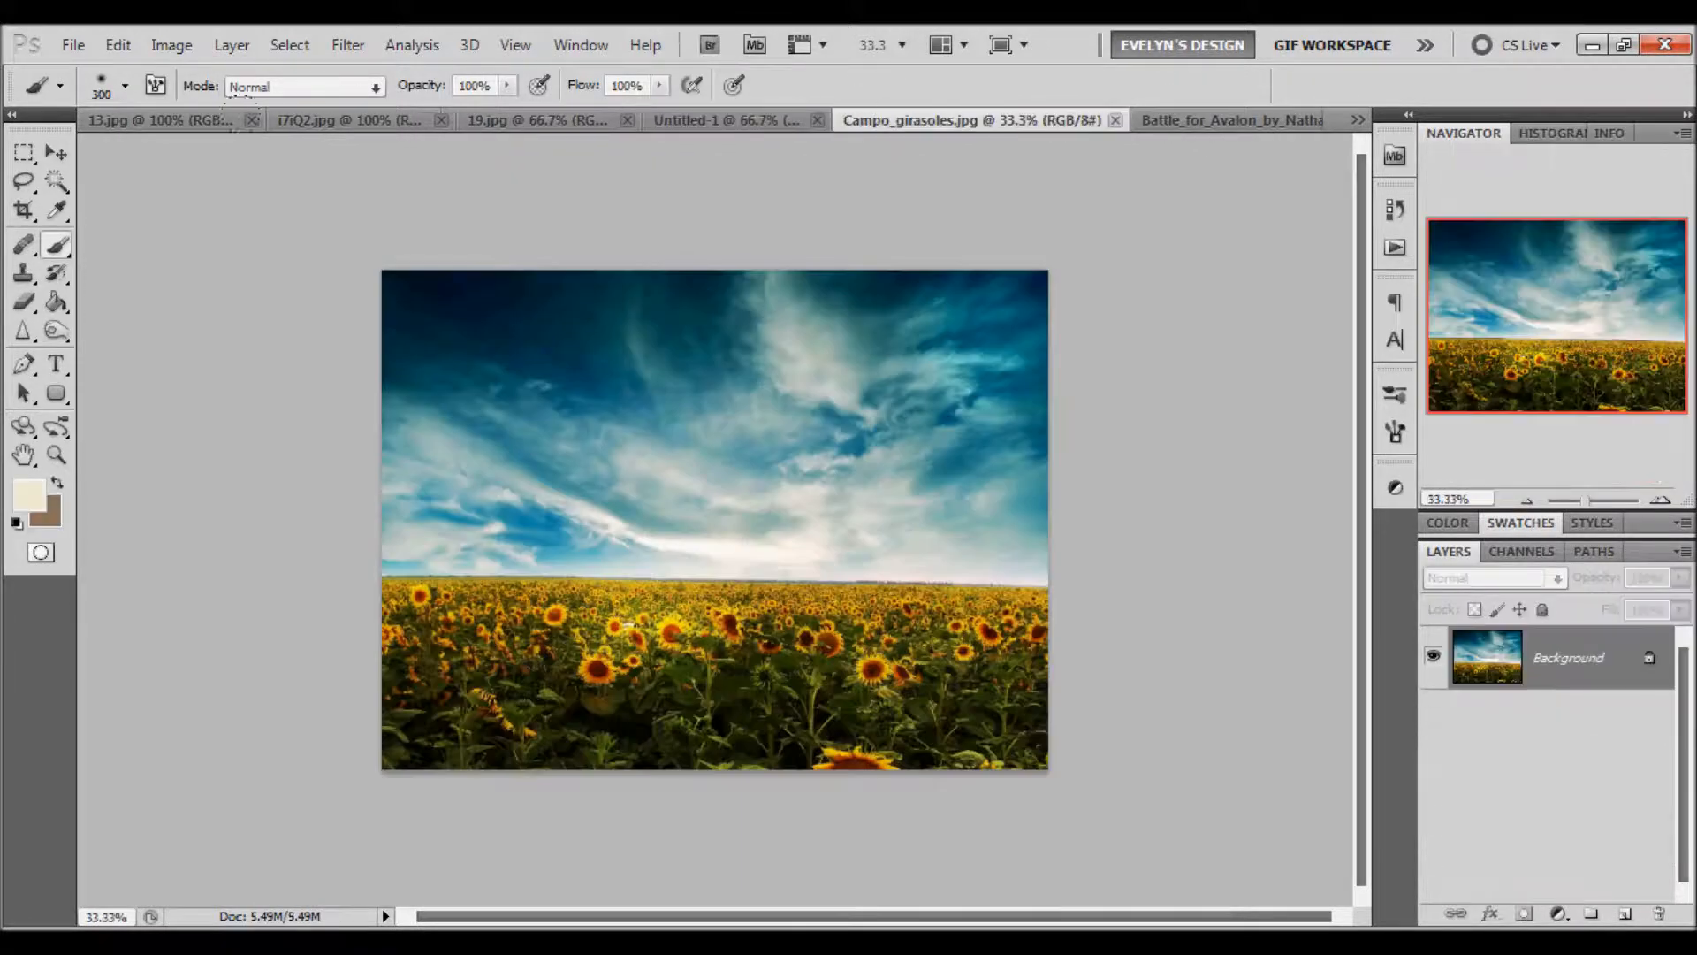
pyautogui.click(55, 152)
pyautogui.moveTo(713, 131); pyautogui.dragTo(778, 434)
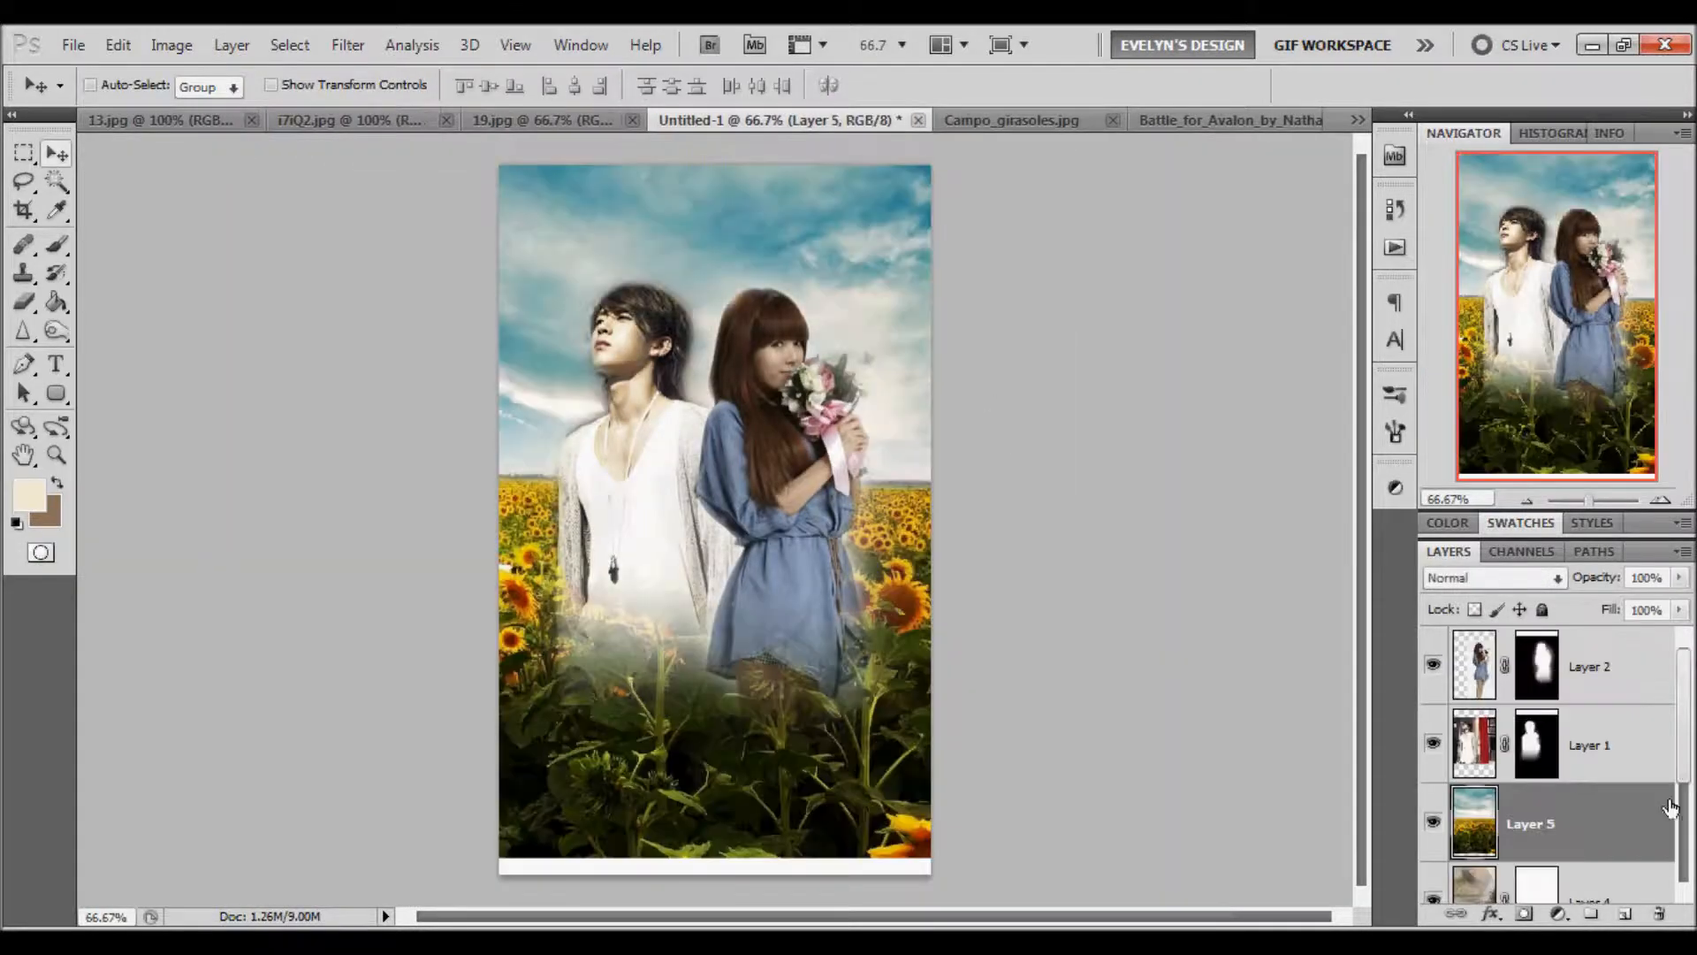
pyautogui.moveTo(1670, 807); pyautogui.dragTo(1604, 629)
pyautogui.moveTo(741, 548); pyautogui.dragTo(747, 655)
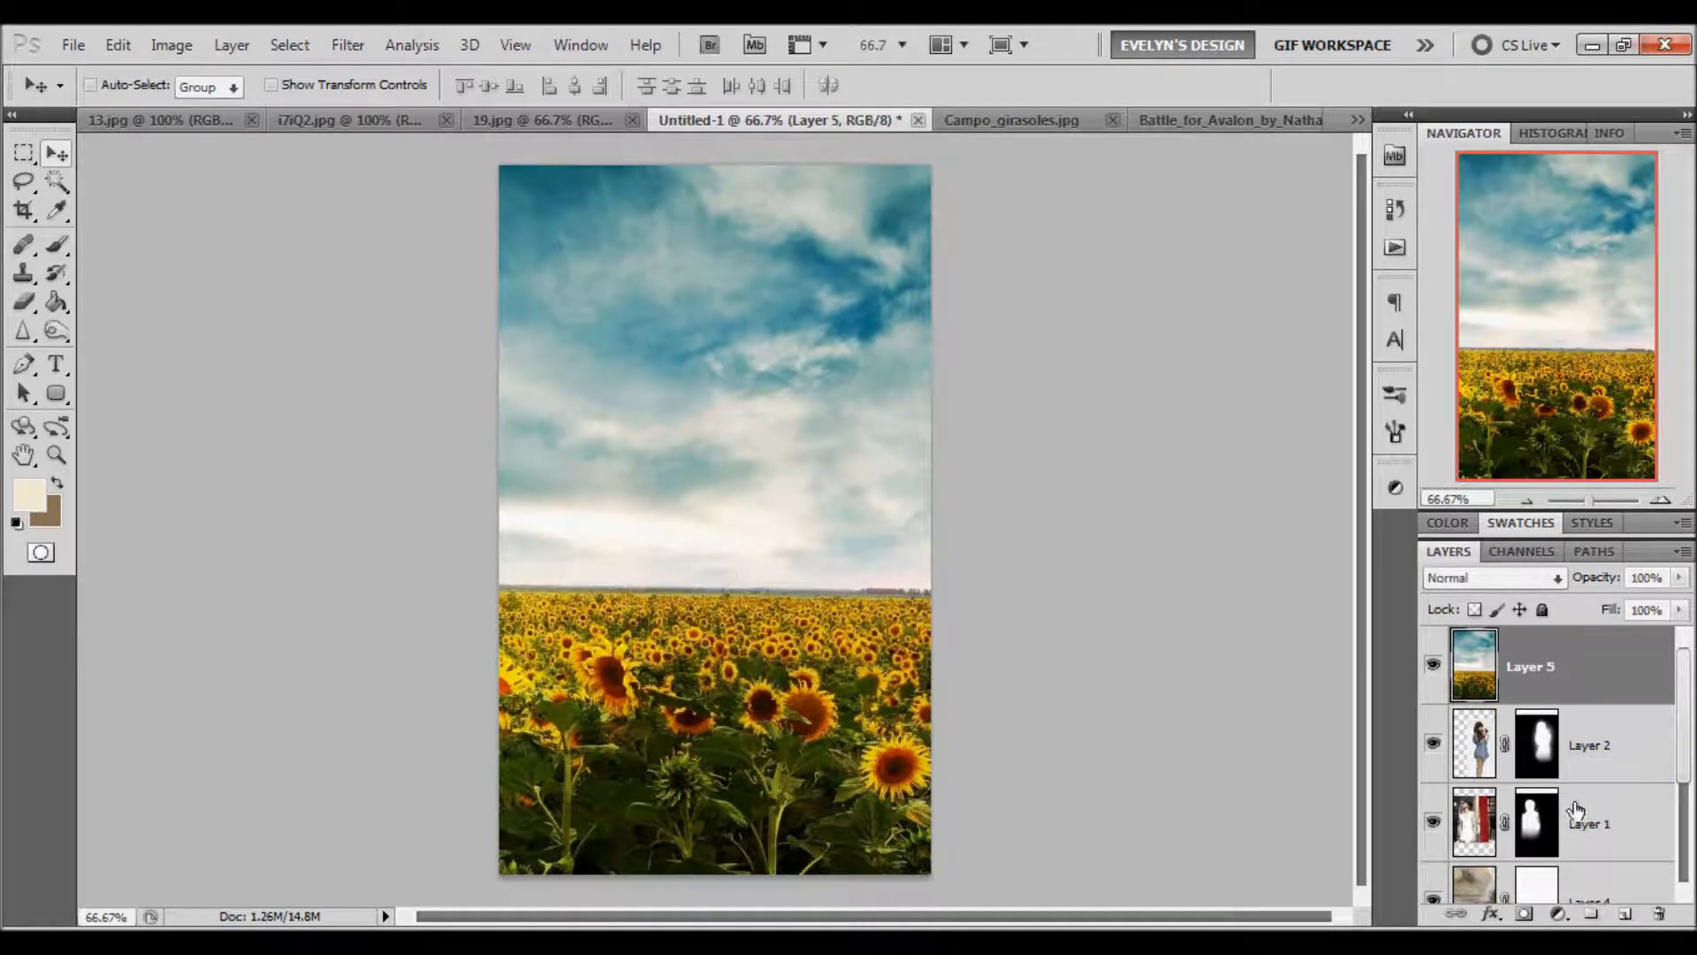
# Step: Add a layer mask to the sunflower layer and paint out its sky with a soft 300 px black brush
pyautogui.click(1524, 913)
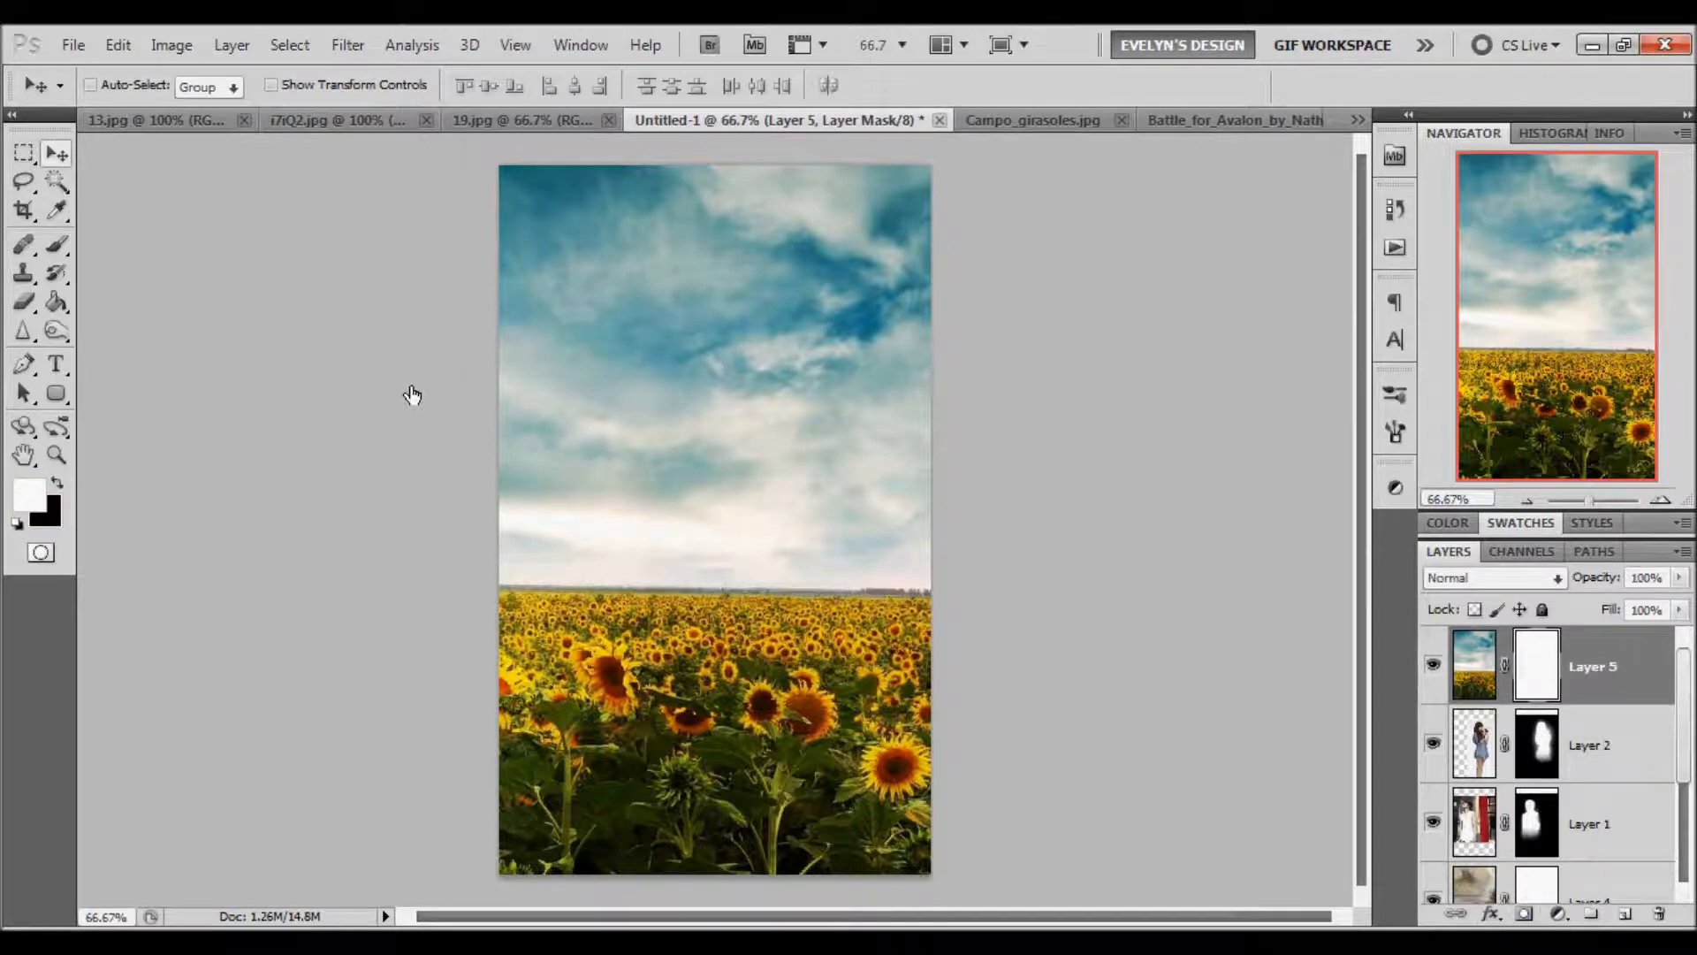
pyautogui.click(53, 242)
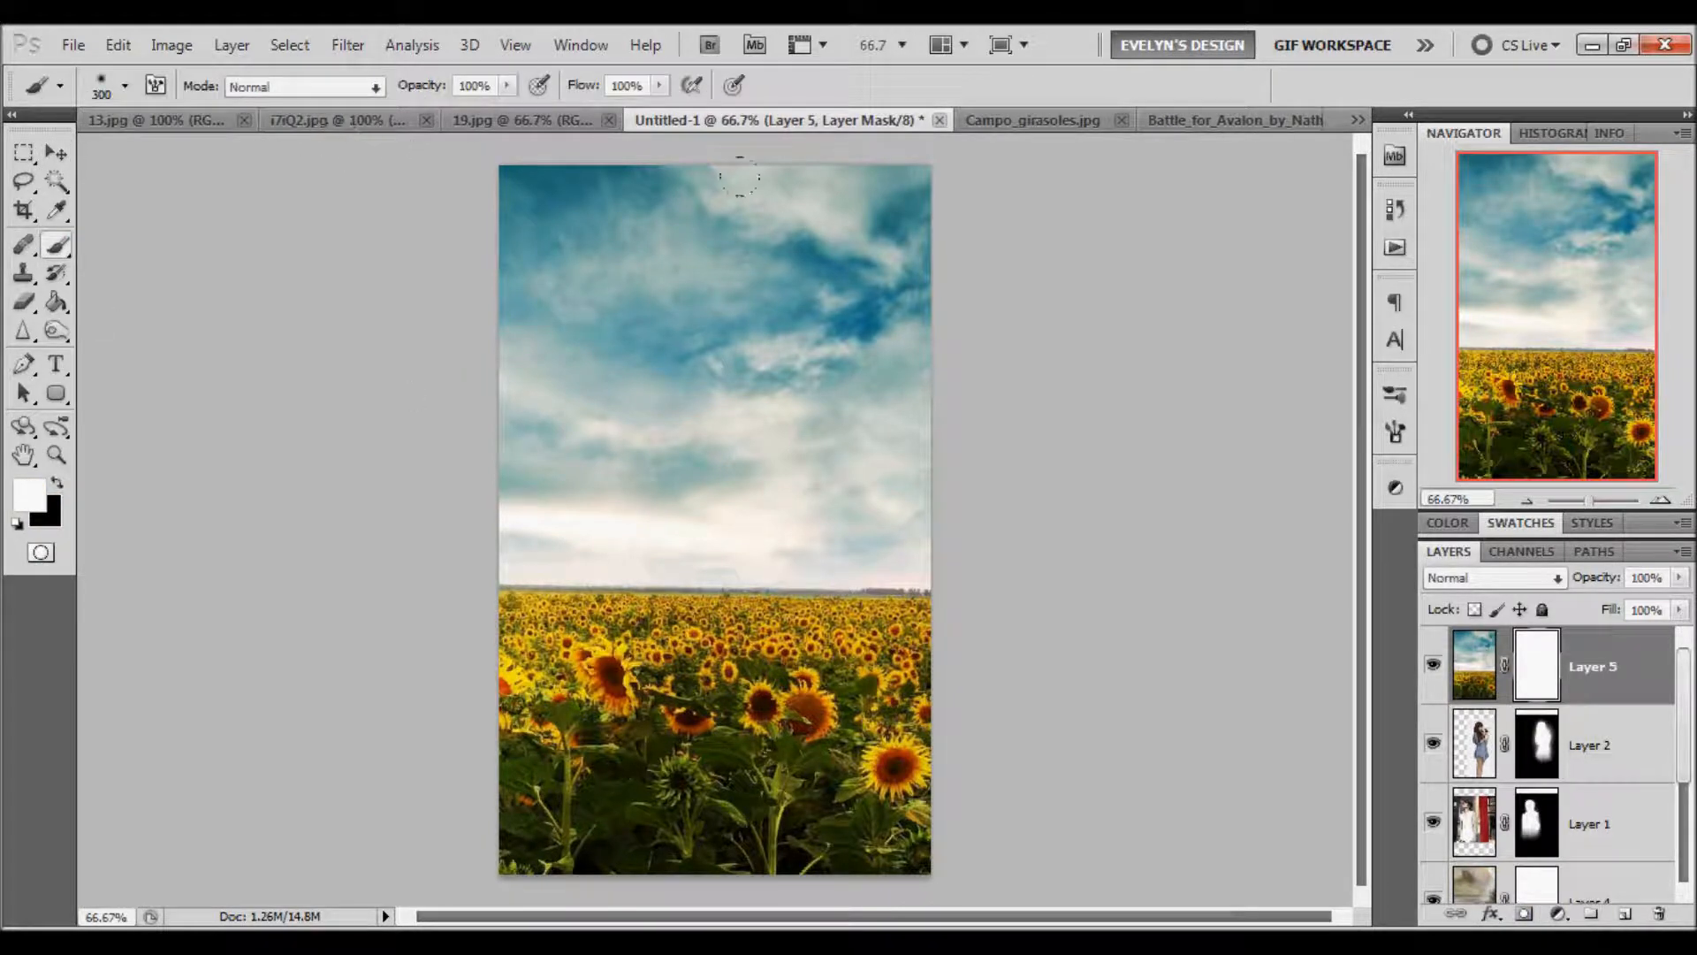
pyautogui.press('x')
pyautogui.moveTo(870, 204)
pyautogui.mouseDown()
pyautogui.moveTo(677, 256)
pyautogui.moveTo(606, 322)
pyautogui.moveTo(566, 407)
pyautogui.mouseUp()
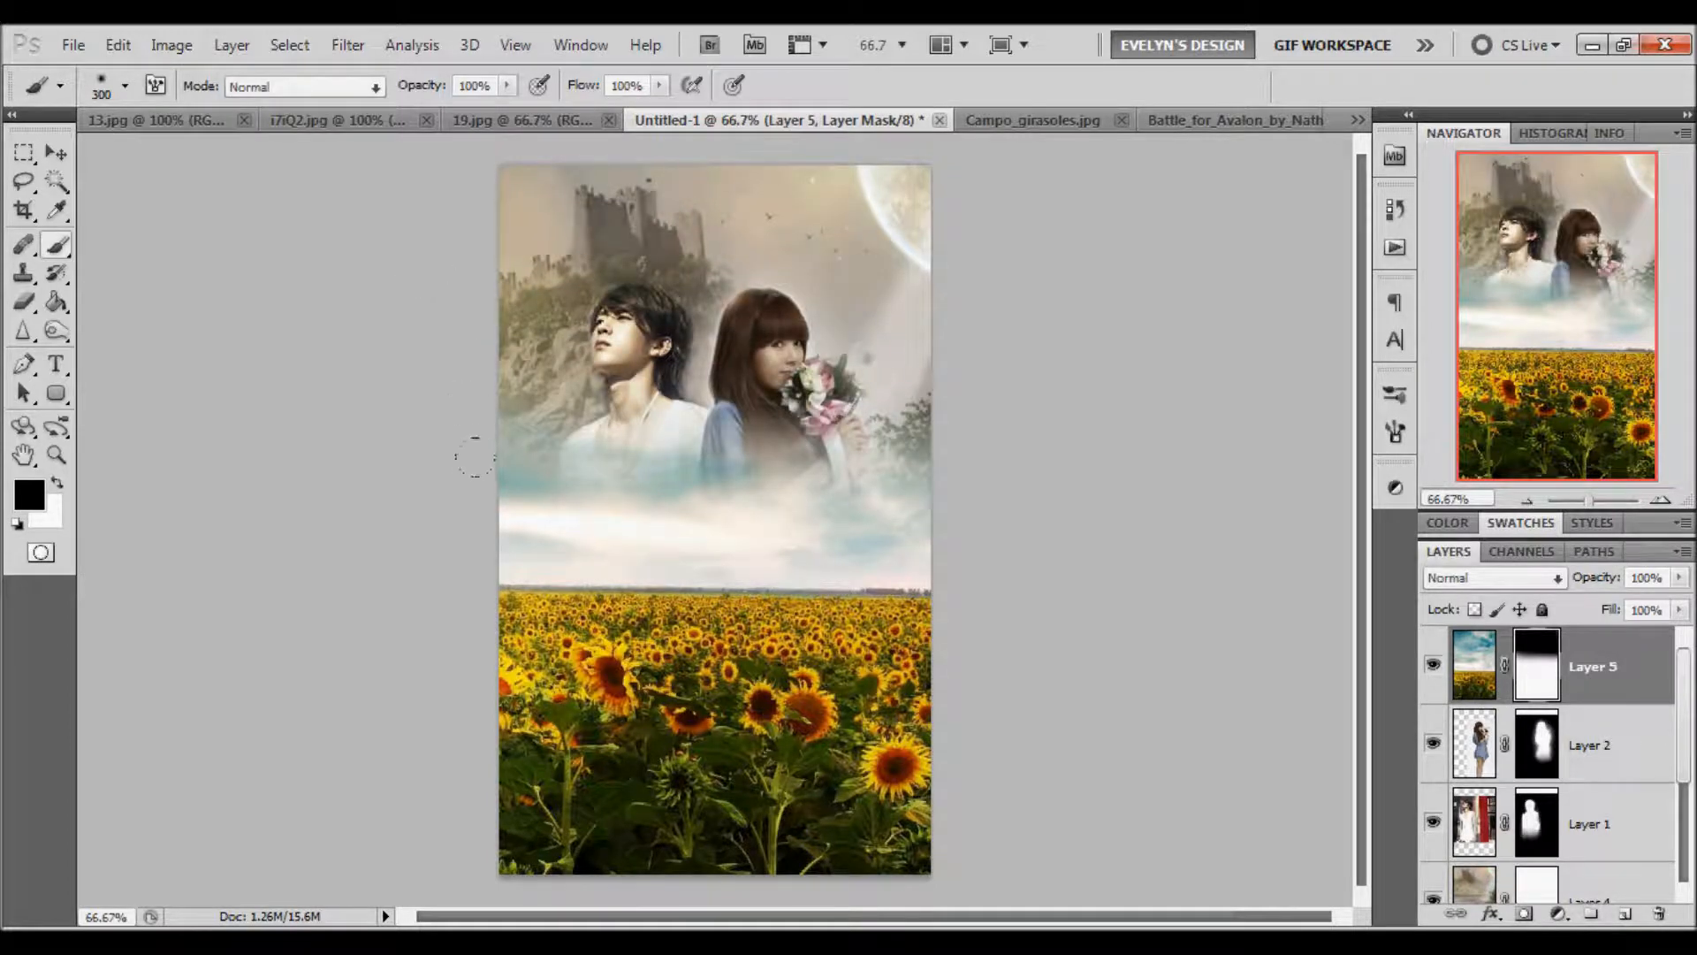
pyautogui.moveTo(514, 537); pyautogui.dragTo(445, 457)
pyautogui.moveTo(554, 457)
pyautogui.mouseDown()
pyautogui.moveTo(1106, 481)
pyautogui.moveTo(125, 348)
pyautogui.moveTo(527, 457)
pyautogui.moveTo(1187, 298)
pyautogui.mouseUp()
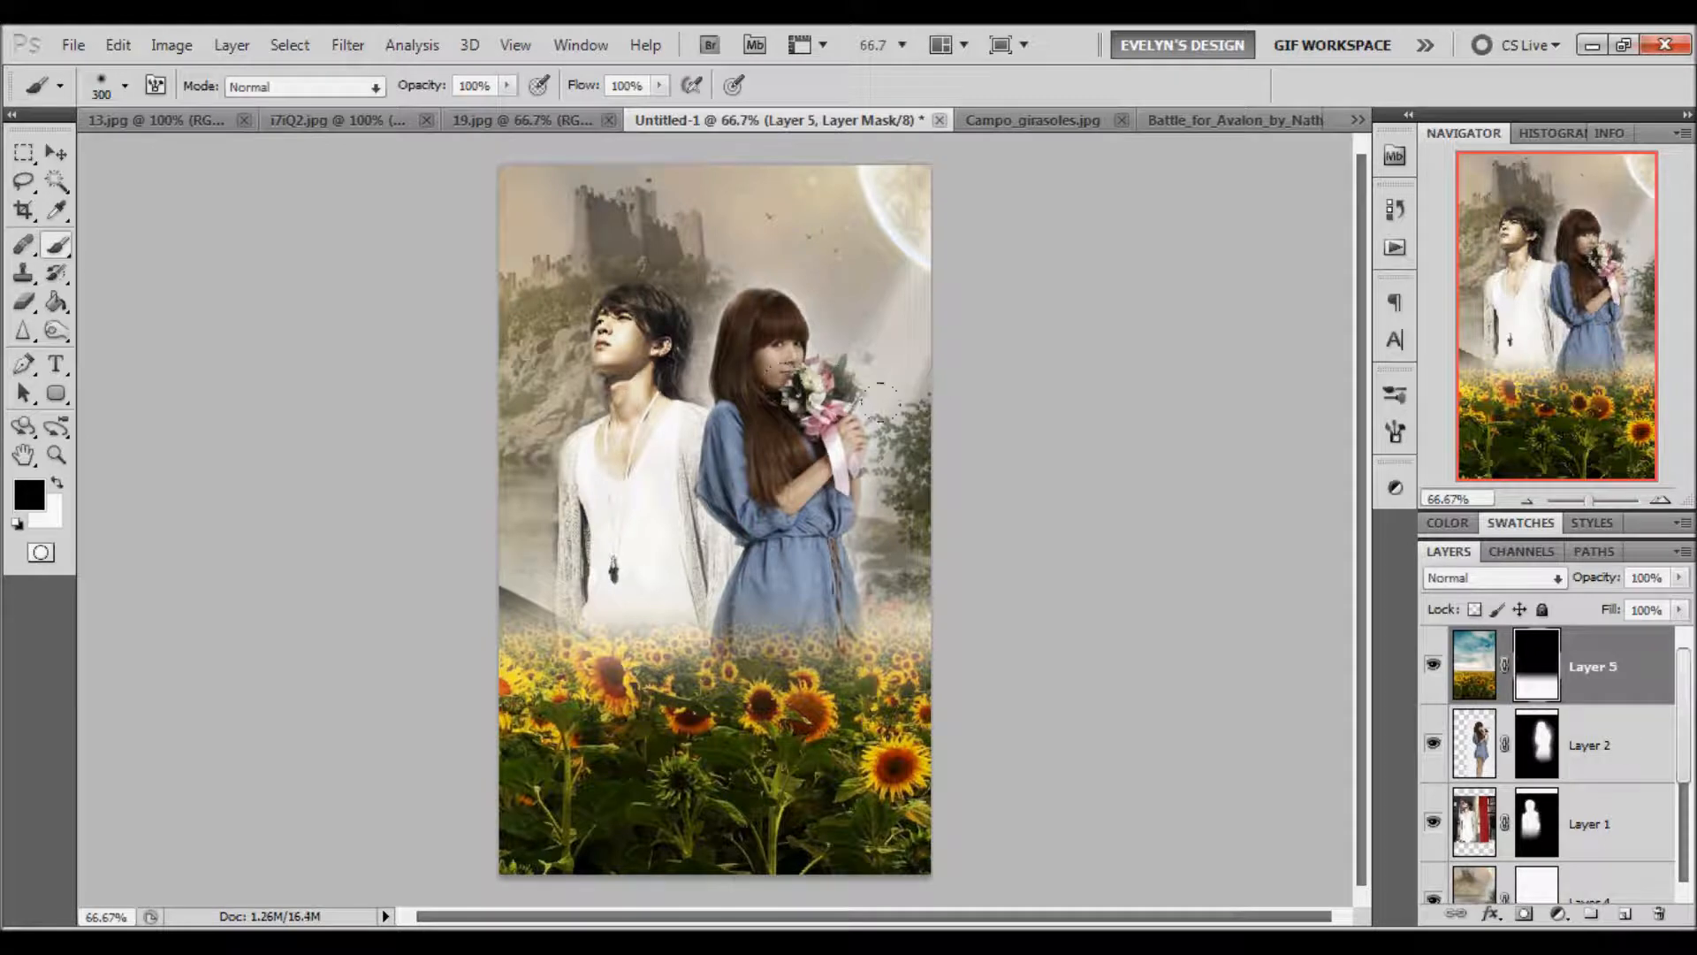
# Step: Sample a brown shade from the woman's face as the foreground colour, keeping light cream as the background colour
pyautogui.press('v')
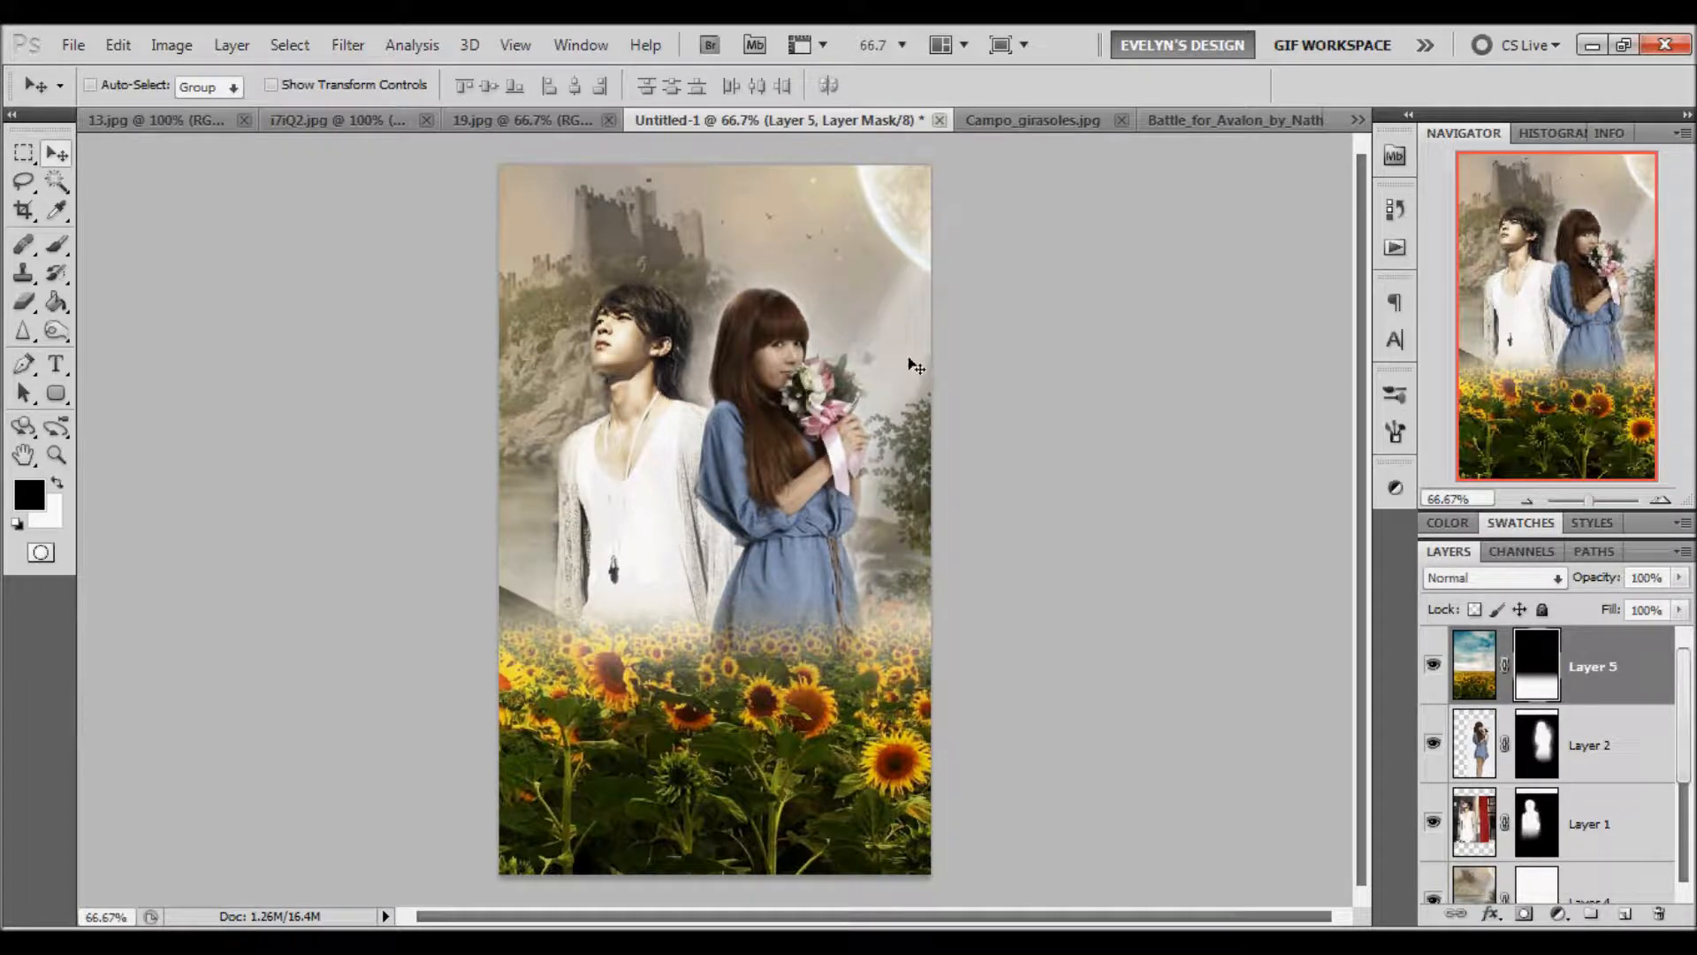
pyautogui.click(1619, 747)
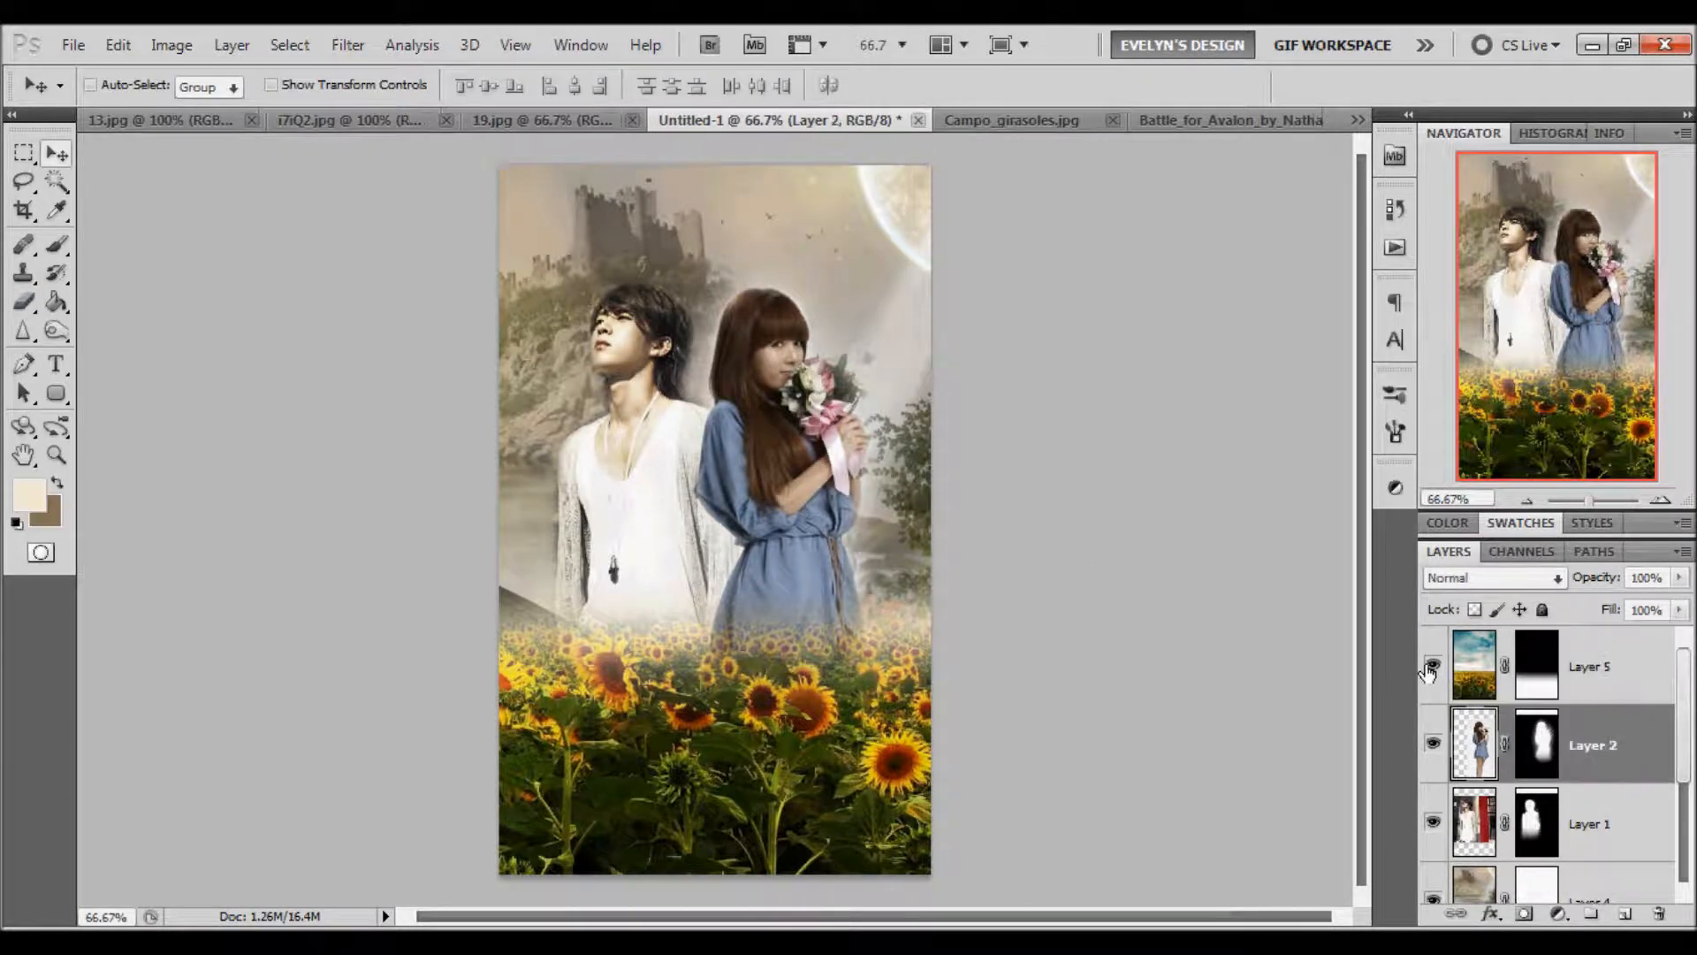
pyautogui.click(56, 455)
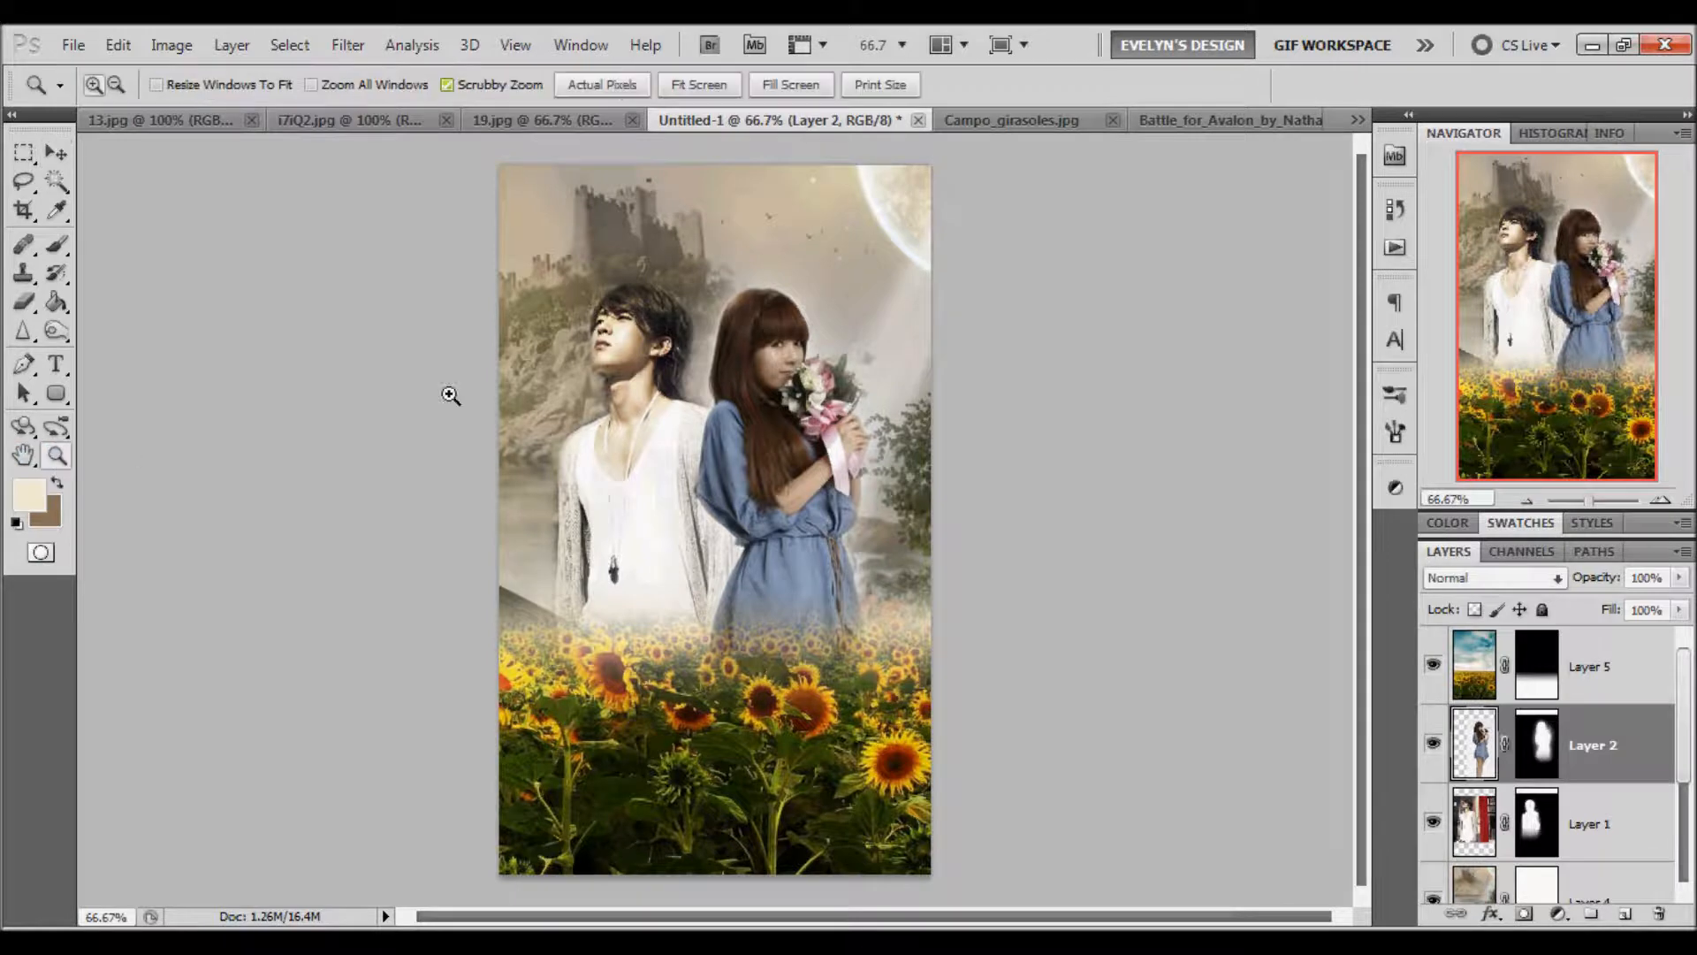
pyautogui.click(728, 362)
pyautogui.click(568, 328)
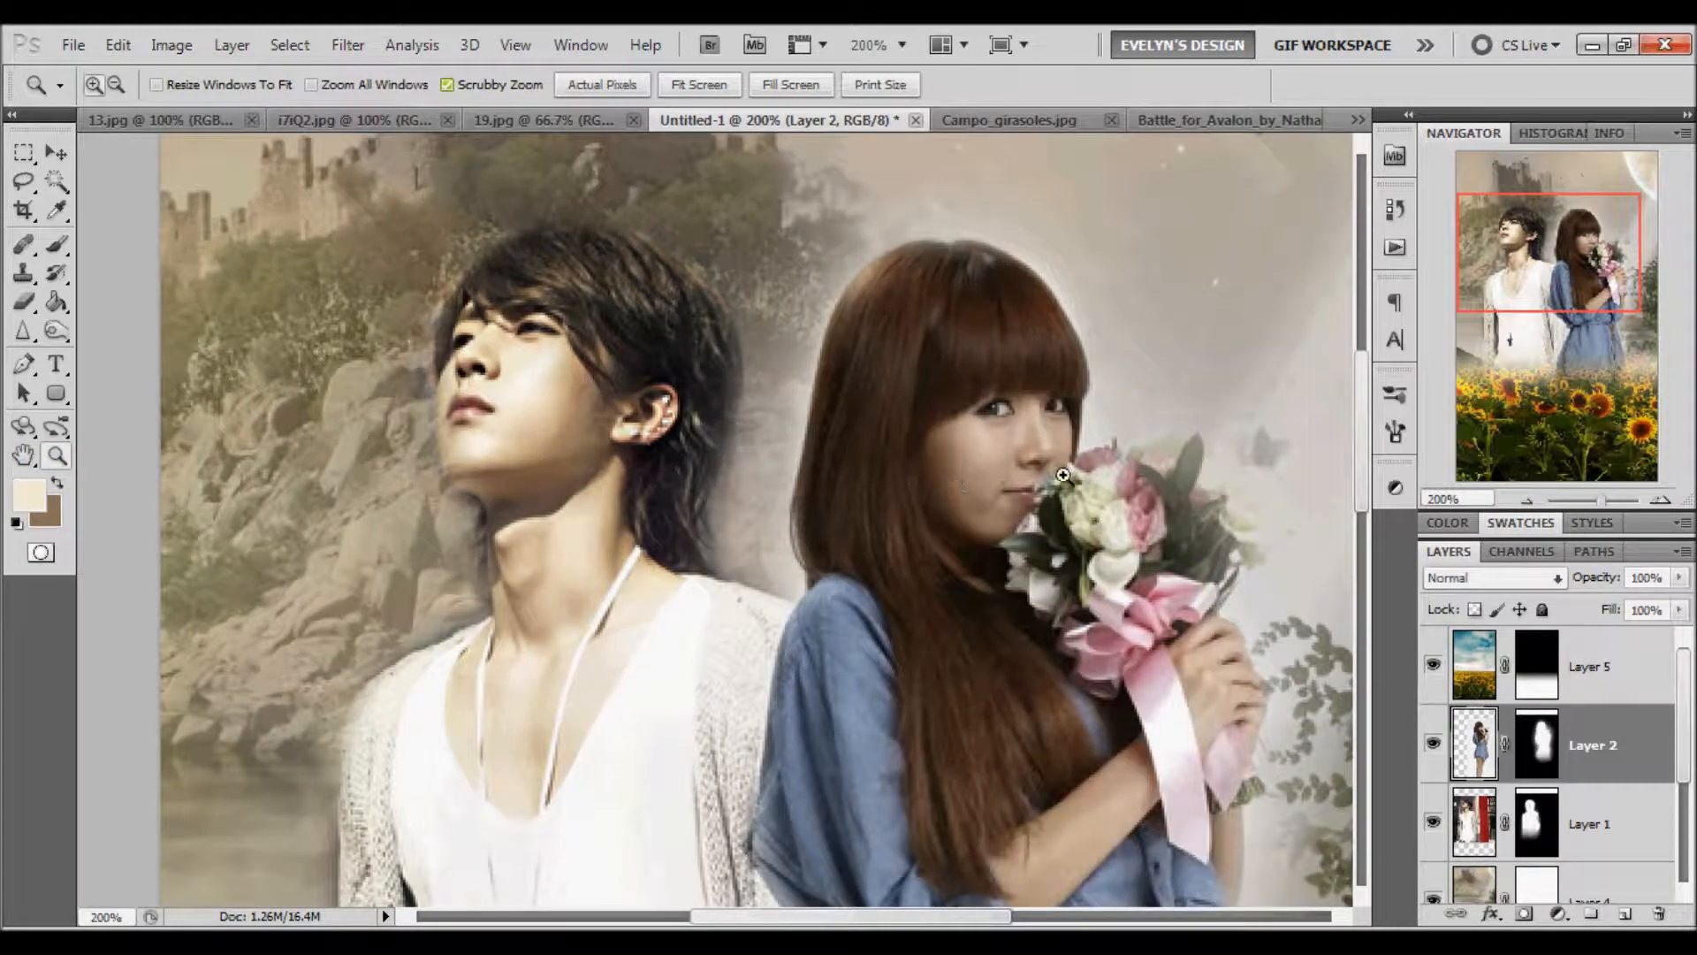
pyautogui.click(53, 212)
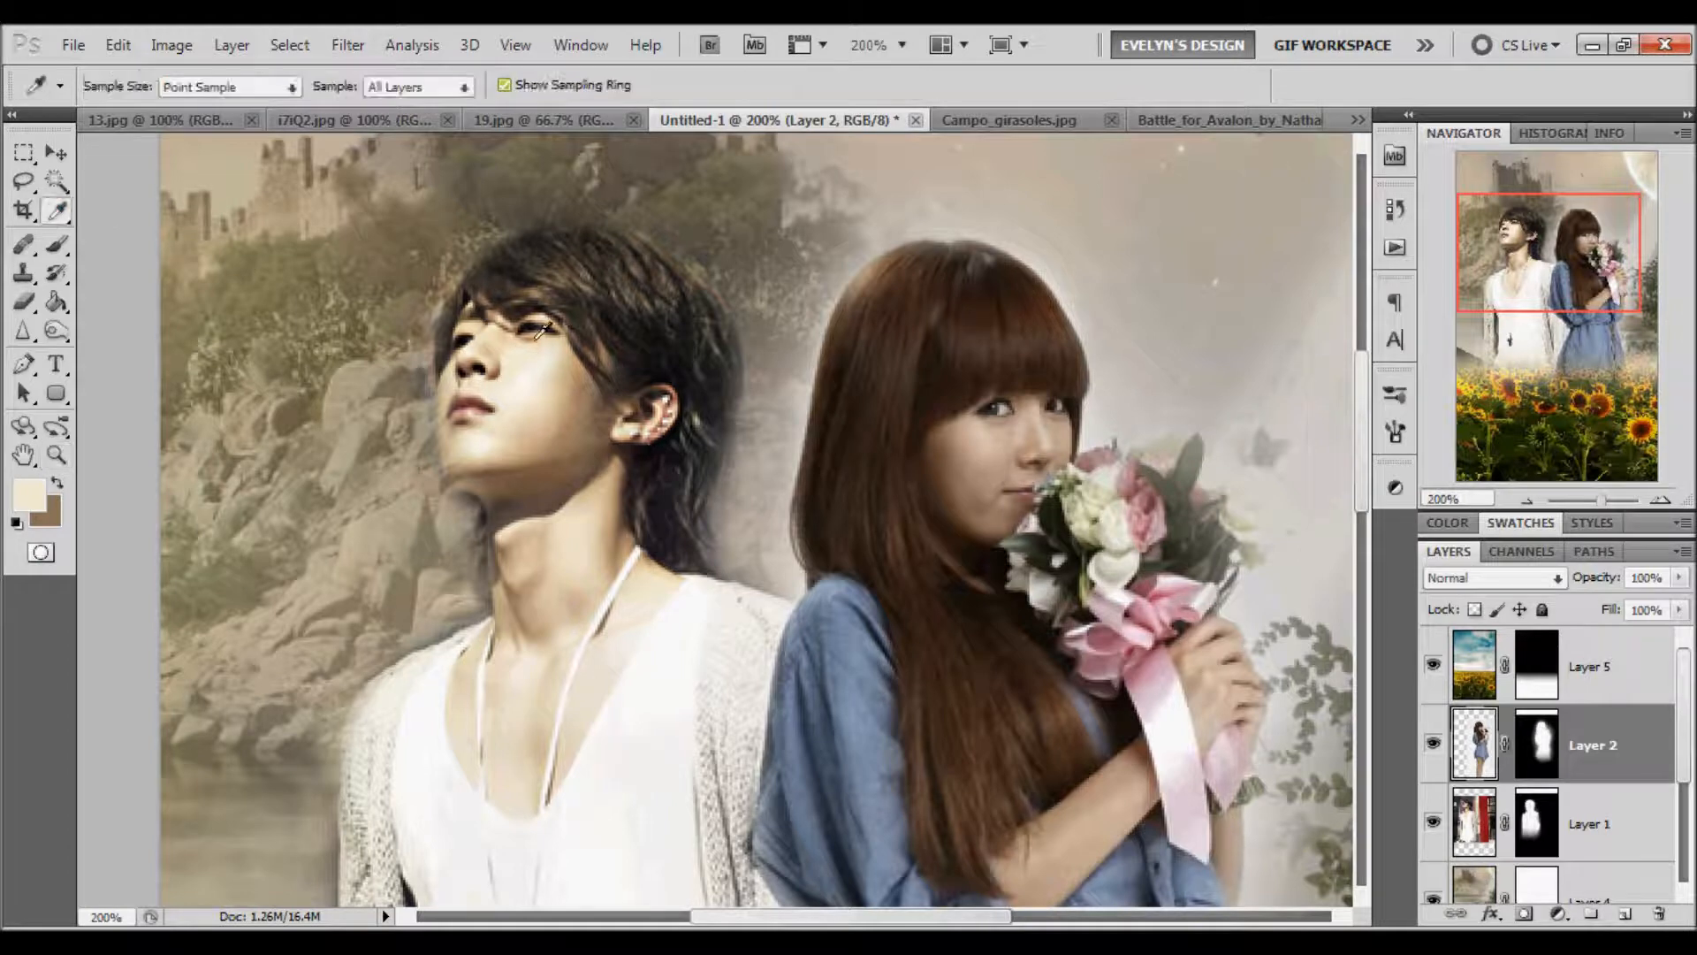
pyautogui.click(56, 483)
pyautogui.click(976, 449)
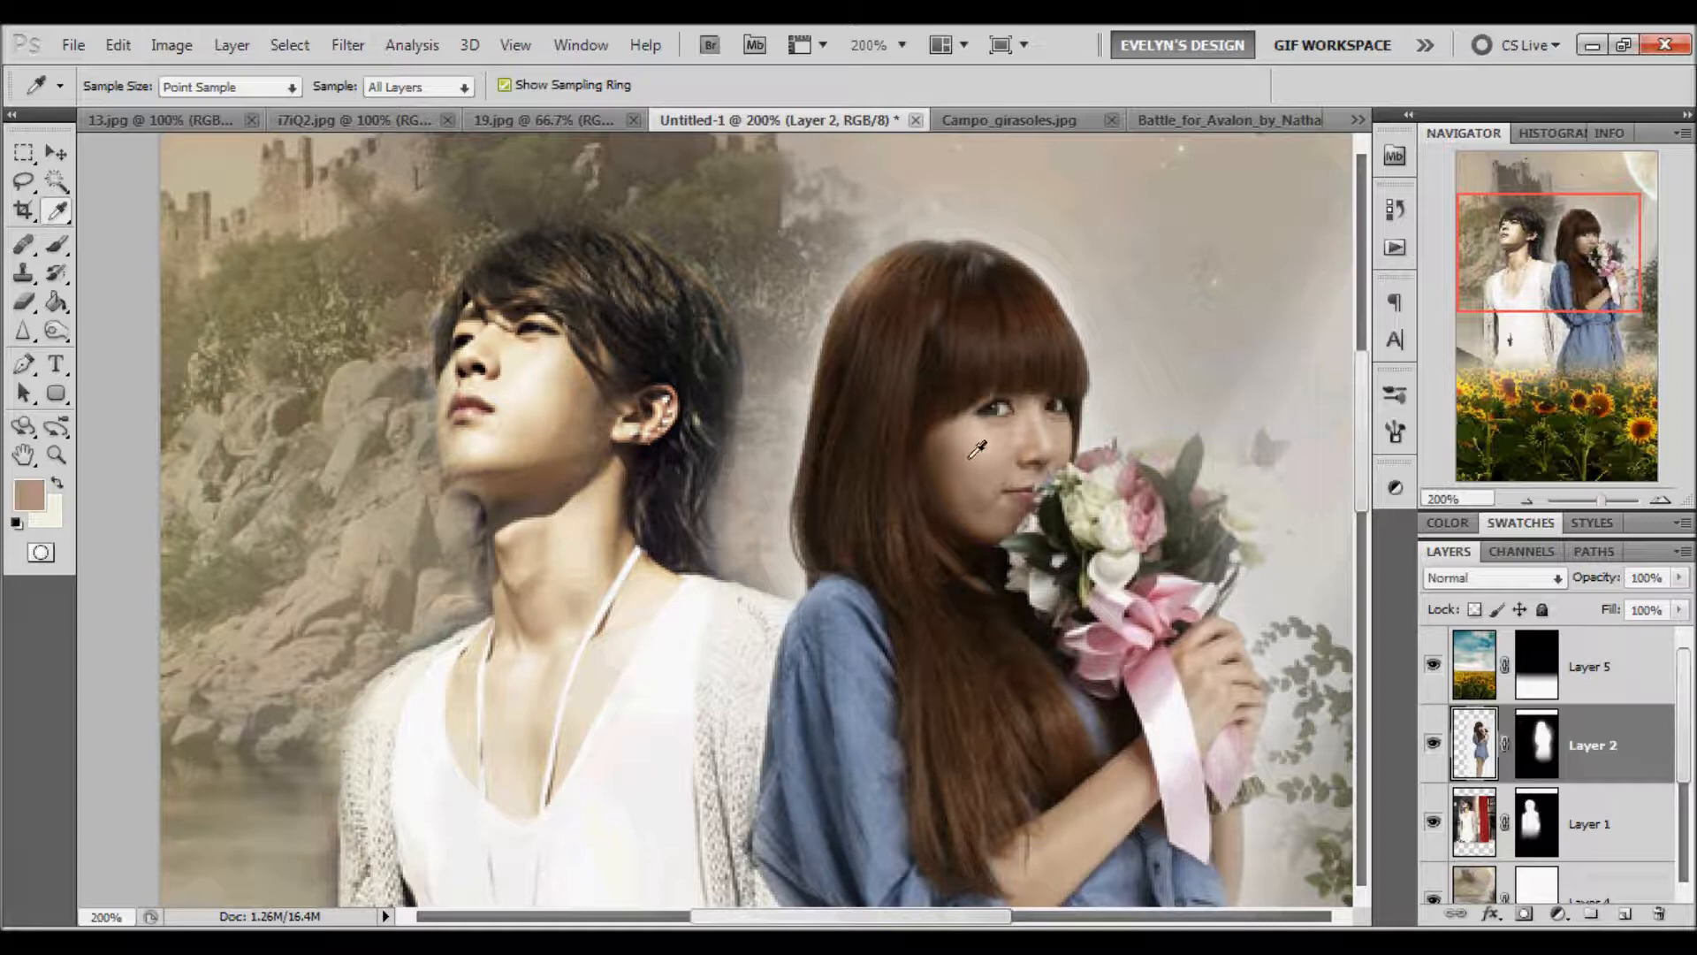
pyautogui.click(955, 479)
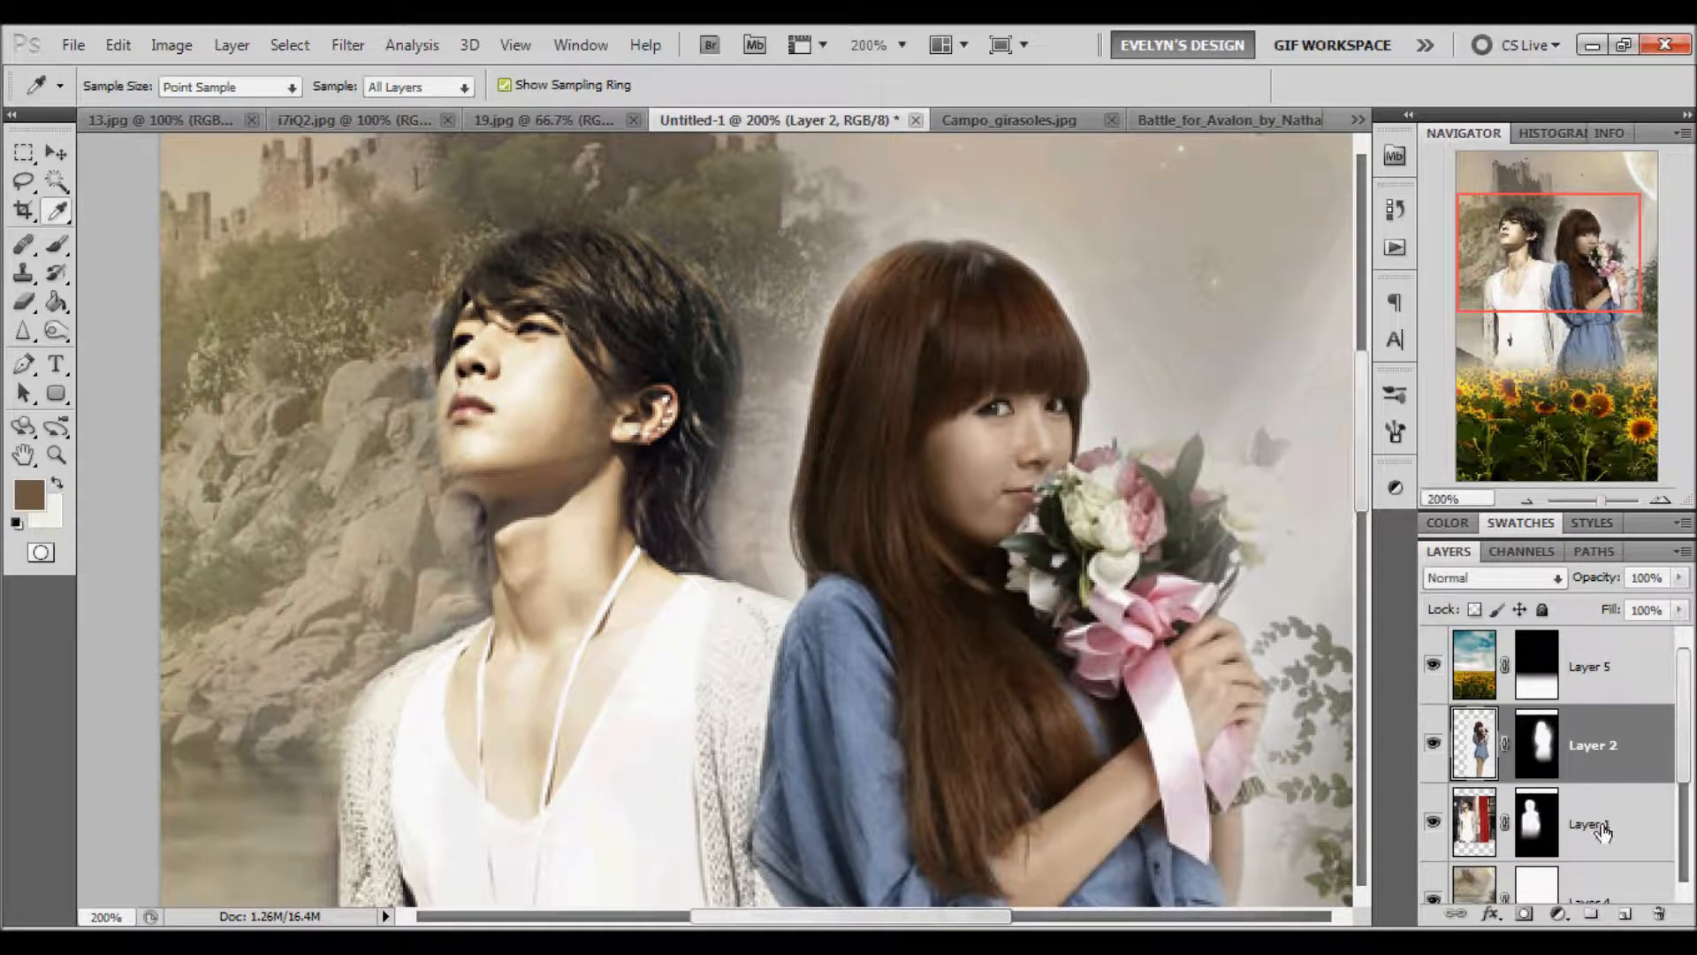
# Step: Add a brown-to-cream Gradient Map adjustment layer above Layer 5 and set its blend mode to Soft Light
pyautogui.click(1434, 664)
pyautogui.click(1434, 665)
pyautogui.click(1583, 690)
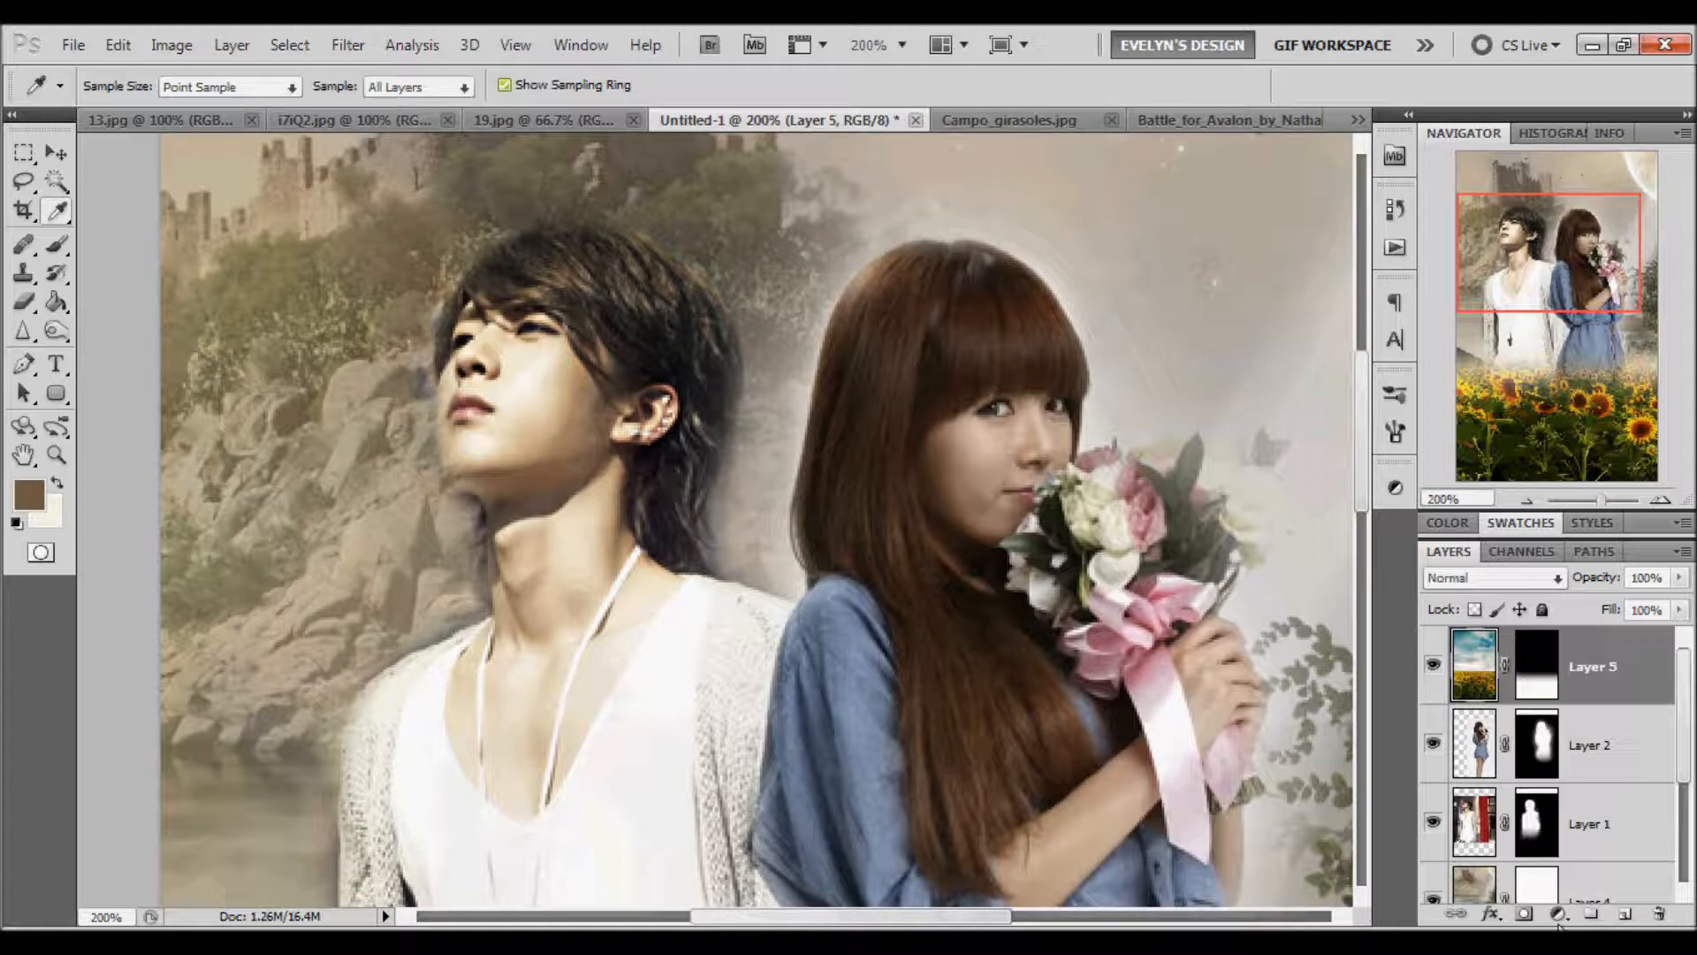
pyautogui.click(1559, 914)
pyautogui.click(1543, 872)
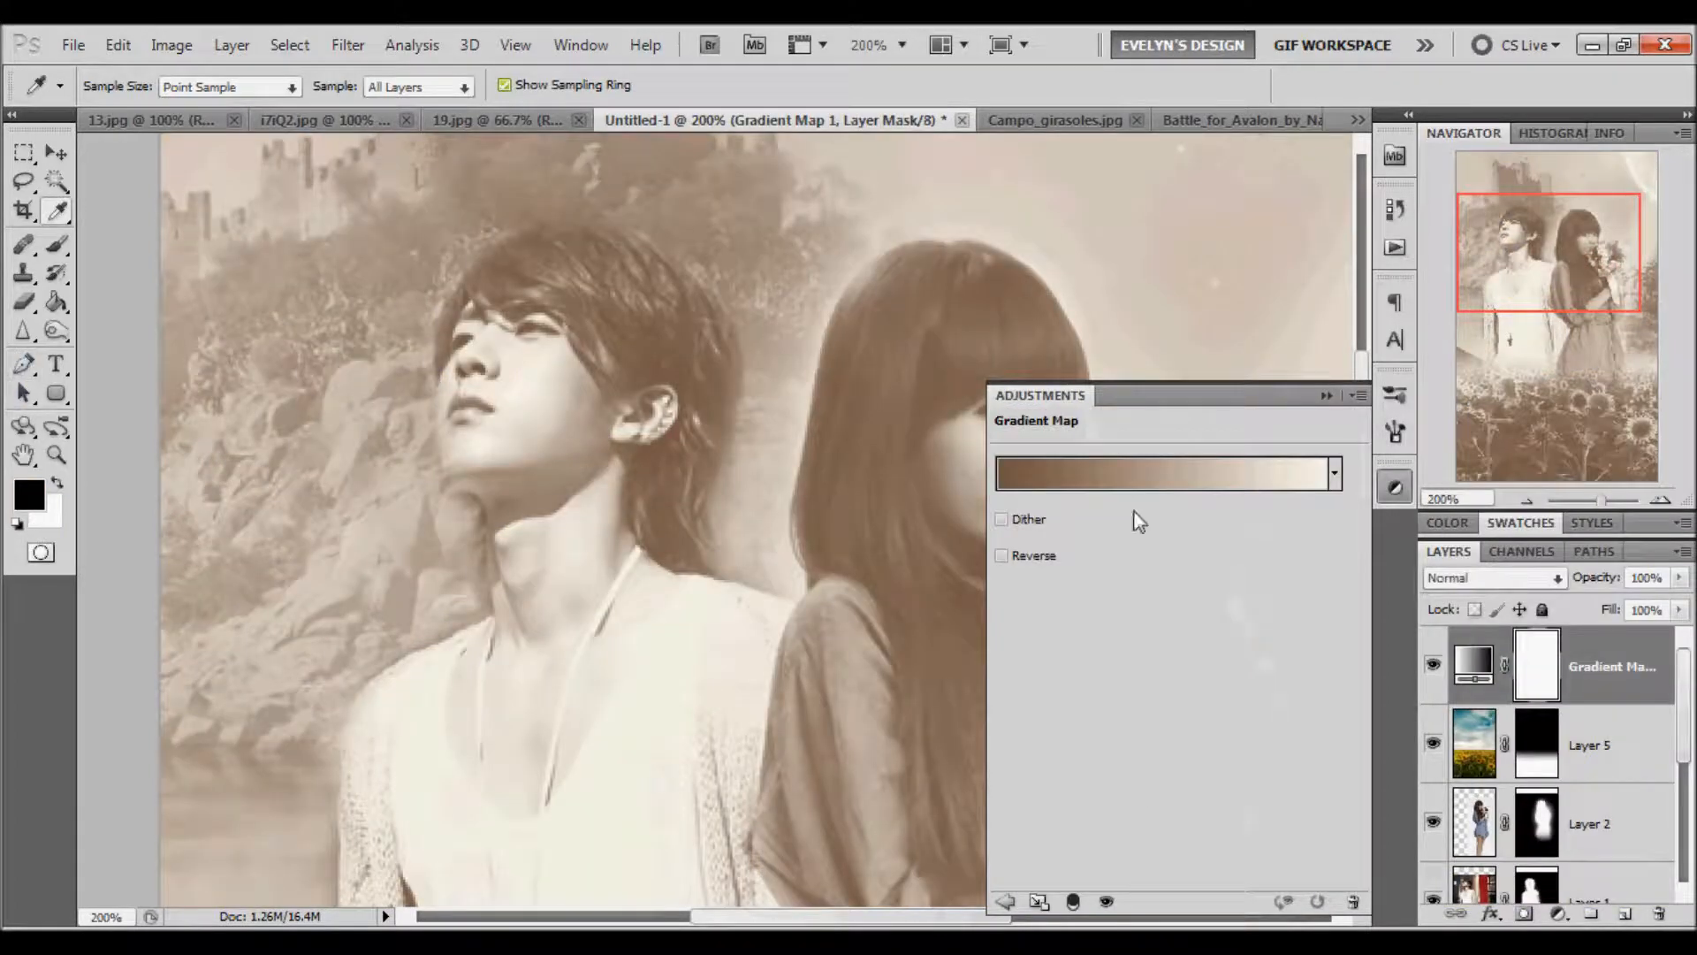
pyautogui.click(1395, 485)
pyautogui.click(1552, 578)
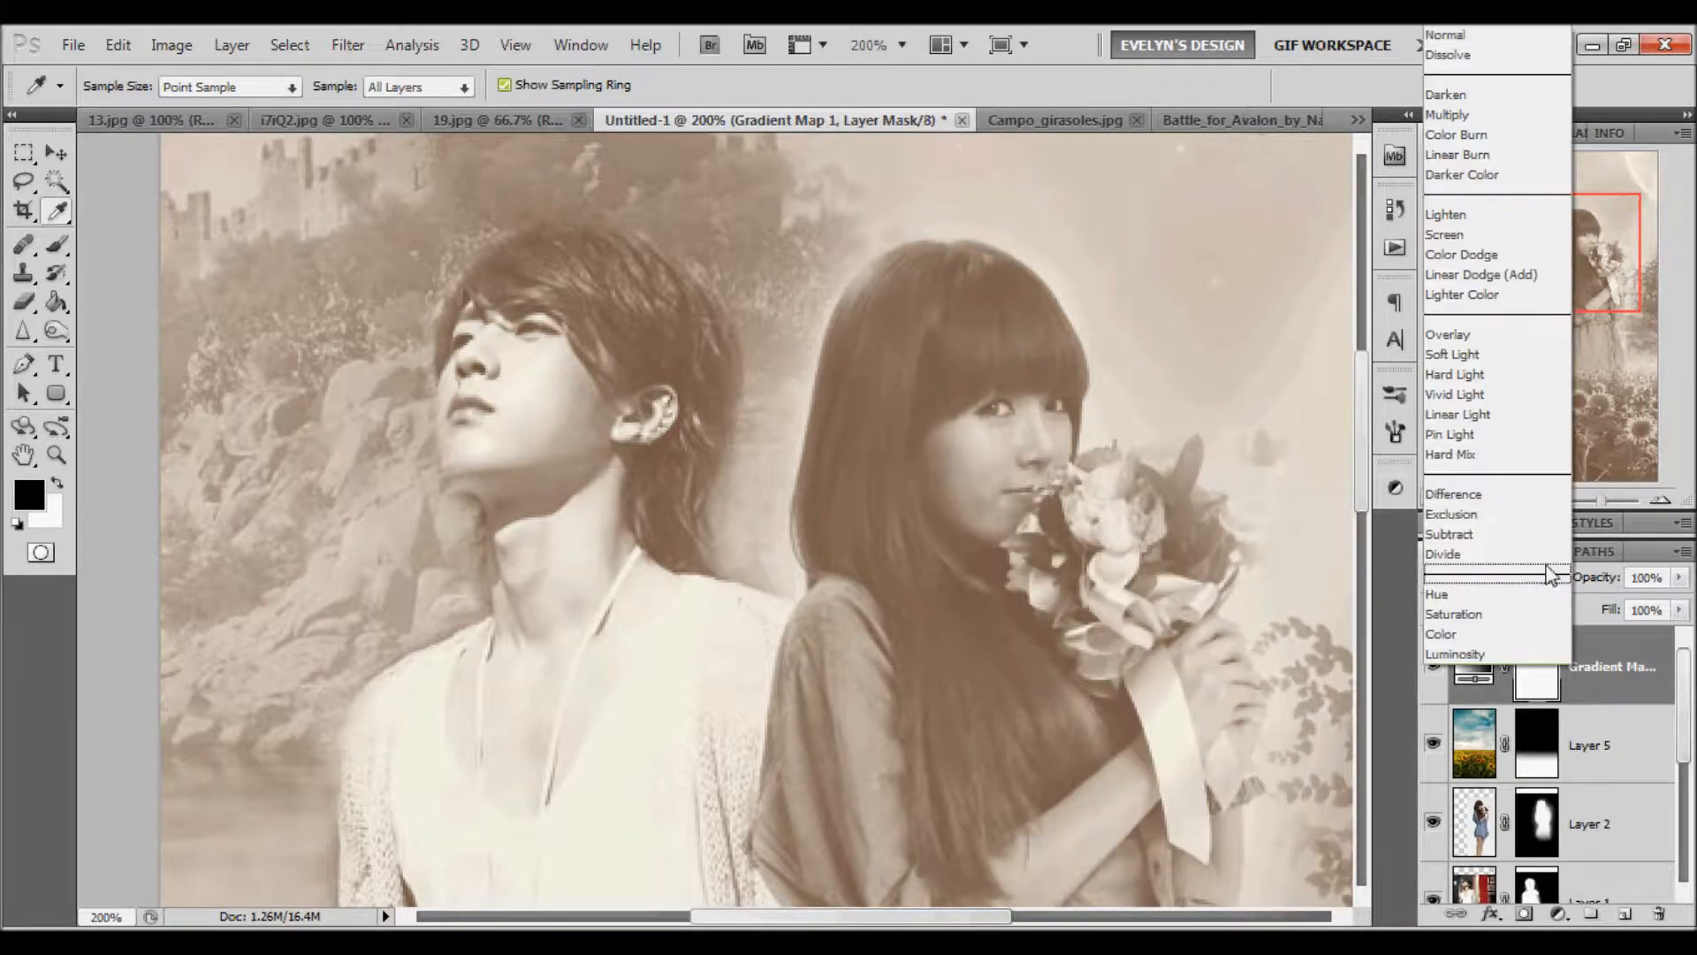
pyautogui.click(1475, 354)
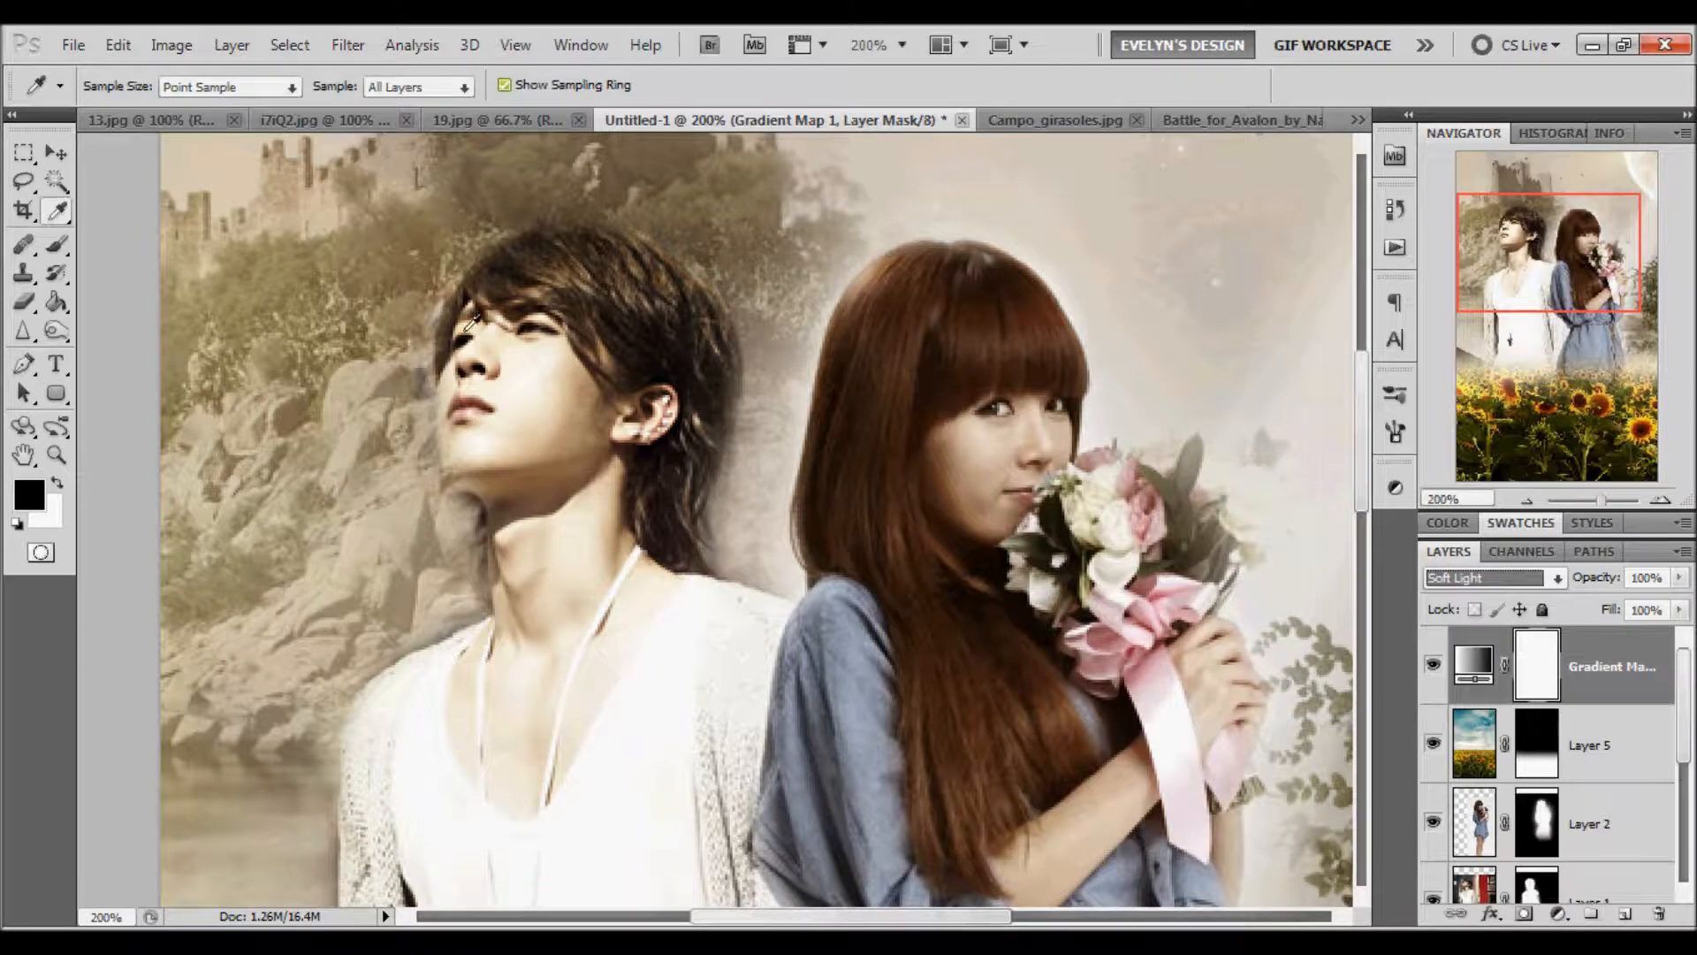
# Step: Set up the Brush tool with light cream as the foreground colour and a soft 60 px tip
pyautogui.click(1595, 822)
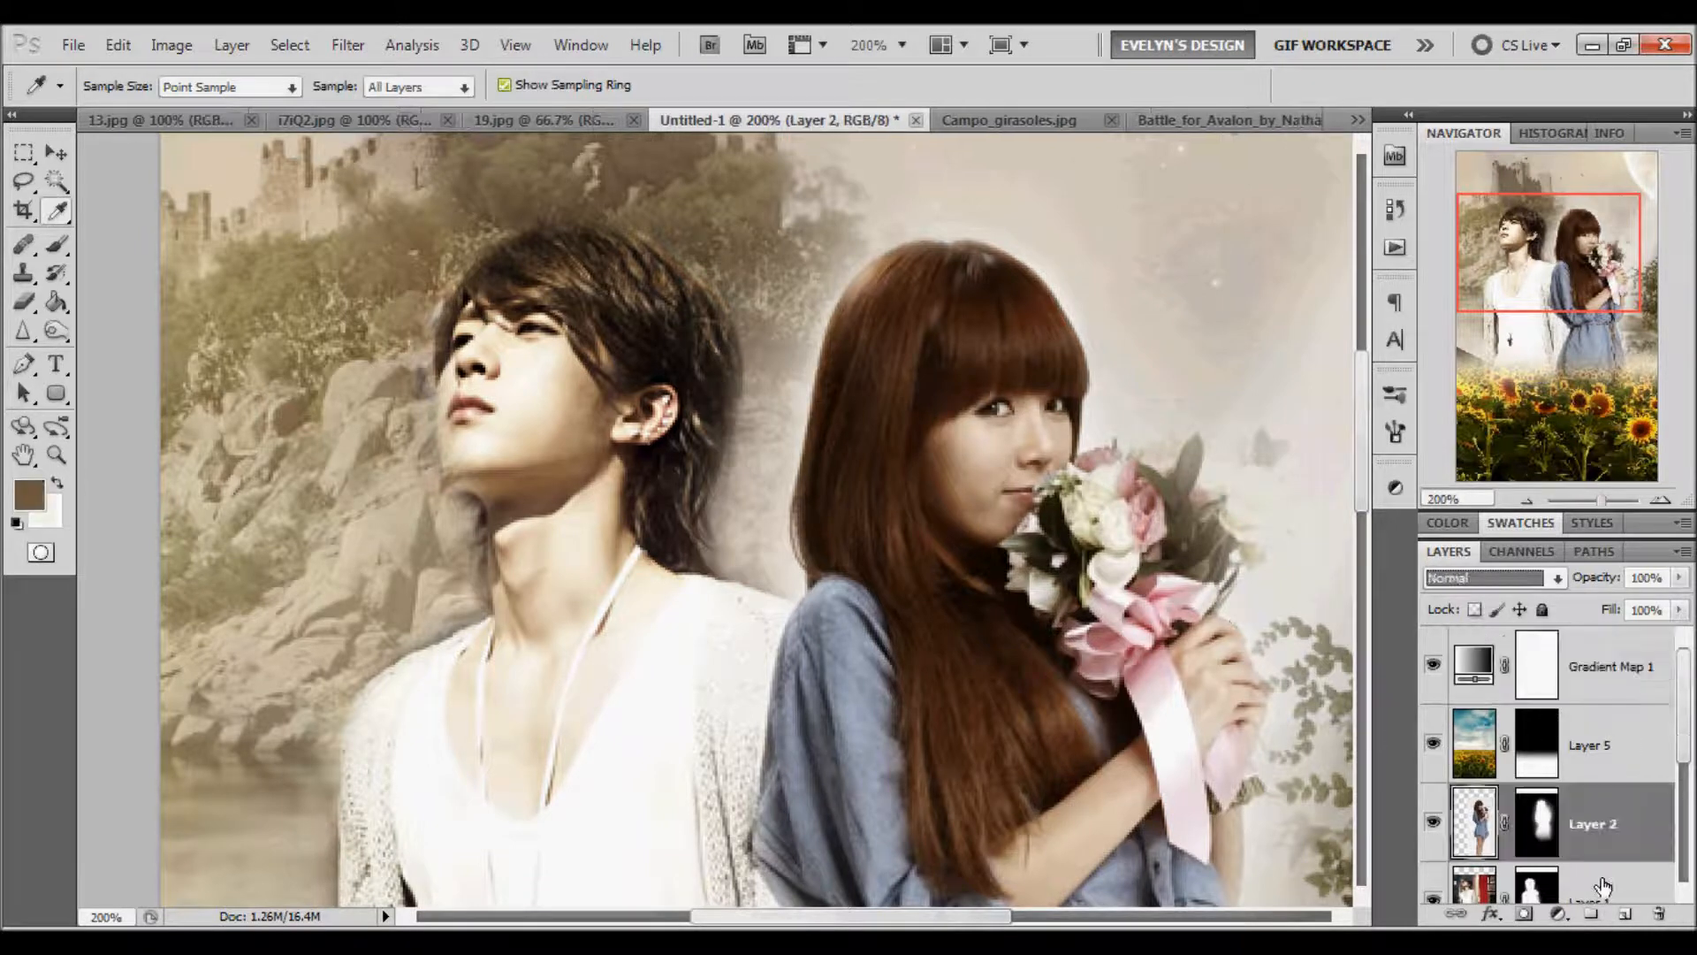
pyautogui.click(56, 243)
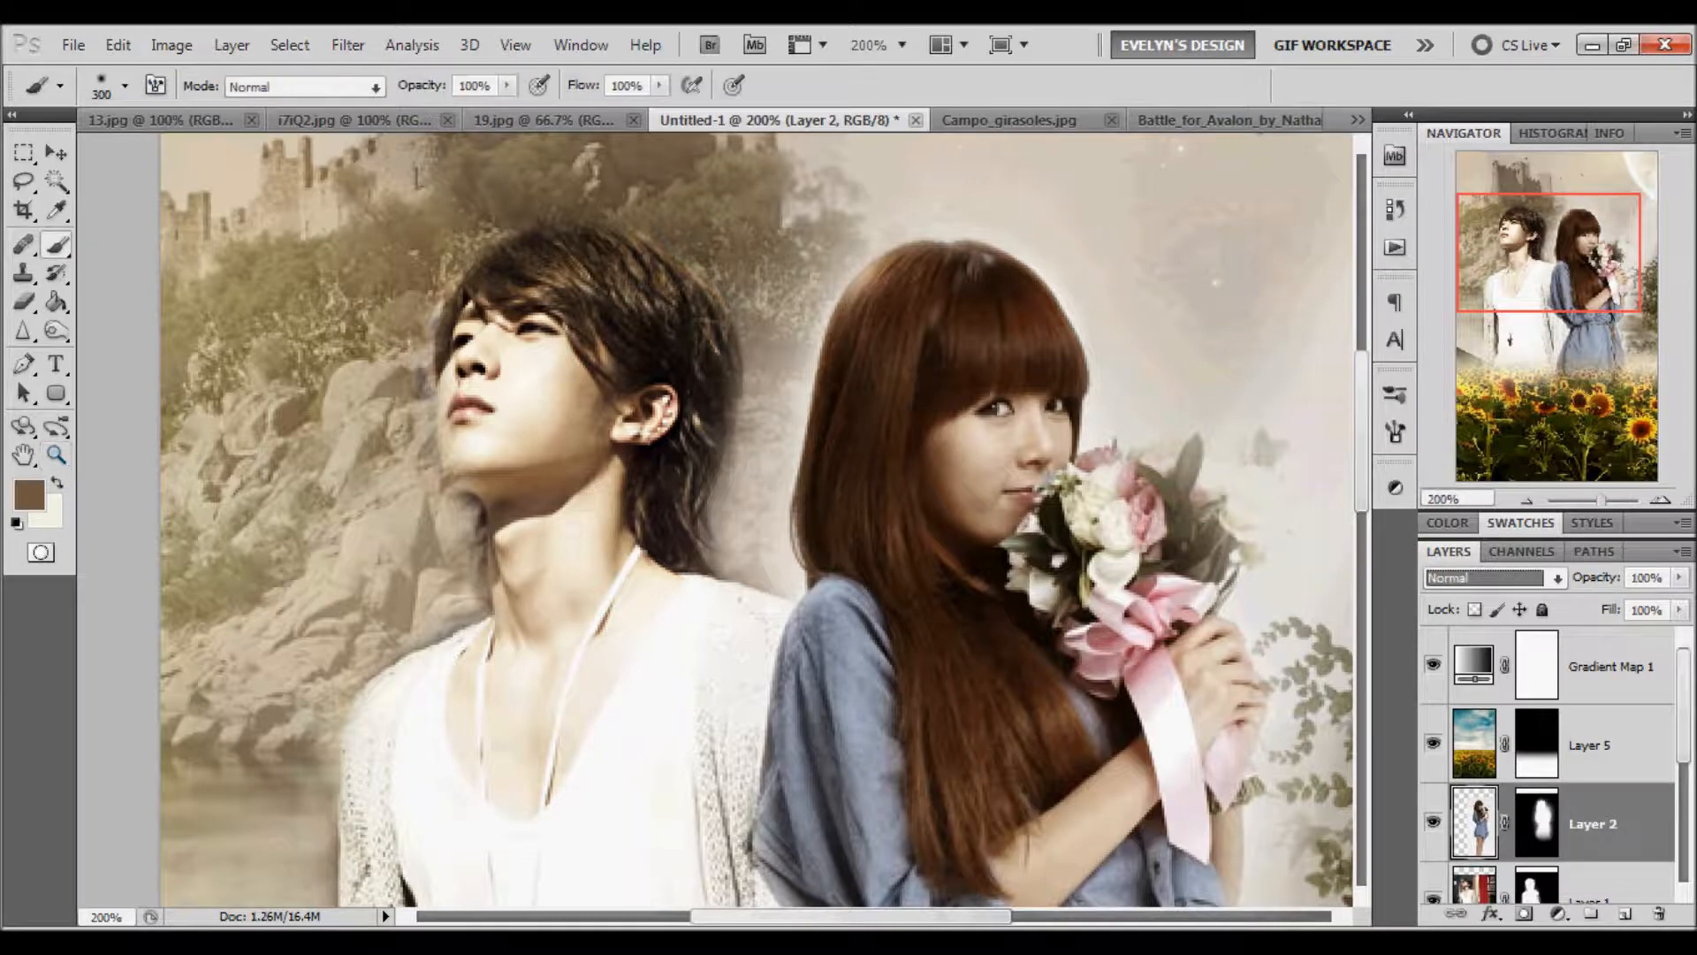
pyautogui.click(58, 482)
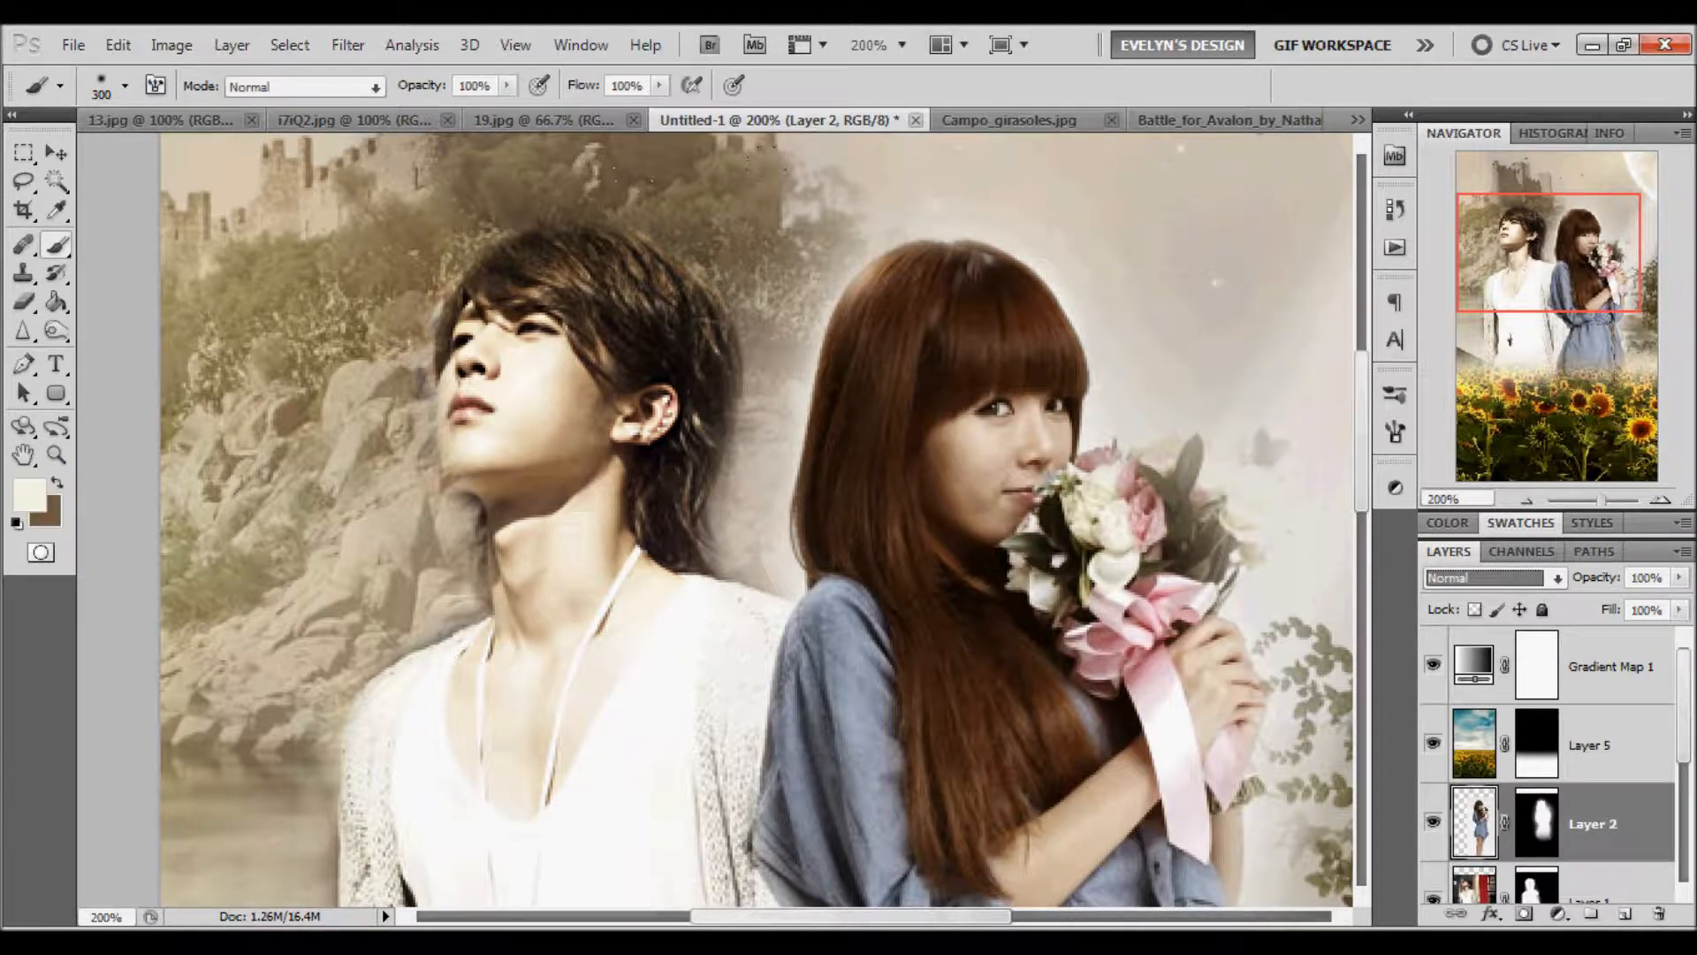
pyautogui.click(56, 244)
pyautogui.click(156, 242)
pyautogui.press('[')
pyautogui.press('[')
pyautogui.press('[')
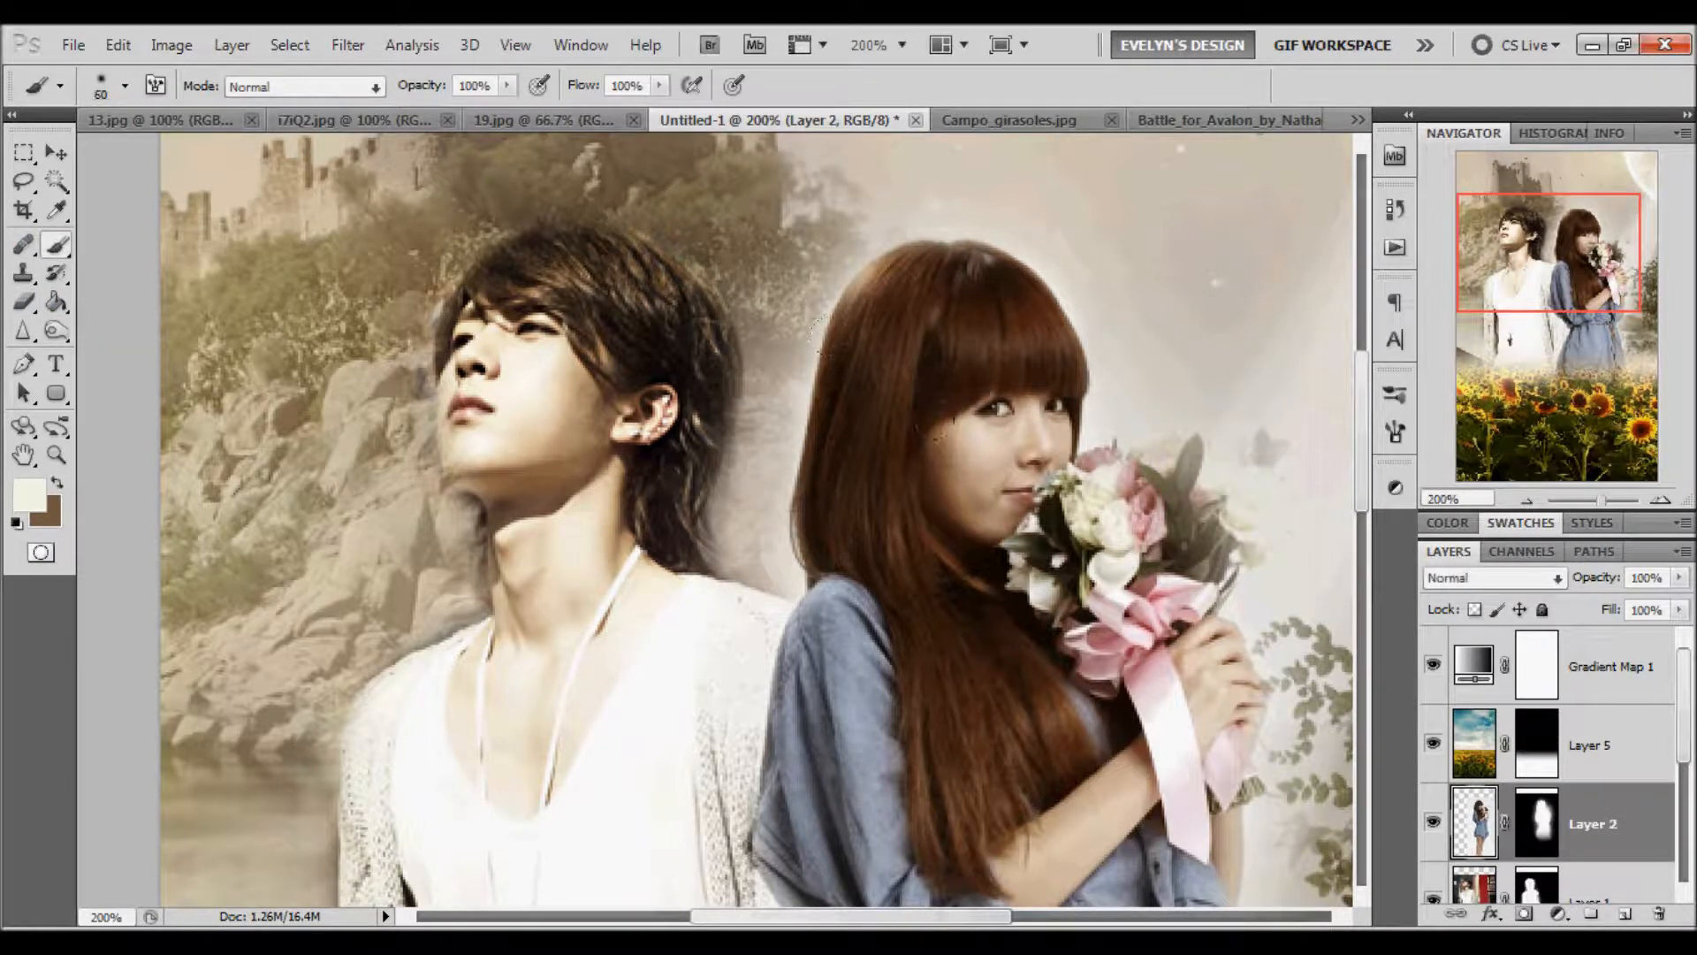
pyautogui.moveTo(951, 437); pyautogui.dragTo(954, 437)
pyautogui.press('[')
pyautogui.click(1543, 577)
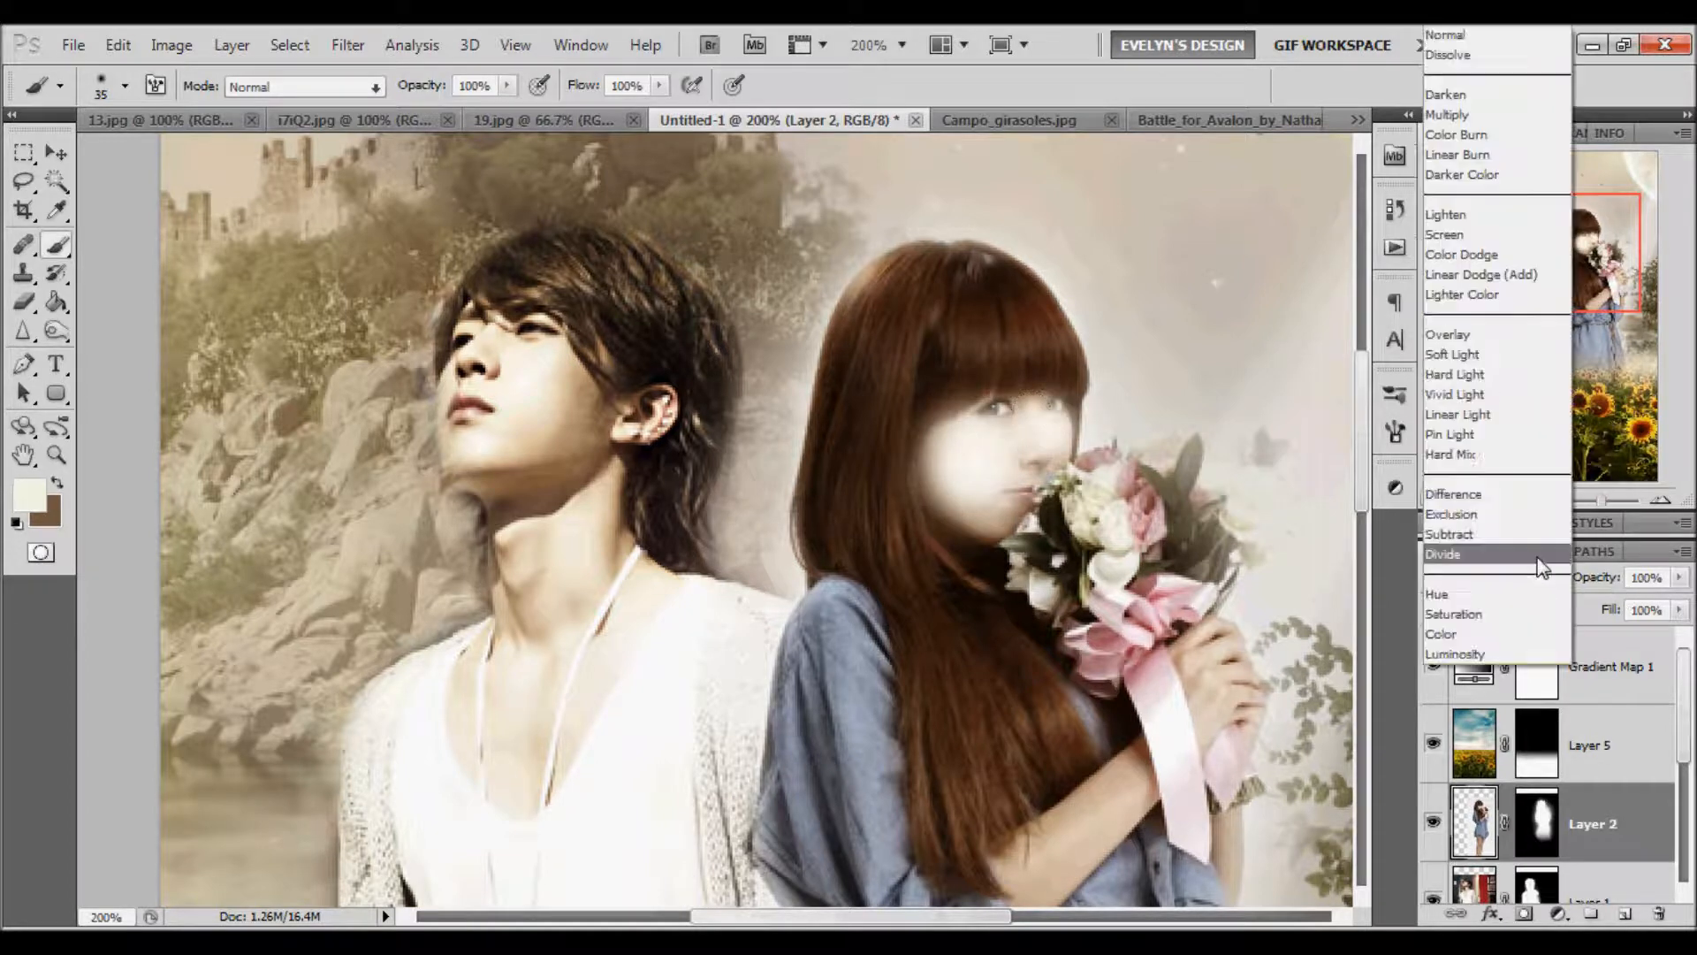
pyautogui.click(1494, 255)
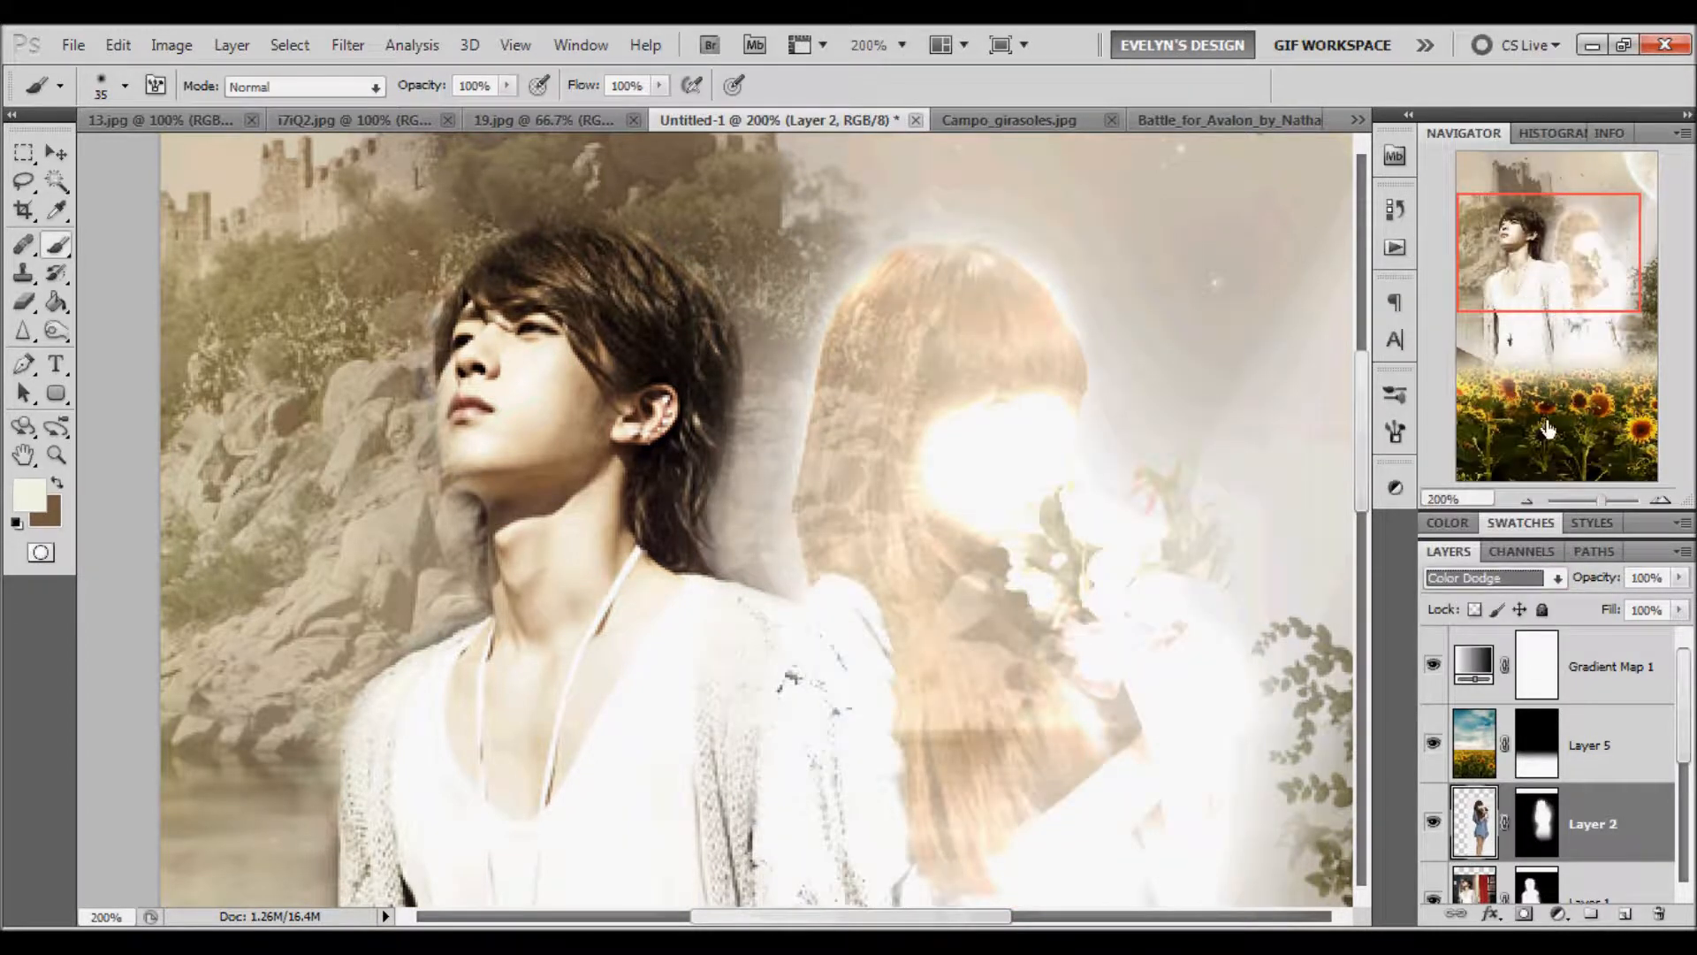
pyautogui.hotkey('ctrl', 'z')
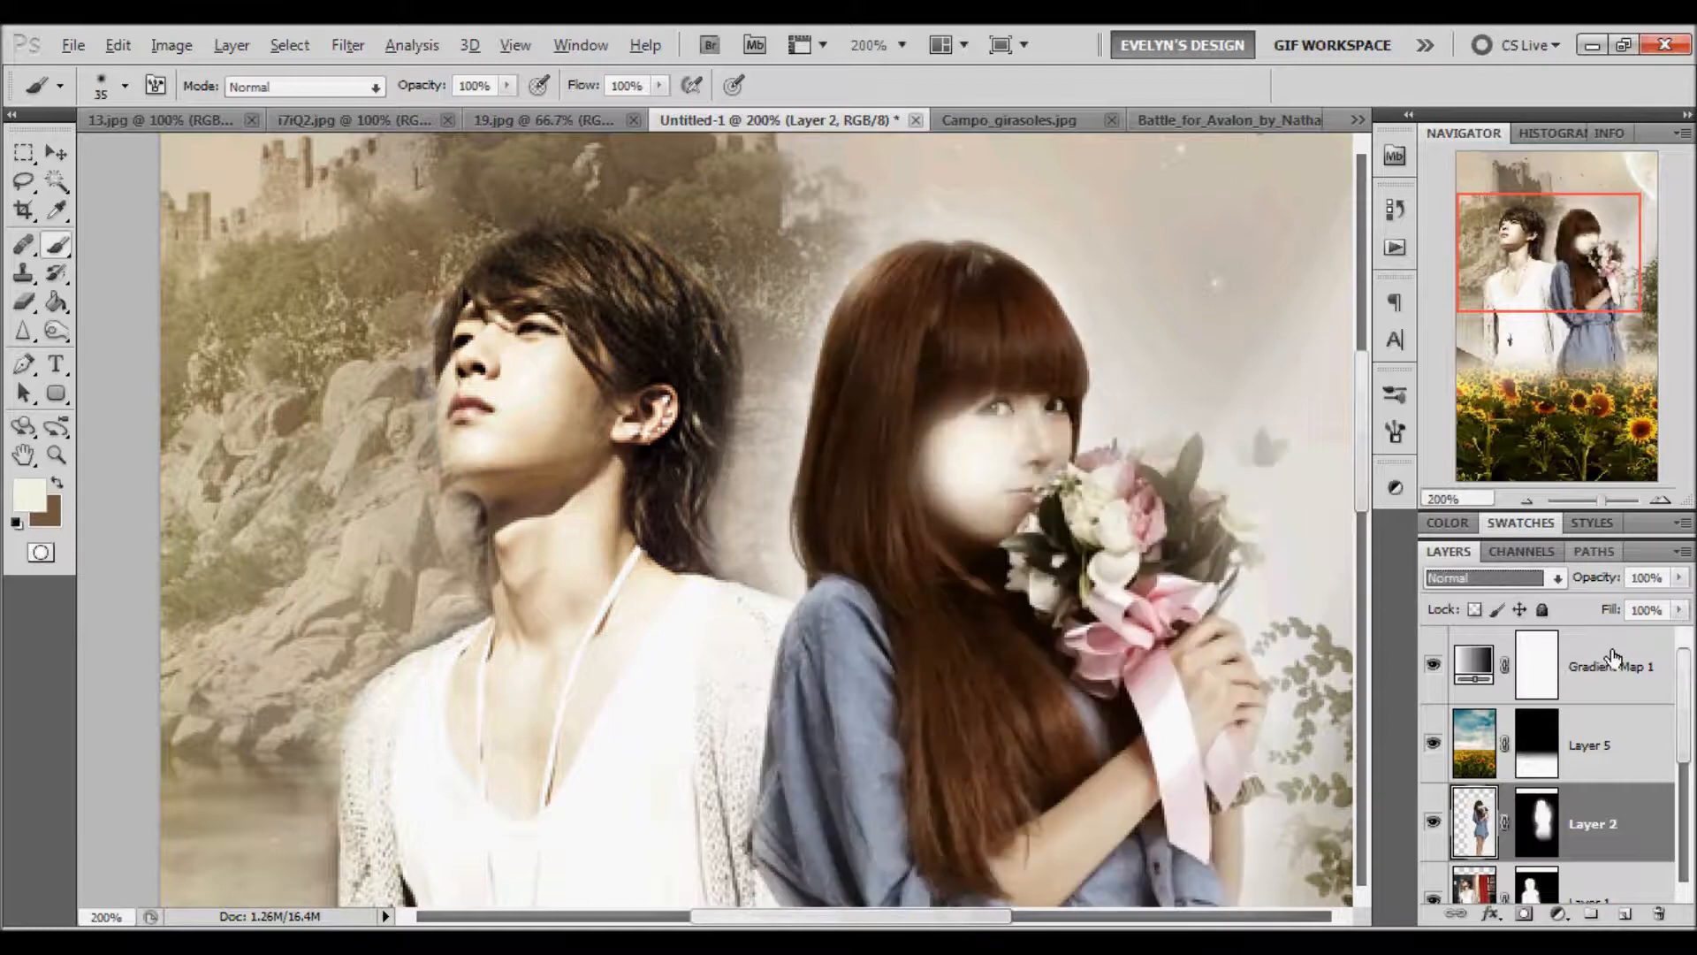
pyautogui.click(1613, 658)
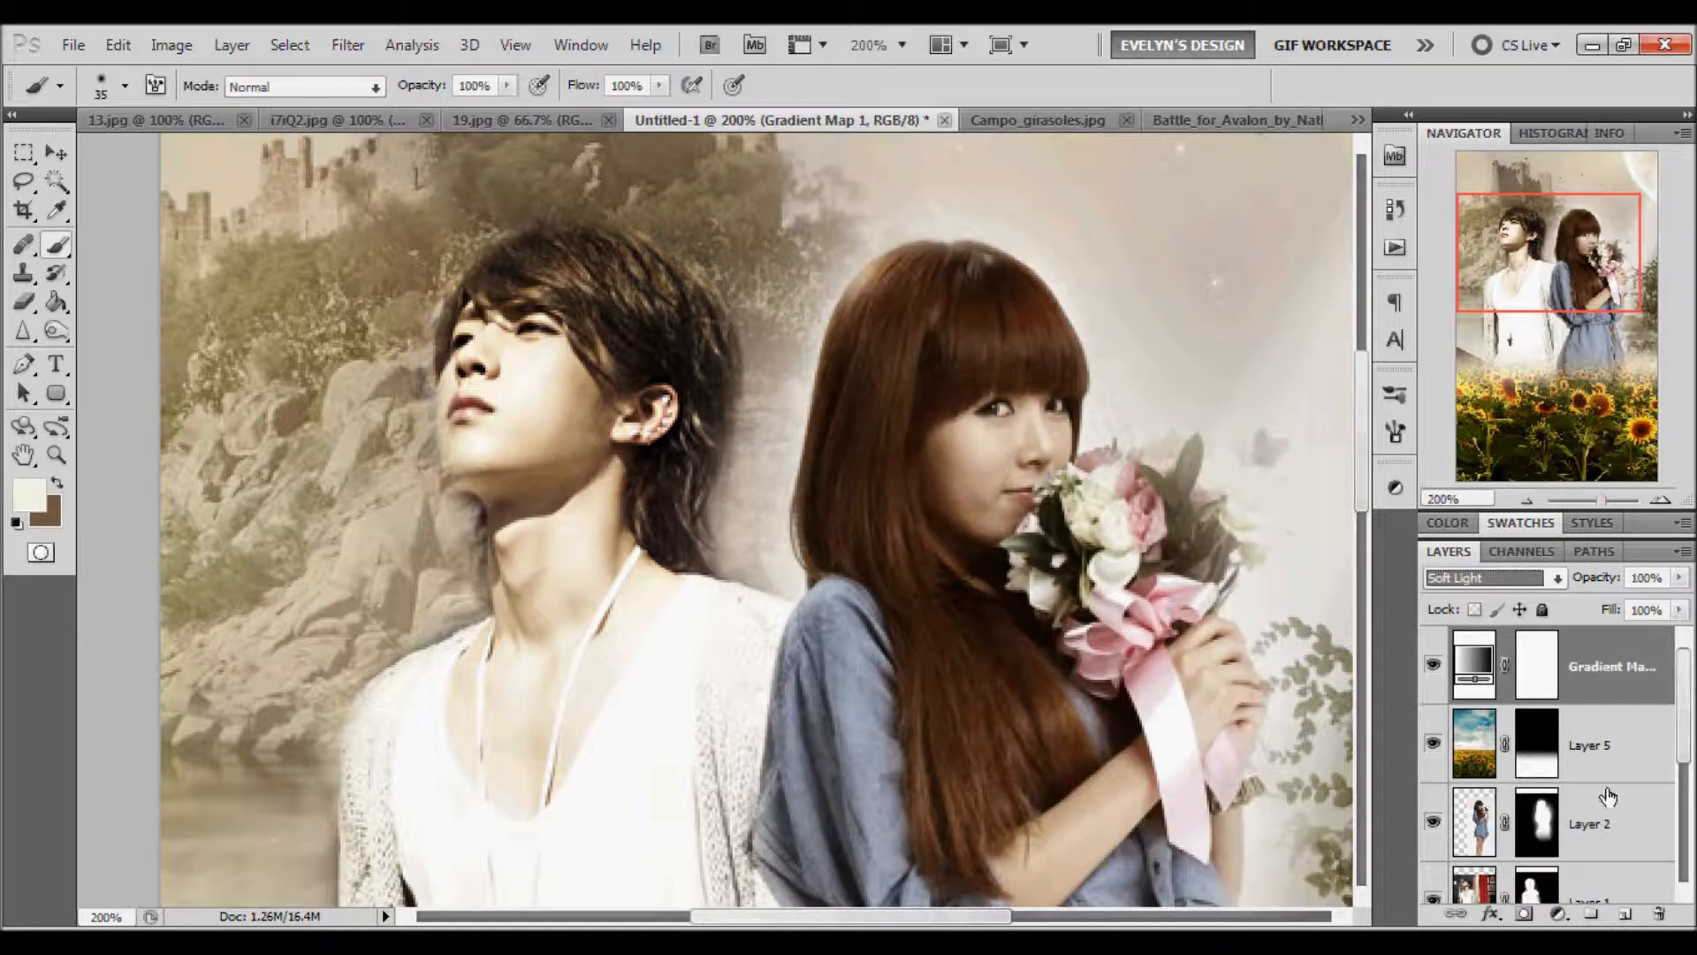
# Step: Add a new layer directly above Layer 2 and paint a soft cream highlight over the woman's face
pyautogui.click(1607, 796)
pyautogui.click(1625, 914)
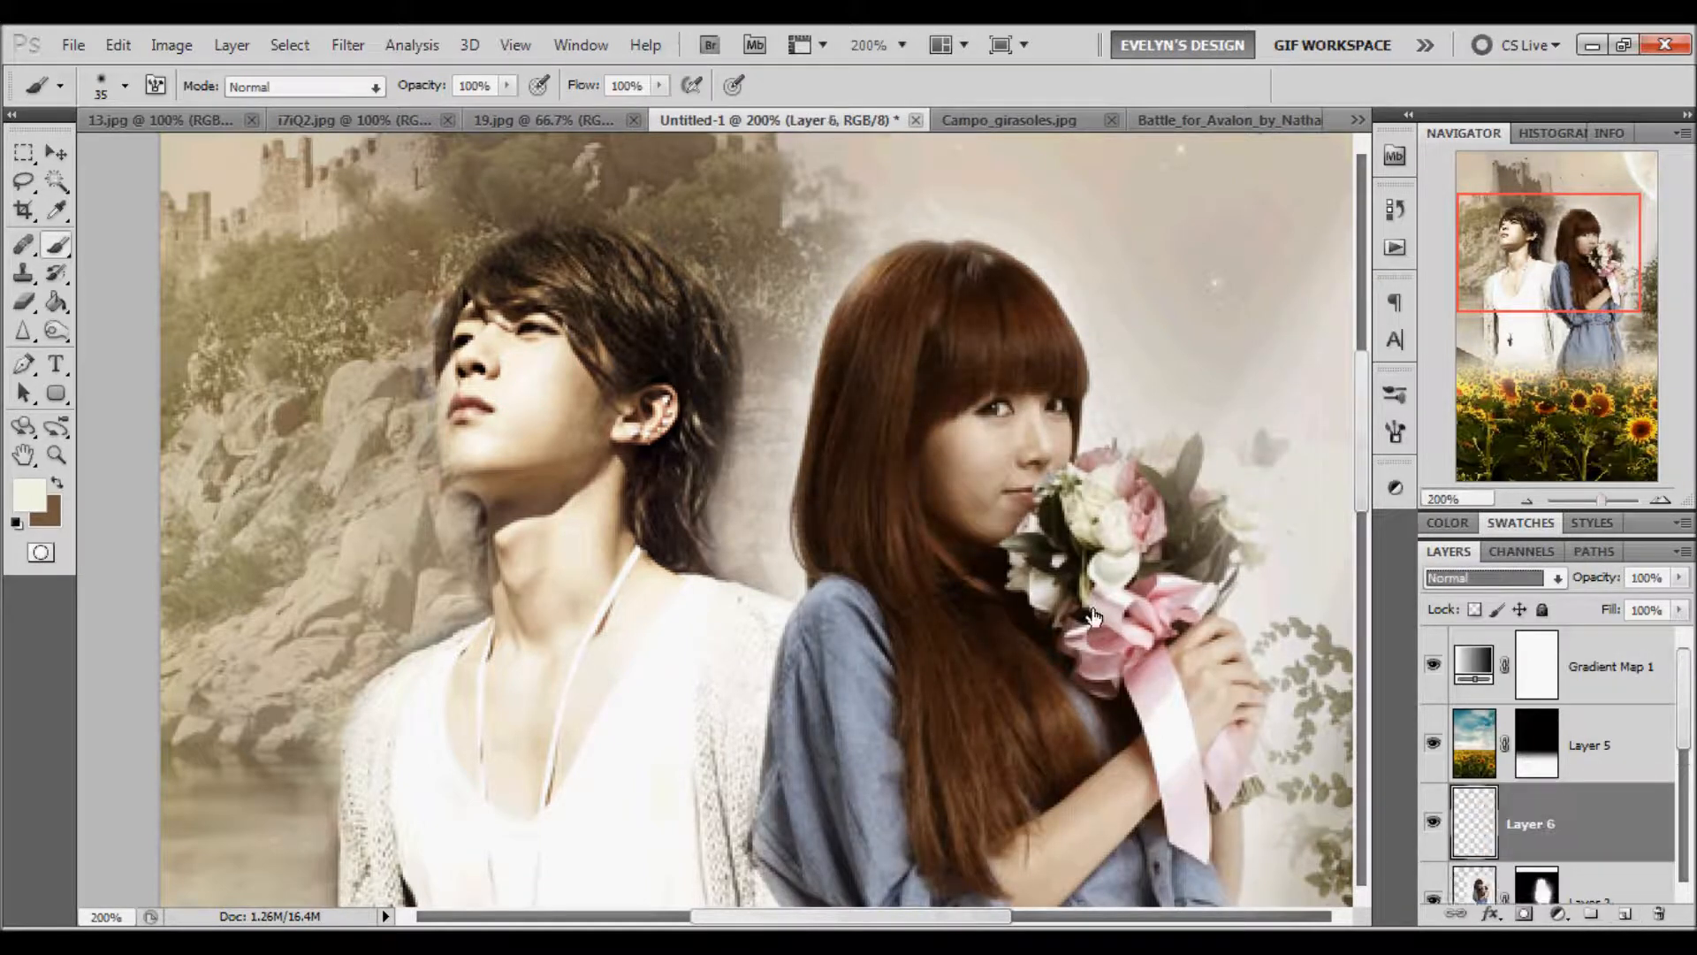
pyautogui.moveTo(1048, 419); pyautogui.dragTo(929, 428)
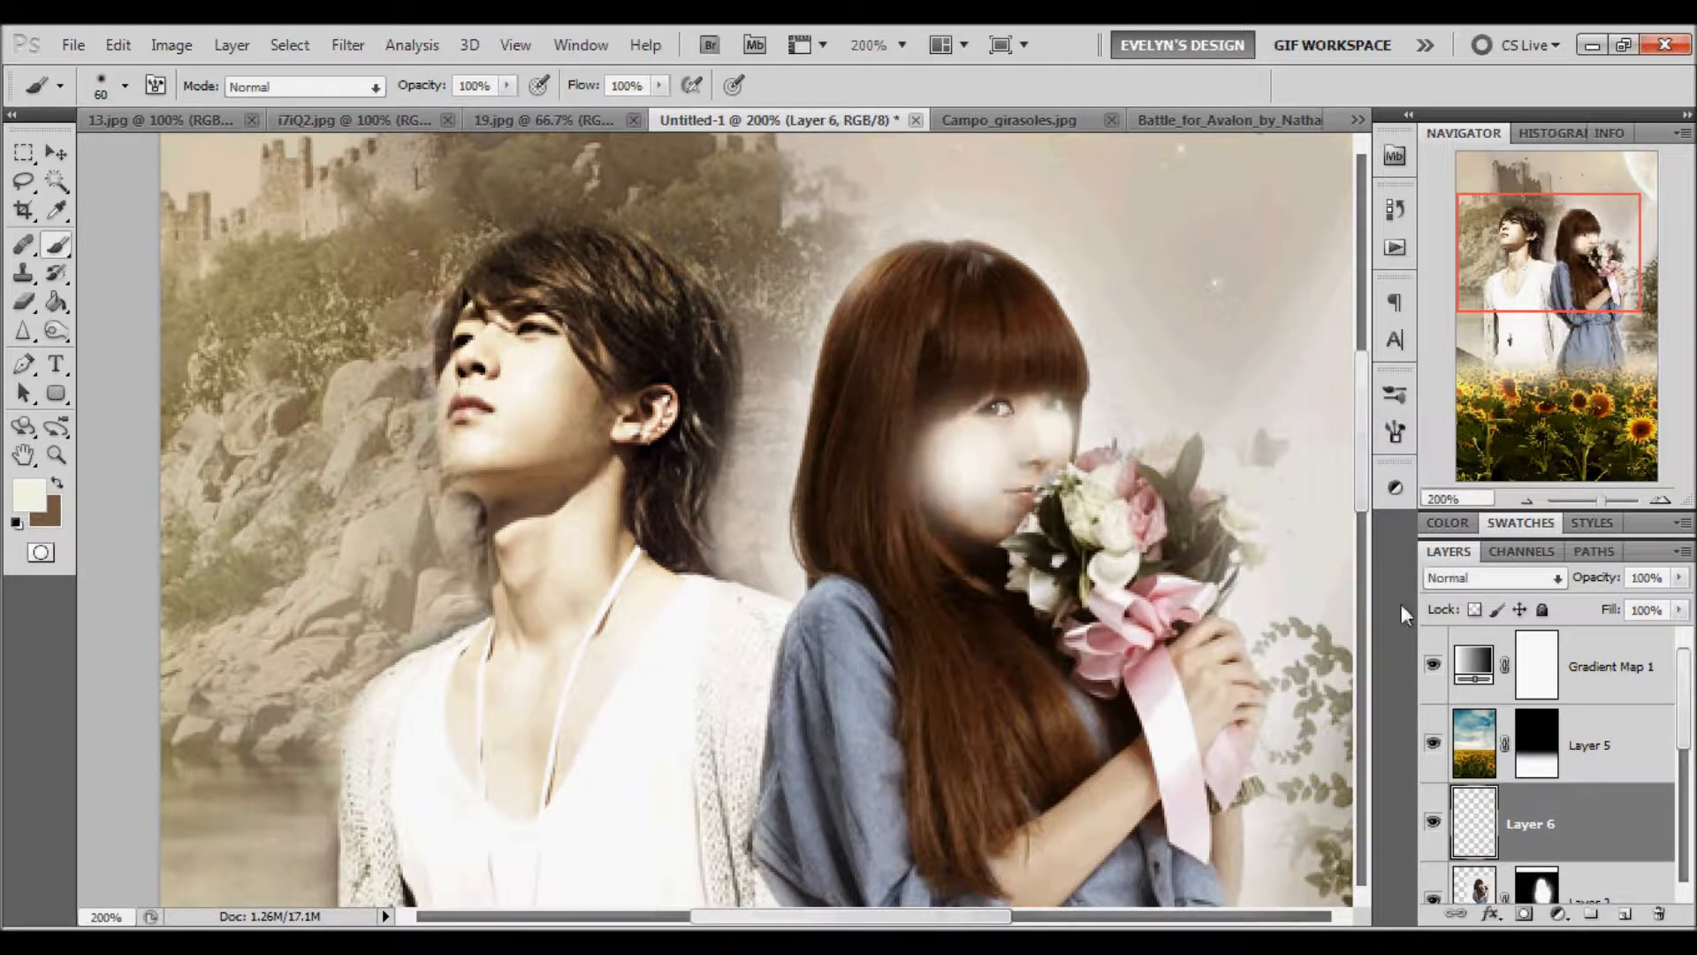
# Step: Set the face highlight layer's blend mode to Color Dodge and its fill to 31%
pyautogui.click(1492, 577)
pyautogui.click(1498, 258)
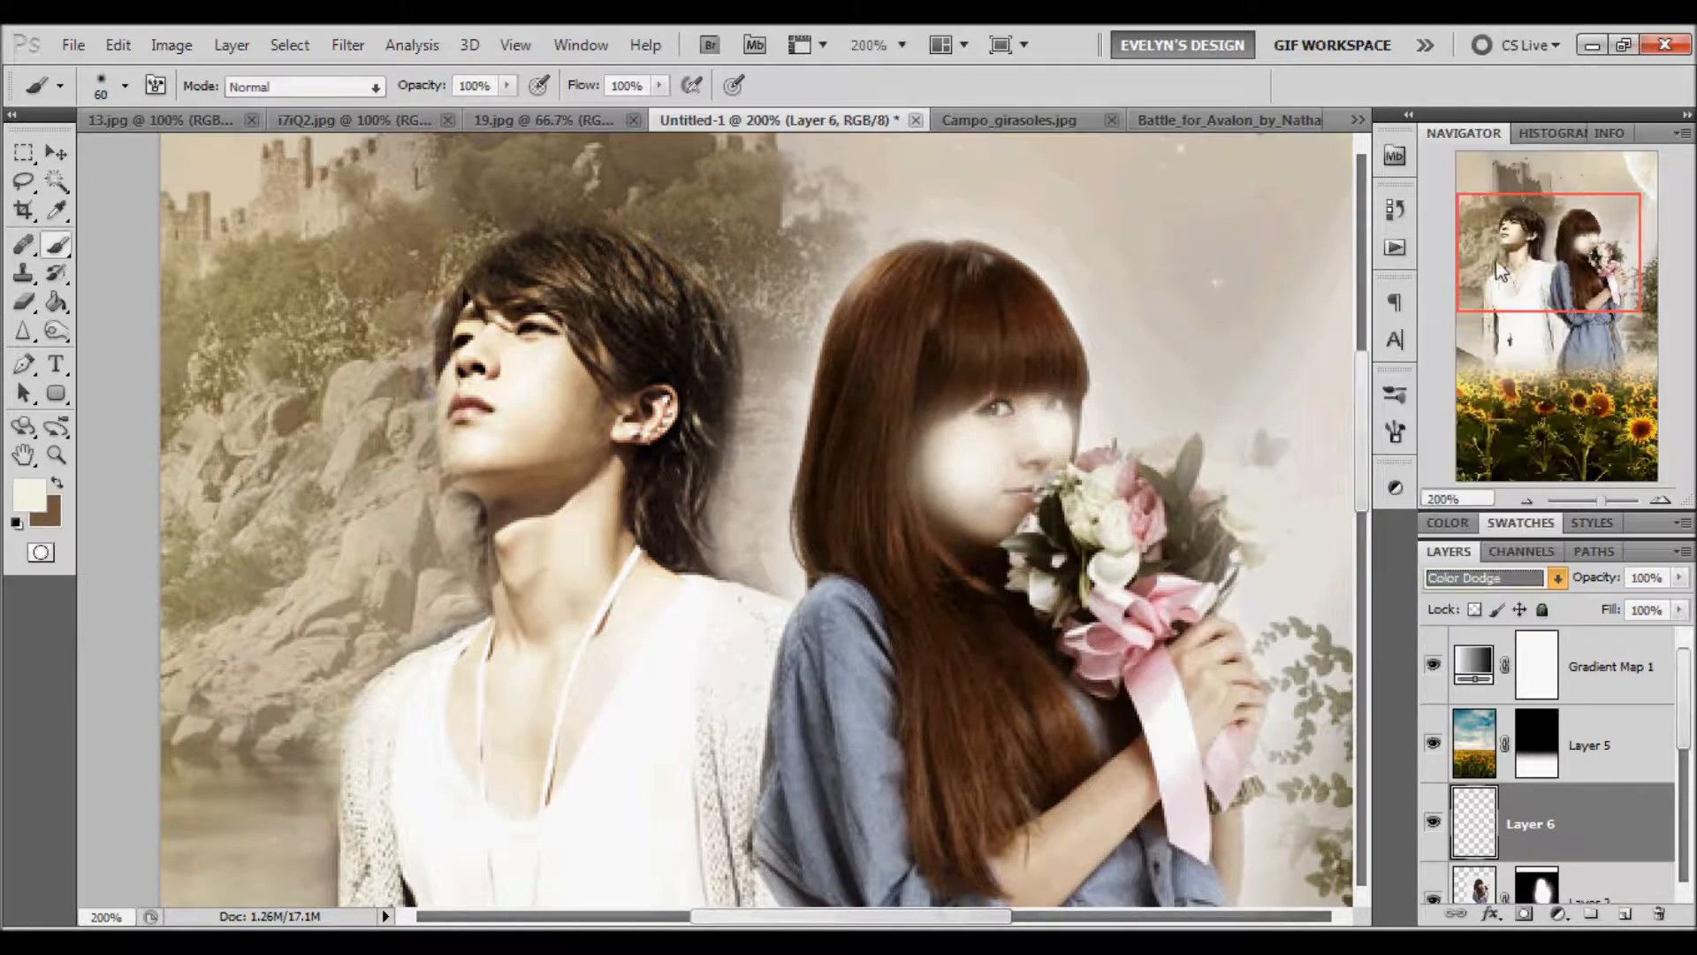
pyautogui.moveTo(1678, 609); pyautogui.dragTo(1599, 628)
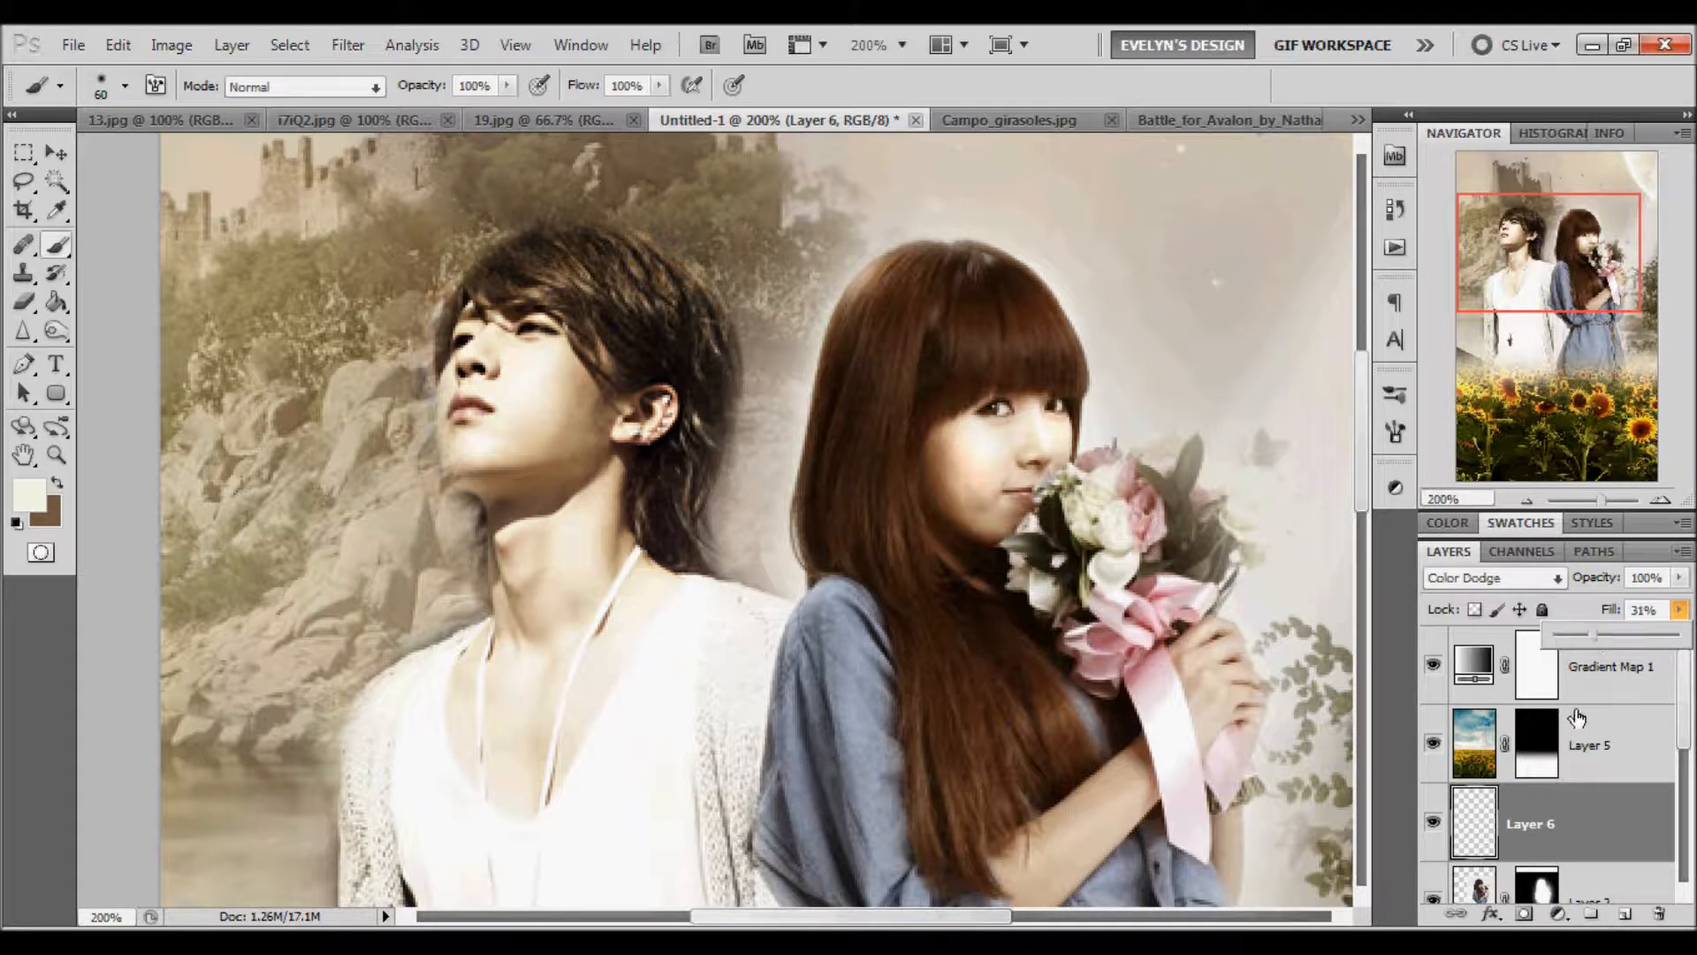
# Step: Add a Brightness/Contrast adjustment layer directly above Layer 2 with brightness 27 and lowered contrast
pyautogui.click(1589, 884)
pyautogui.click(1558, 913)
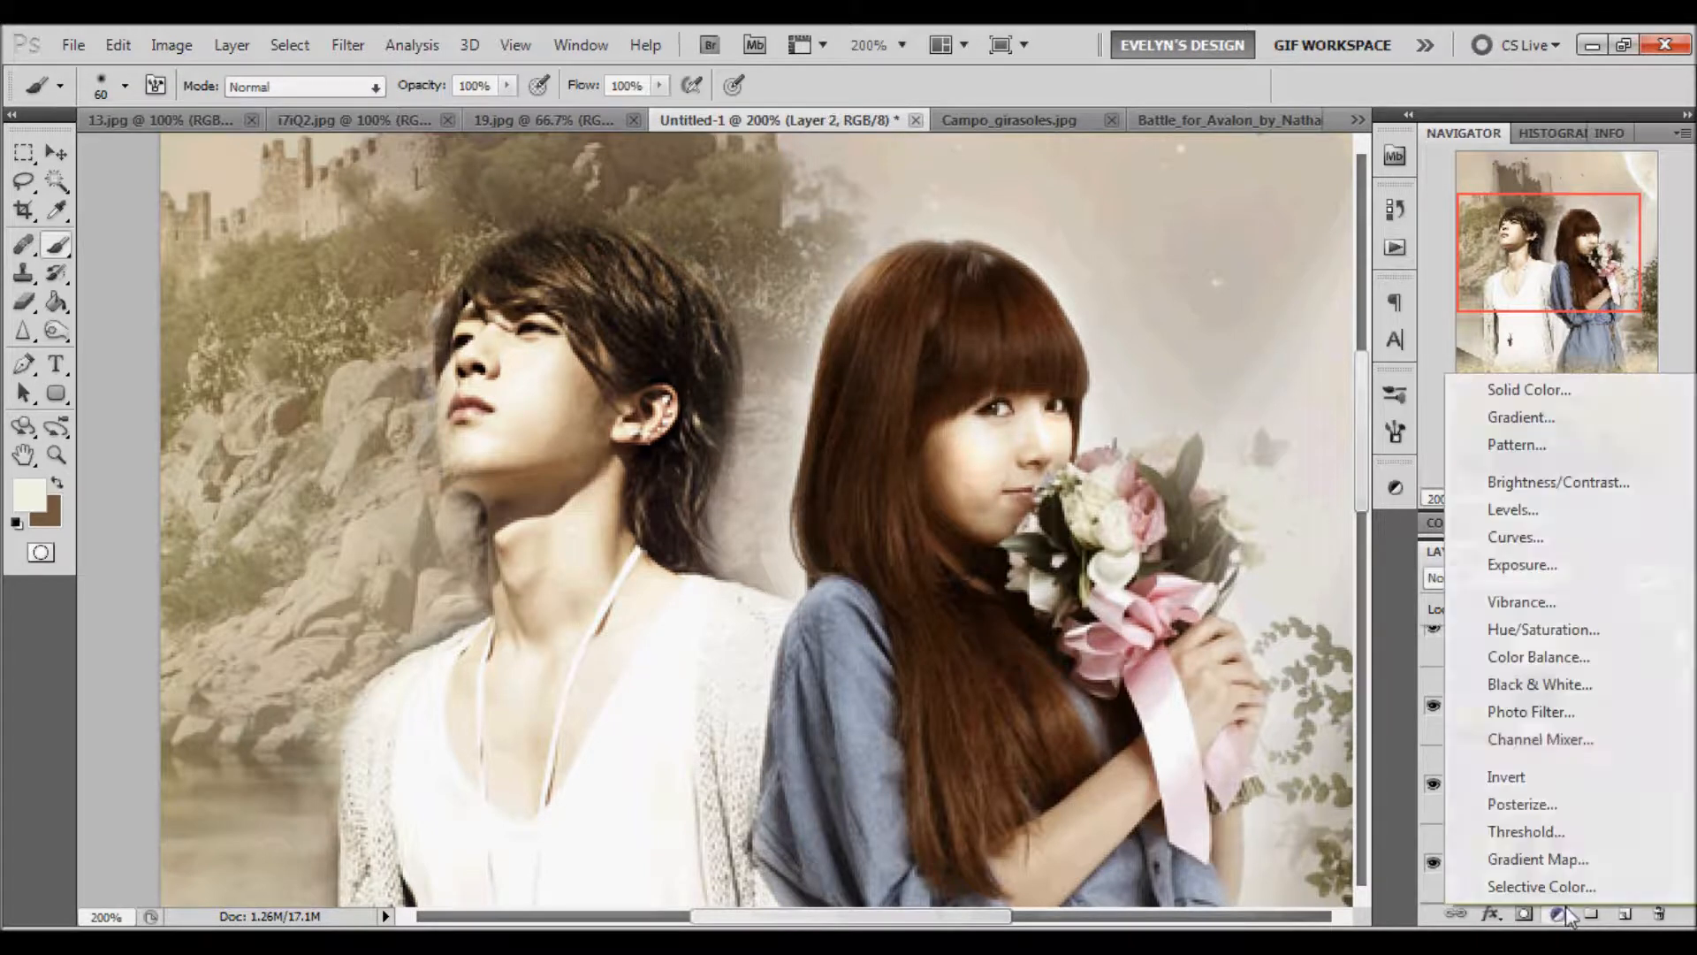
pyautogui.click(1557, 481)
pyautogui.moveTo(1181, 483); pyautogui.dragTo(1211, 481)
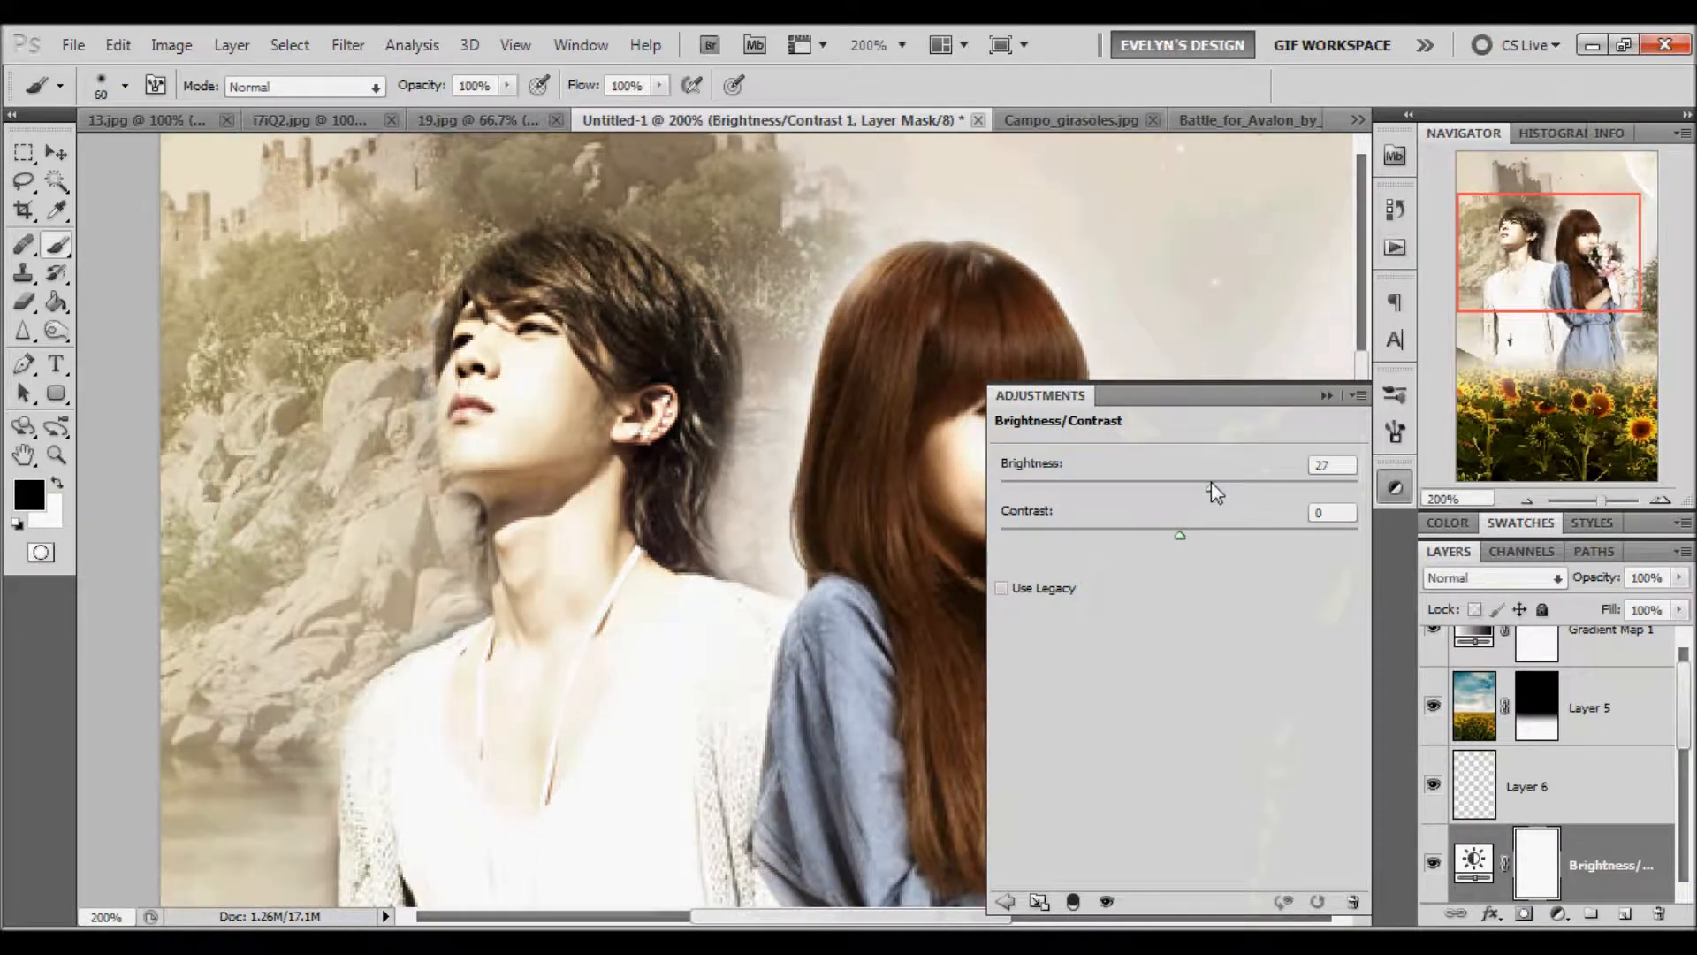
pyautogui.moveTo(1227, 533); pyautogui.dragTo(825, 543)
pyautogui.click(1388, 488)
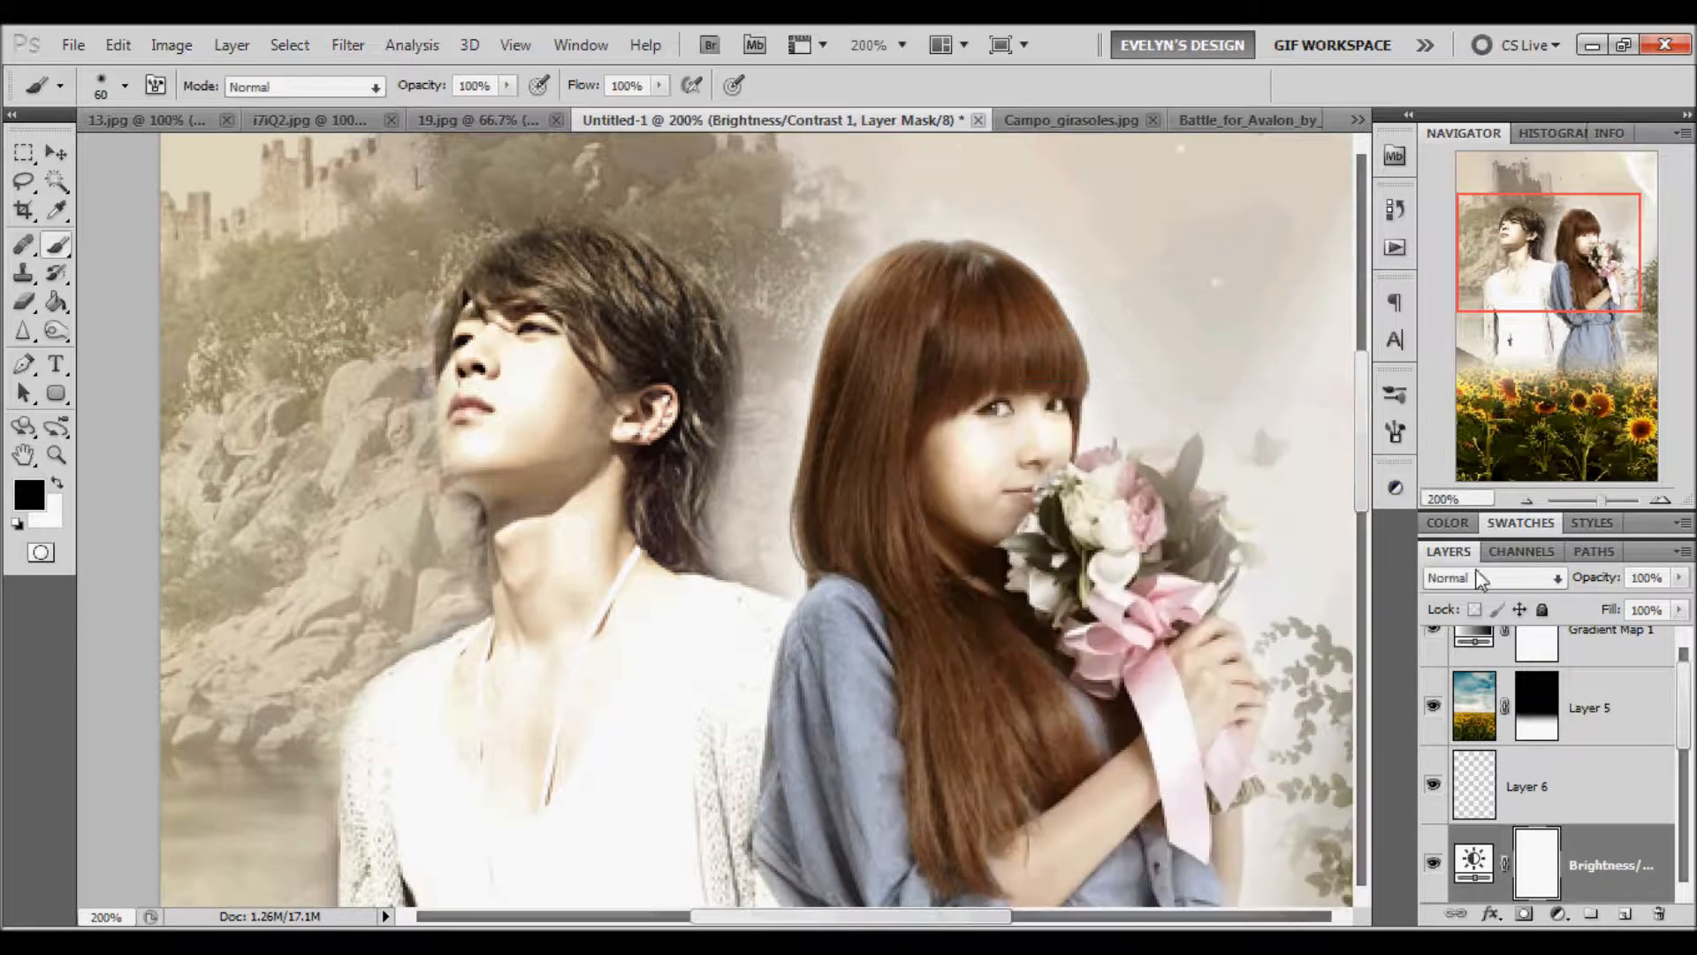
# Step: Clip the Brightness/Contrast adjustment to Layer 2 so that it affects only the woman
pyautogui.moveTo(1685, 718)
pyautogui.mouseDown()
pyautogui.moveTo(1687, 749)
pyautogui.moveTo(1684, 713)
pyautogui.mouseUp()
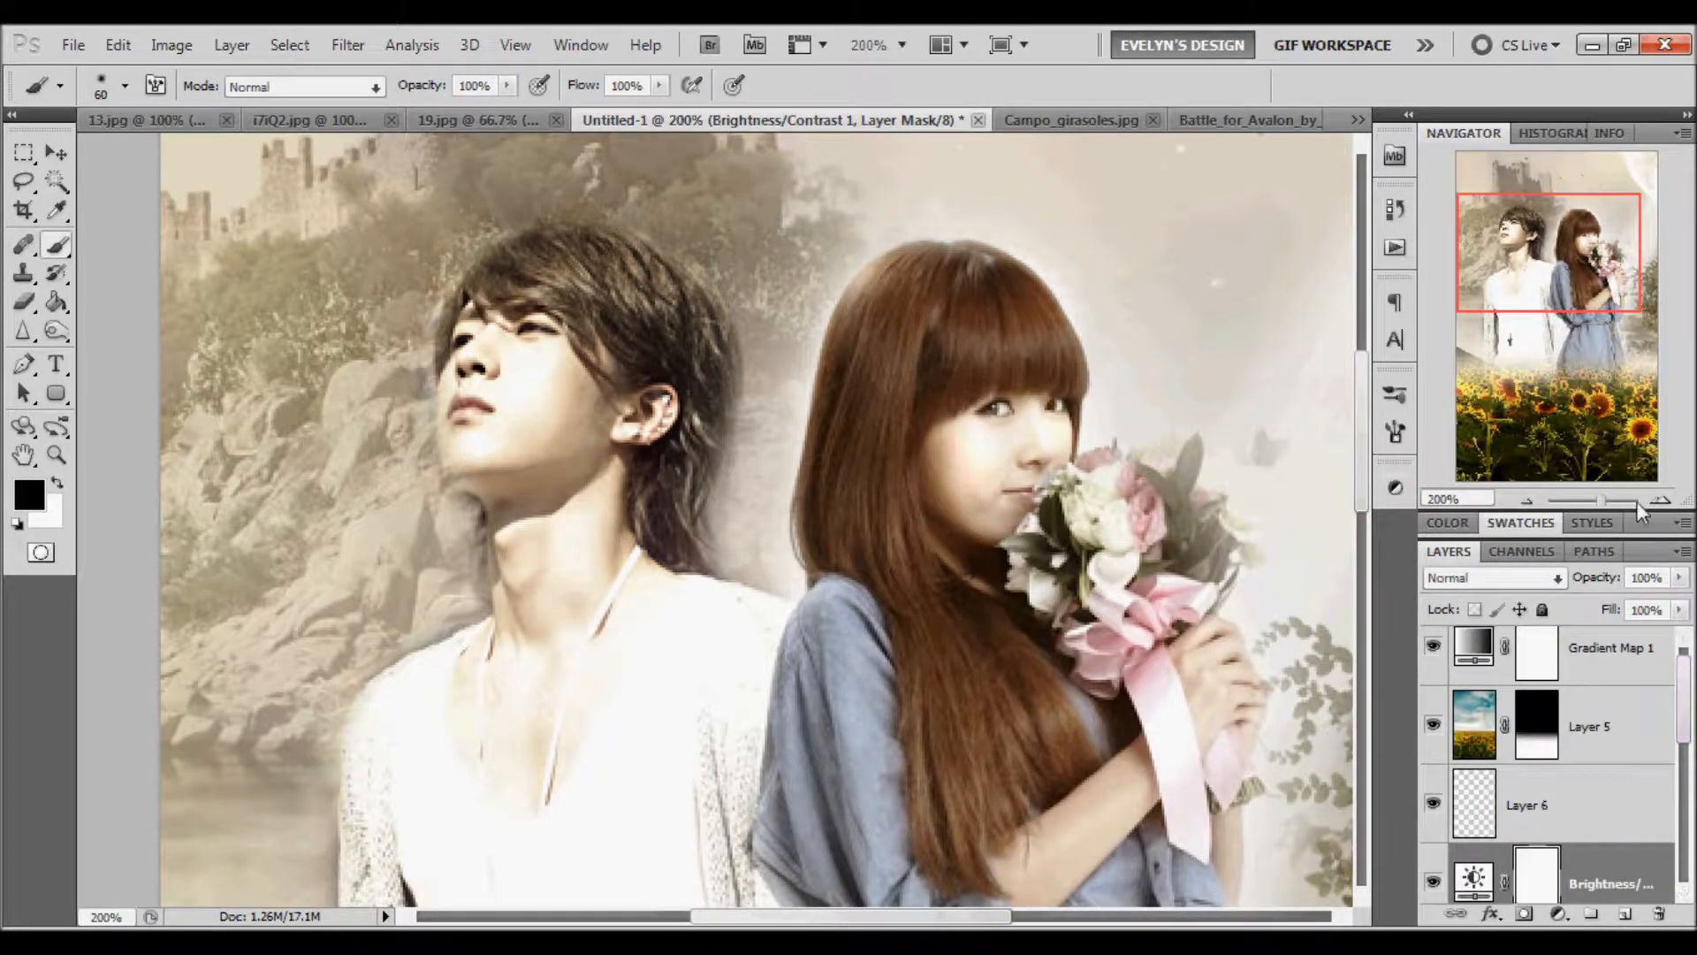
pyautogui.moveTo(1636, 518); pyautogui.dragTo(1605, 183)
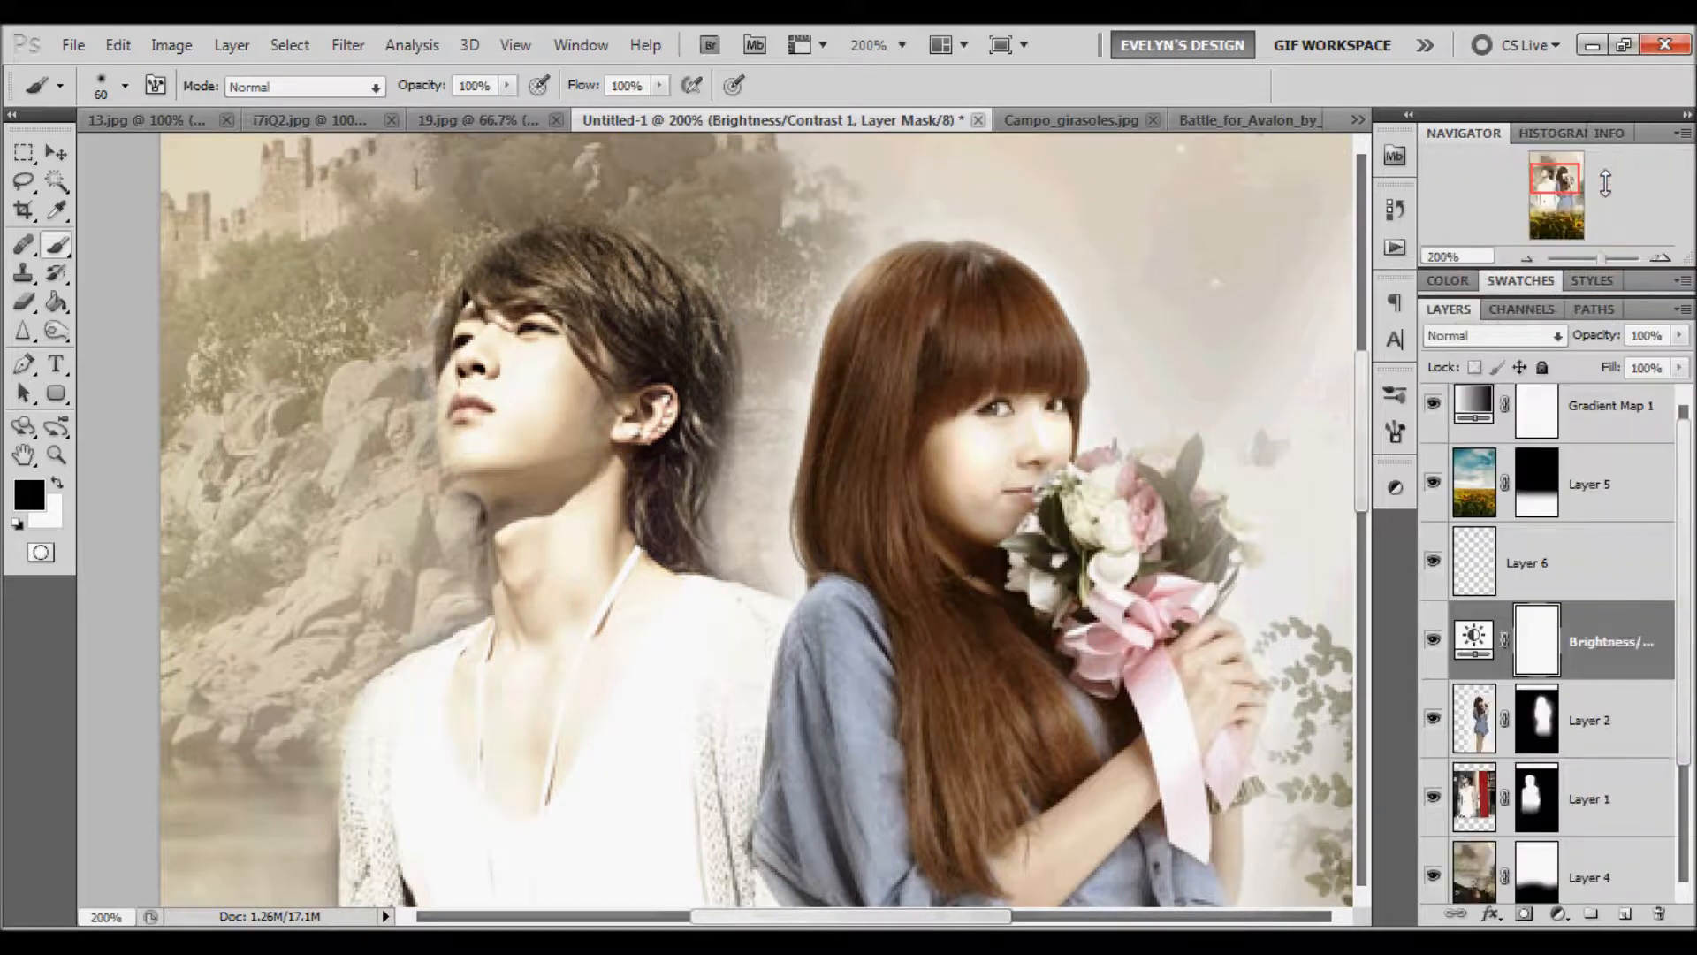
pyautogui.rightClick(1621, 679)
pyautogui.click(1531, 356)
pyautogui.click(1525, 257)
pyautogui.click(1525, 257)
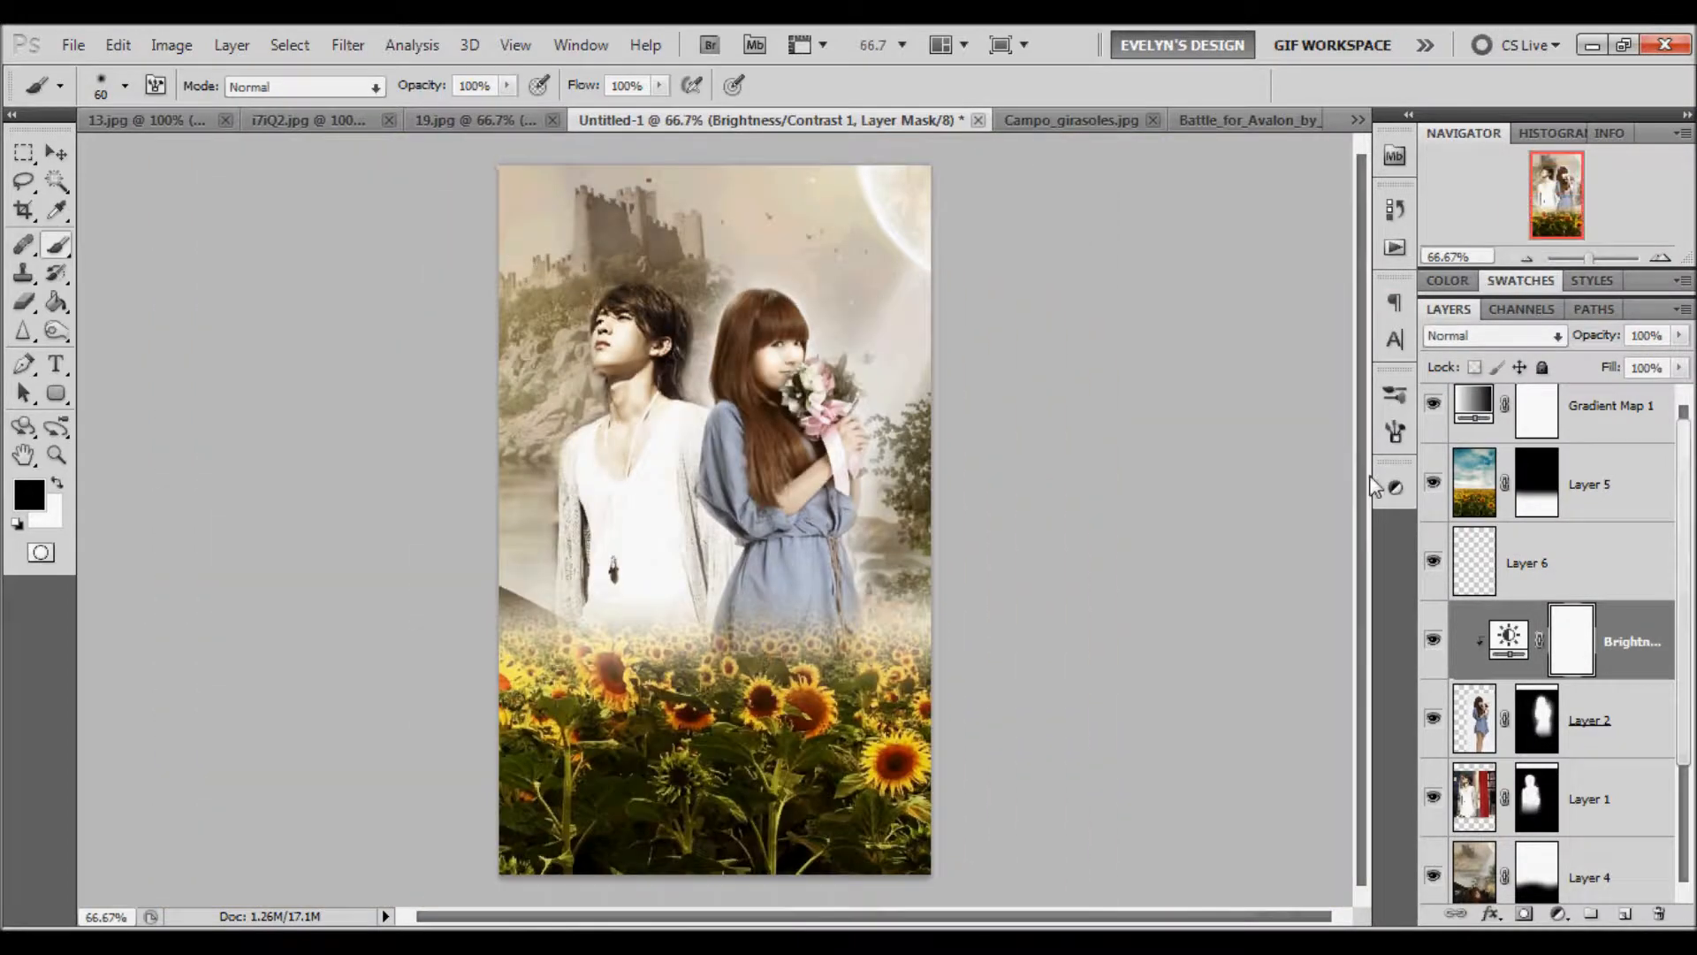
# Step: Make Gradient Map 1 the active layer and open oh_psd_by_bunnydubu-d4i2dna.psd from the PSD COLORINGS folder in Bridge
pyautogui.scroll(1, 1501, 429)
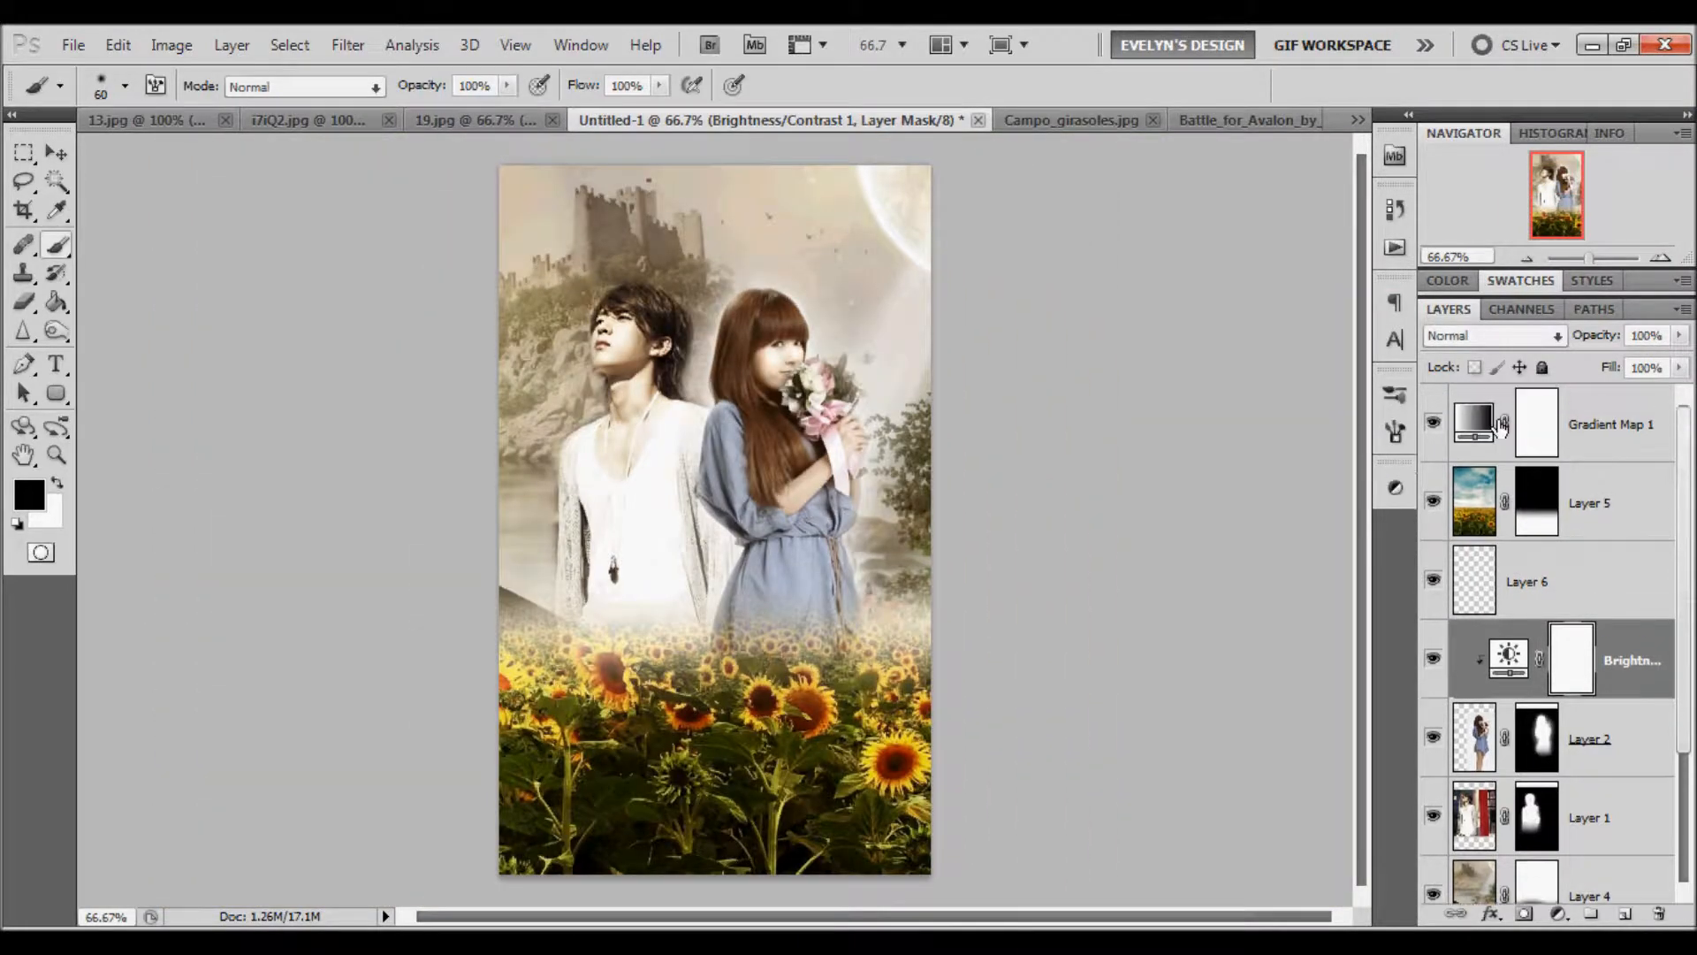
pyautogui.click(1607, 424)
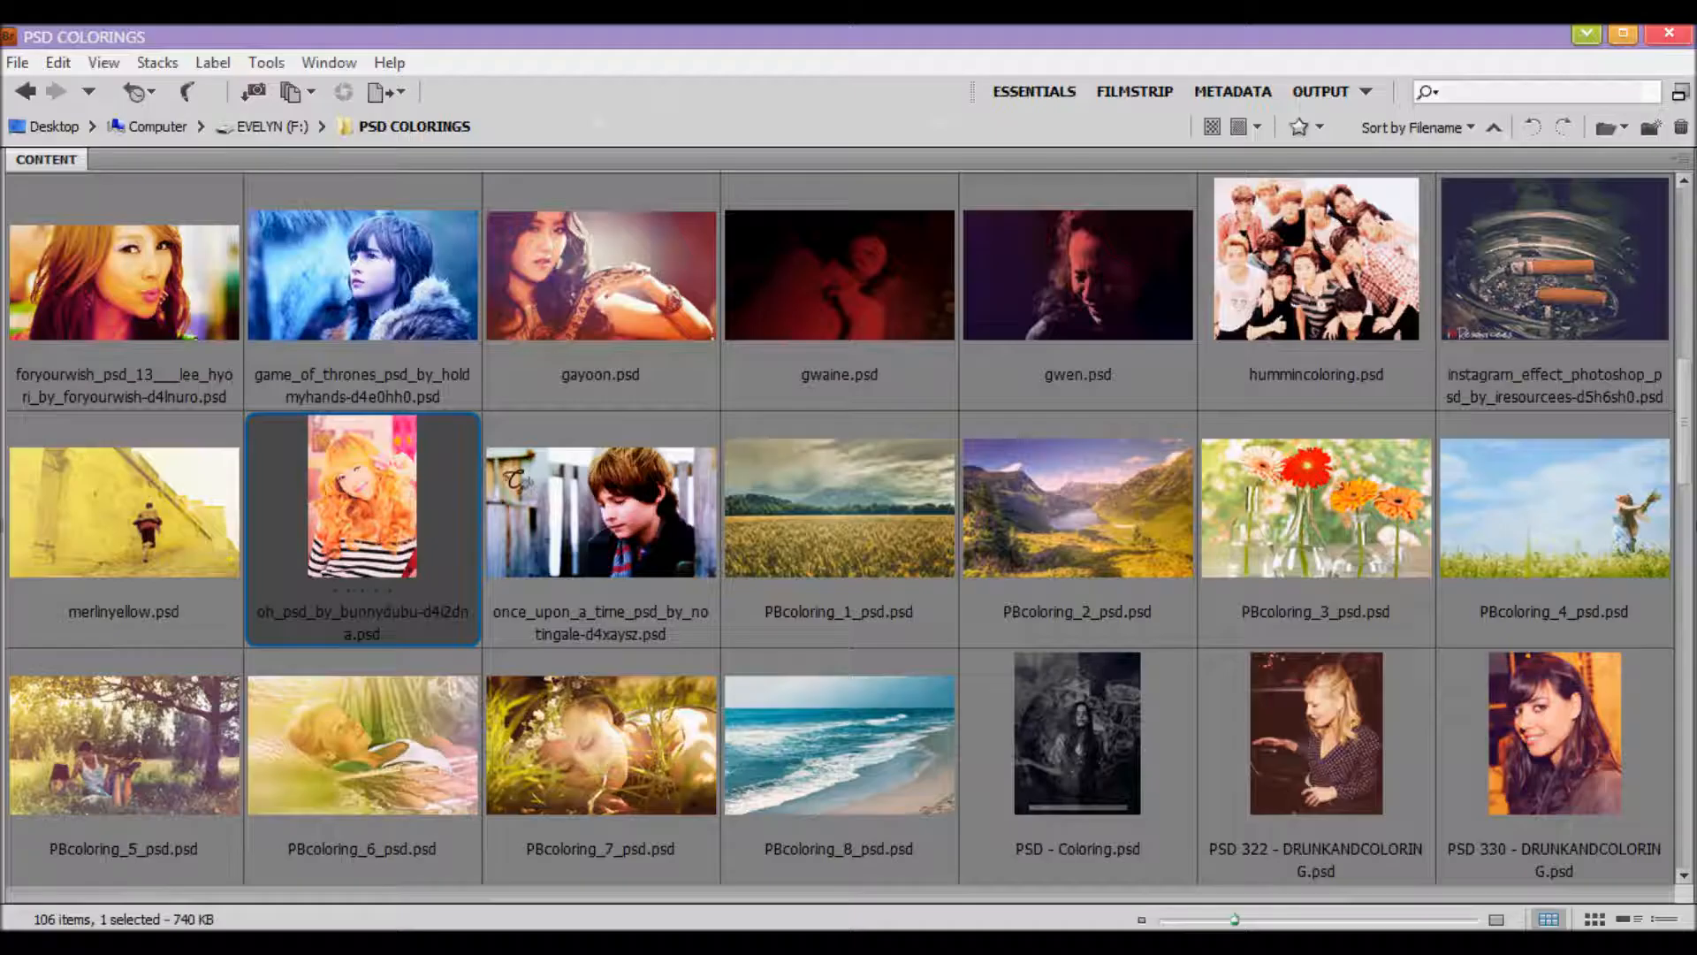
pyautogui.doubleClick(412, 548)
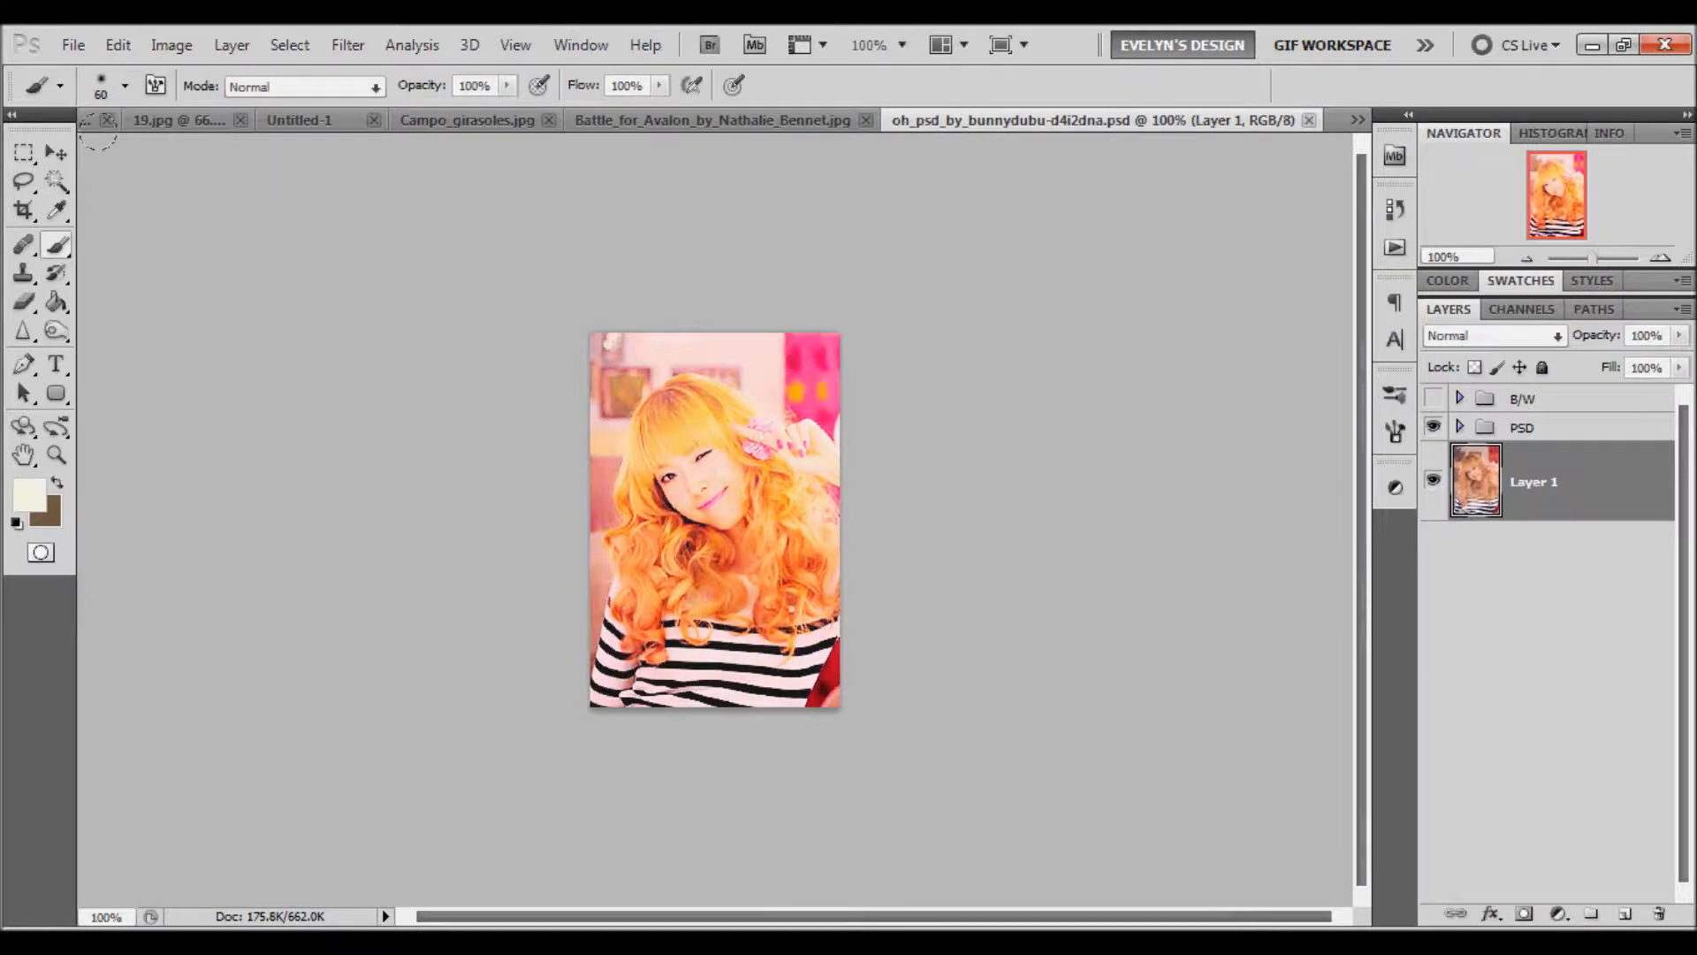
pyautogui.click(24, 152)
pyautogui.click(56, 152)
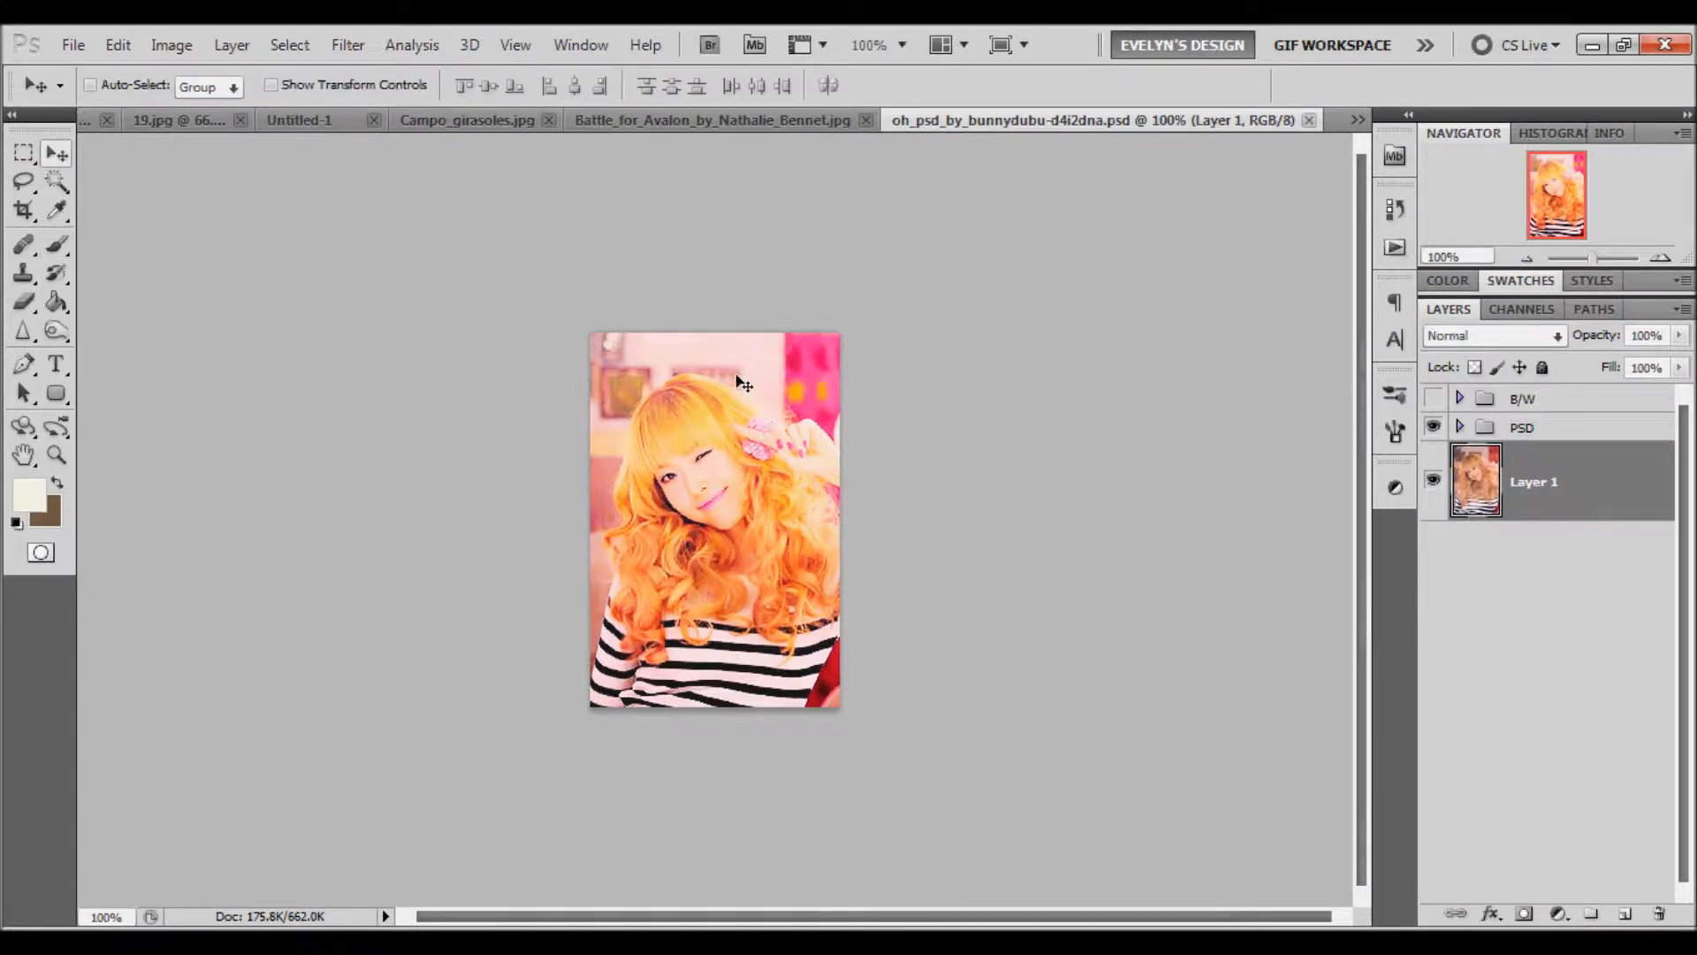
# Step: Copy the PSD coloring group into Untitled-1 above Gradient Map 1 and lower its opacity to 69%
pyautogui.click(1486, 427)
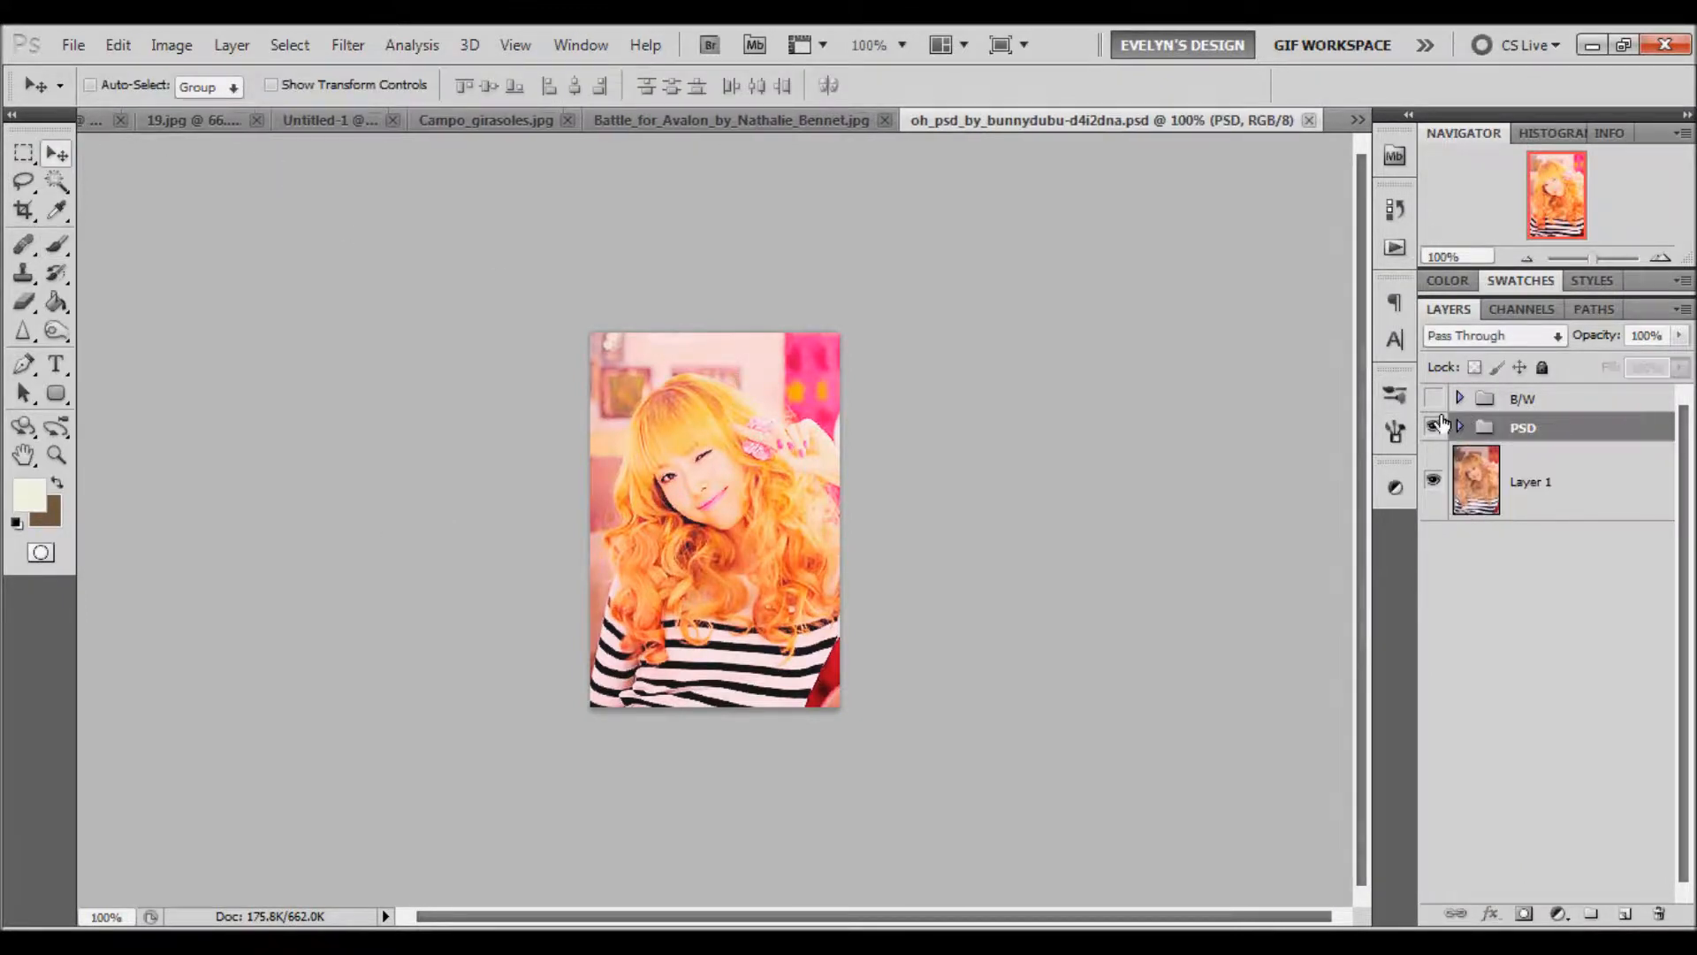
pyautogui.click(1434, 426)
pyautogui.click(1433, 427)
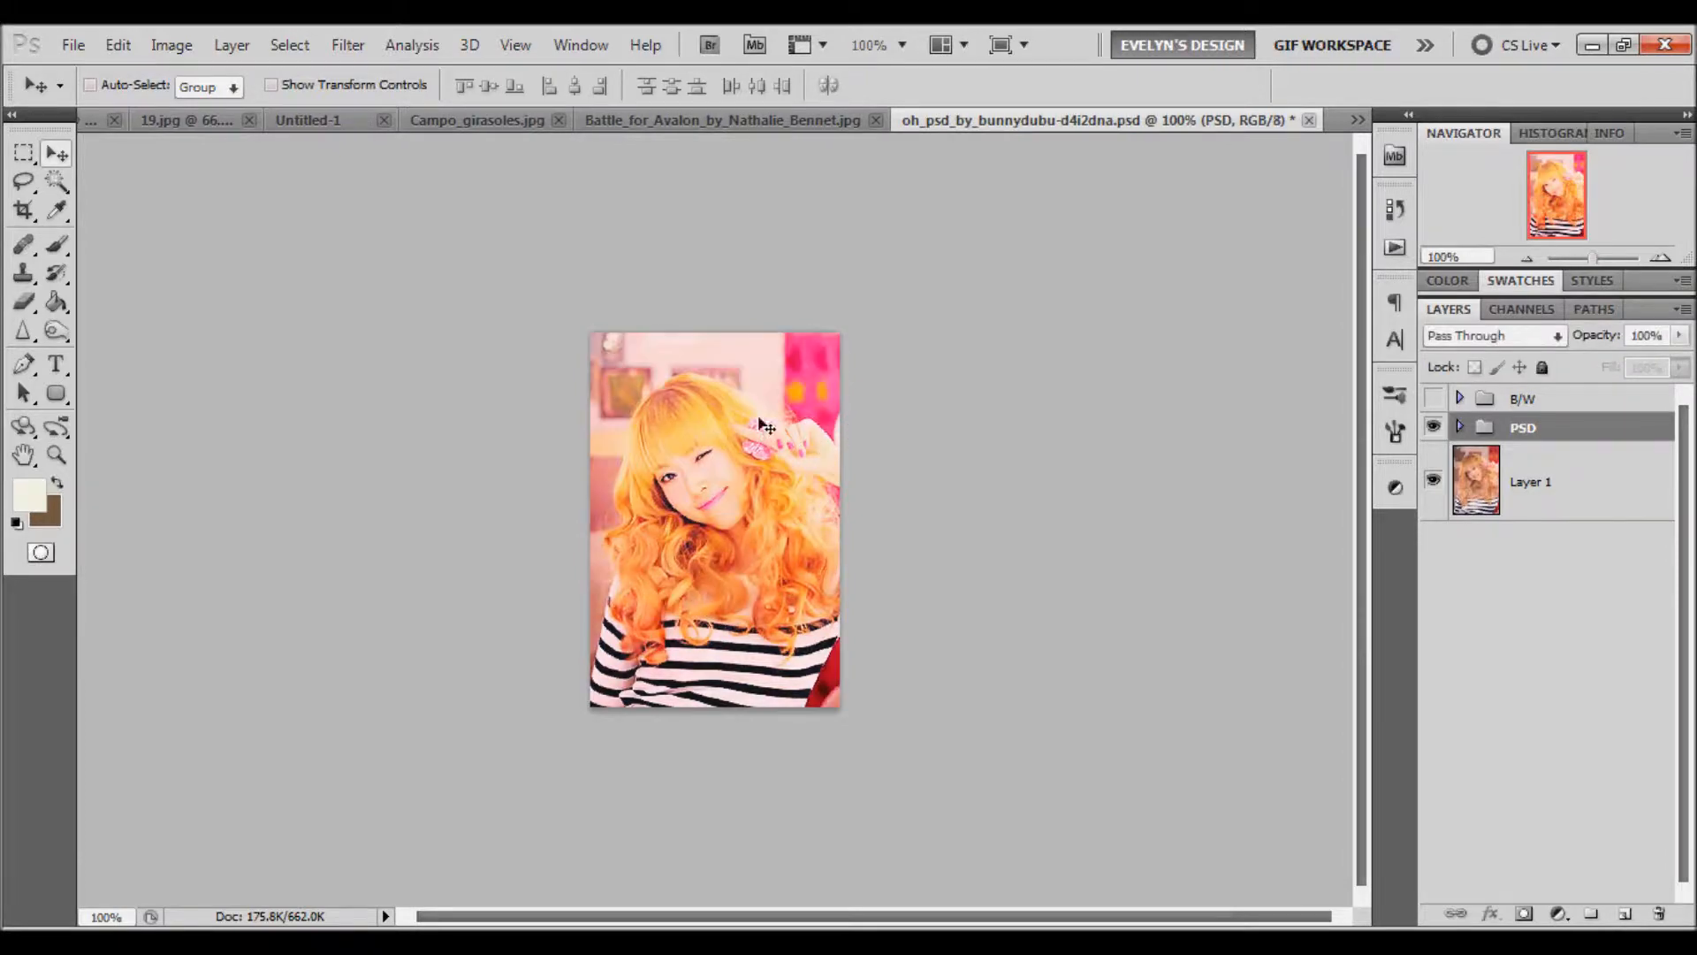
pyautogui.click(362, 118)
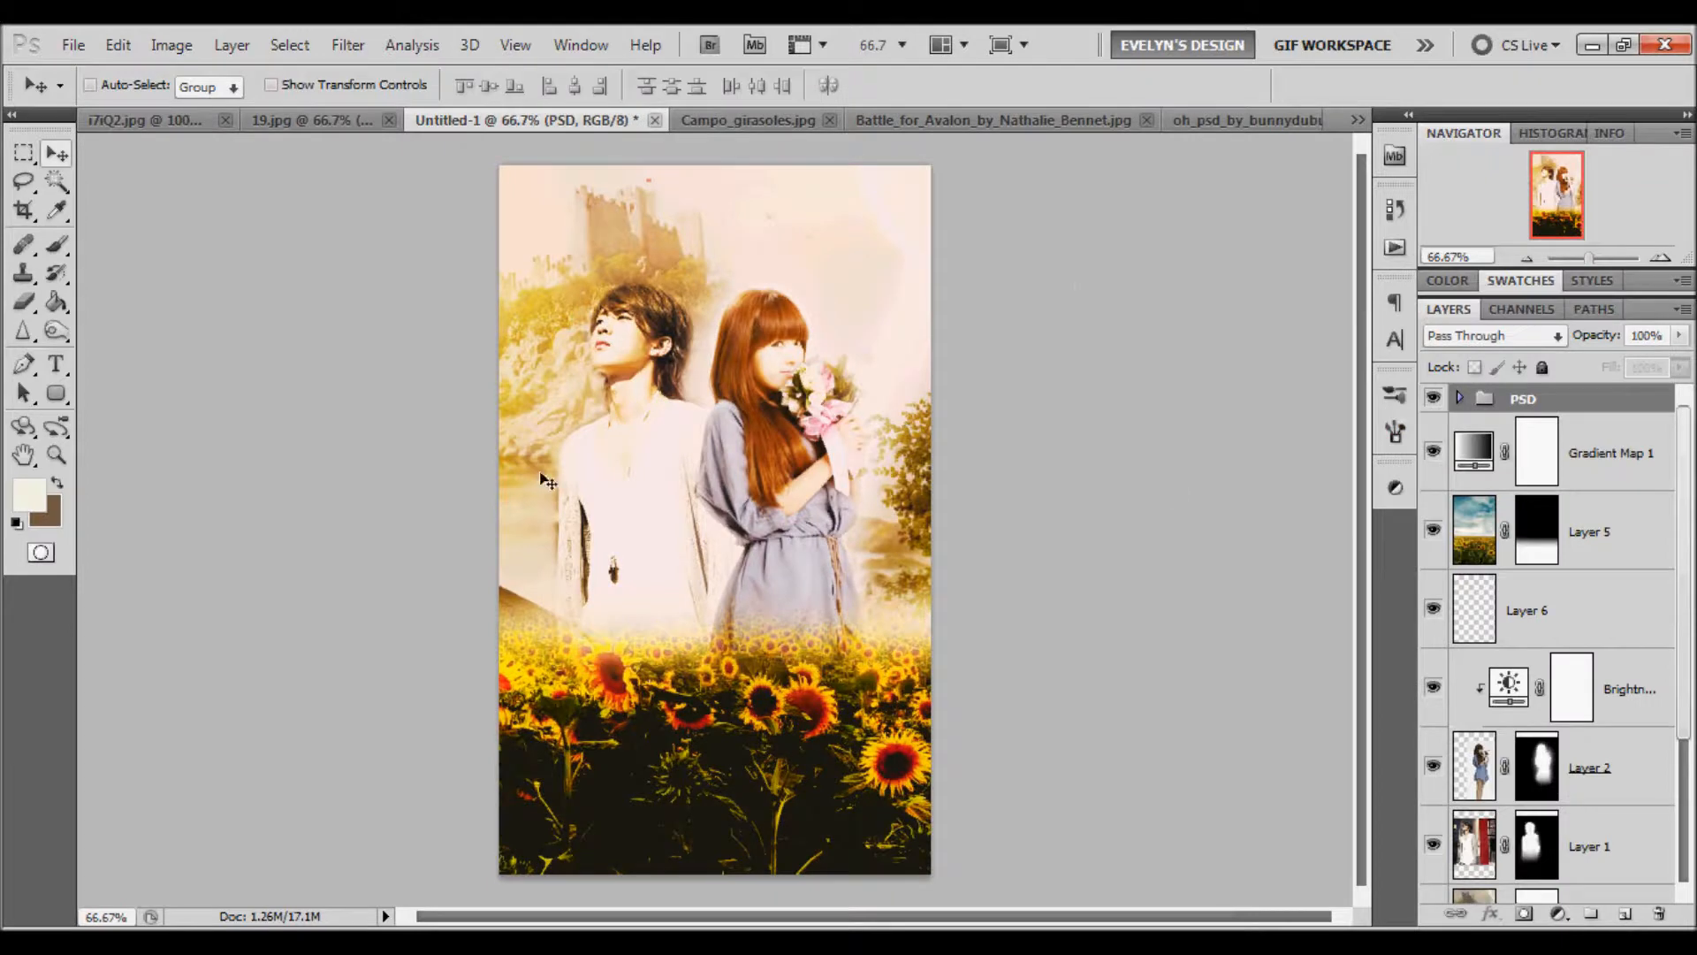
pyautogui.moveTo(1679, 335); pyautogui.dragTo(1627, 359)
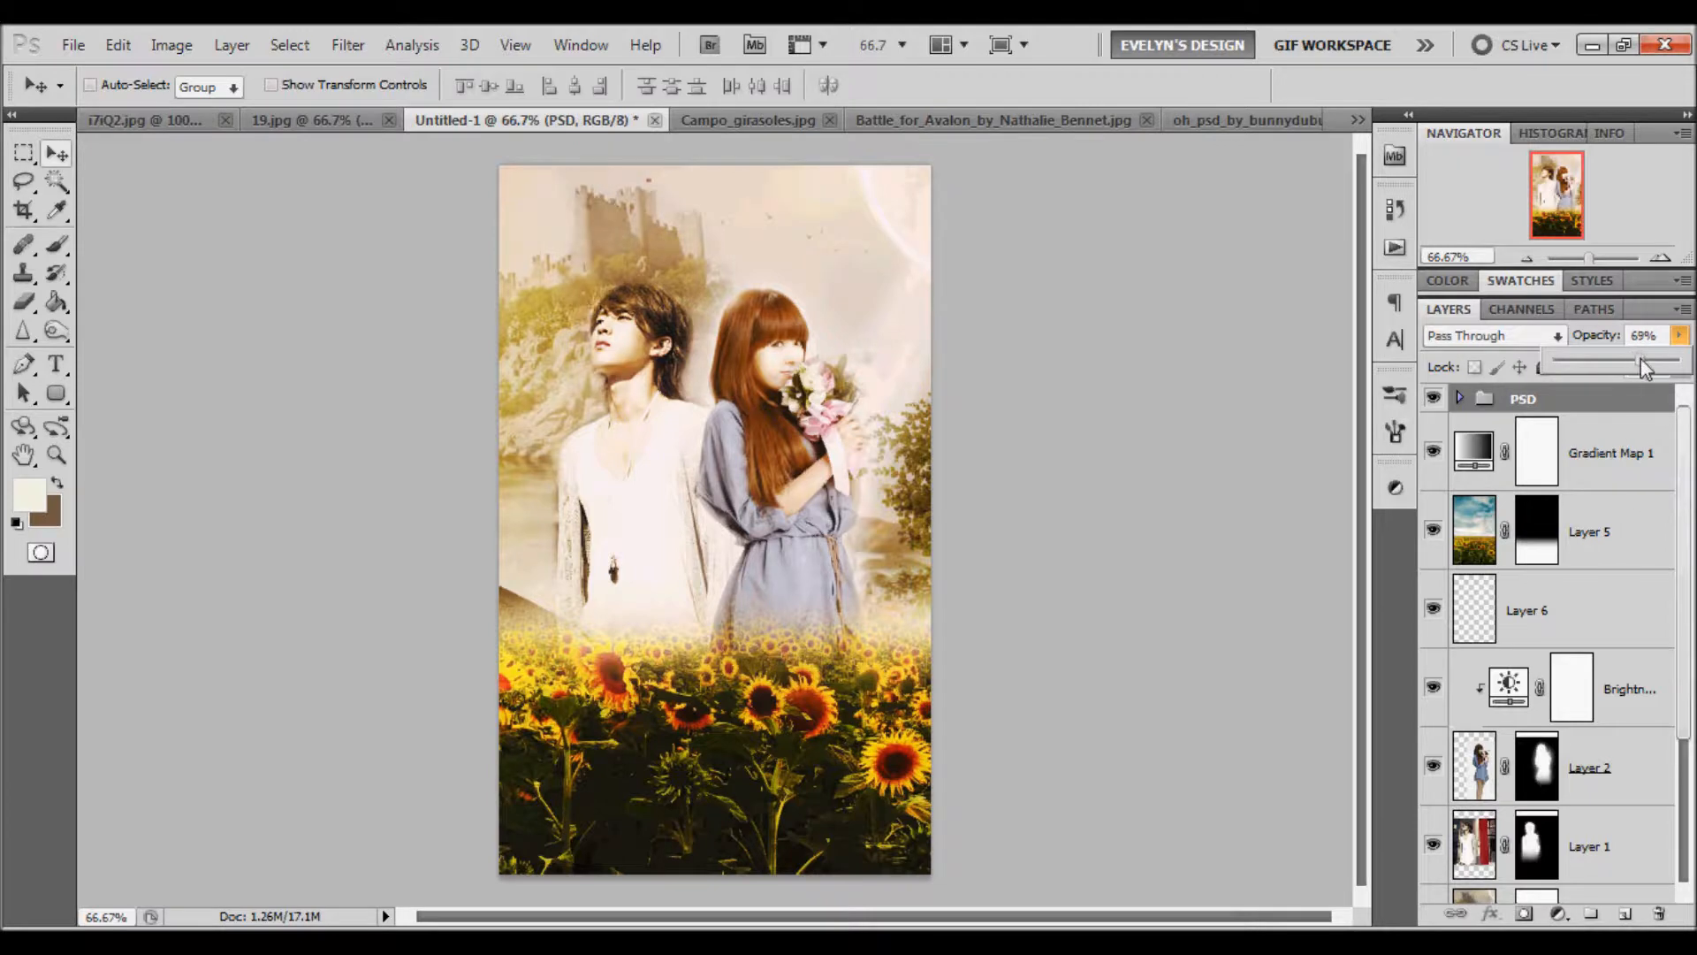
# Step: Add a Gradient Map adjustment layer above the PSD group using the reversed #24- washed_away_art preset
pyautogui.click(1559, 913)
pyautogui.click(1575, 862)
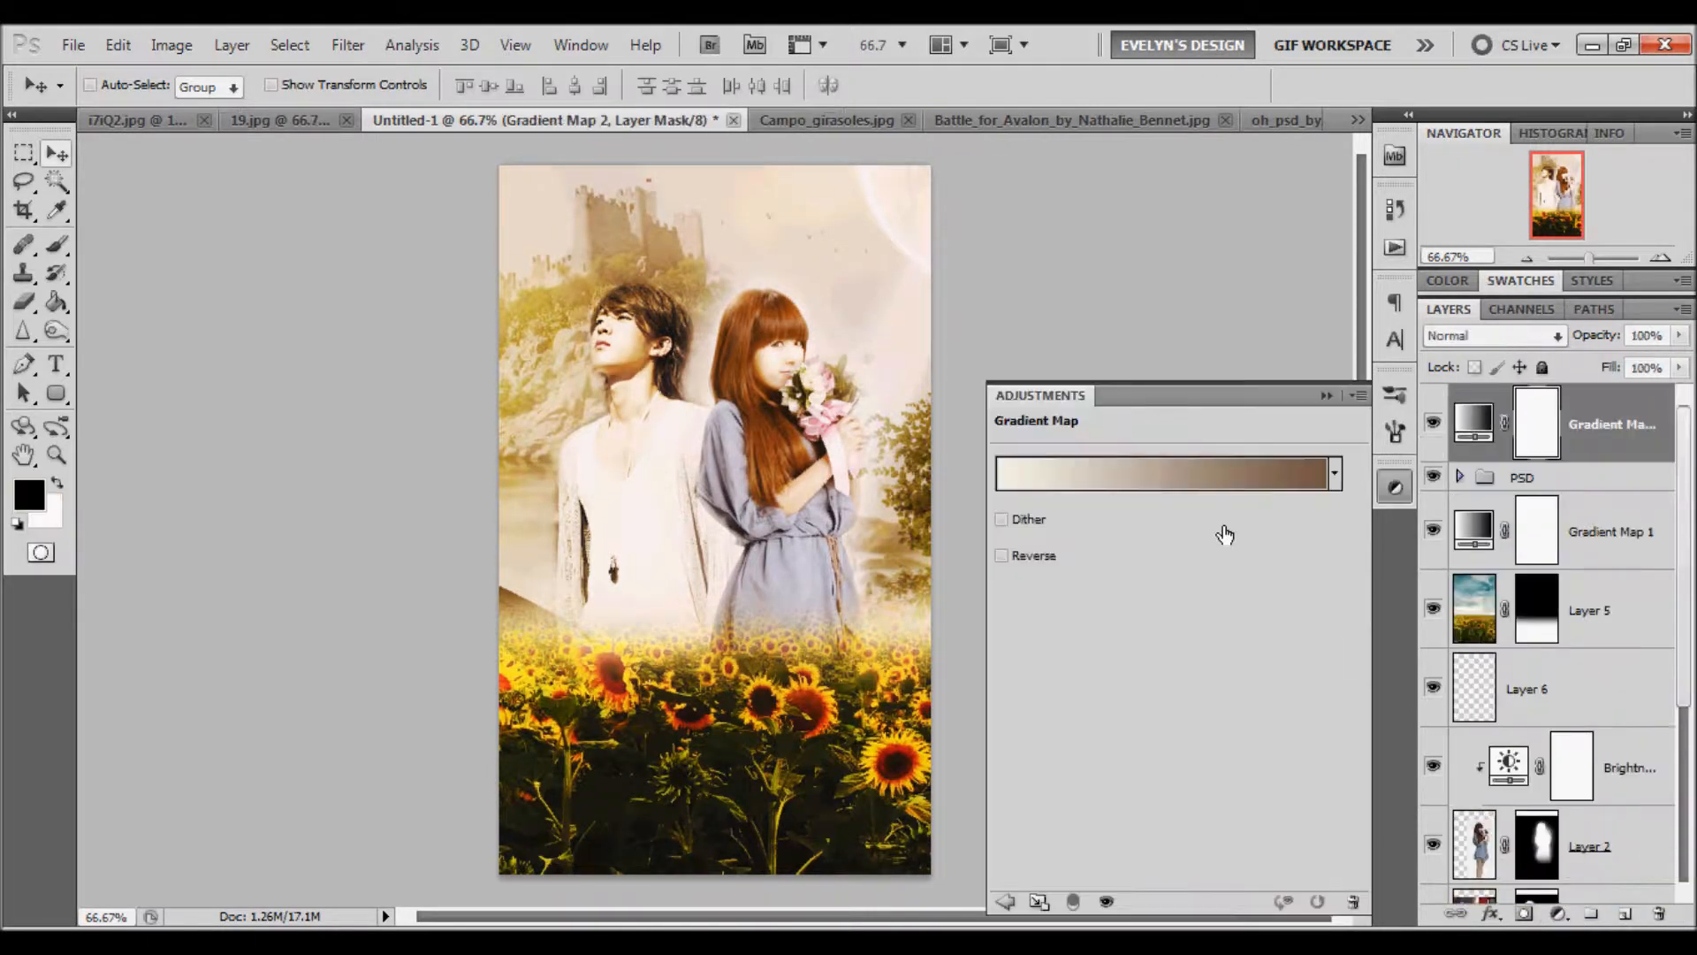
pyautogui.click(1202, 467)
pyautogui.scroll(-5, 1251, 253)
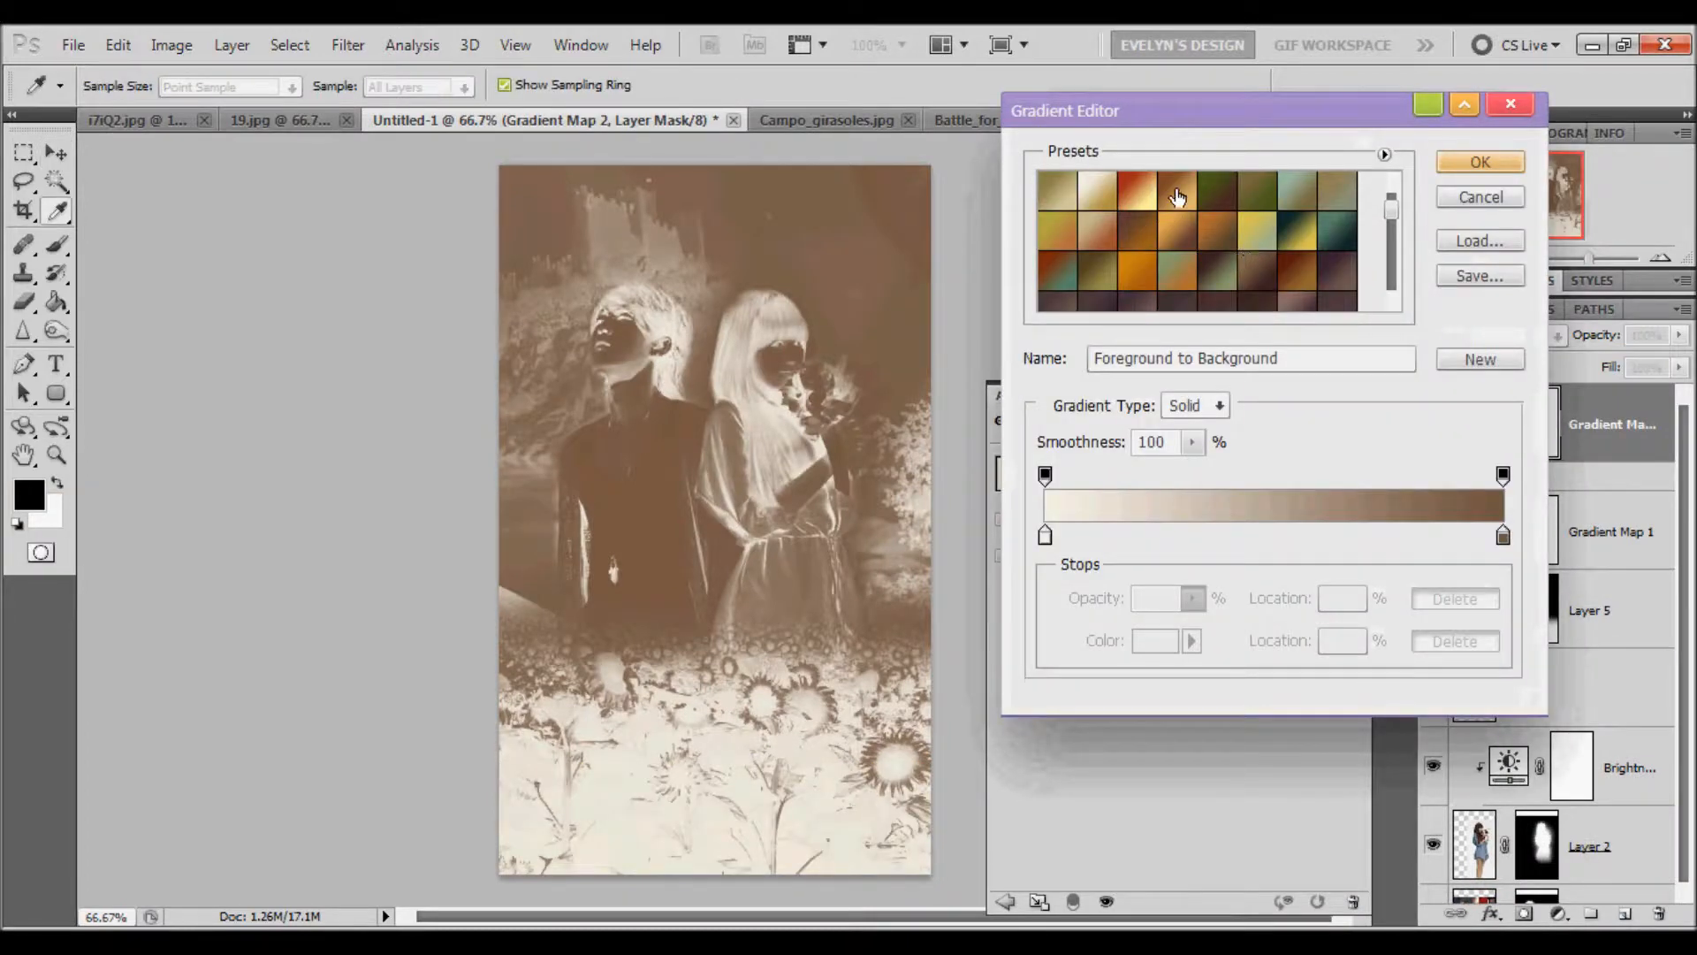
pyautogui.click(1180, 213)
pyautogui.scroll(-1, 1212, 257)
pyautogui.click(1266, 255)
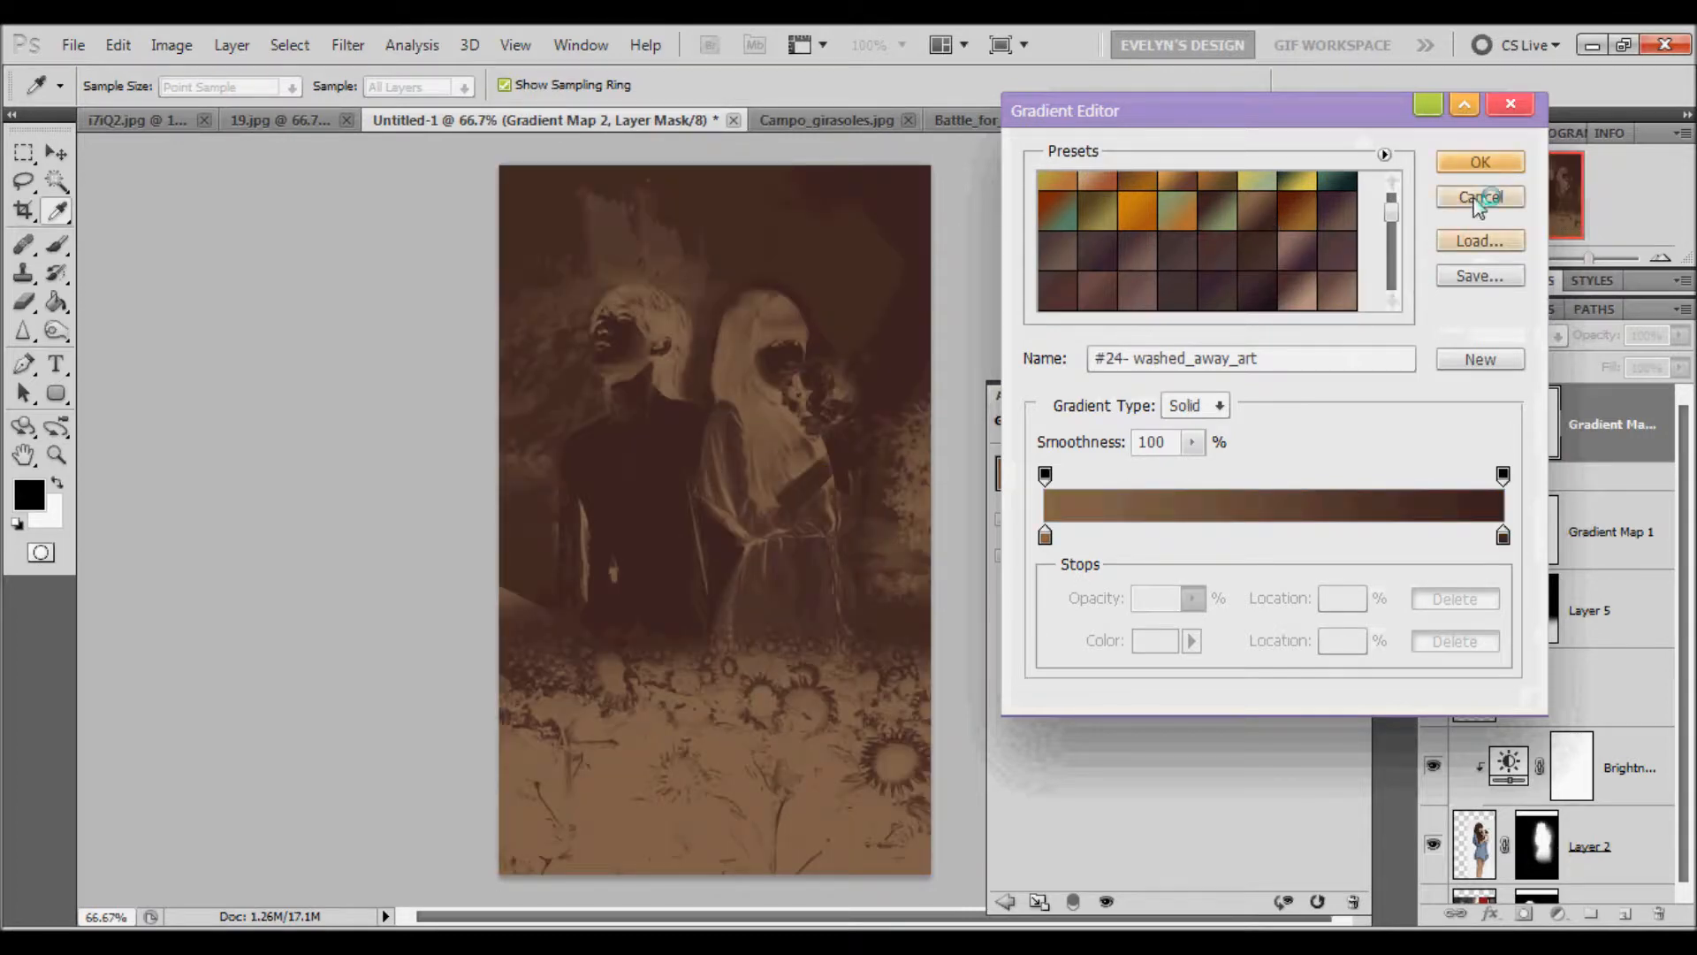
pyautogui.click(1481, 164)
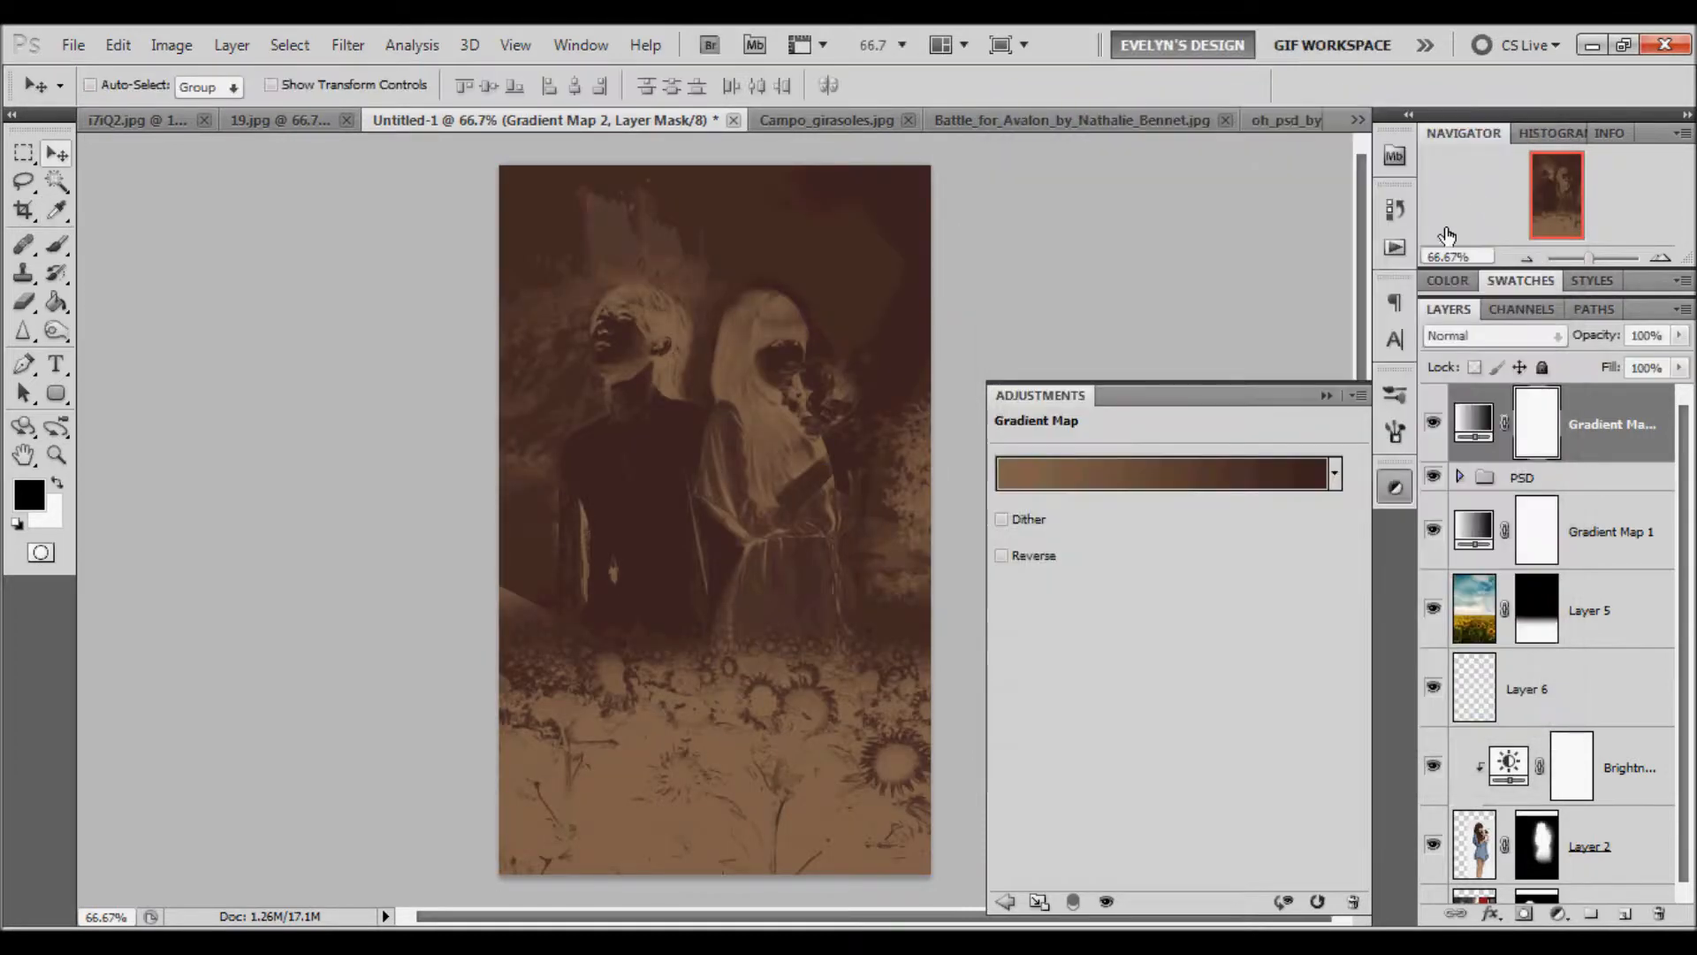
pyautogui.click(1015, 558)
# Step: Set the new Gradient Map layer's blend mode to Soft Light and its fill to 31%
pyautogui.click(1553, 337)
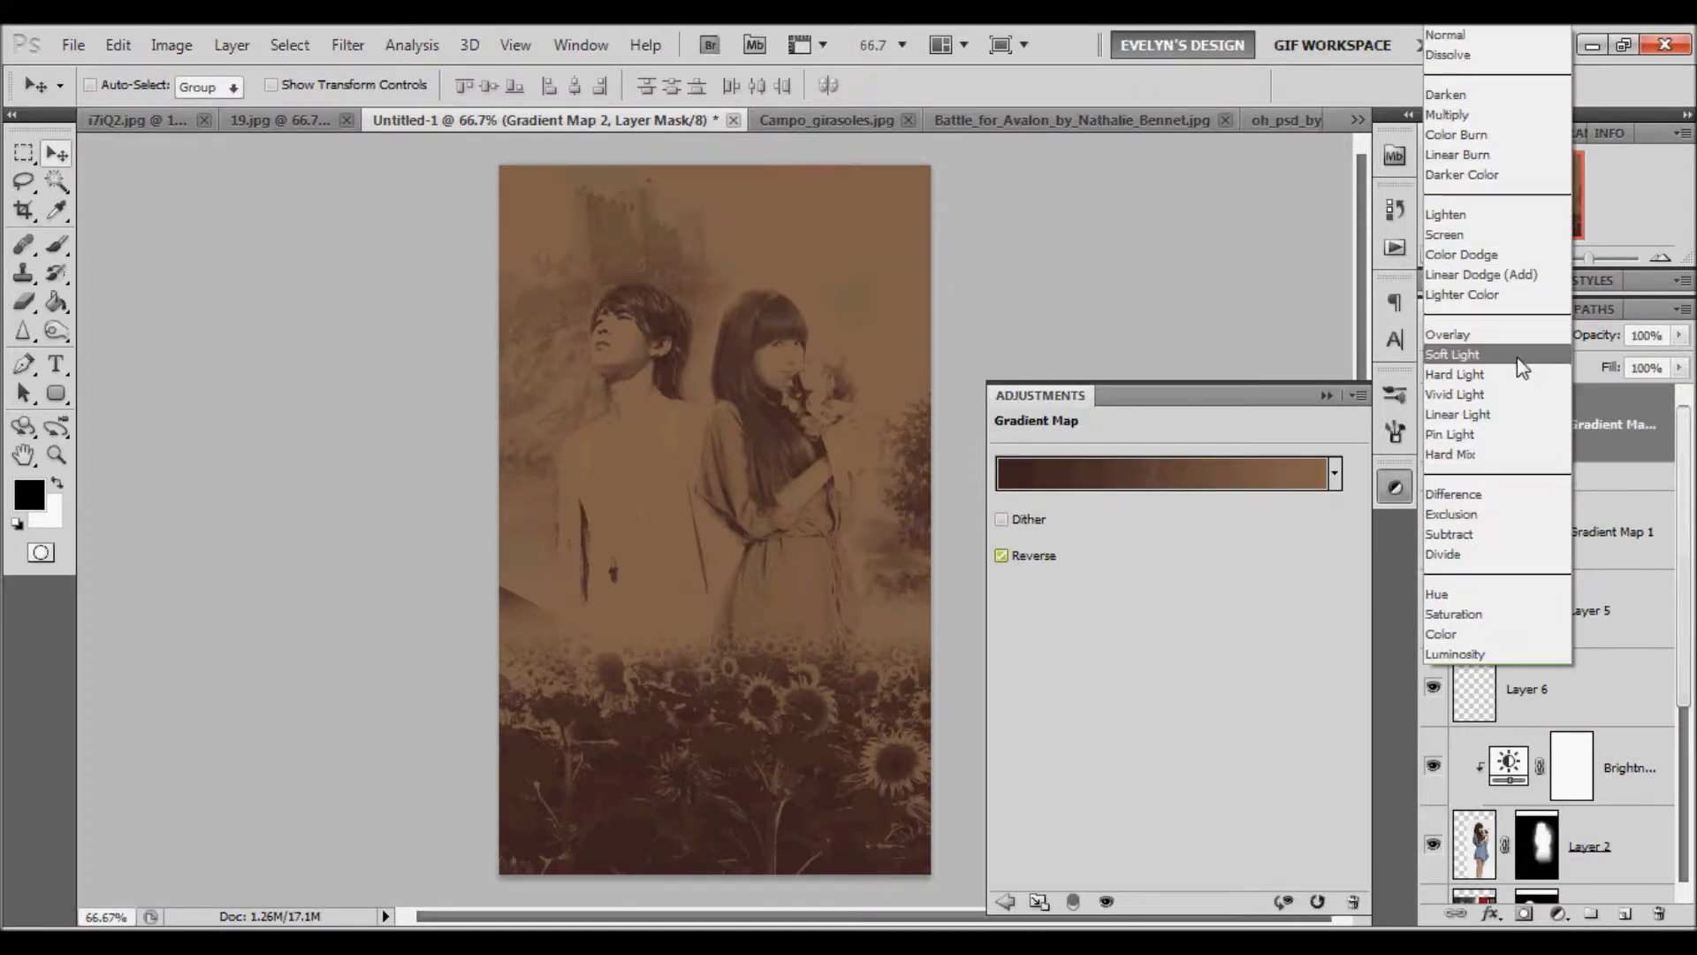
pyautogui.click(1517, 354)
pyautogui.click(1679, 367)
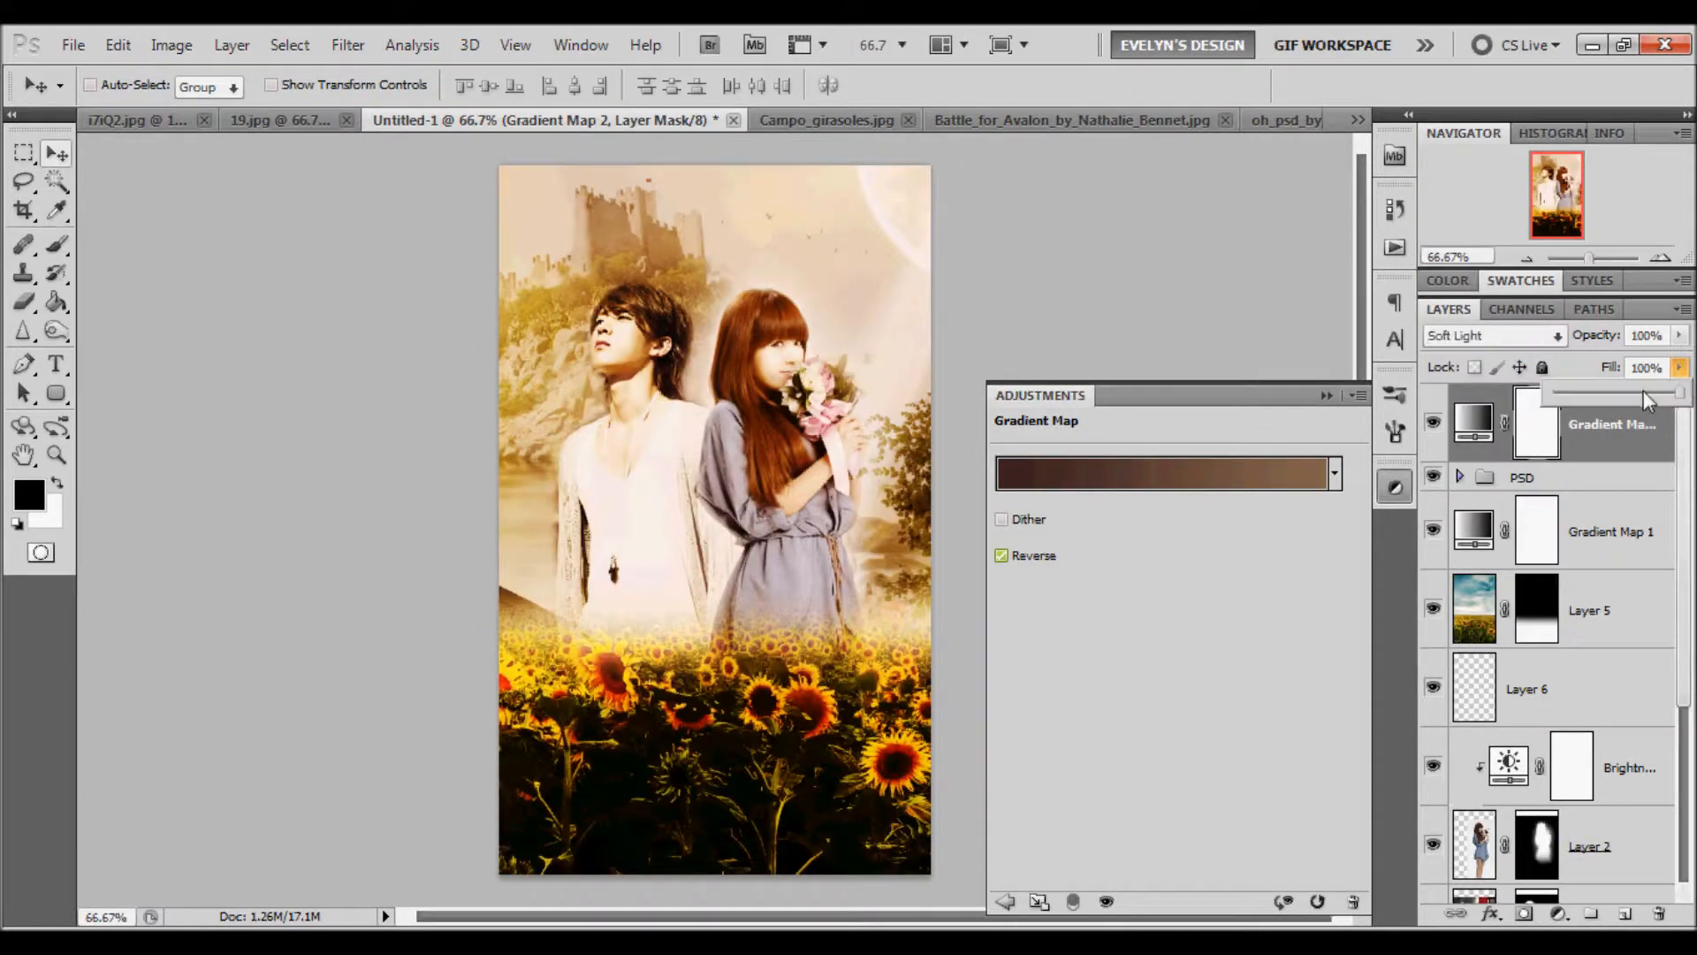
pyautogui.moveTo(1607, 390); pyautogui.dragTo(1593, 389)
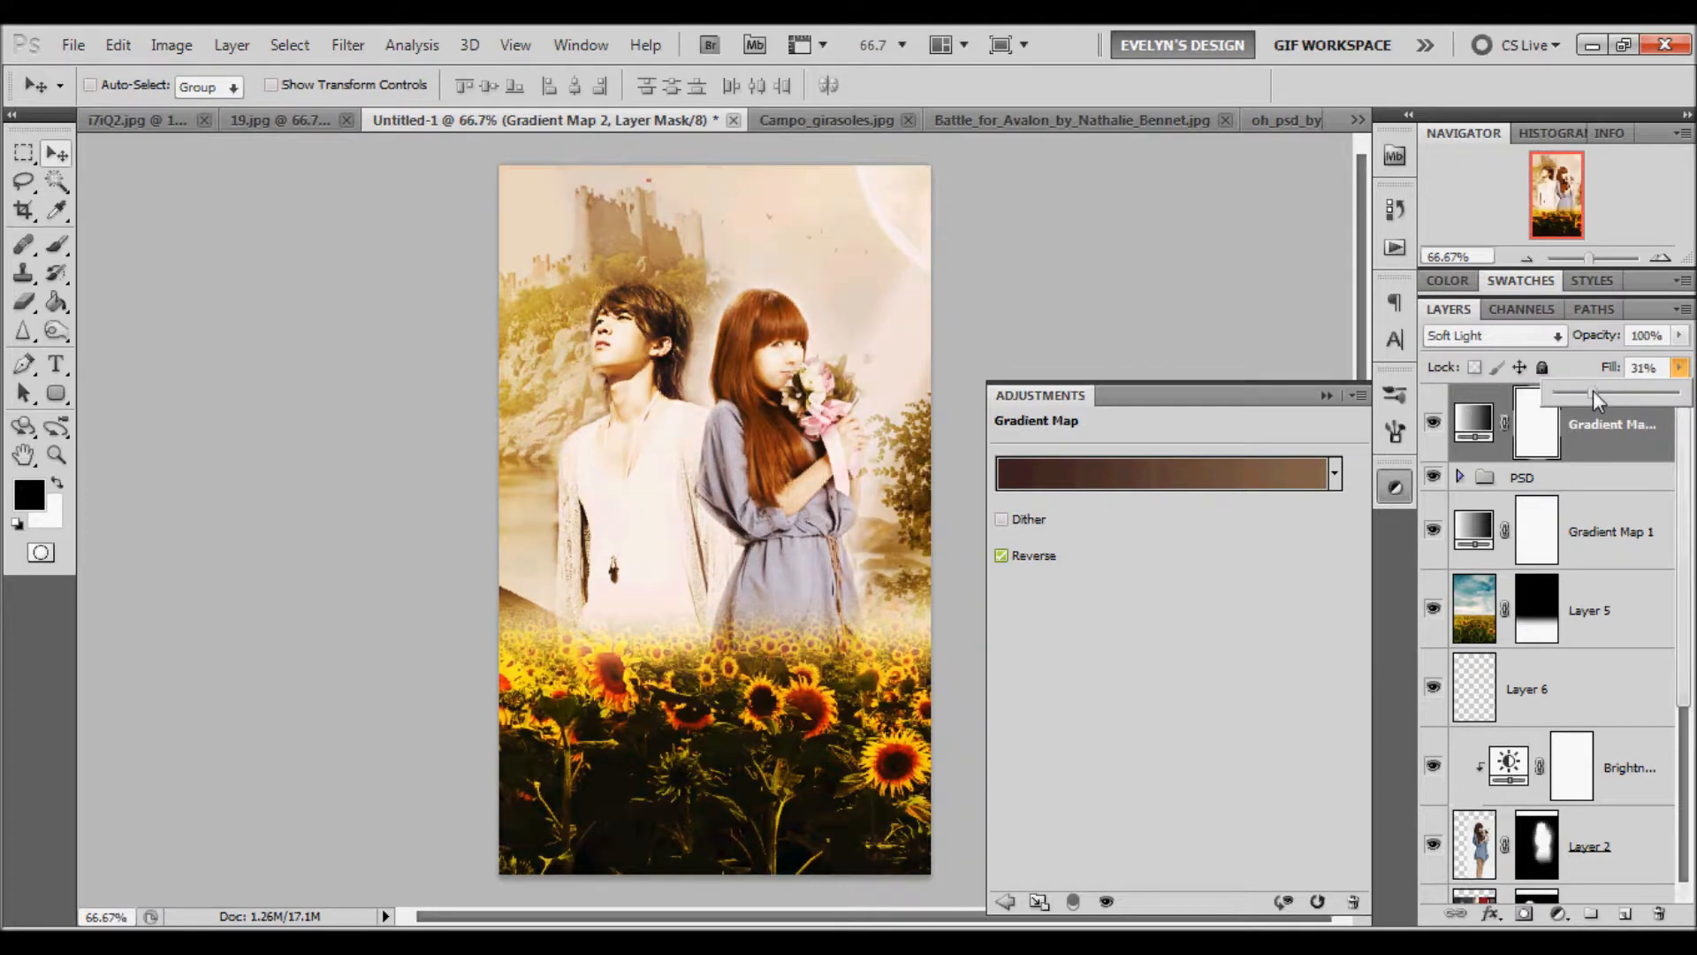
# Step: Add another Gradient Map adjustment layer above Gradient Map 2 using the brown-to-pale-yellow preset
pyautogui.click(1554, 915)
pyautogui.click(1534, 863)
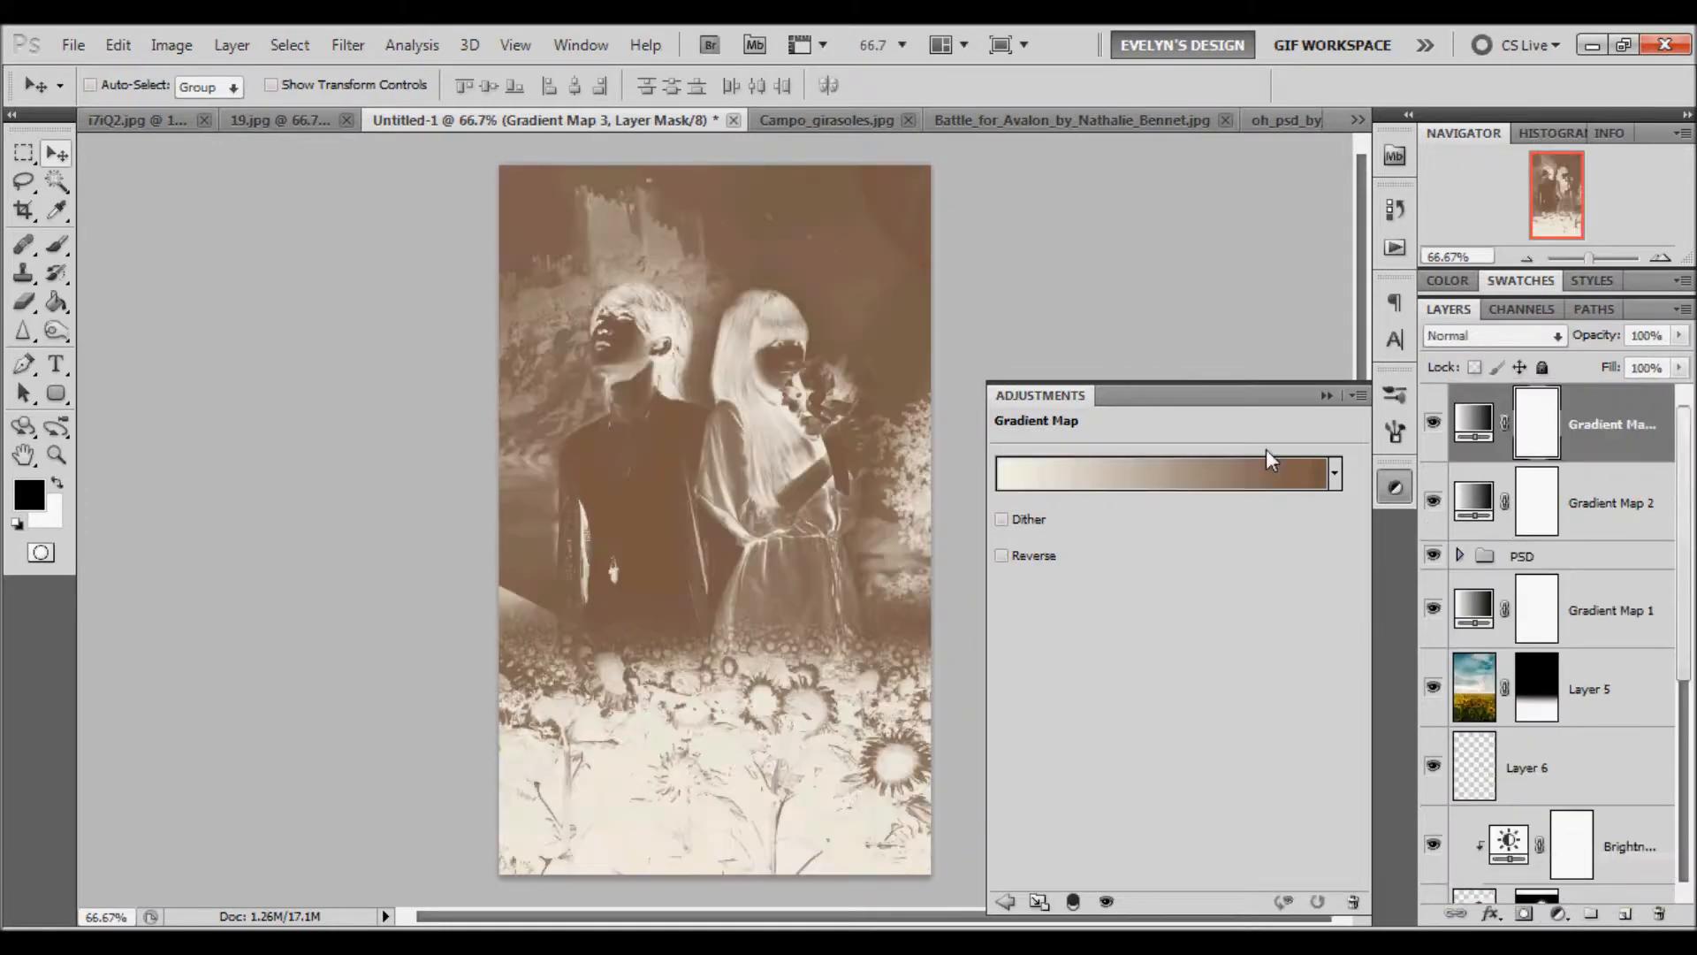
pyautogui.click(1265, 468)
pyautogui.moveTo(1391, 211); pyautogui.dragTo(1398, 257)
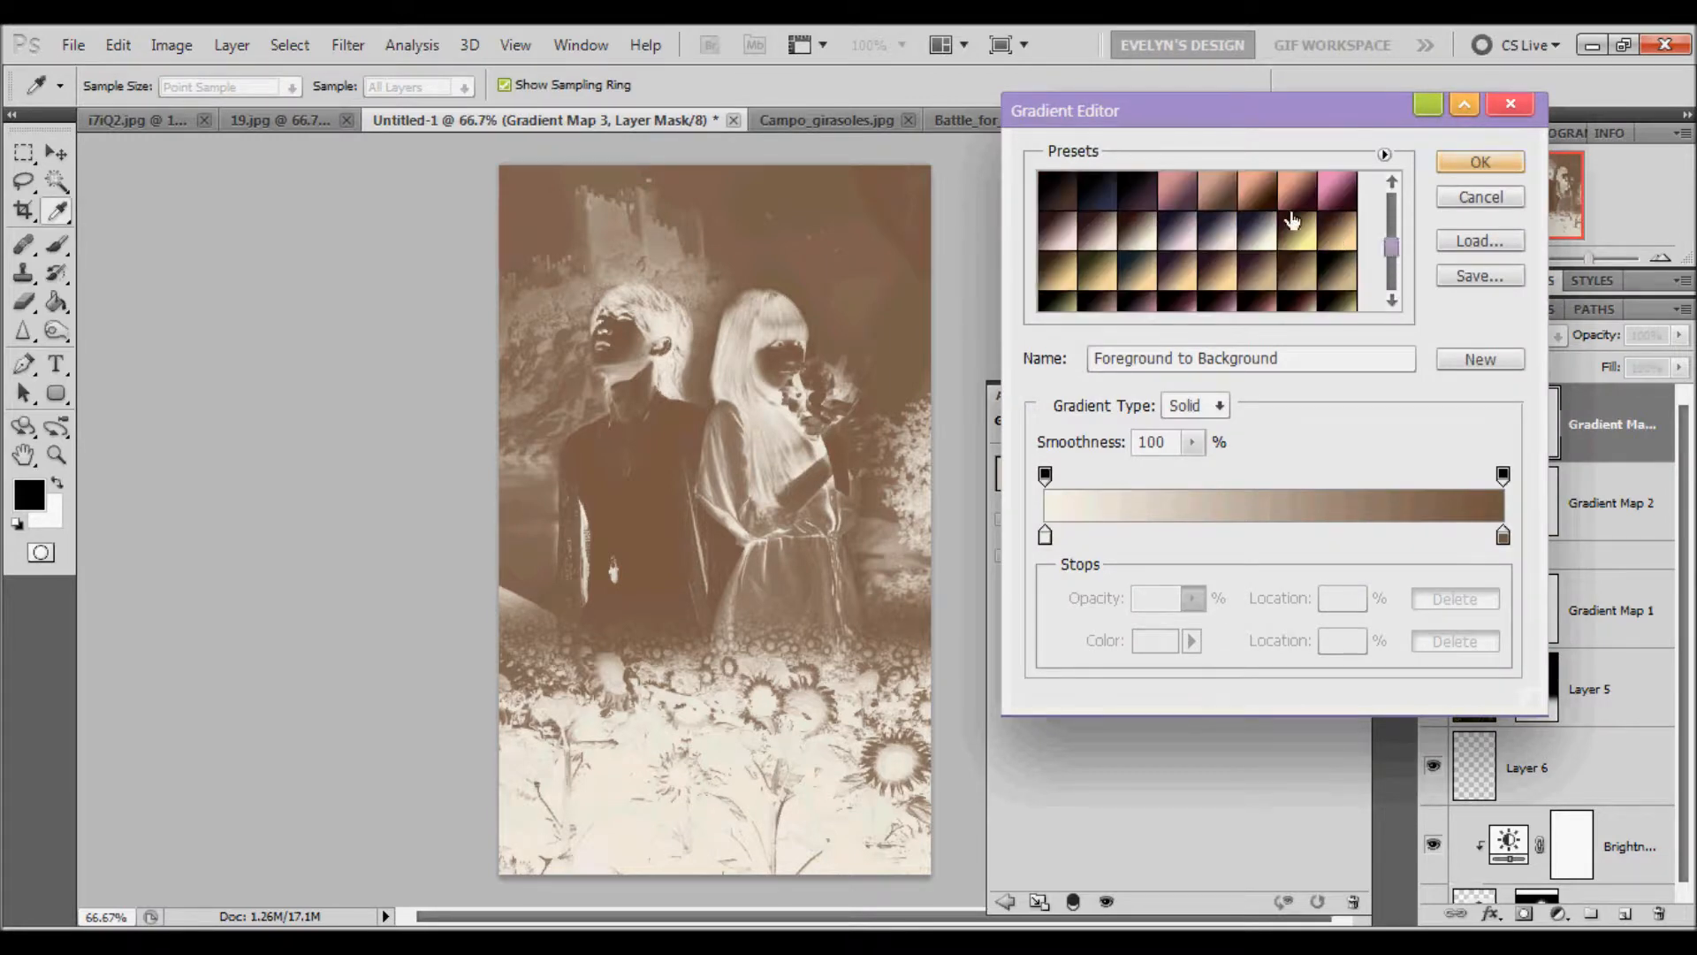
pyautogui.click(1220, 203)
pyautogui.scroll(-5, 1220, 212)
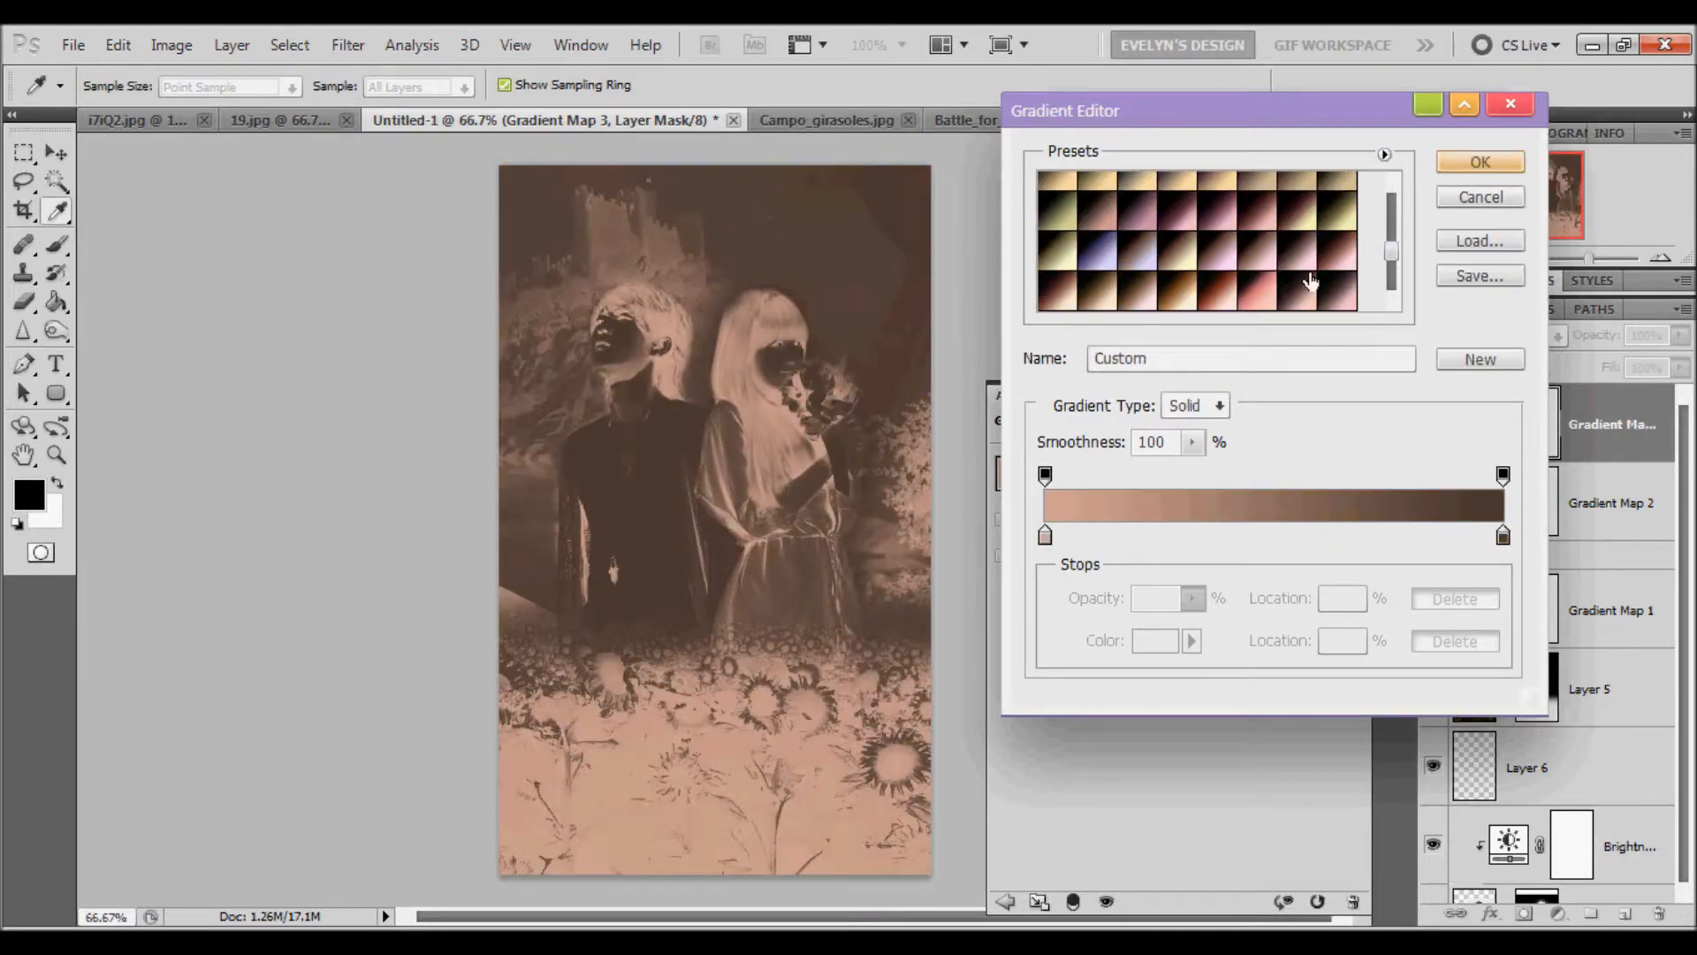
pyautogui.click(1170, 292)
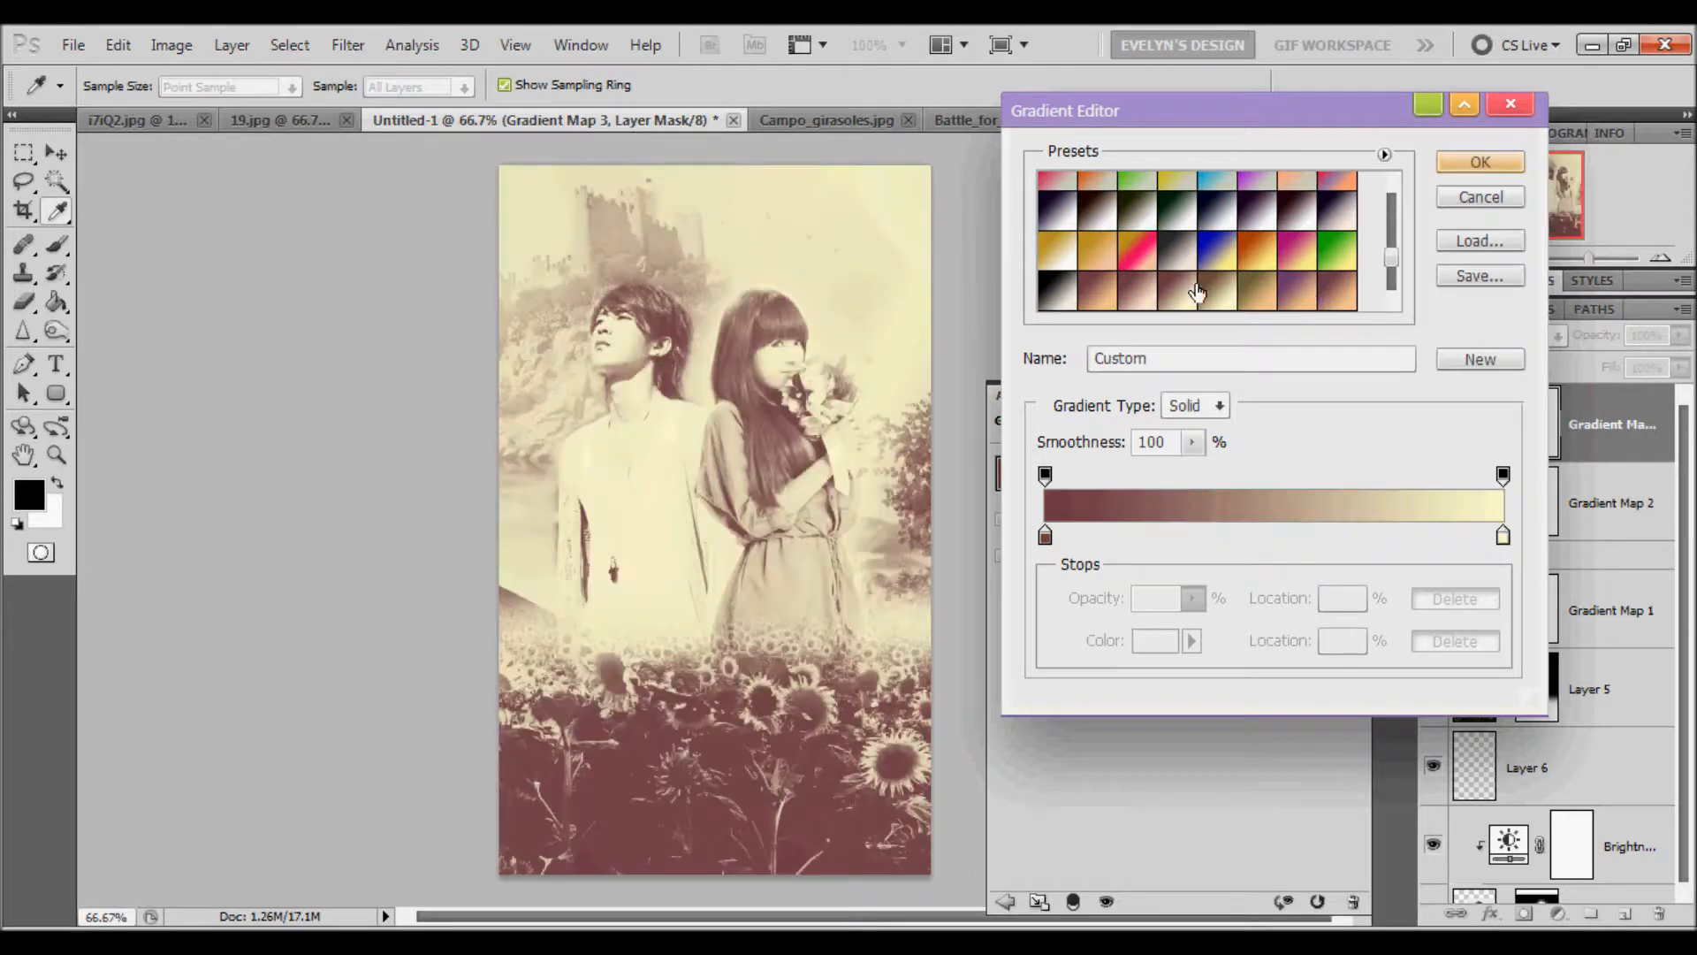
pyautogui.click(1225, 303)
pyautogui.click(1481, 163)
# Step: Lower the new brown-to-yellow Gradient Map layer's fill to 37% and collapse its adjustment settings
pyautogui.click(1679, 367)
pyautogui.moveTo(1679, 391); pyautogui.dragTo(1605, 390)
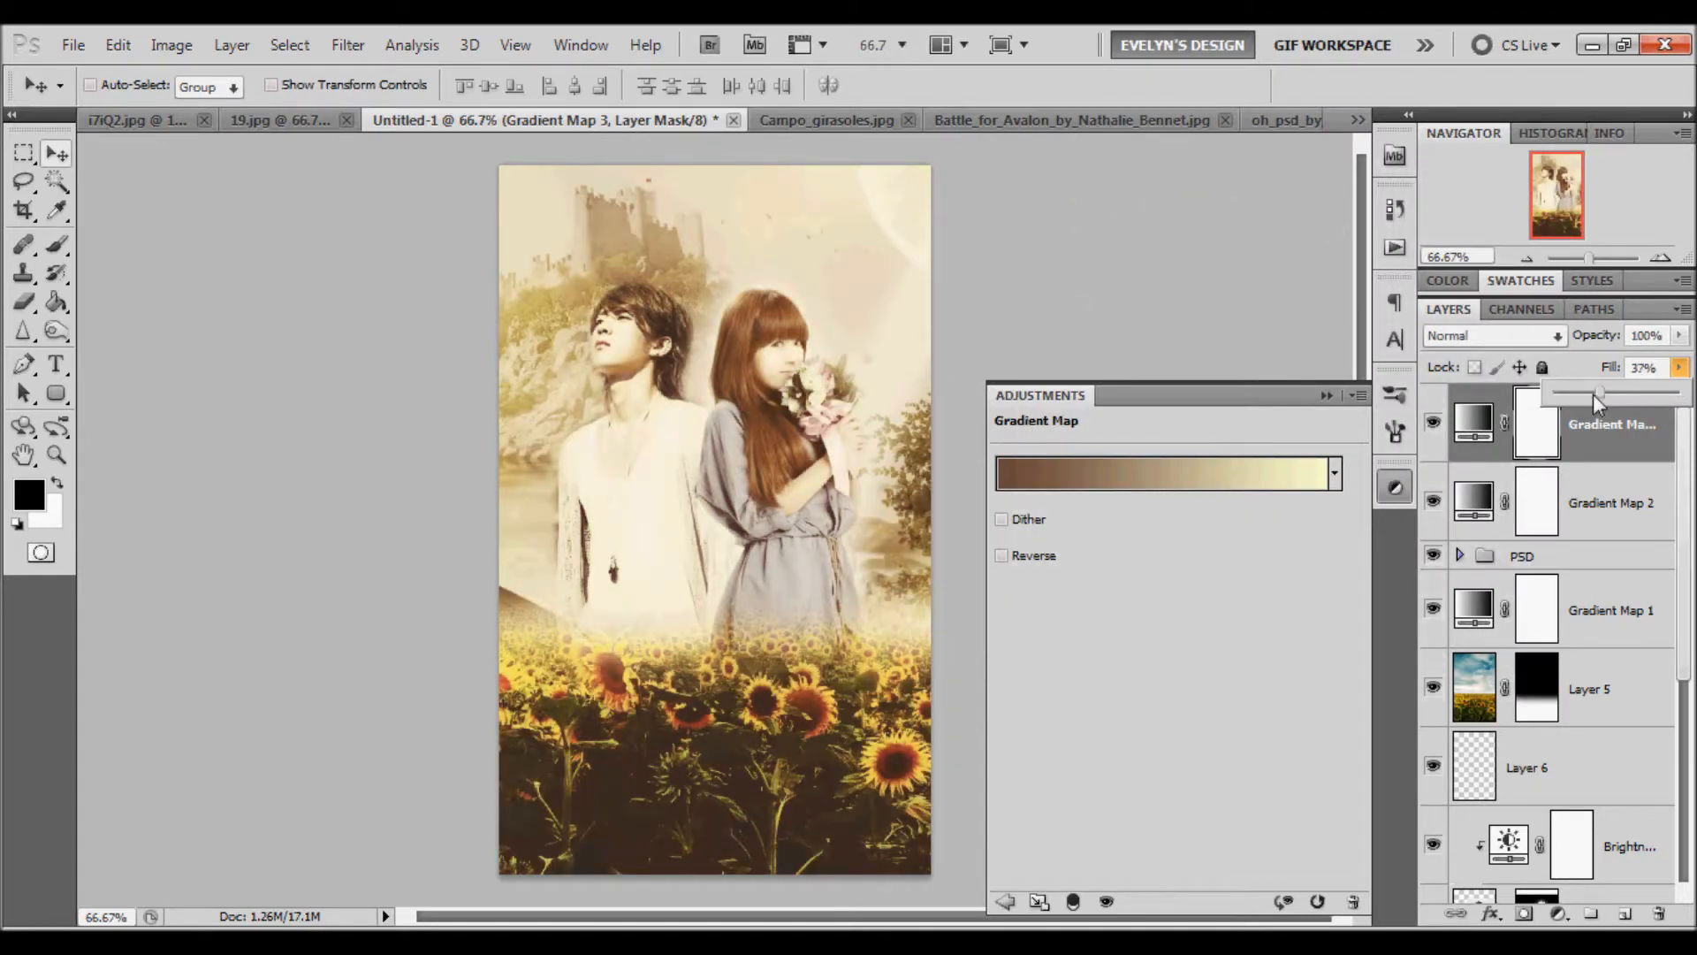
pyautogui.click(1394, 488)
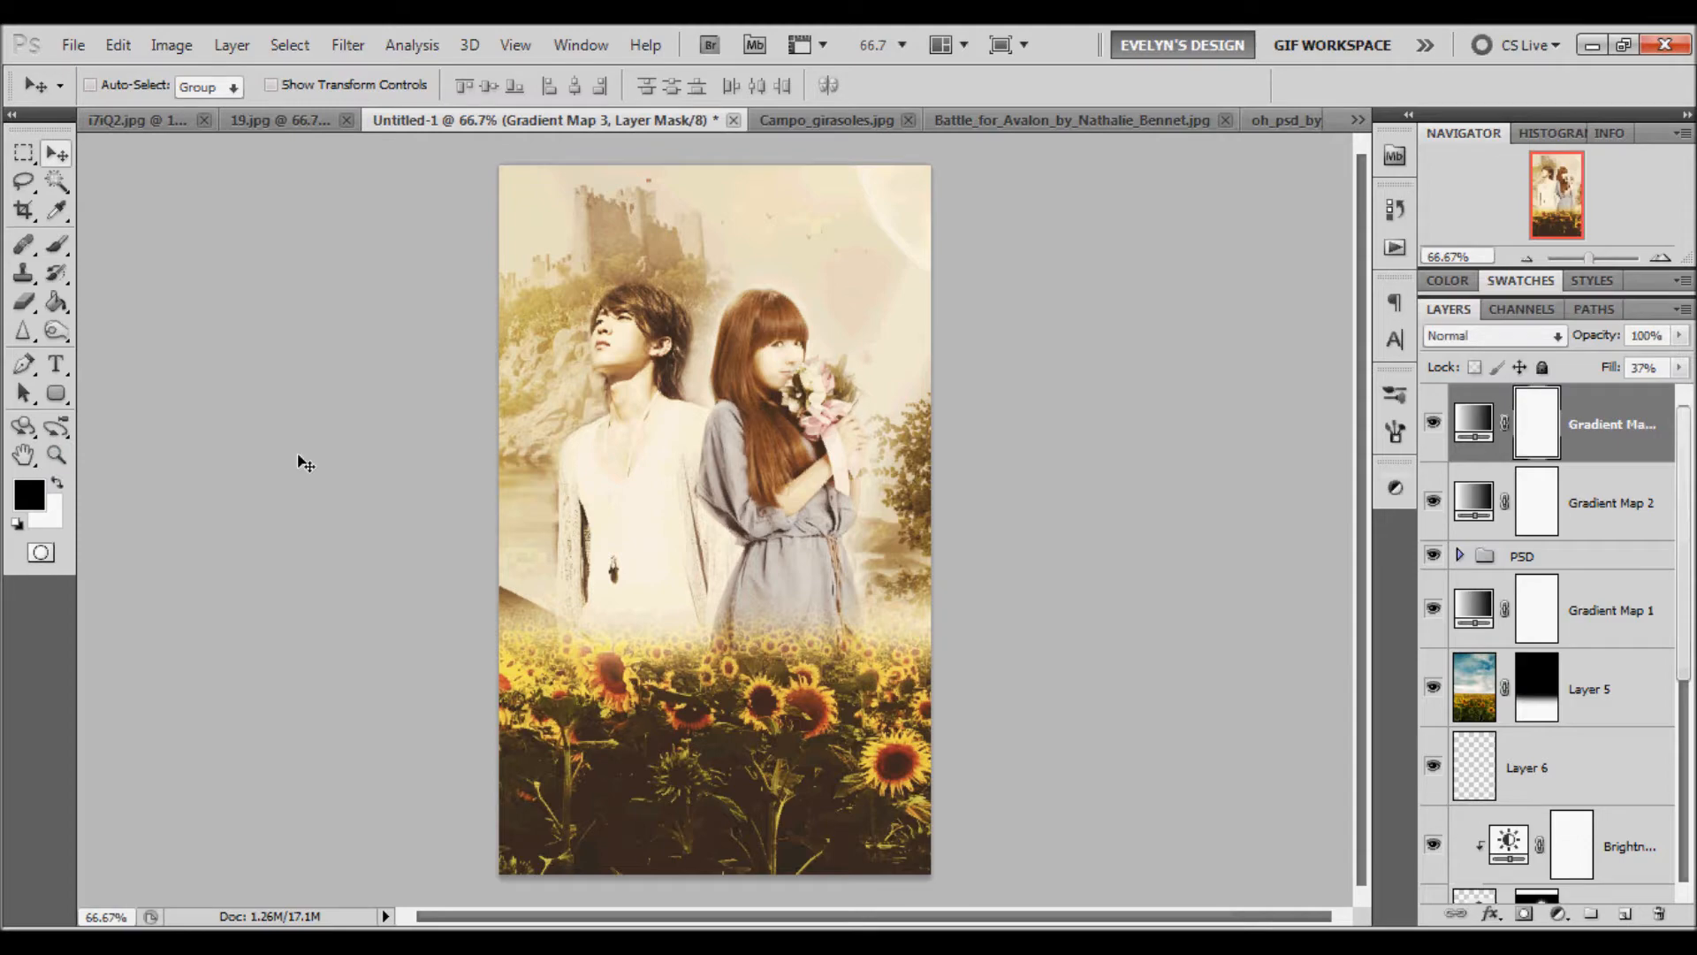
# Step: Examine the toned couple, castle and sunflower field up close and at full-poster view
pyautogui.click(56, 454)
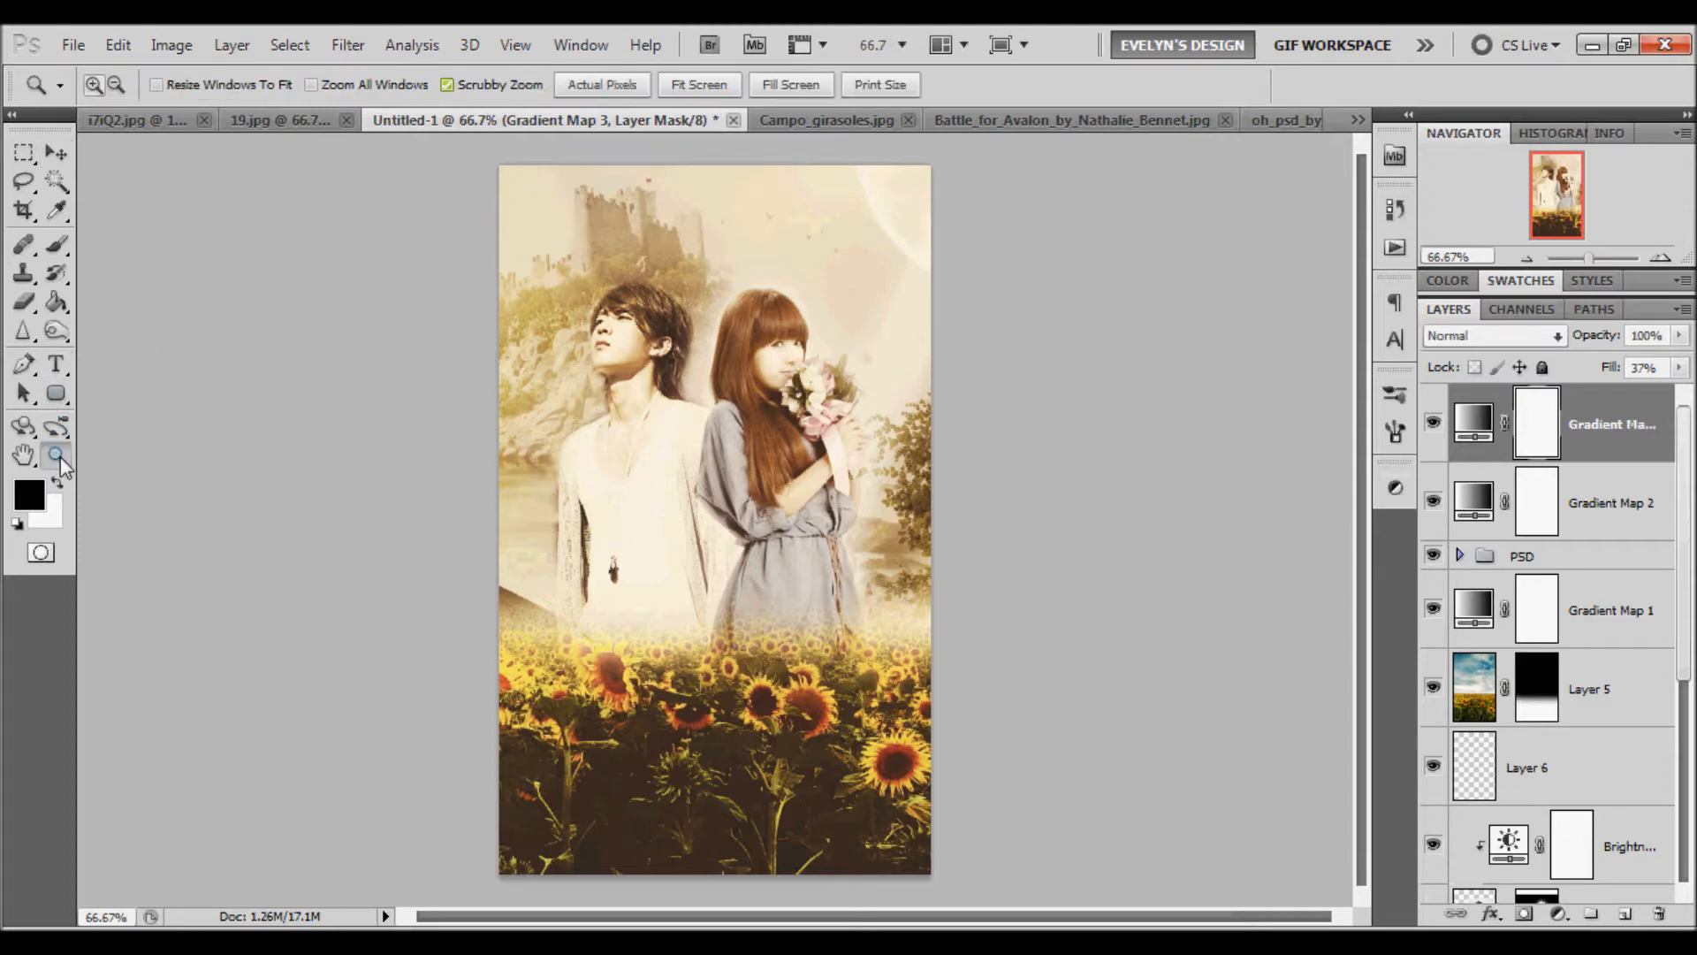
pyautogui.click(737, 379)
pyautogui.click(738, 379)
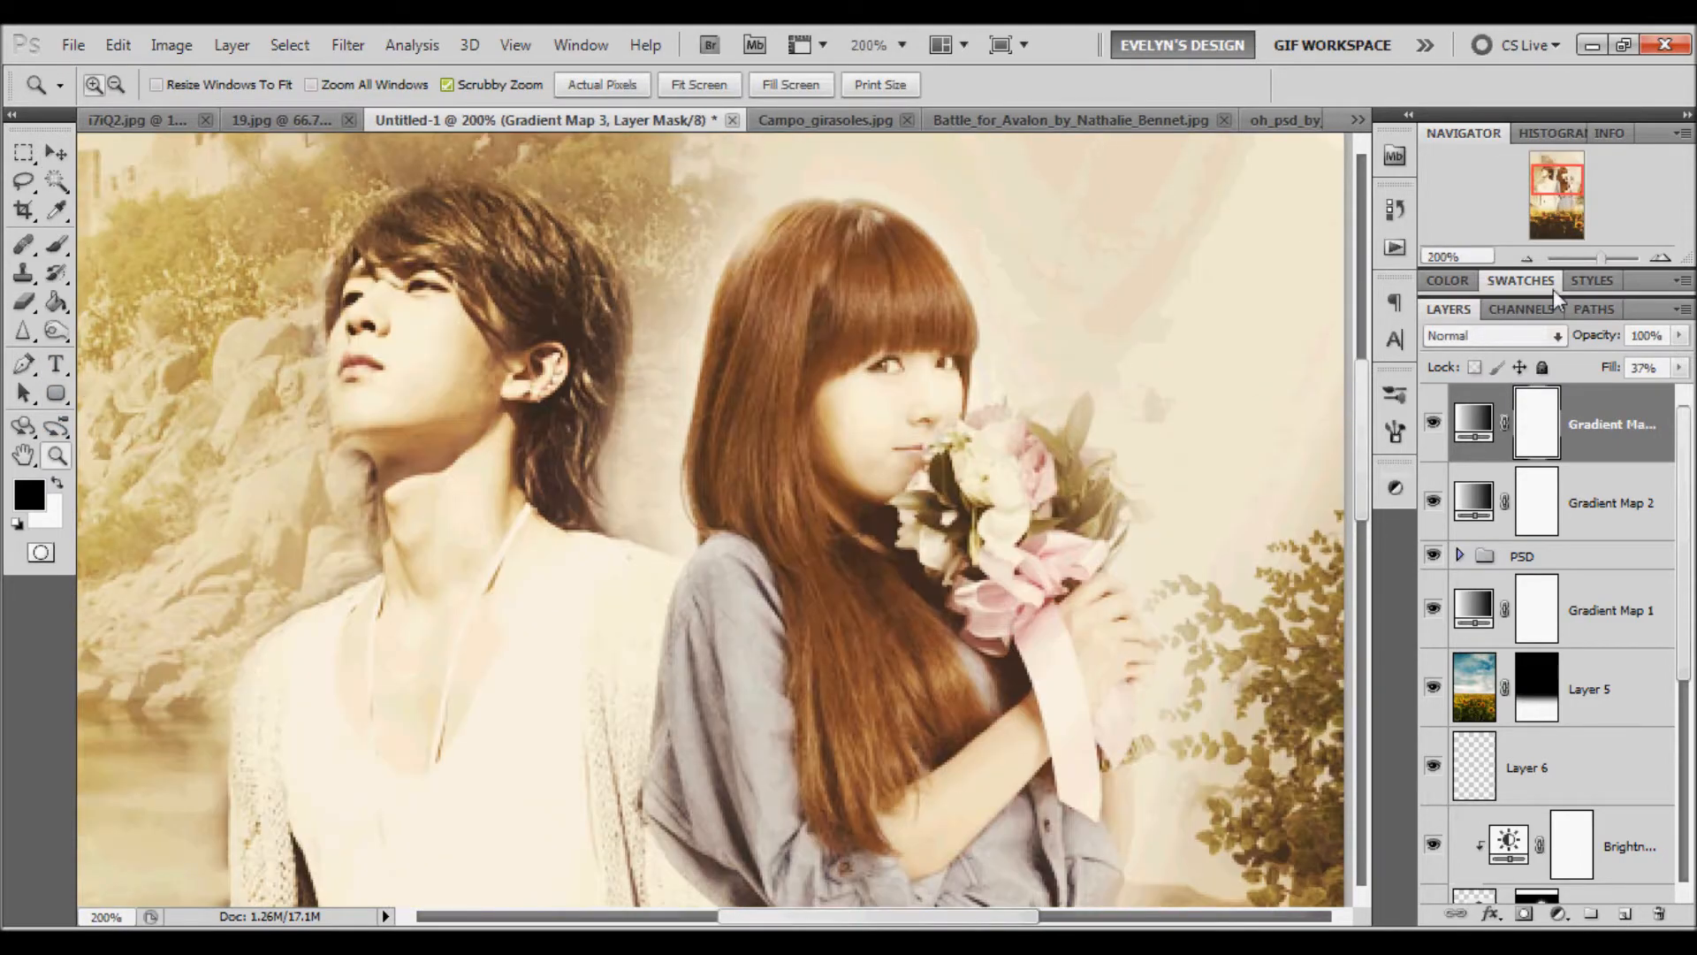
pyautogui.click(1527, 257)
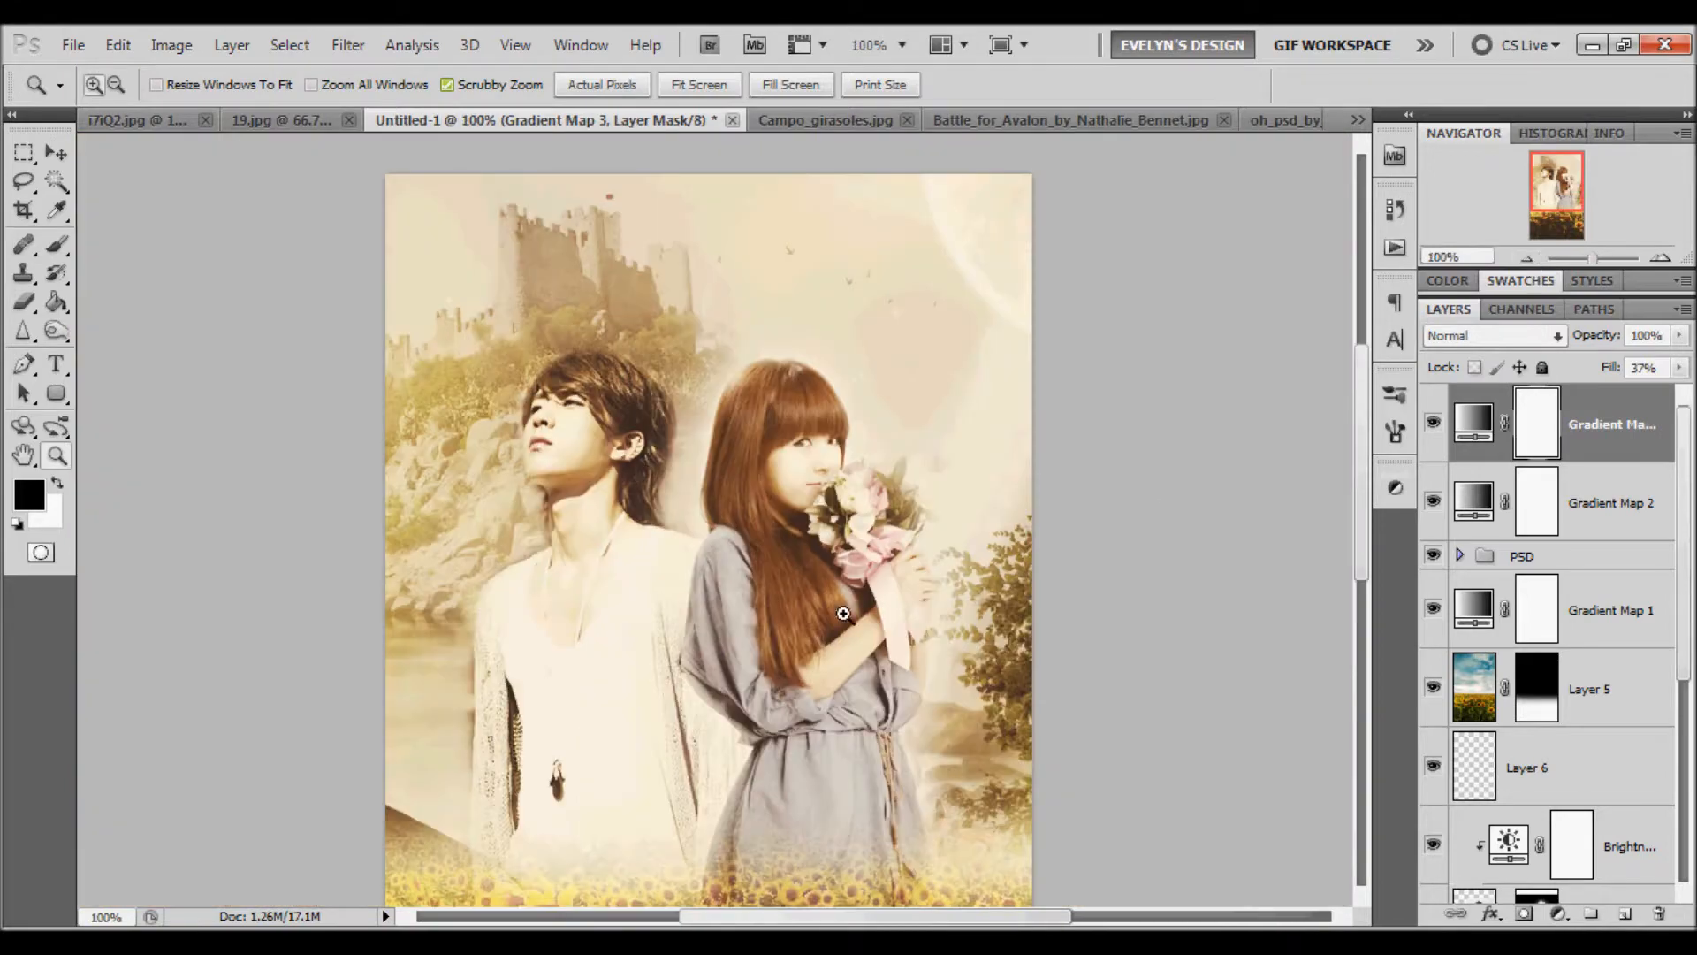
pyautogui.scroll(-3, 267, 678)
pyautogui.scroll(3, 267, 678)
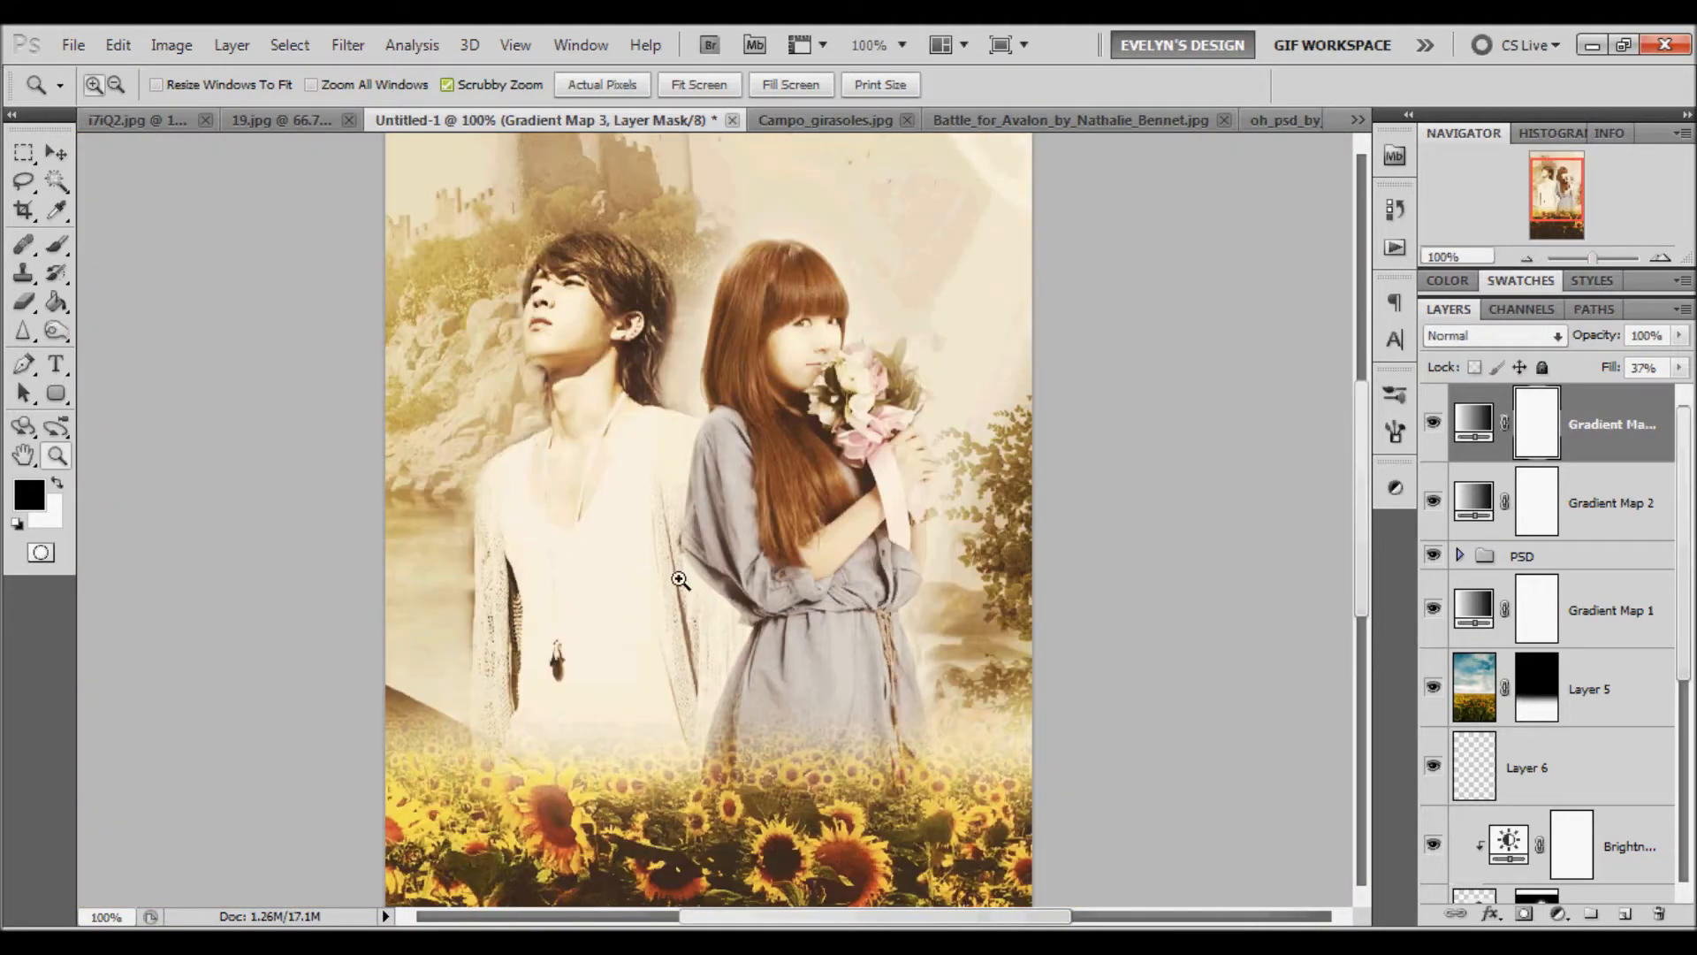
pyautogui.click(1524, 257)
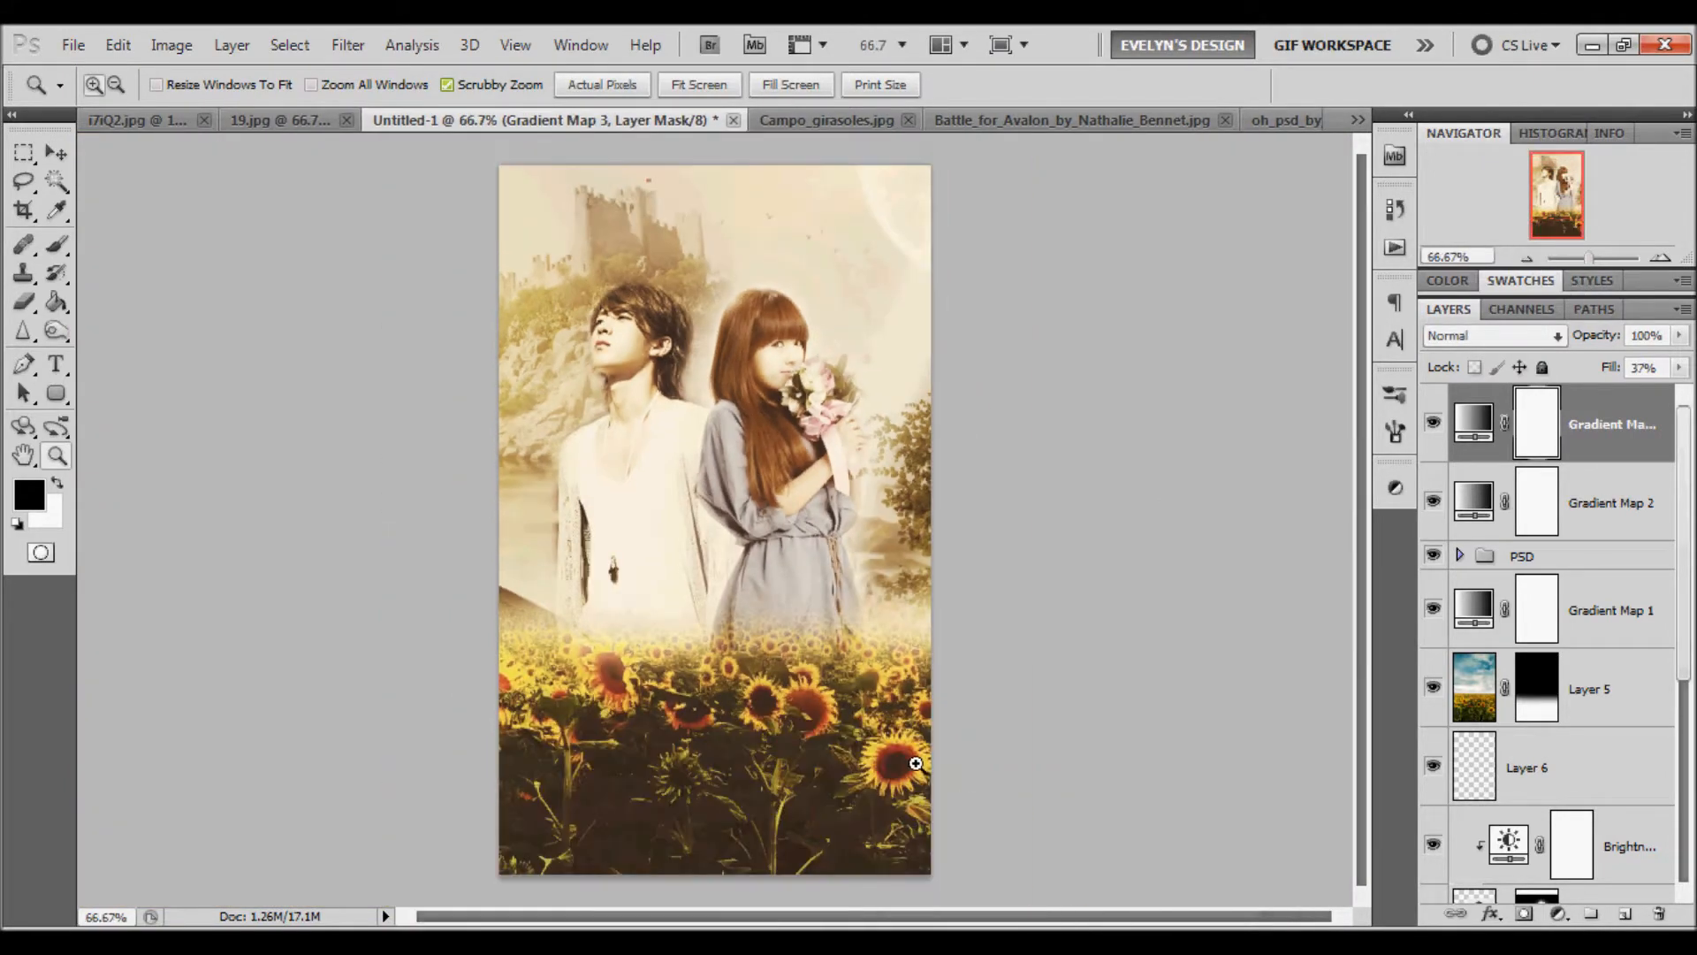